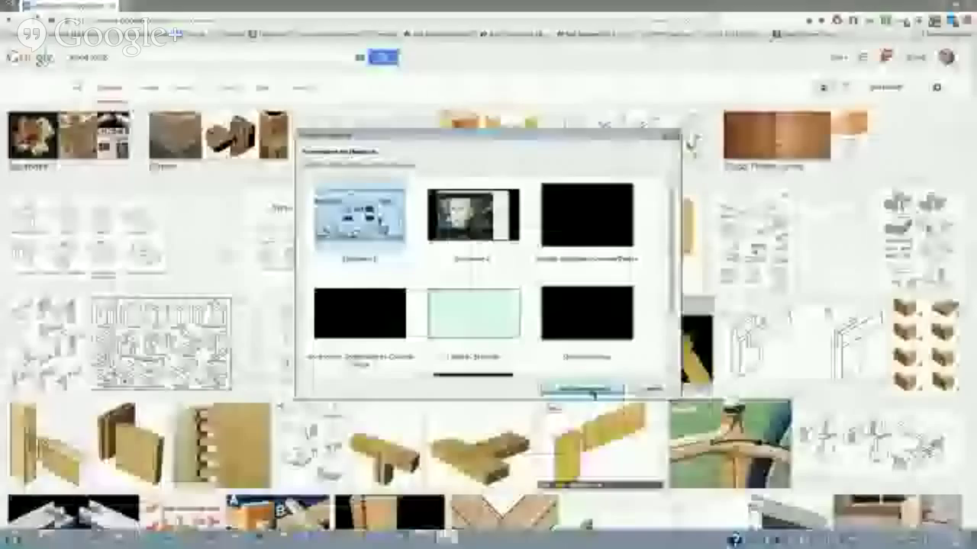
- Share the screen in Hangouts, enlarge the Types of Wood Joints diagram, then preview the dovetail joint
left_click(587, 391)
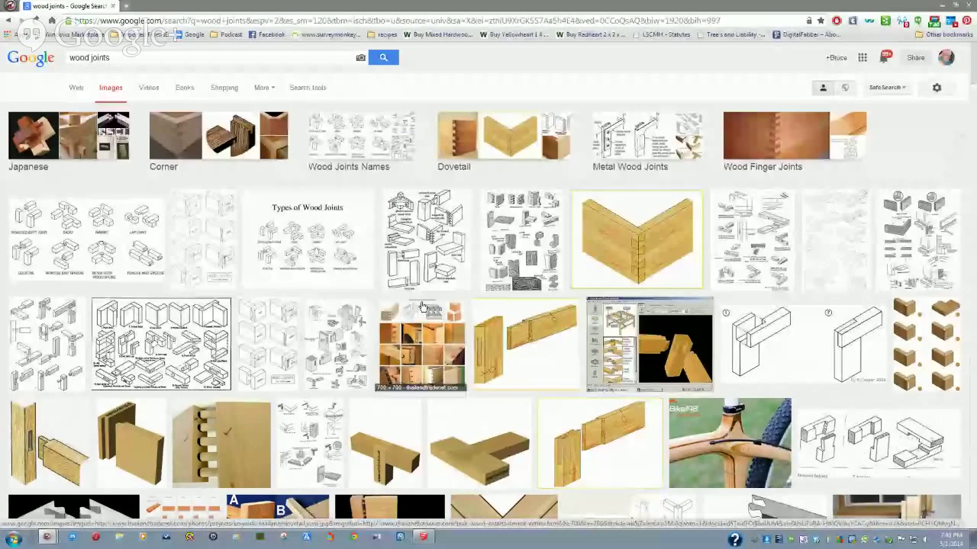
left_click(305, 245)
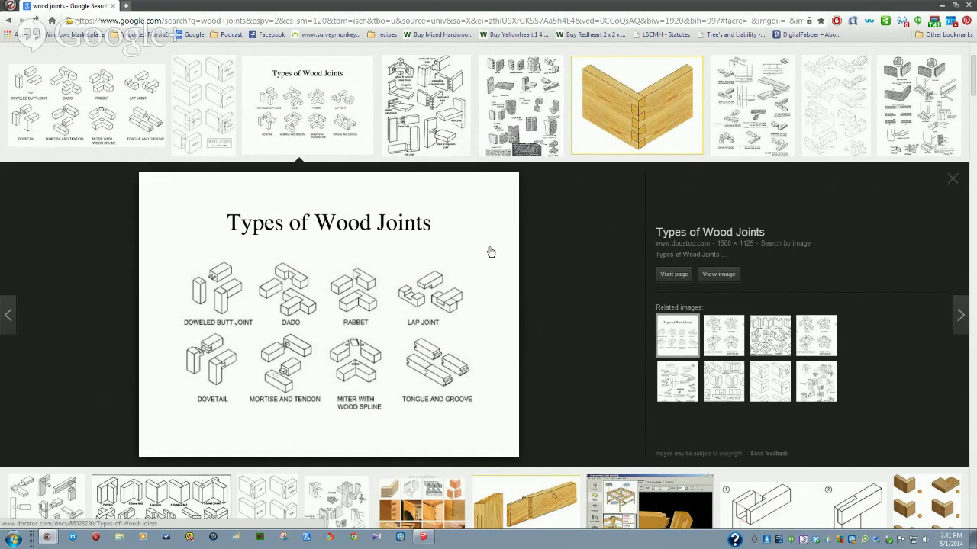
left_click(643, 108)
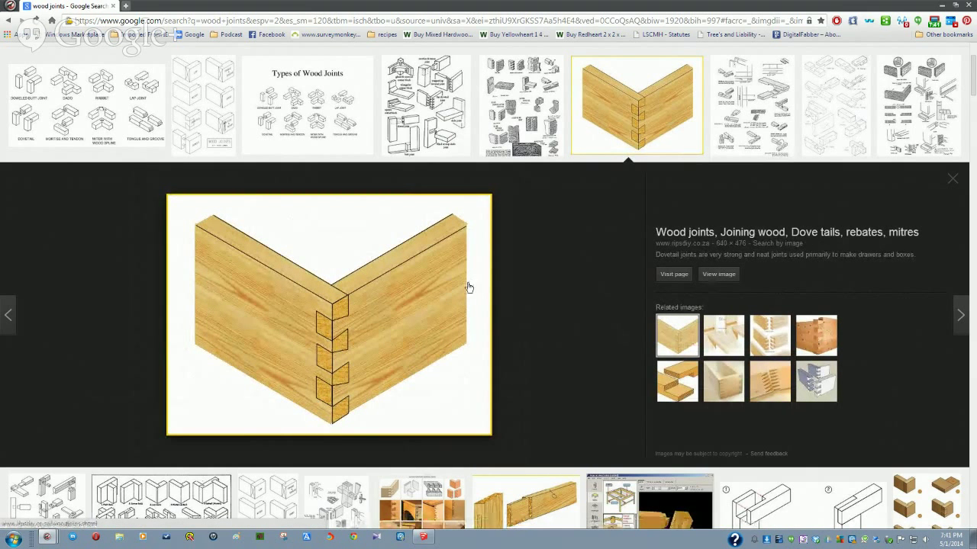
- Preview the Wood Joints Sketches and Ebook Store images, then visit The Ebook Store page
left_click(745, 120)
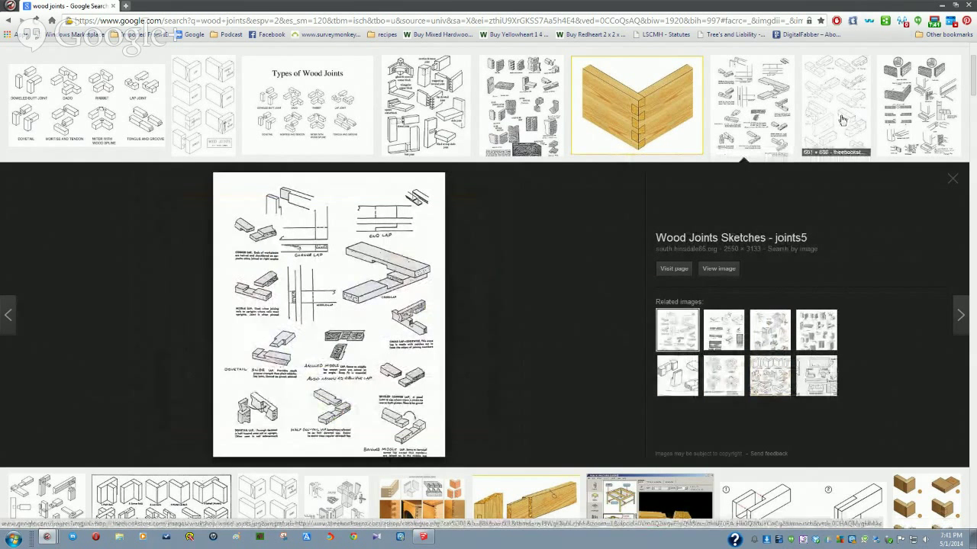
left_click(817, 110)
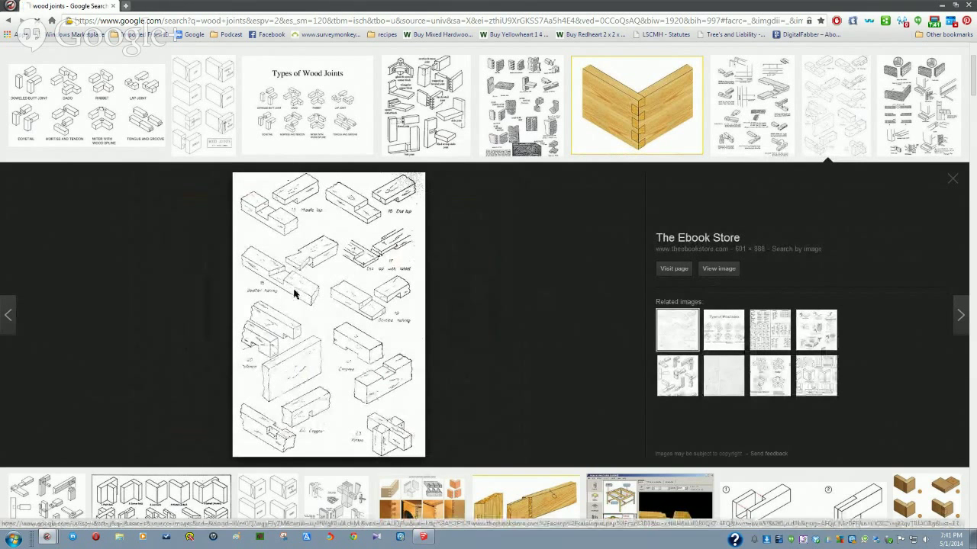
left_click(694, 240)
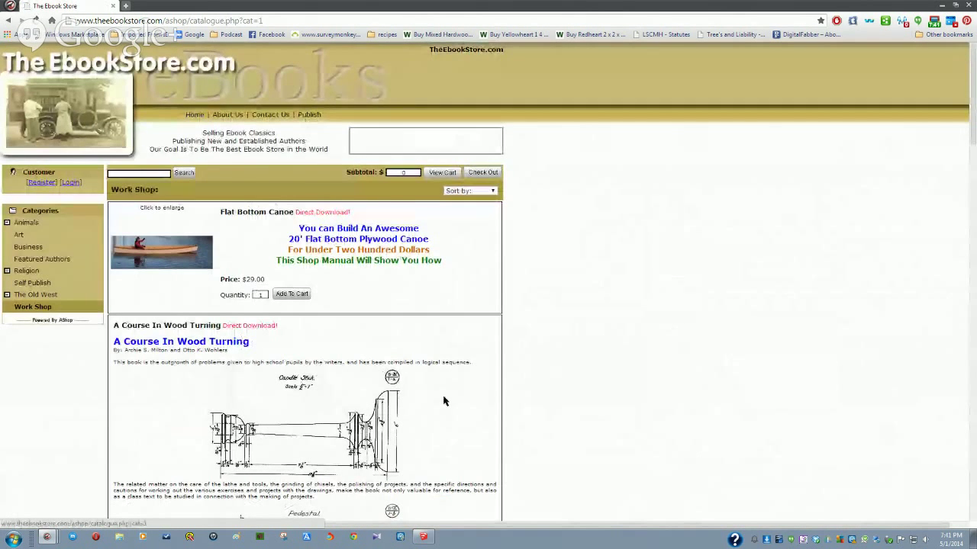
- Scroll through The Ebook Store's joint sketches, then go back to the wood joints image results
scroll(444, 400, "down", 6)
scroll(444, 400, "down", 10)
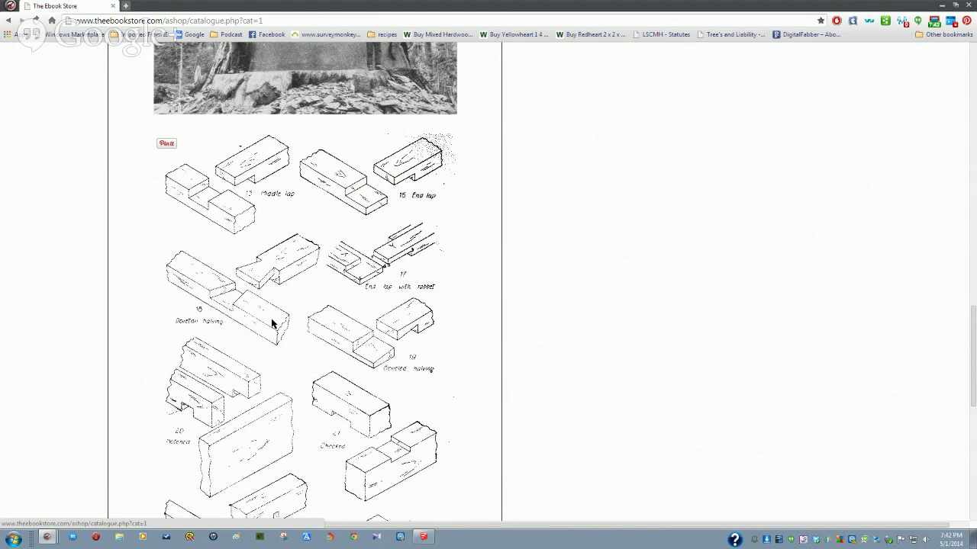
scroll(272, 324, "down", 2)
scroll(268, 328, "down", 2)
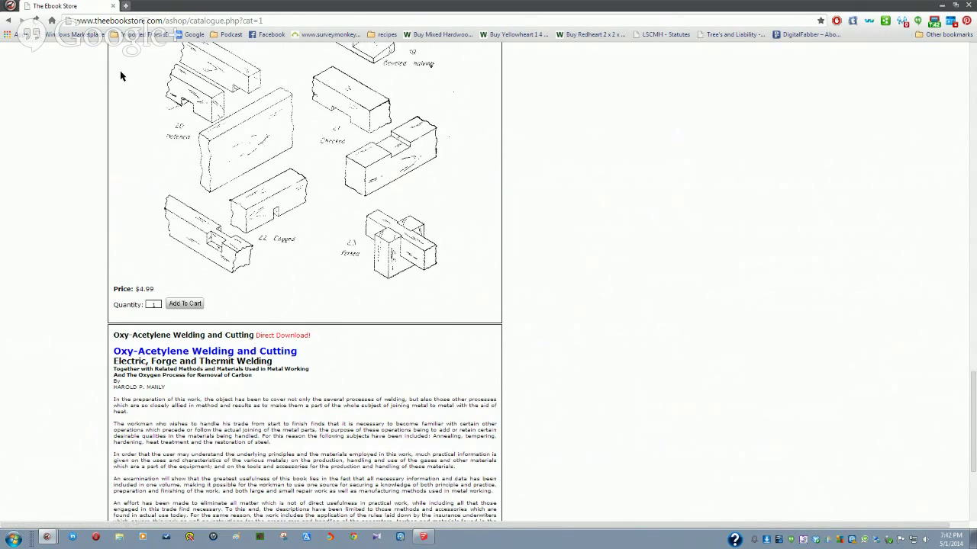
key("alt+Left")
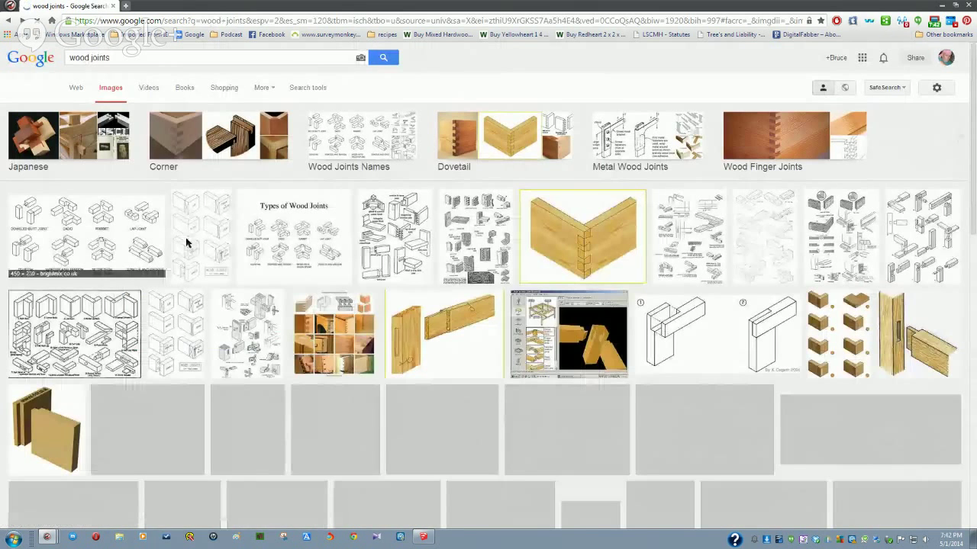
- Close the enlarged image preview and scroll further down the wood joints results
scroll(116, 340, "up", 3)
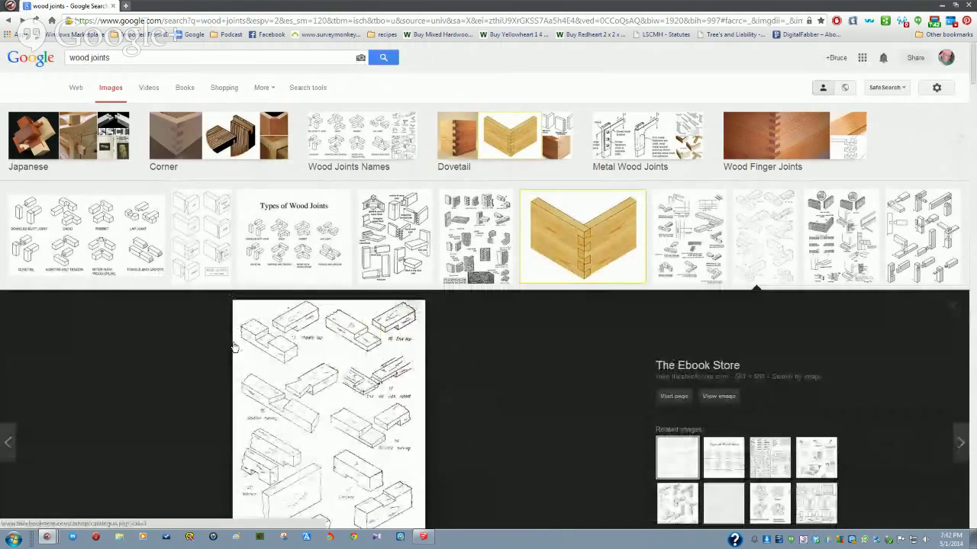
left_click(950, 306)
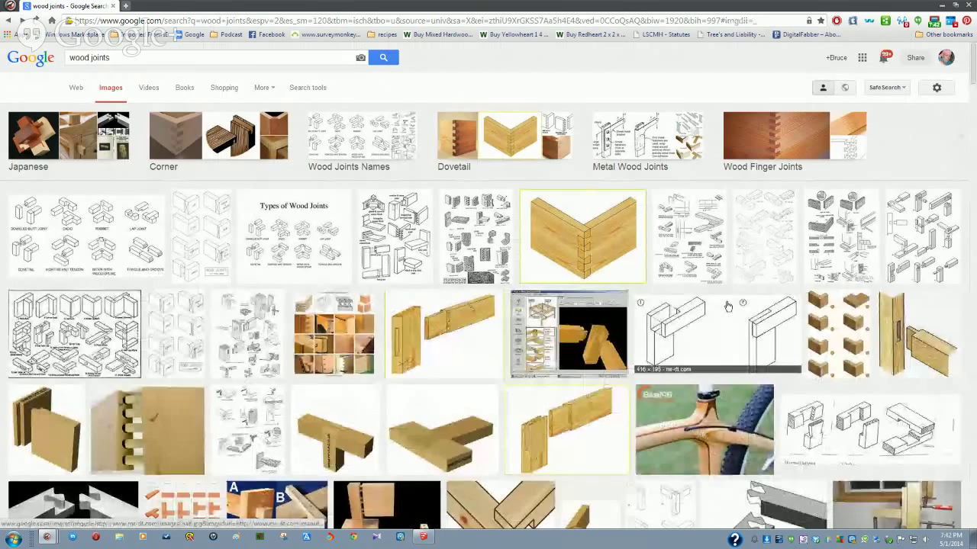
scroll(669, 332, "down", 3)
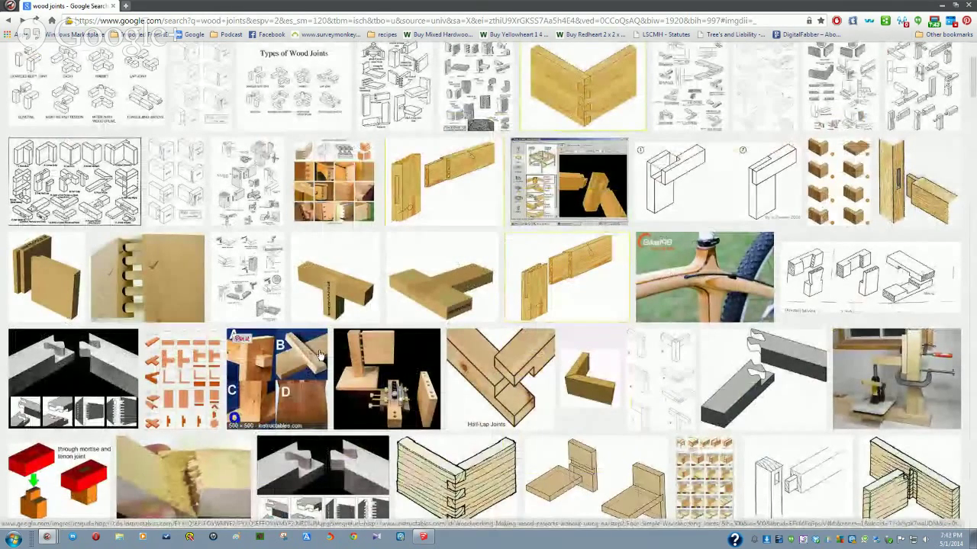
scroll(321, 355, "down", 3)
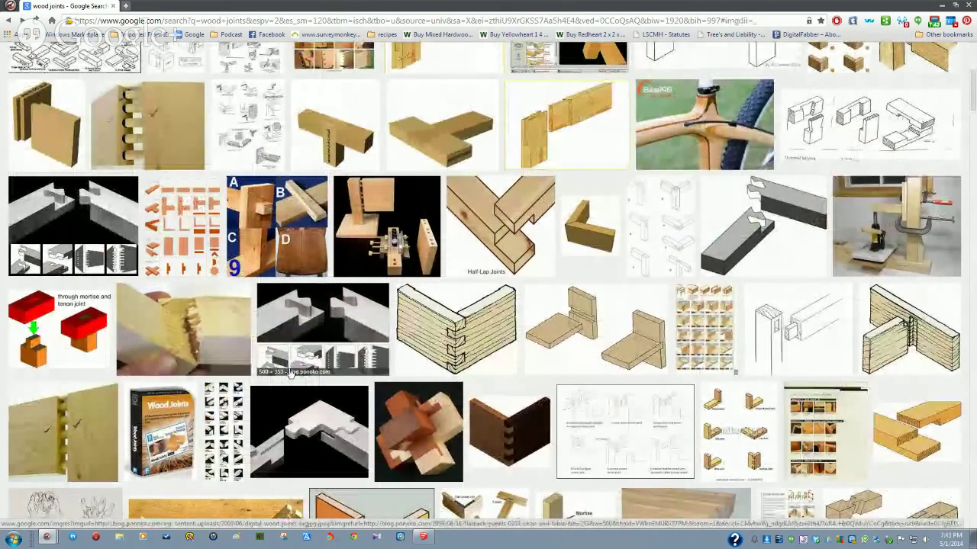
scroll(290, 372, "down", 3)
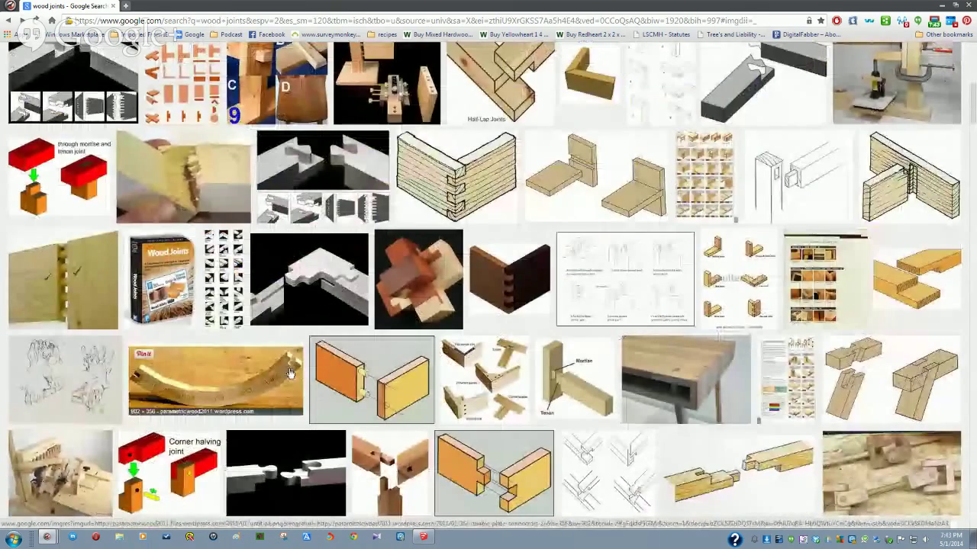
- Preview the angled lap joint, then the related Joinery Stock Photos chart, and open its Shutterstock page
left_click(889, 379)
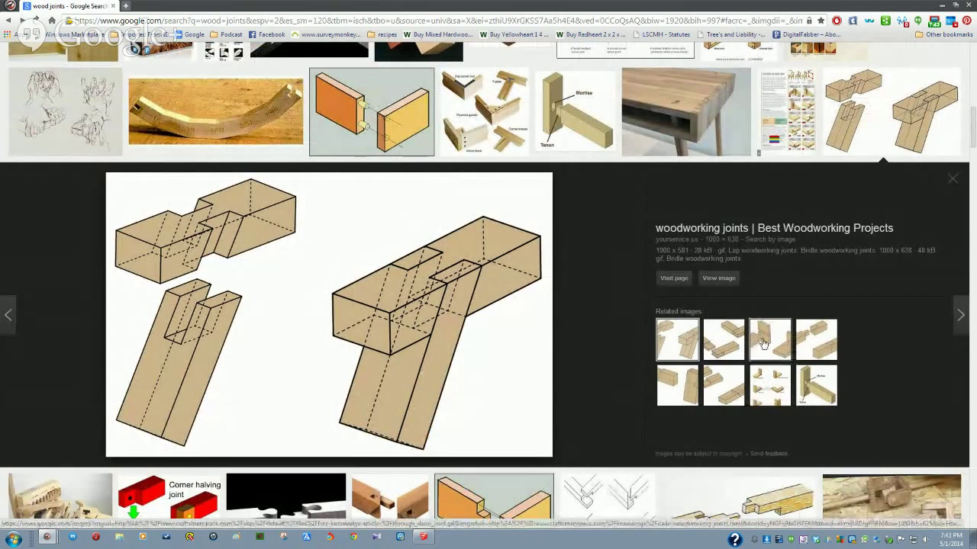
left_click(766, 398)
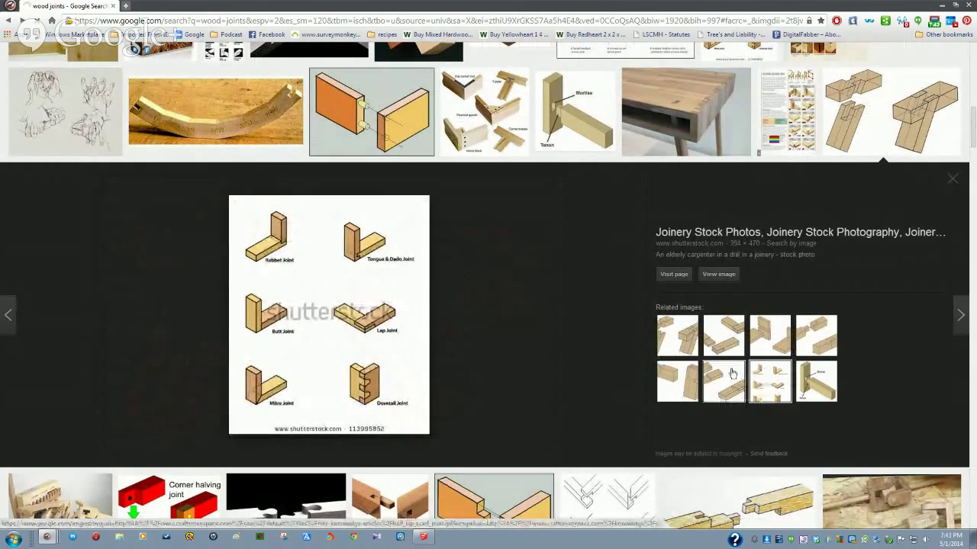
left_click(761, 384)
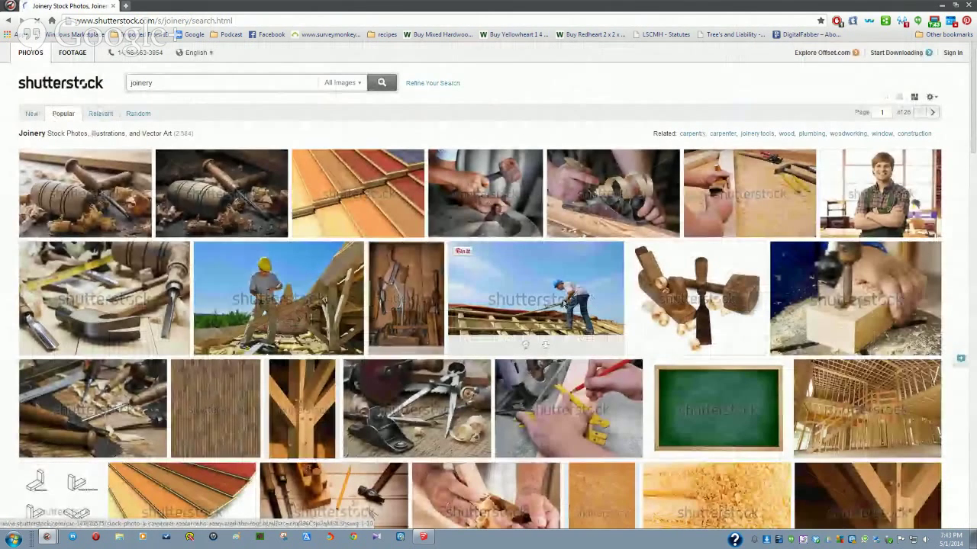
- Leave Shutterstock's joinery results and return to the Google Images wood joints results
mouse_move(519, 318)
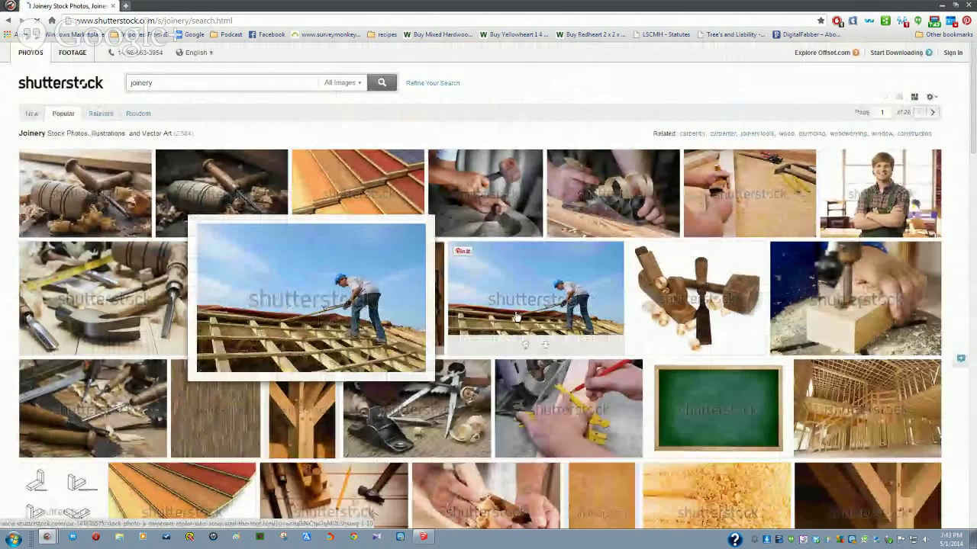
left_click(5, 25)
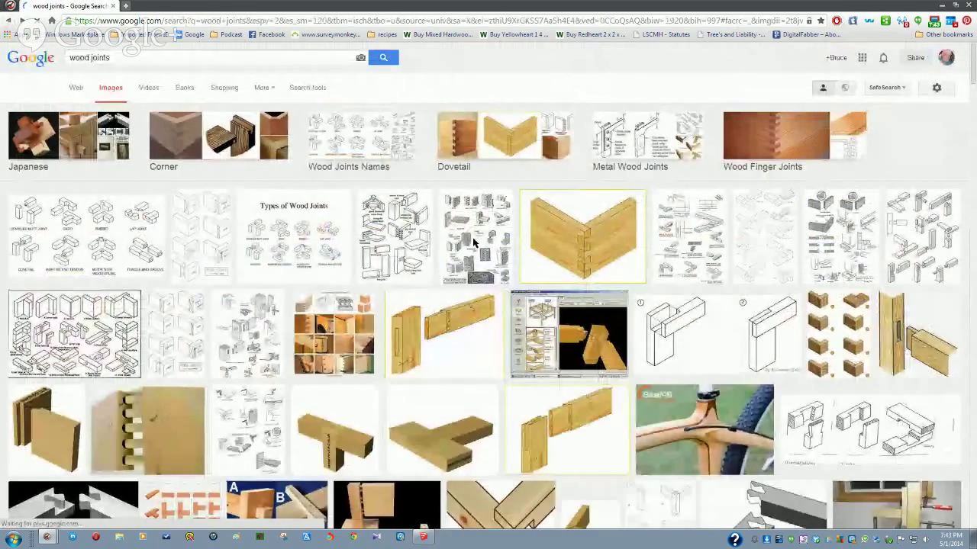
scroll(496, 436, "down", 10)
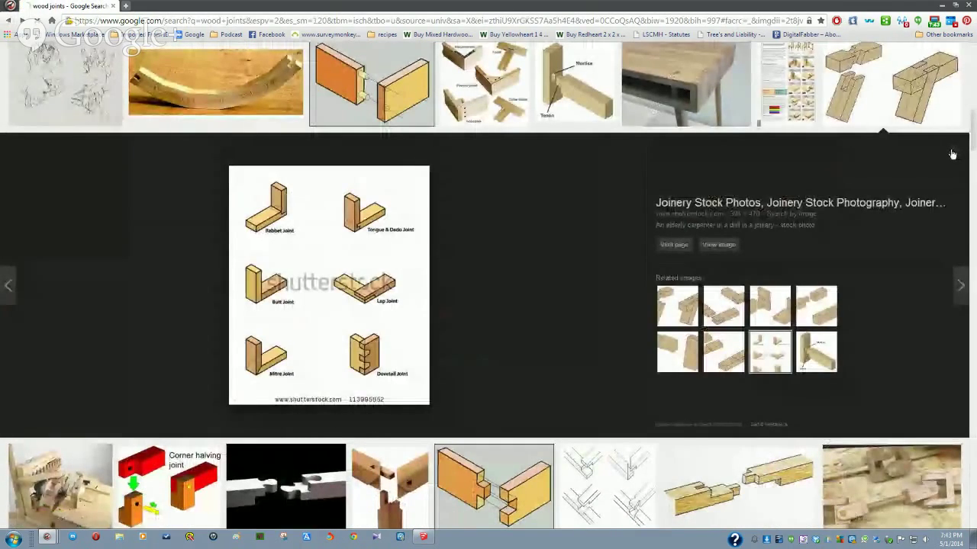
- Preview the good_wood_joints0010 chart, open its Pinterest pin, and open the full-size image
left_click(951, 156)
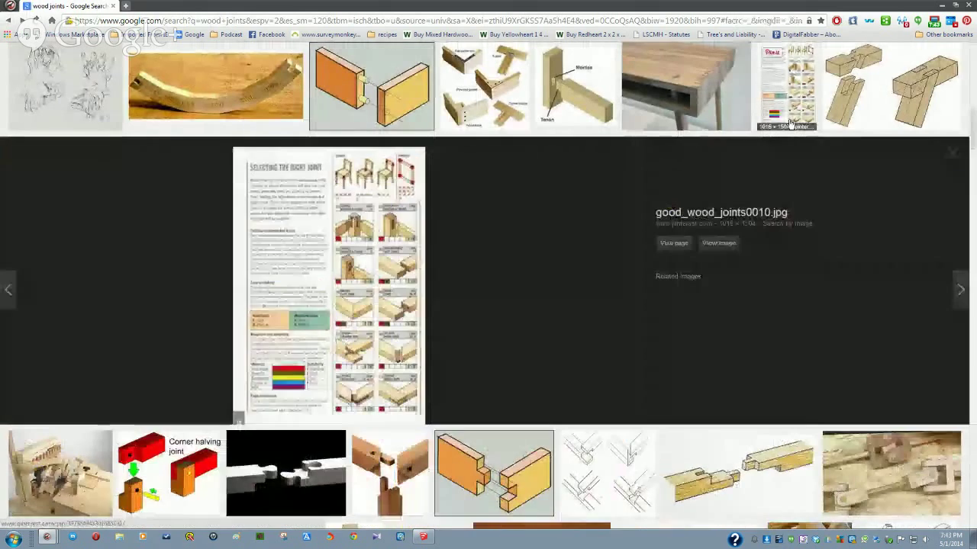
left_click(789, 124)
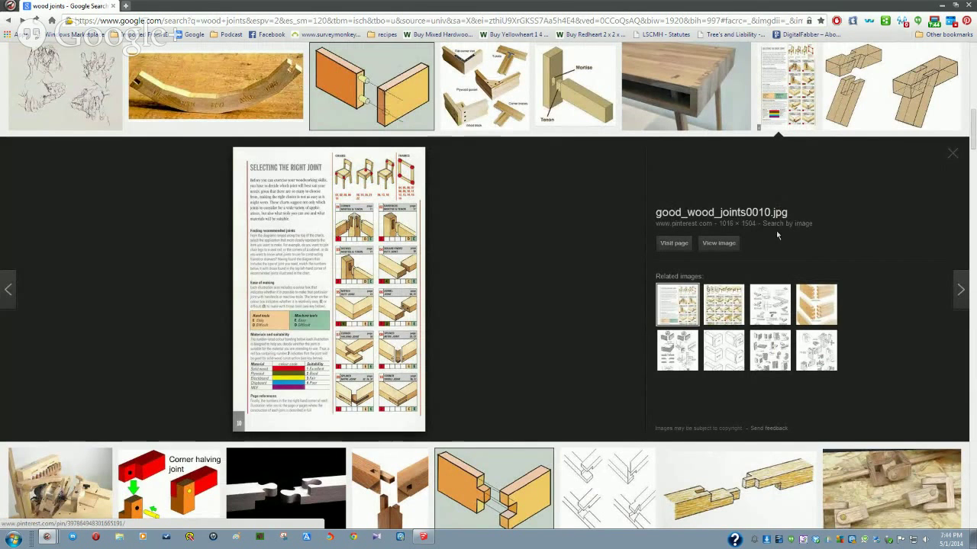
left_click(371, 408)
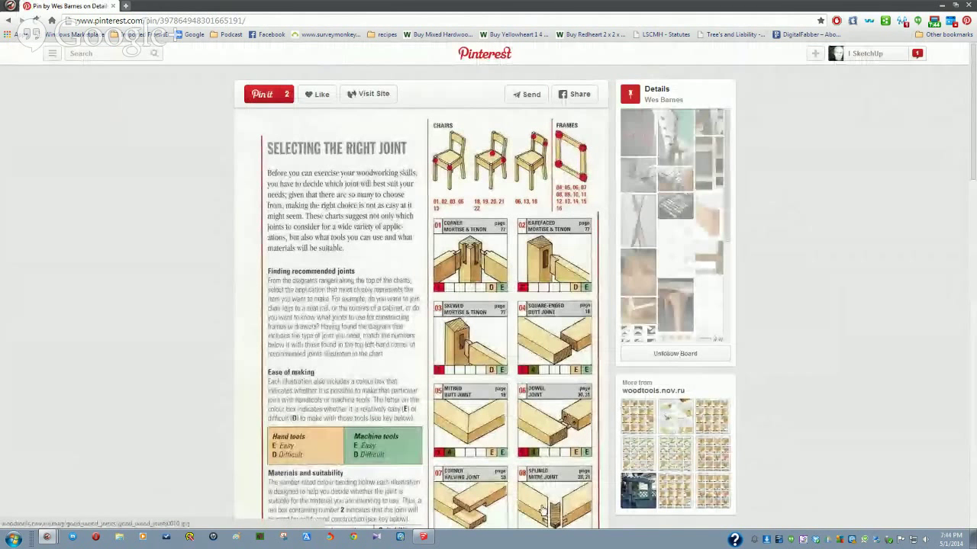
left_click(558, 517)
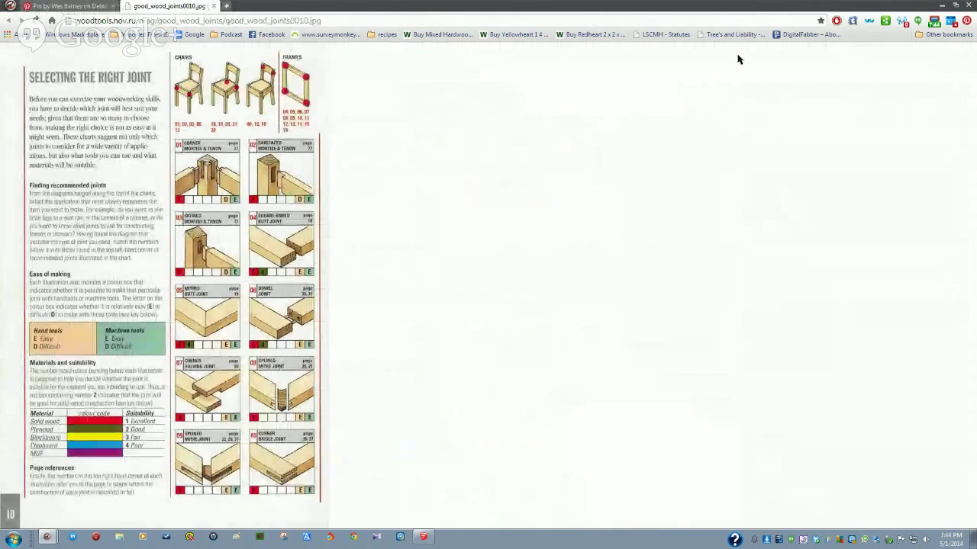
- Return from the Pinterest pin to the Google Images wood joints results
left_click(74, 8)
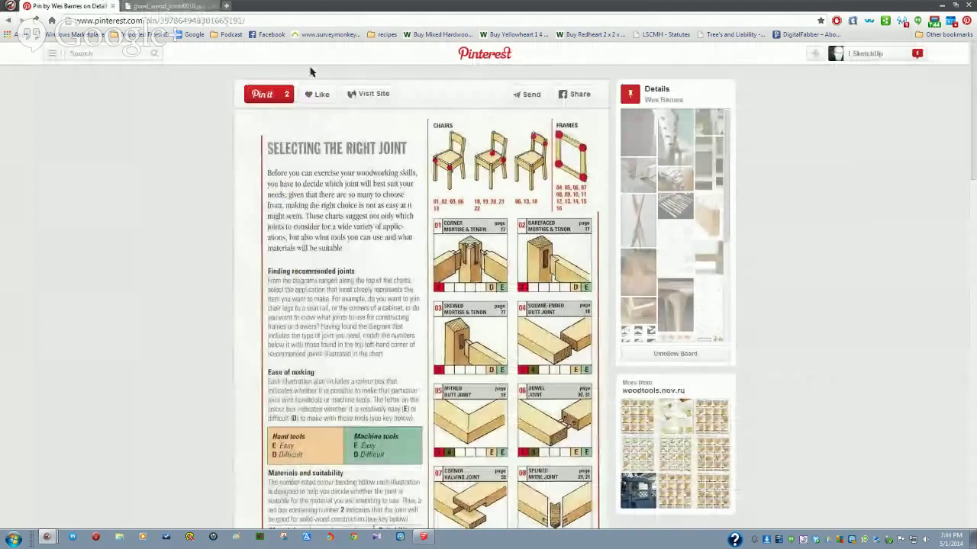
left_click(10, 21)
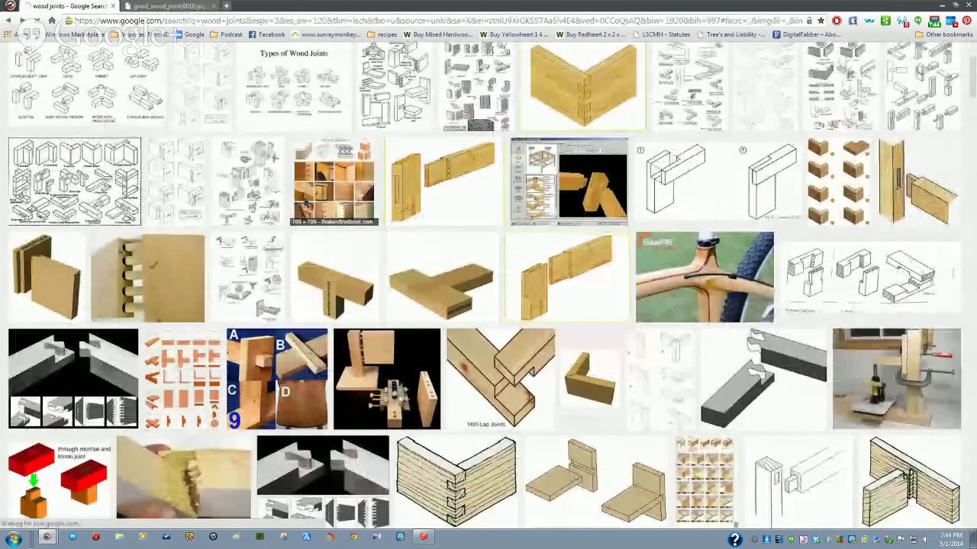
scroll(771, 172, "down", 4)
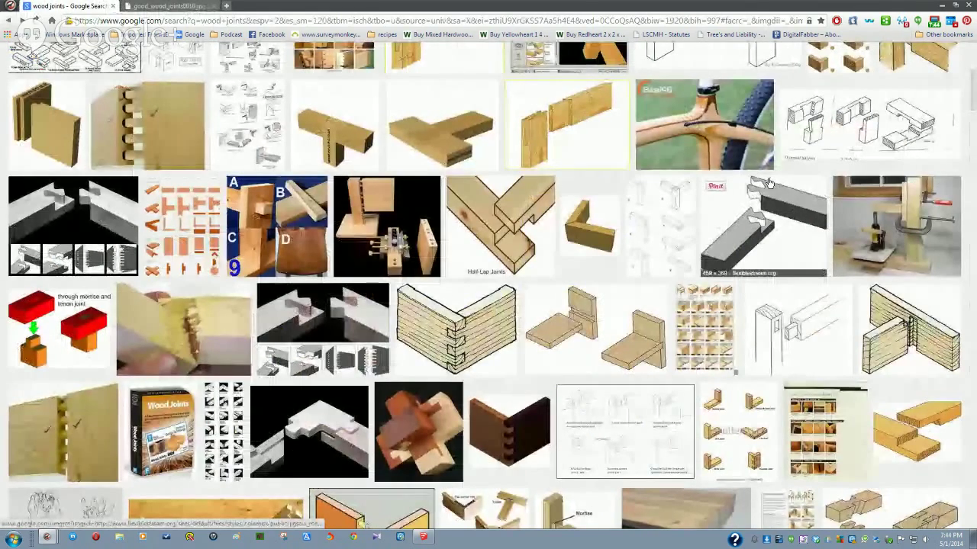
- Preview and close the flatpack interlocking joint image, then scroll far down the results
left_click(332, 327)
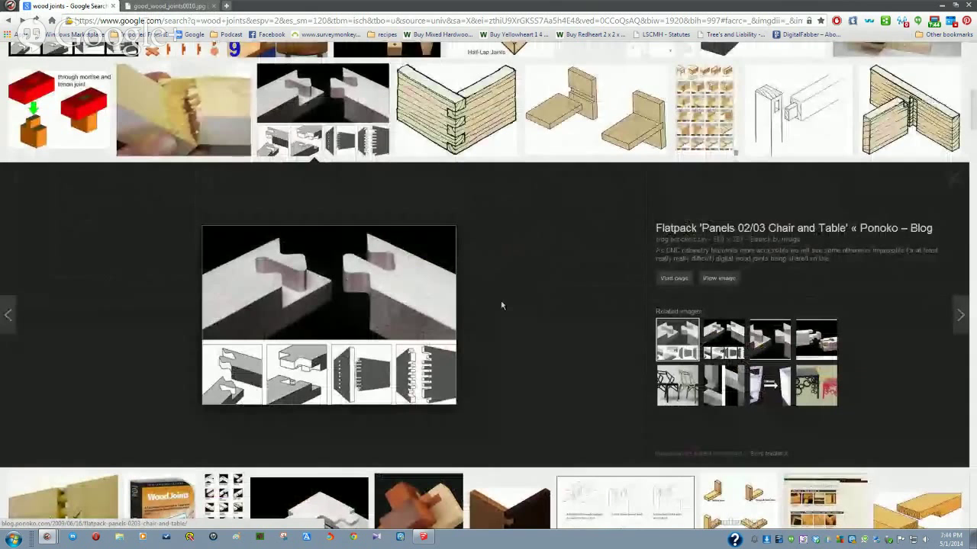
left_click(952, 178)
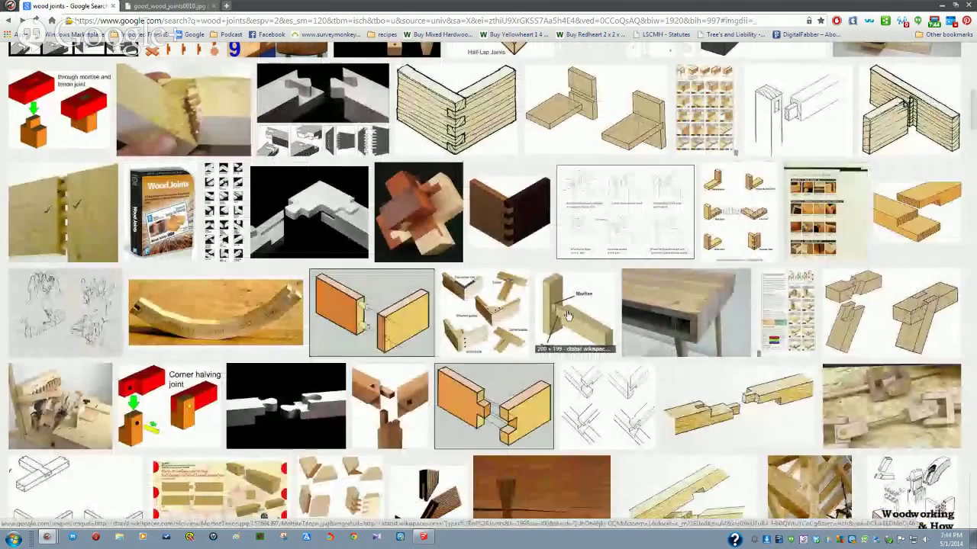
scroll(567, 315, "down", 2)
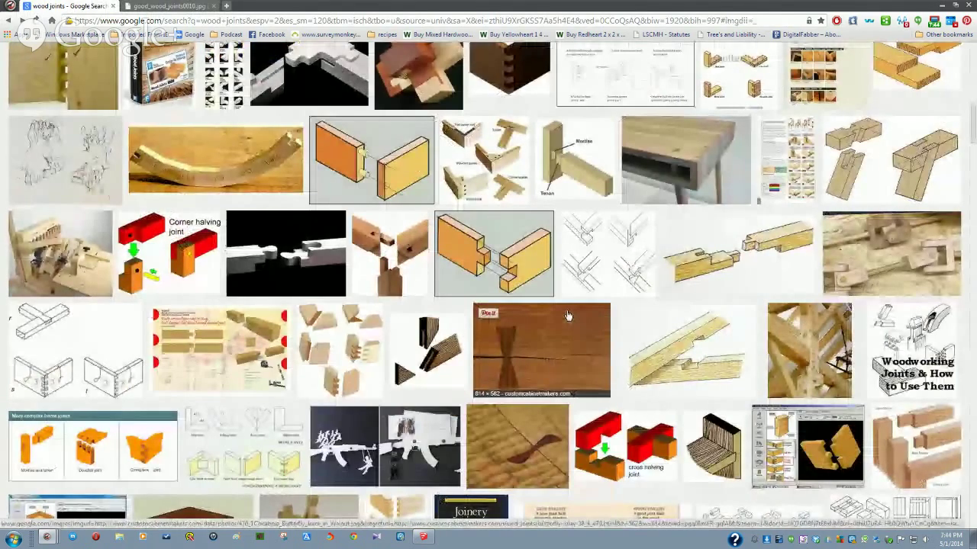
scroll(568, 315, "down", 2)
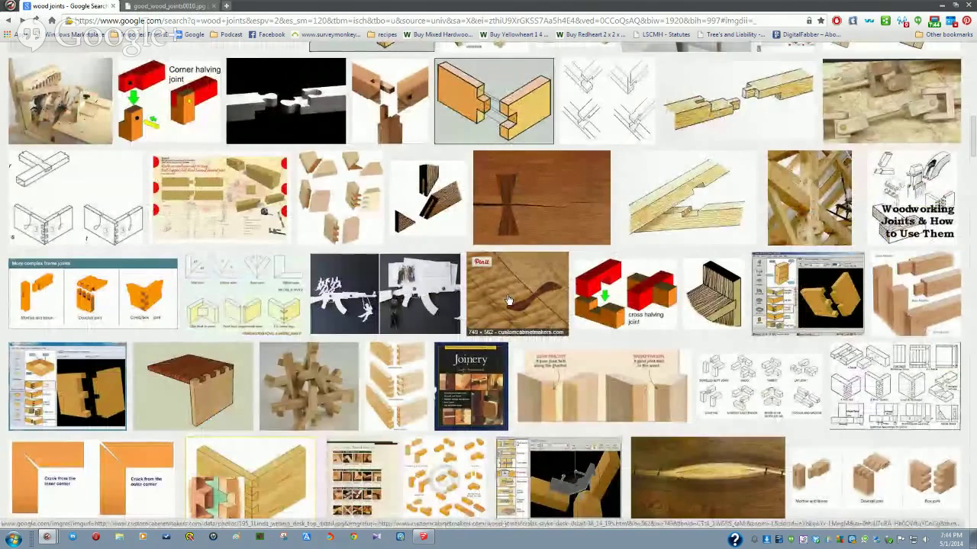
scroll(508, 300, "down", 2)
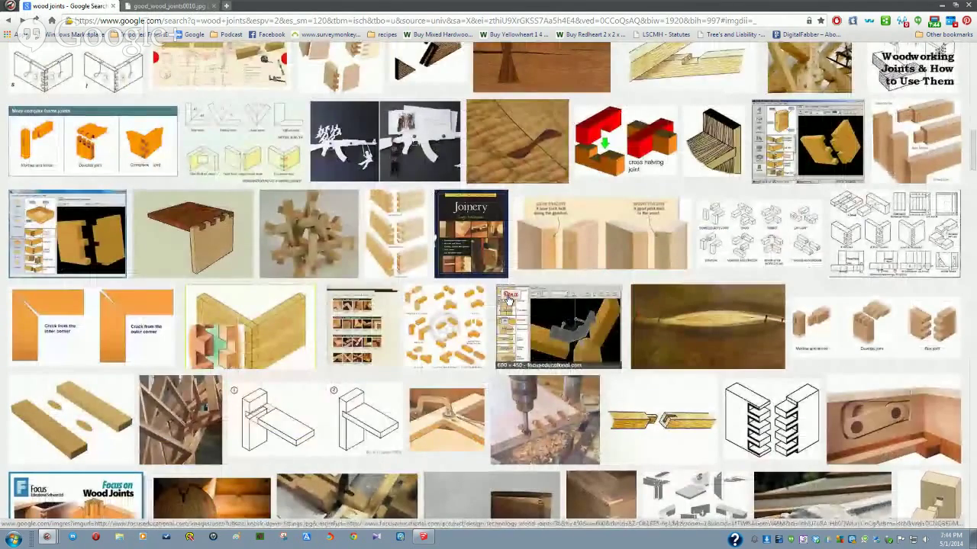
scroll(508, 300, "down", 2)
scroll(508, 303, "down", 4)
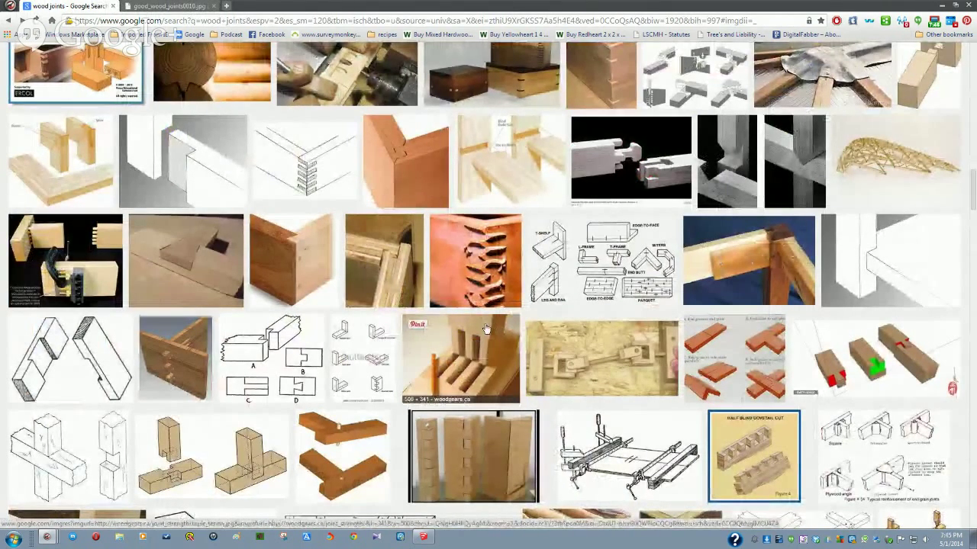
scroll(486, 329, "down", 4)
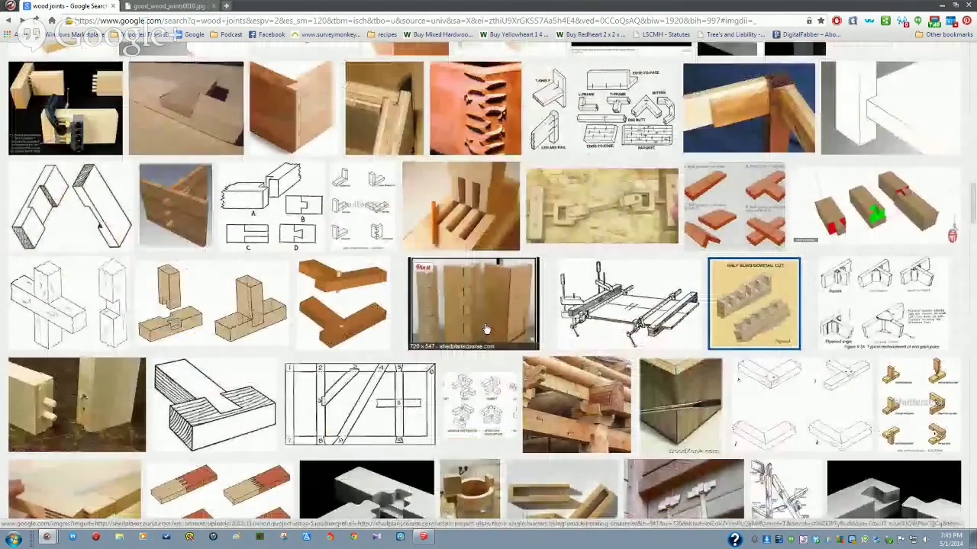
scroll(486, 330, "down", 2)
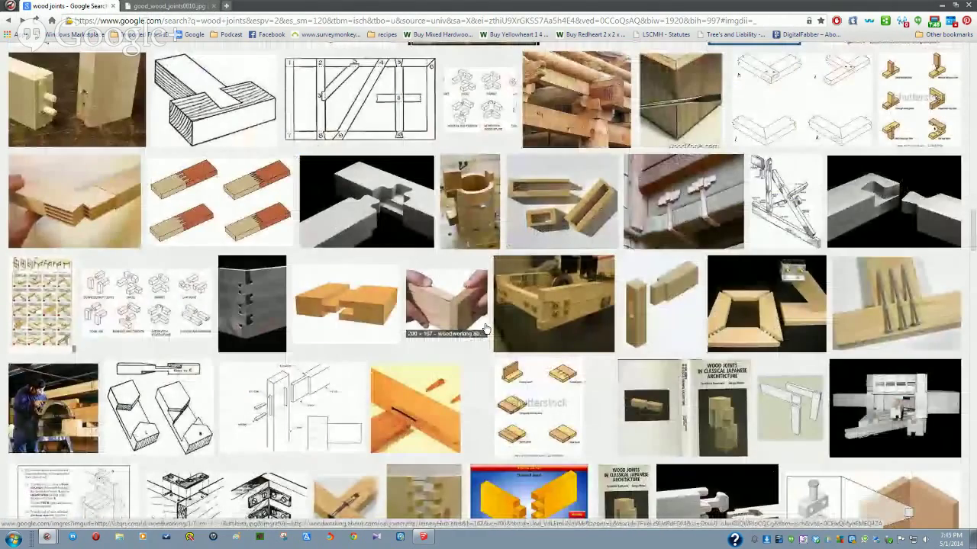
scroll(469, 326, "down", 2)
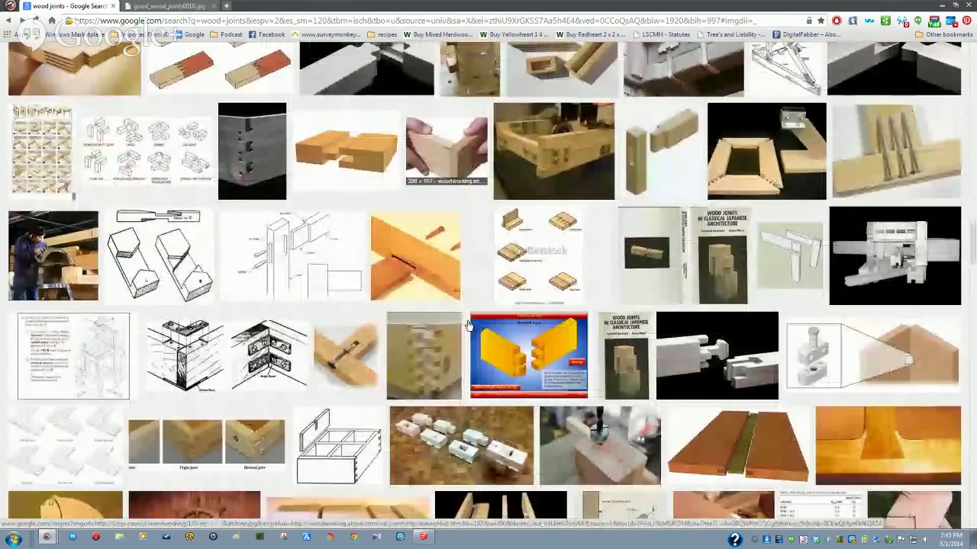
scroll(469, 326, "down", 2)
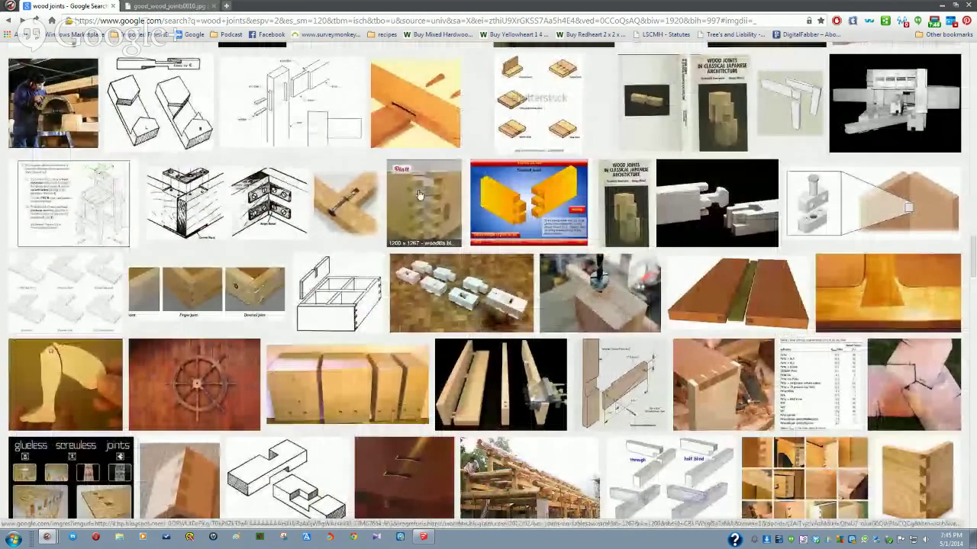
scroll(555, 279, "down", 2)
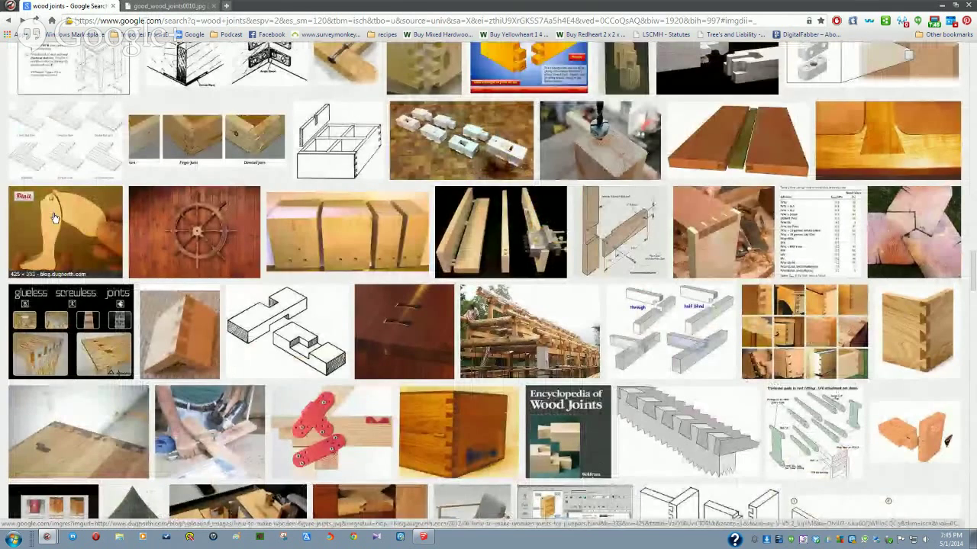
- Check the wooden leg joint preview, then open the larger preview of the wood corner joint
left_click(56, 246)
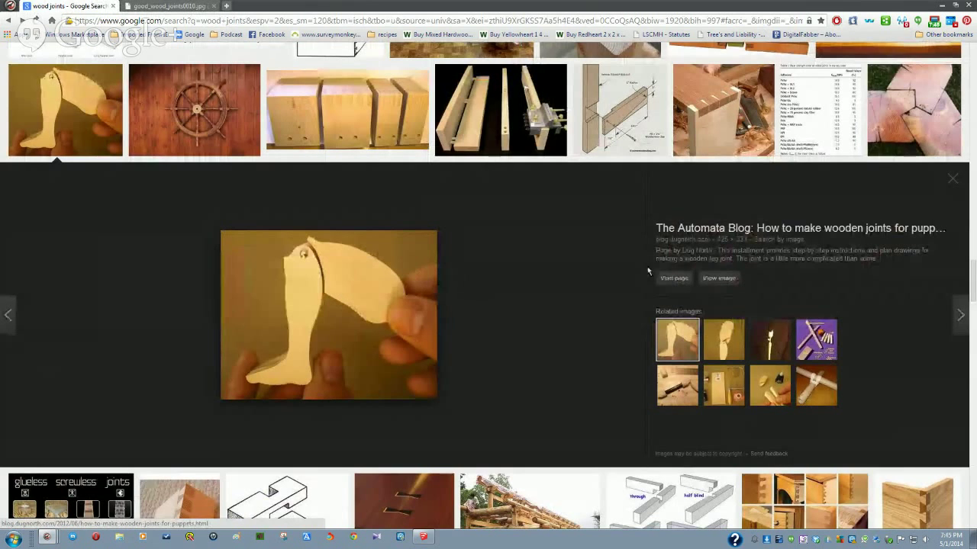
left_click(952, 186)
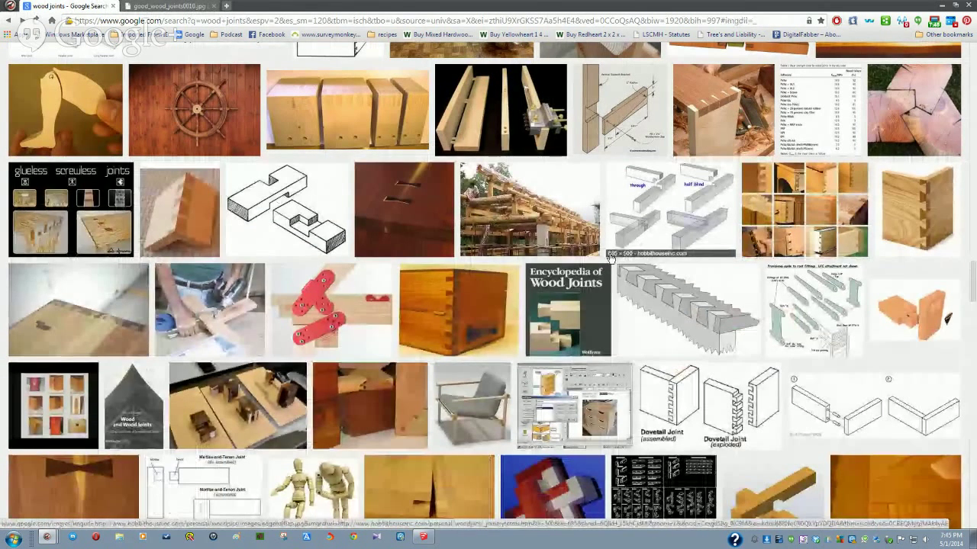
scroll(610, 259, "down", 4)
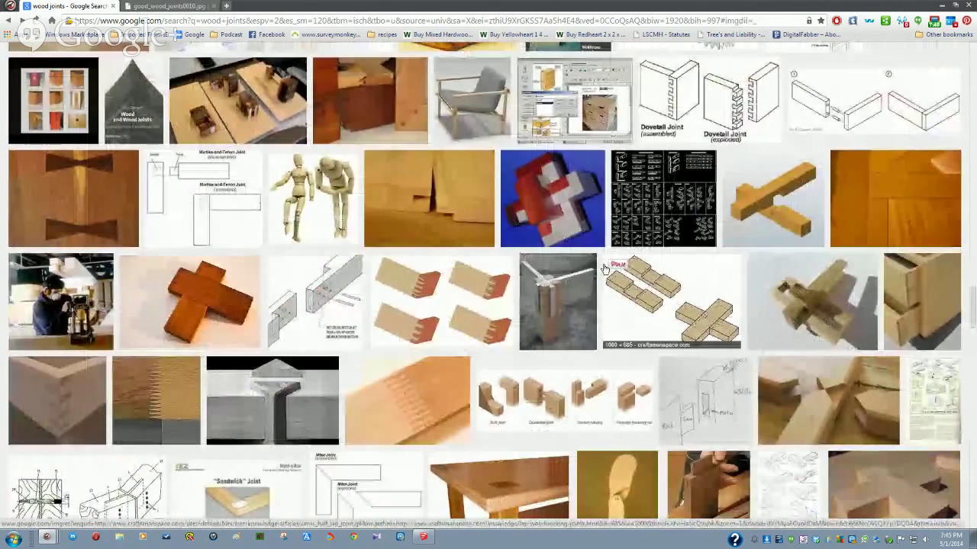
left_click(555, 297)
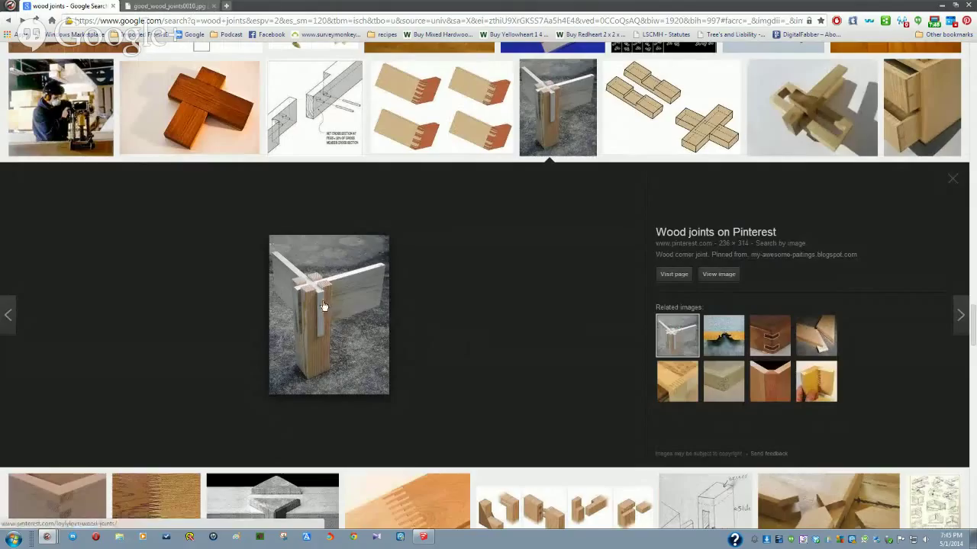
- Visit the Pinterest Wood joints board and open the wood corner joint pin
left_click(668, 277)
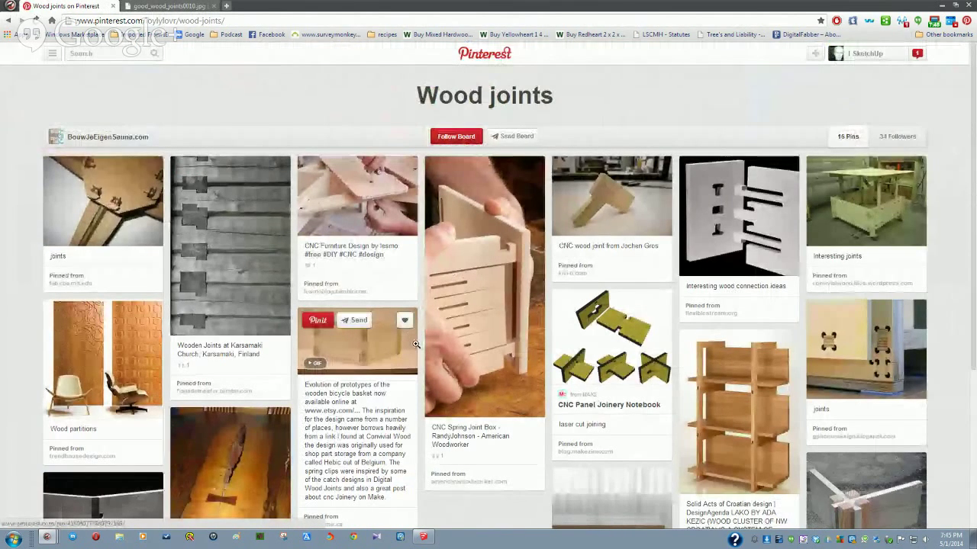
scroll(404, 343, "down", 3)
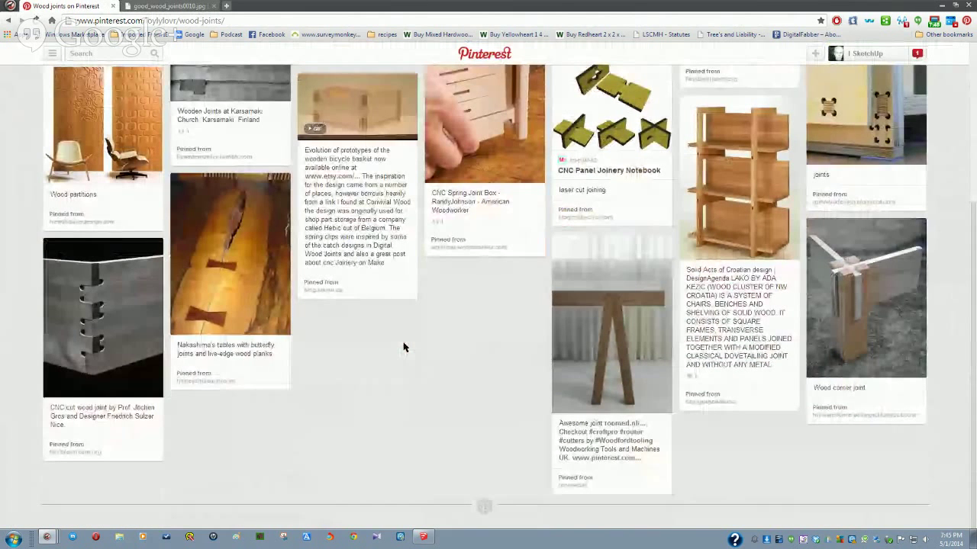
left_click(862, 324)
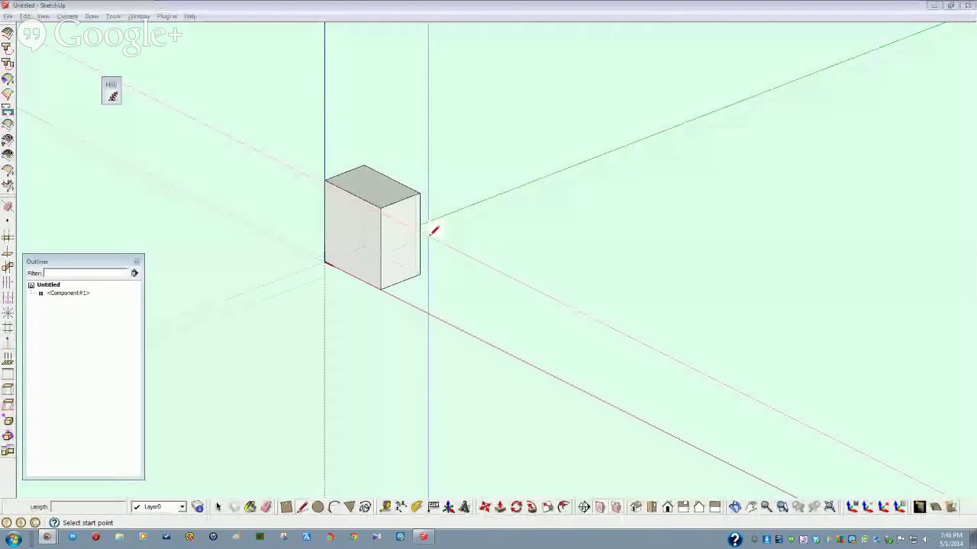
- Delete the old box component in SketchUp and start a rectangle at the origin
key("space")
left_click(400, 232)
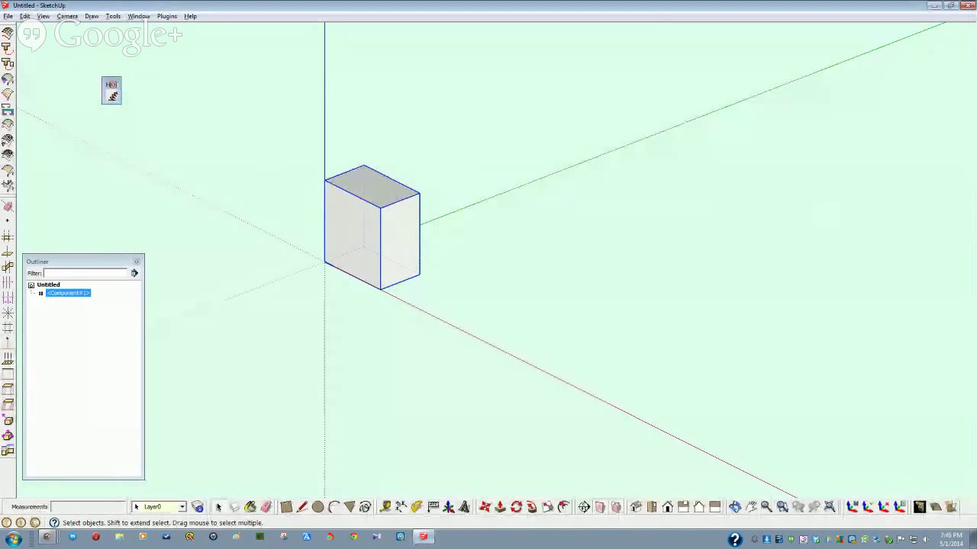
scroll(720, 261, "down", 1)
scroll(458, 275, "down", 1)
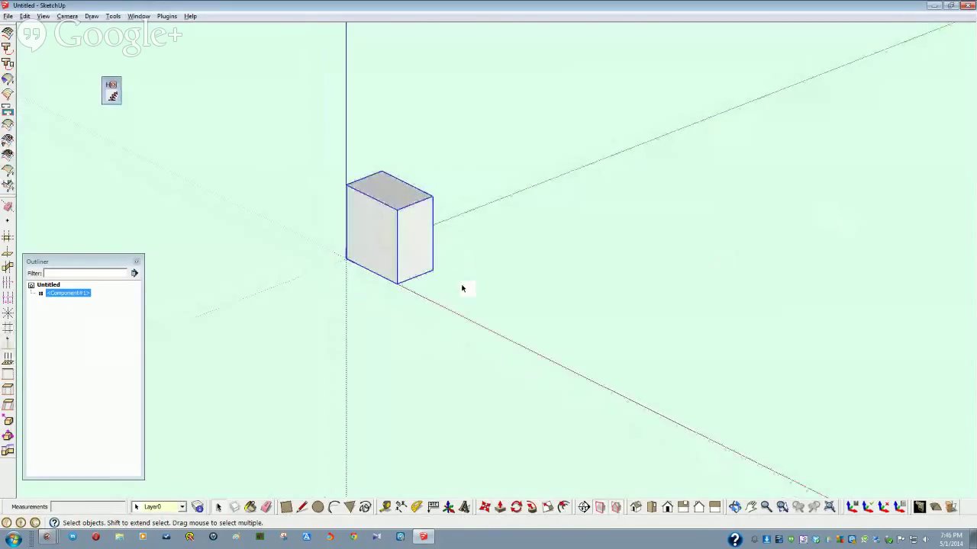
key("Delete")
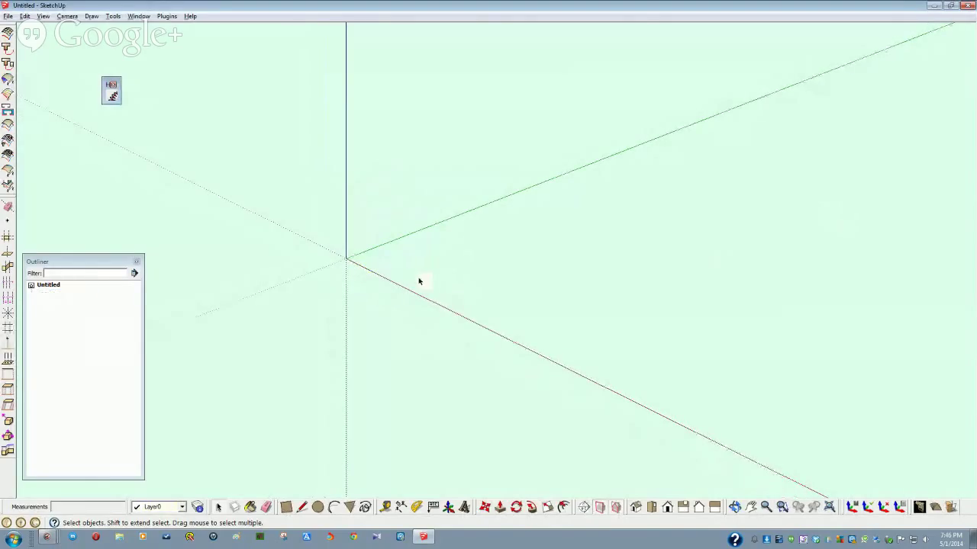
left_click(286, 507)
left_click(346, 259)
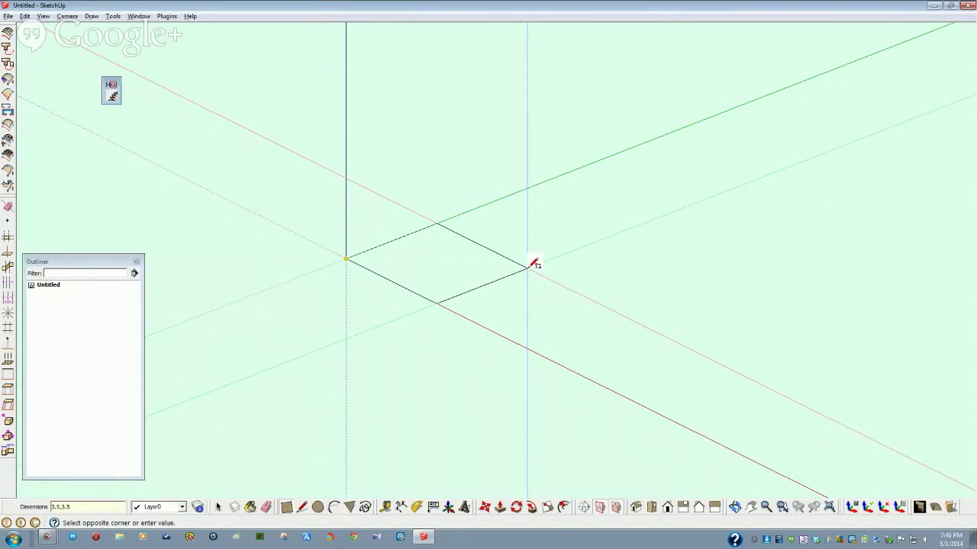
- Finish the 3.5 by 3.5 square and push/pull it upward into a tall box
key("Return")
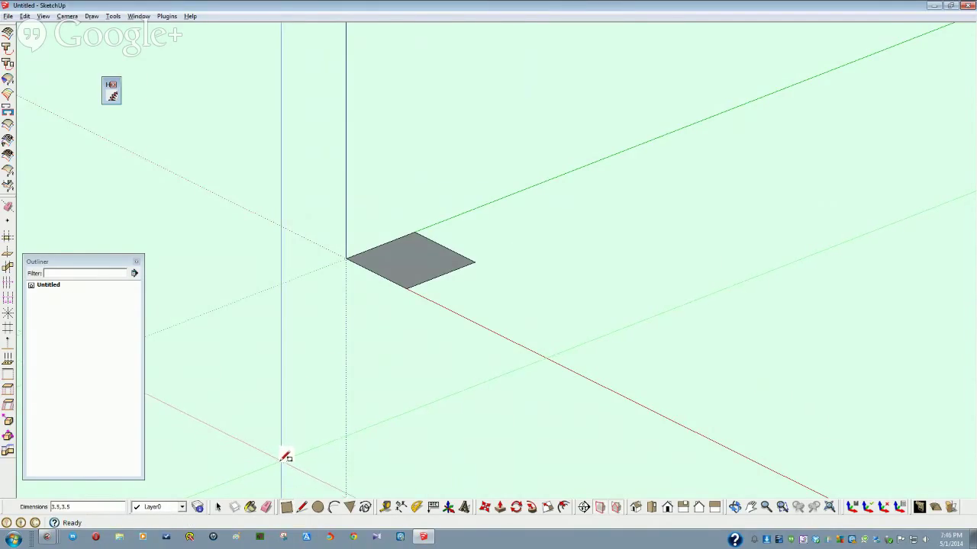
key("space")
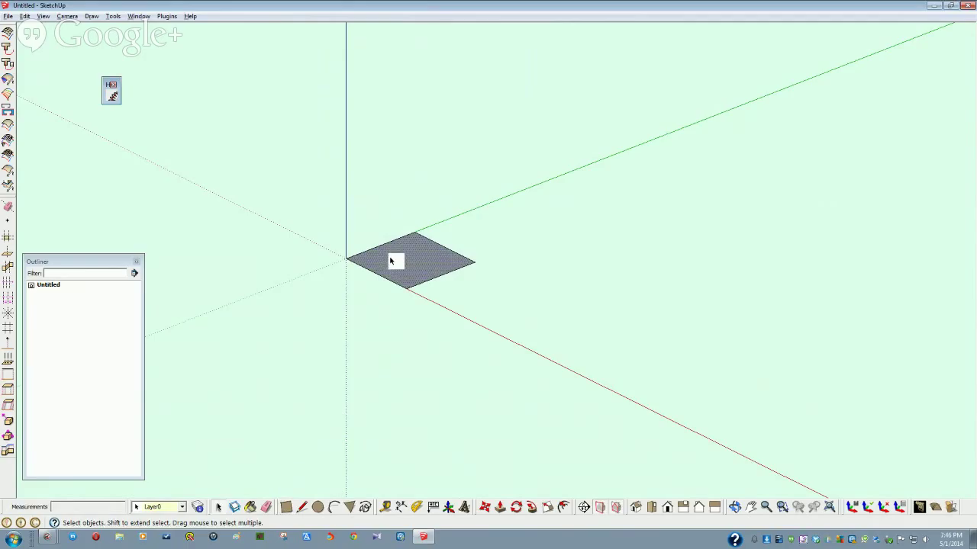
left_click(499, 507)
left_click(390, 261)
left_click(404, 97)
scroll(329, 441, "down", 2)
- Select the whole box and make it a new component, Component#2
key("space")
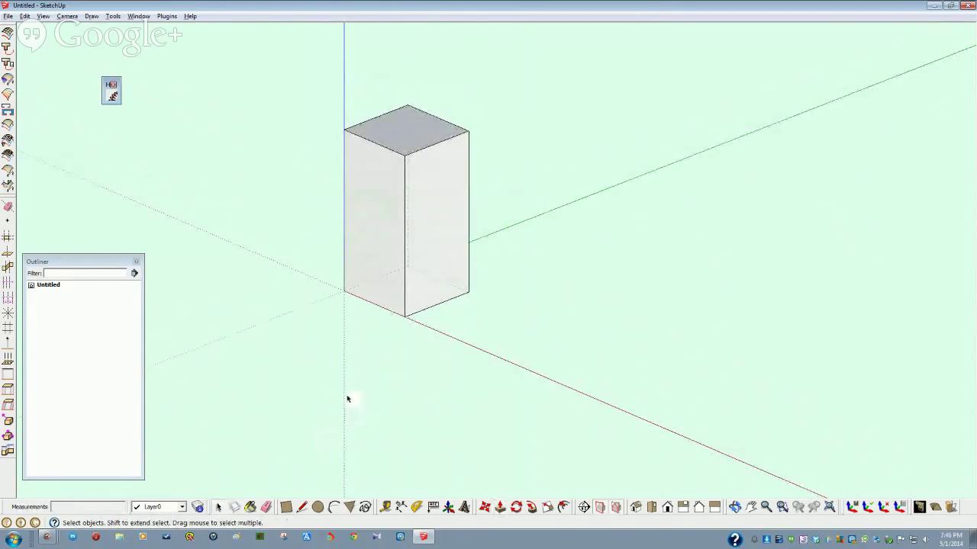
middle_click_drag(329, 449, 398, 321)
left_click(398, 321)
left_click(331, 424)
double_click(393, 317)
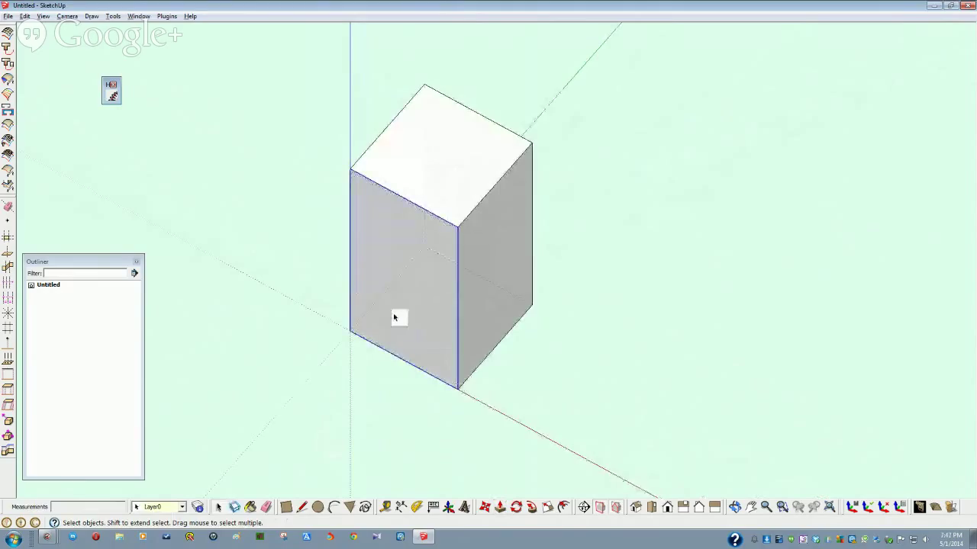
left_click(394, 317)
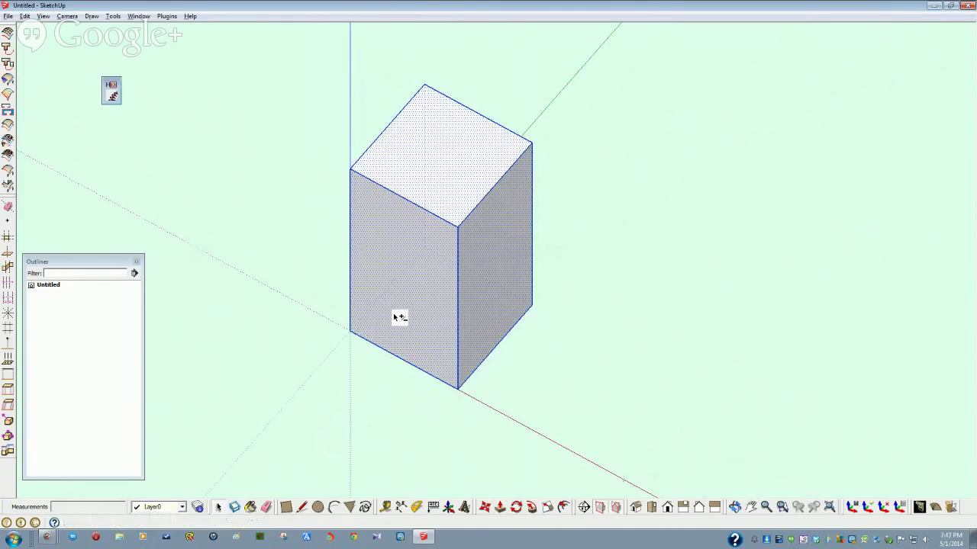
key("g")
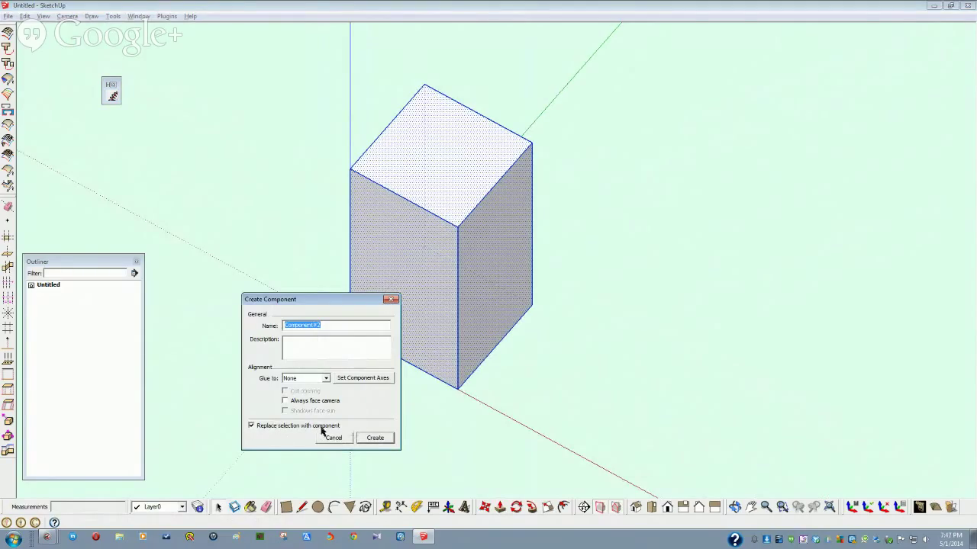
left_click(375, 438)
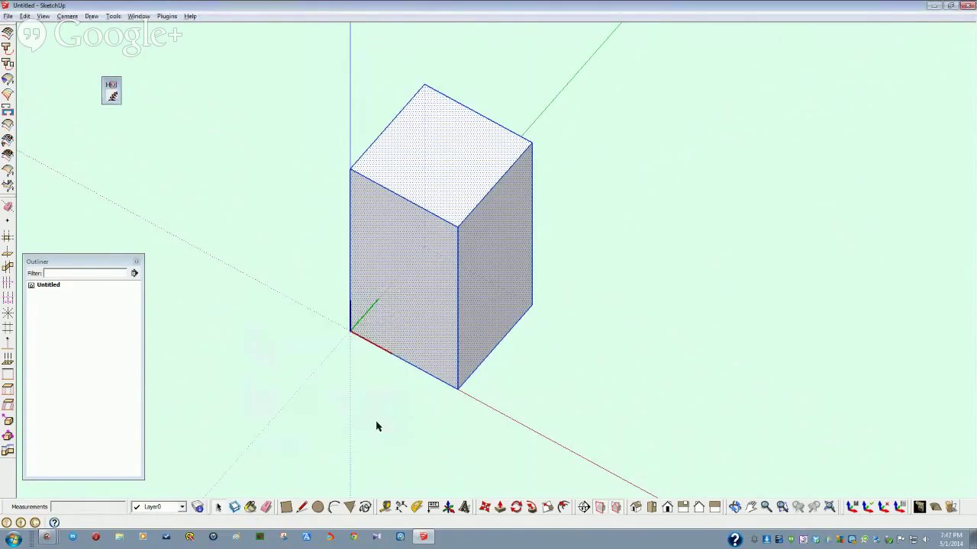
left_click(248, 373)
- Draw two lines joining opposite edge midpoints across the box's top face
middle_click_drag(331, 227, 399, 218)
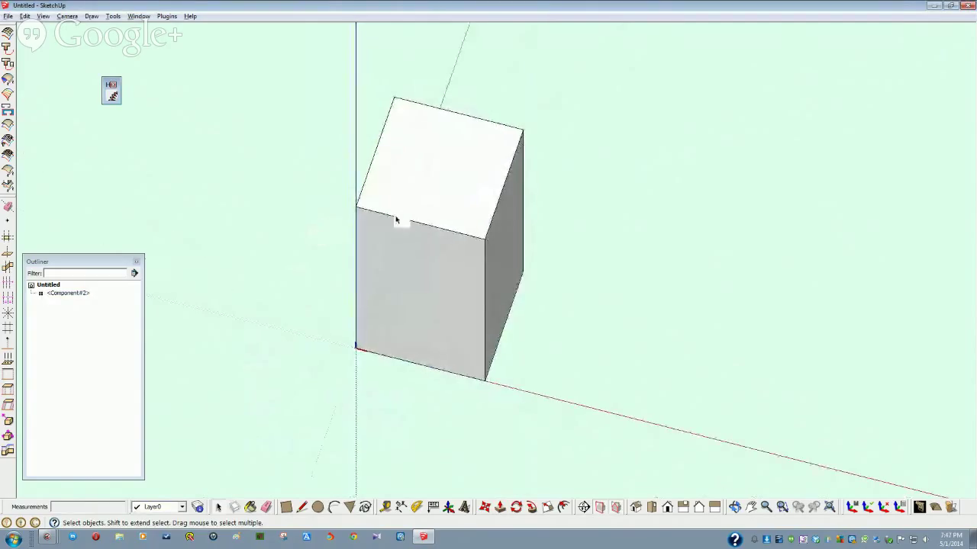
left_click(391, 258)
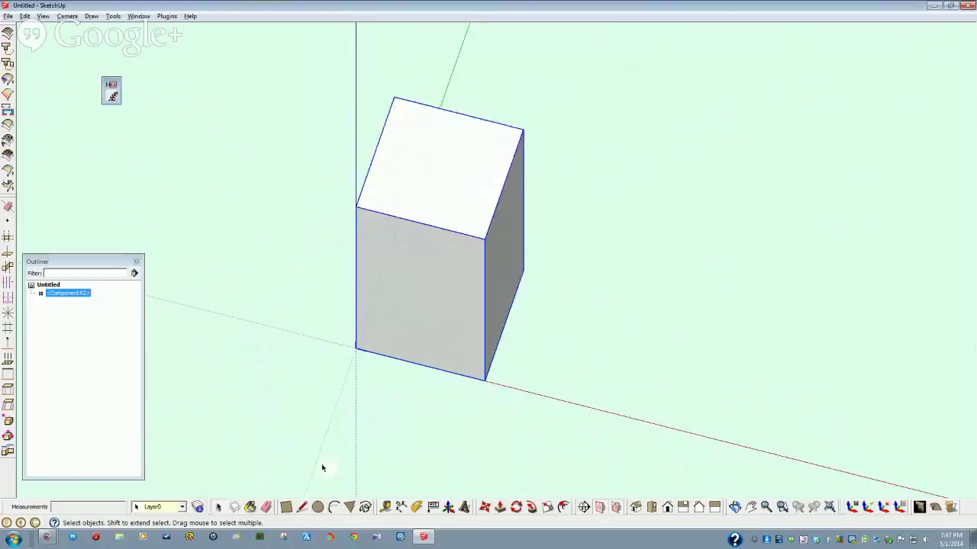
left_click(240, 451)
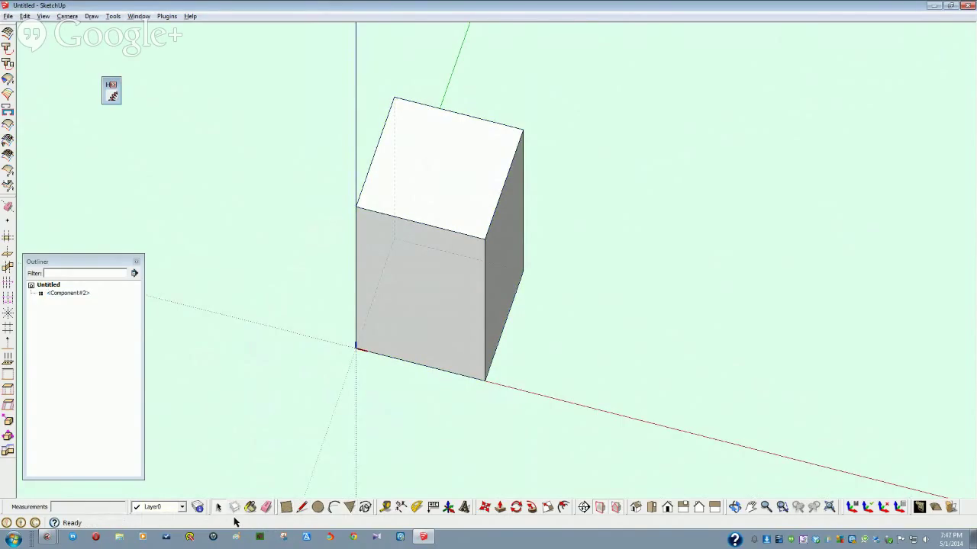
left_click(302, 507)
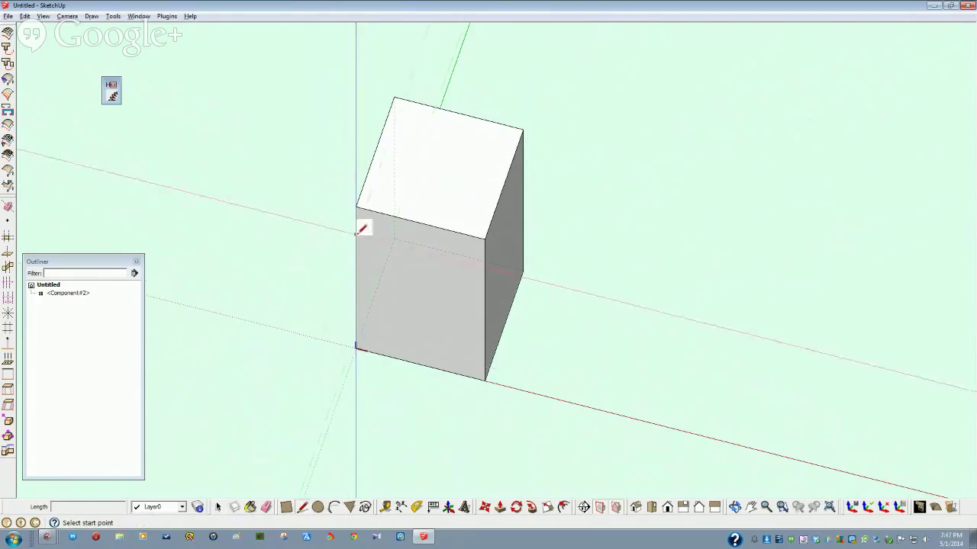
left_click(376, 150)
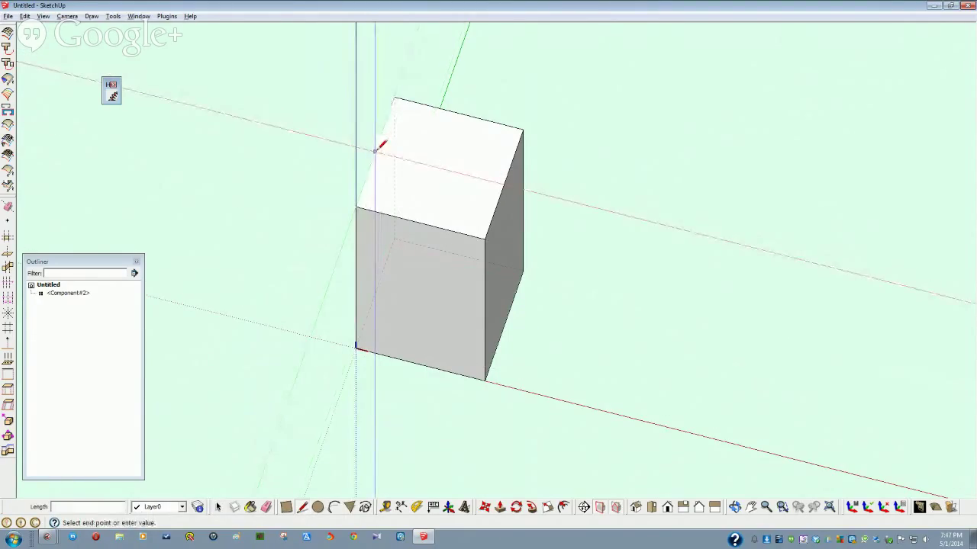
left_click(505, 180)
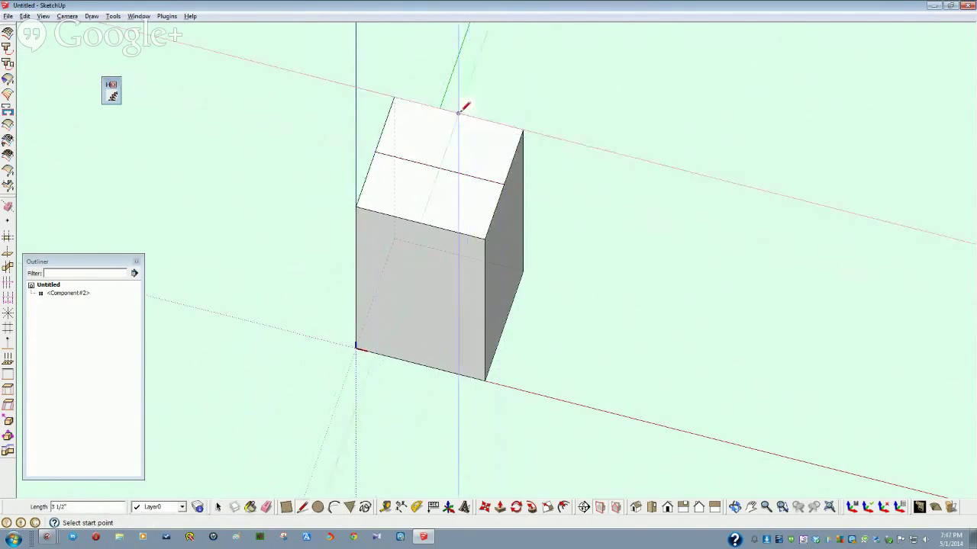
left_click(458, 113)
left_click(421, 222)
- Return to Select and select the box component
key("space")
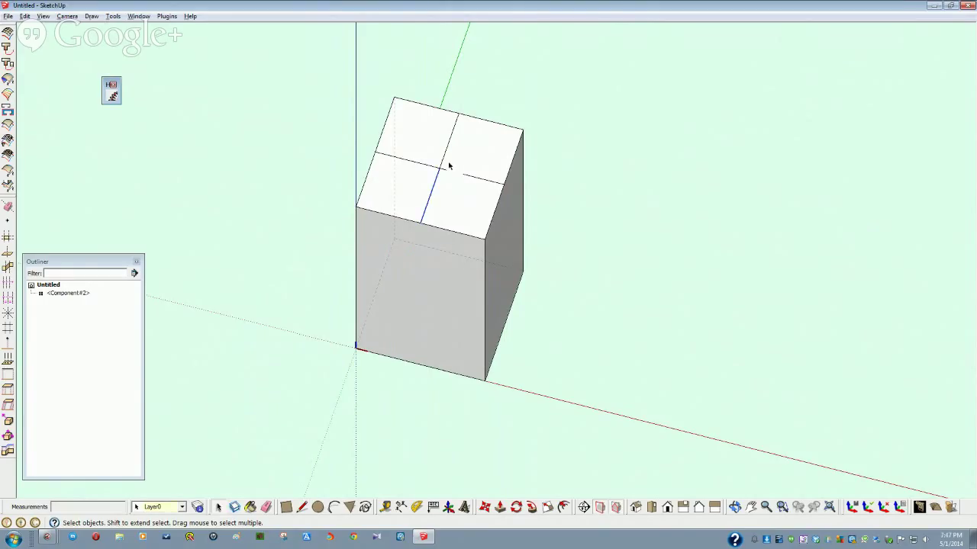
left_click(448, 156)
left_click(448, 152, "shift")
left_click(461, 176)
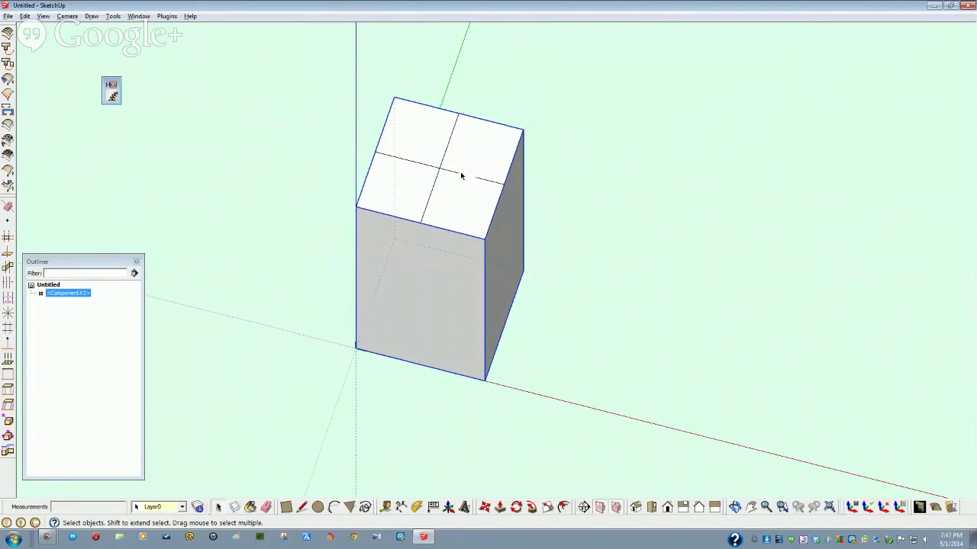
right_click(66, 295)
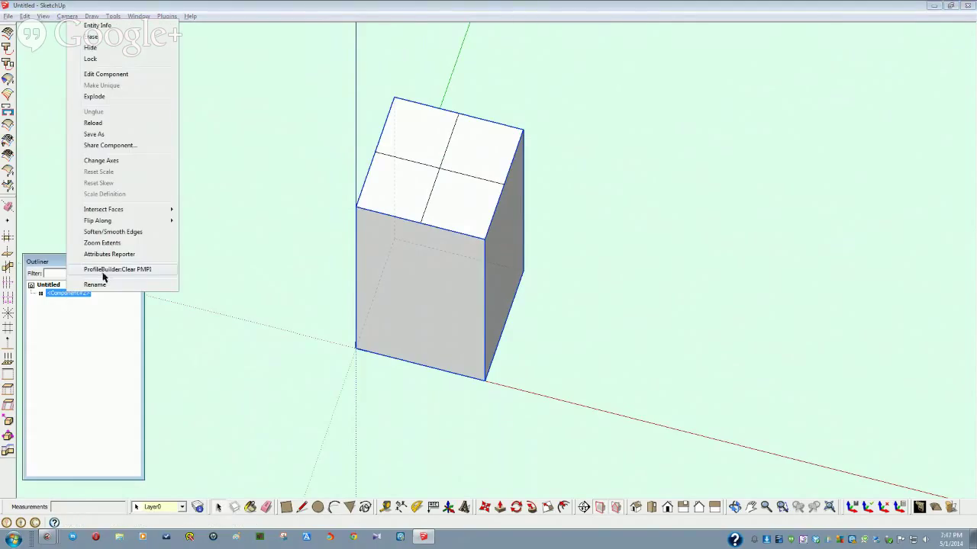
left_click(92, 48)
middle_click_drag(355, 190, 274, 312)
left_click(445, 143)
left_click(447, 142)
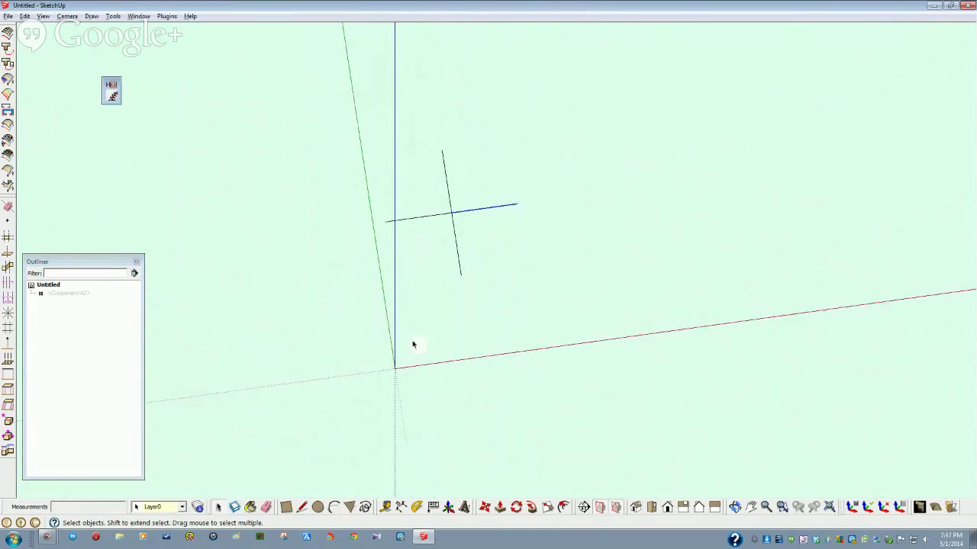
right_click(65, 295)
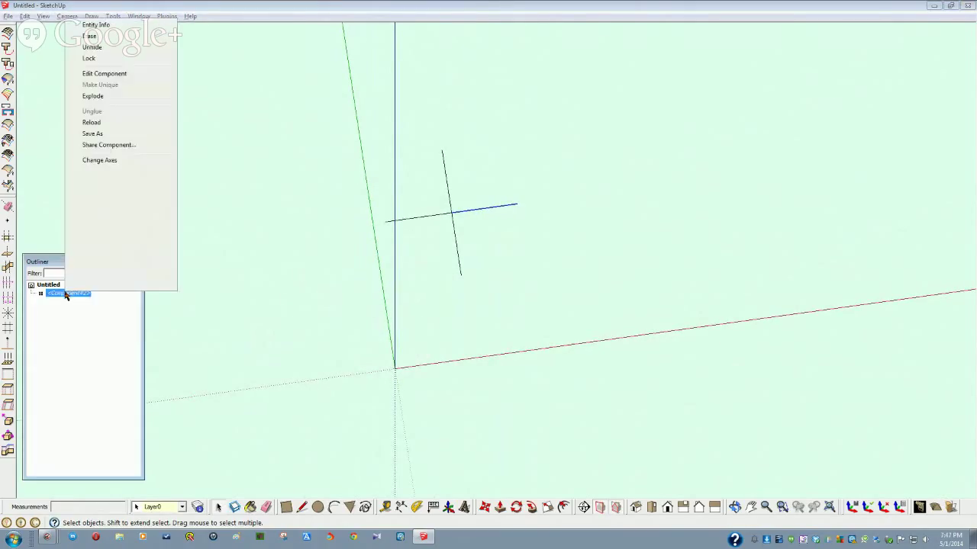
left_click(92, 48)
scroll(440, 214, "up", 5)
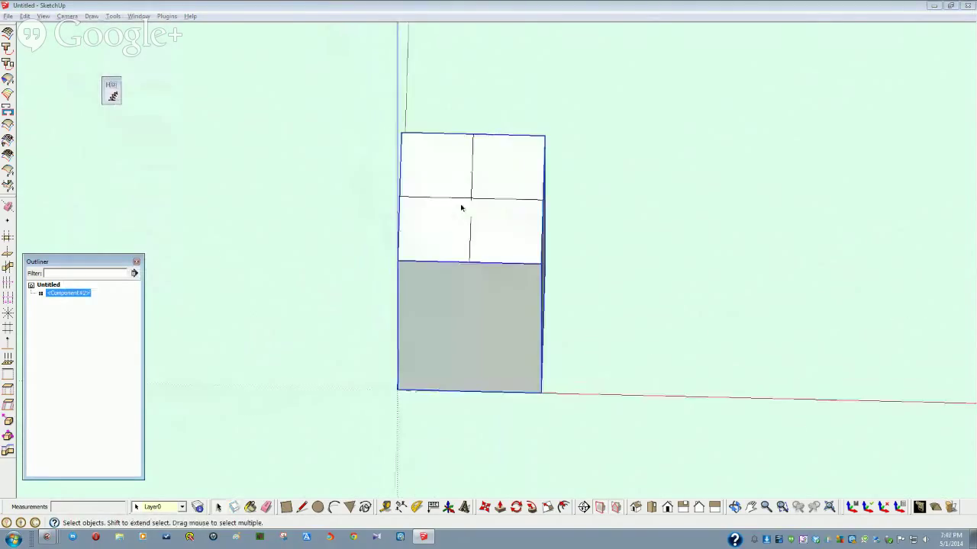
scroll(460, 207, "up", 2)
left_click(293, 218)
middle_click_drag(283, 224, 451, 246)
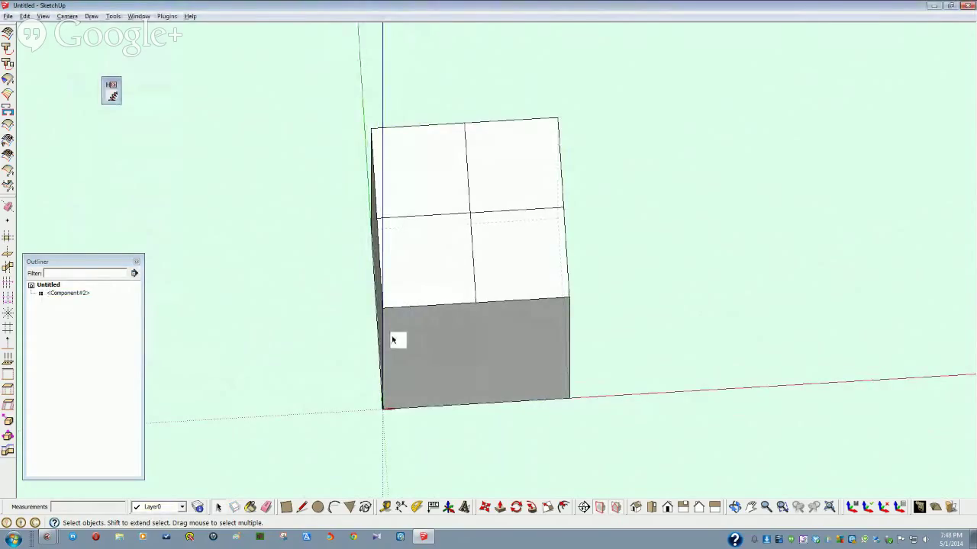
- Place a Tape Measure guide along the midline of the box's top face
left_click(420, 379)
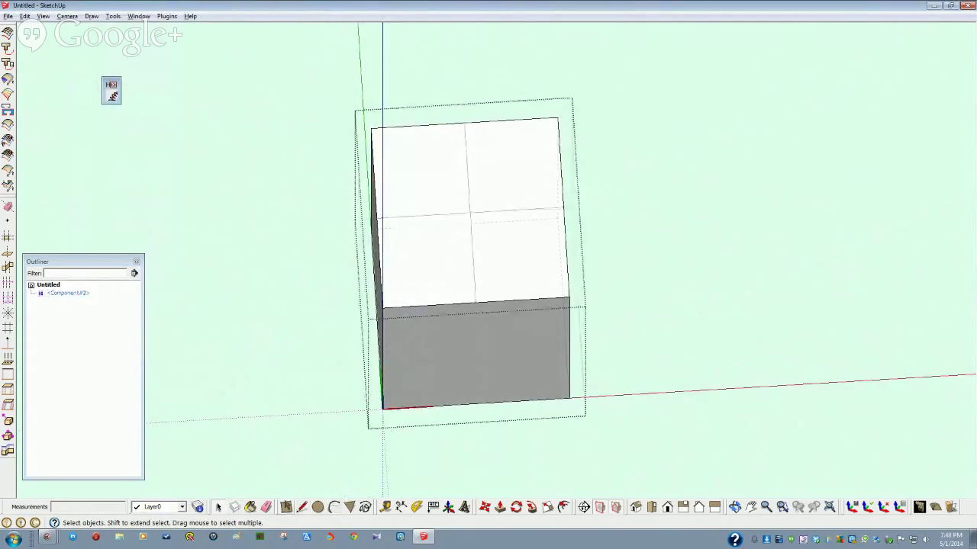
left_click(386, 507)
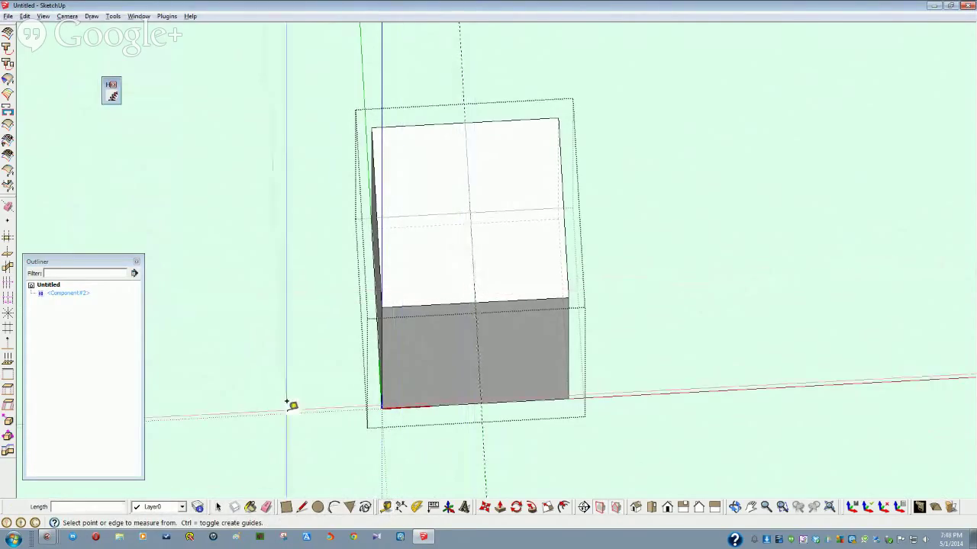
left_click(408, 215)
left_click(408, 212)
middle_click_drag(236, 433, 321, 198)
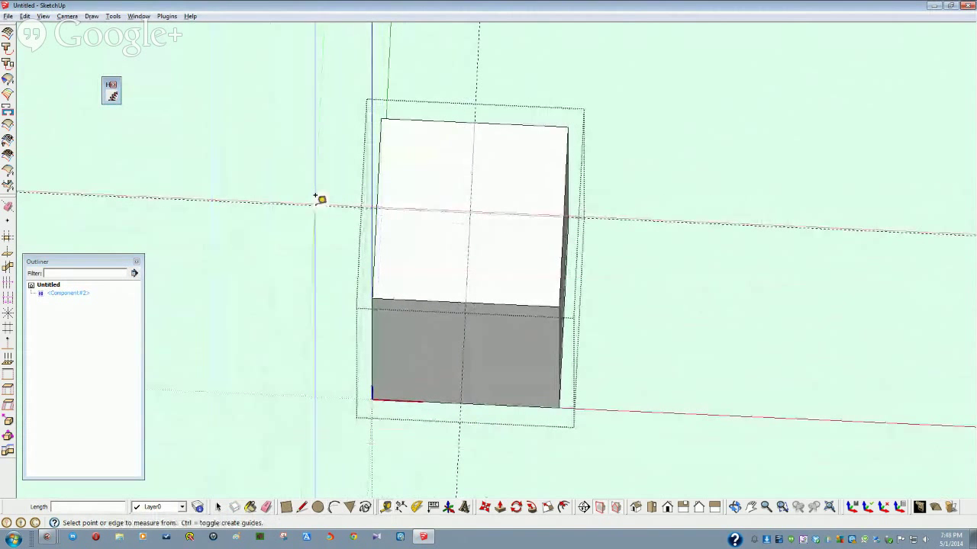
- Add a guide offset .1875 (3/16") from the midline guide
left_click(398, 207)
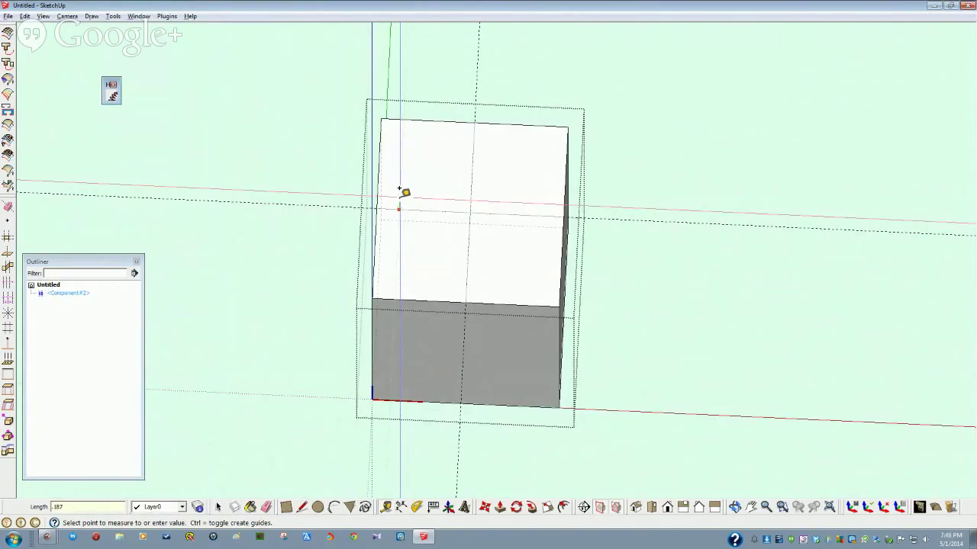
type(".1875")
key("Return")
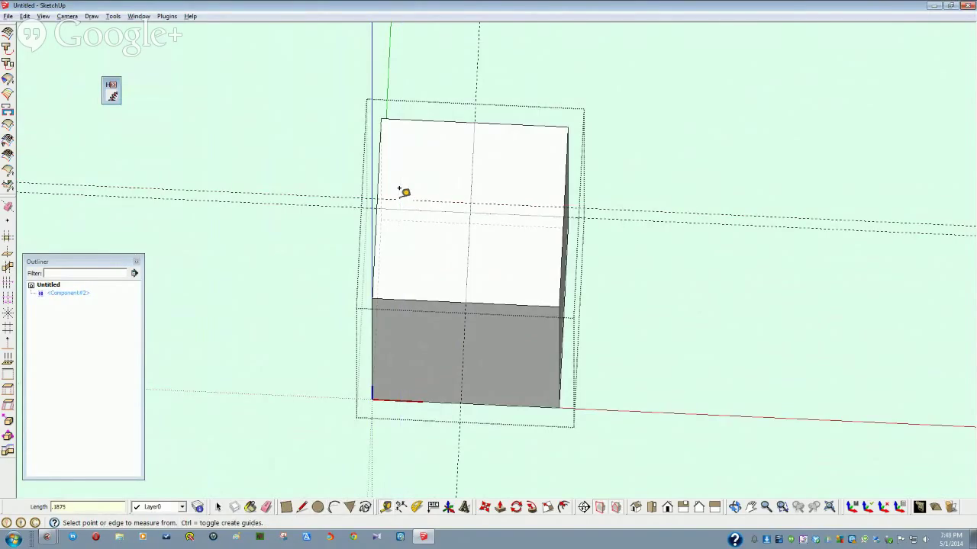
left_click(320, 200)
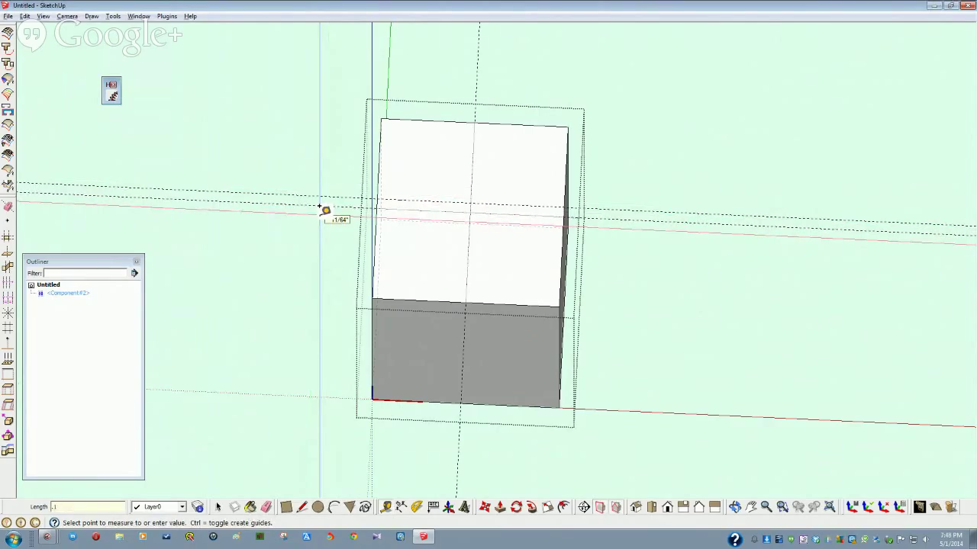
key("Escape")
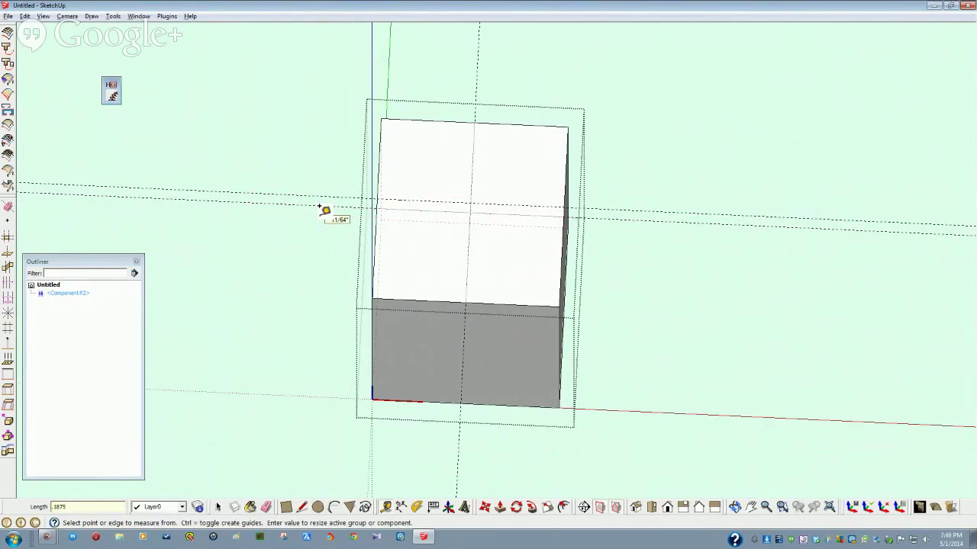
- In isometric view, place two more guides across the box top
key("F8")
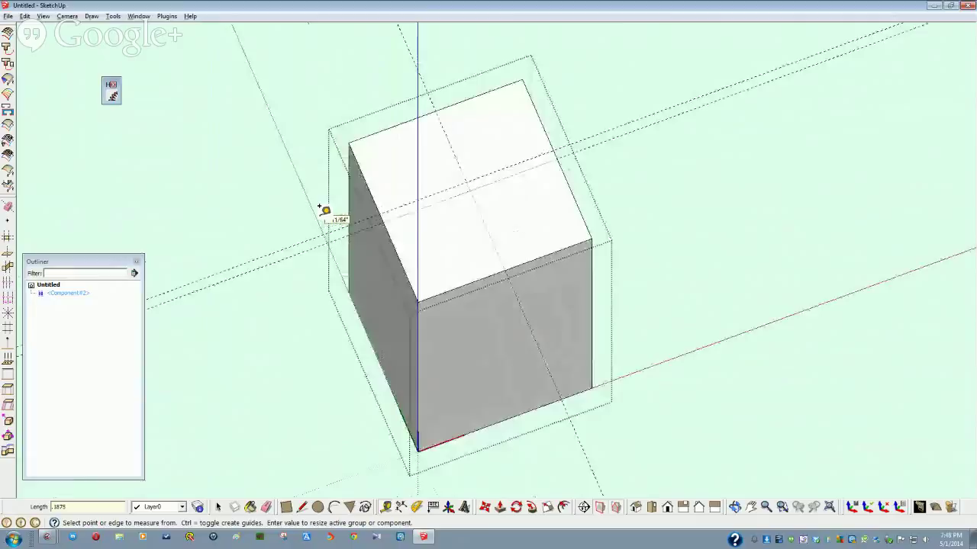
left_click(439, 201)
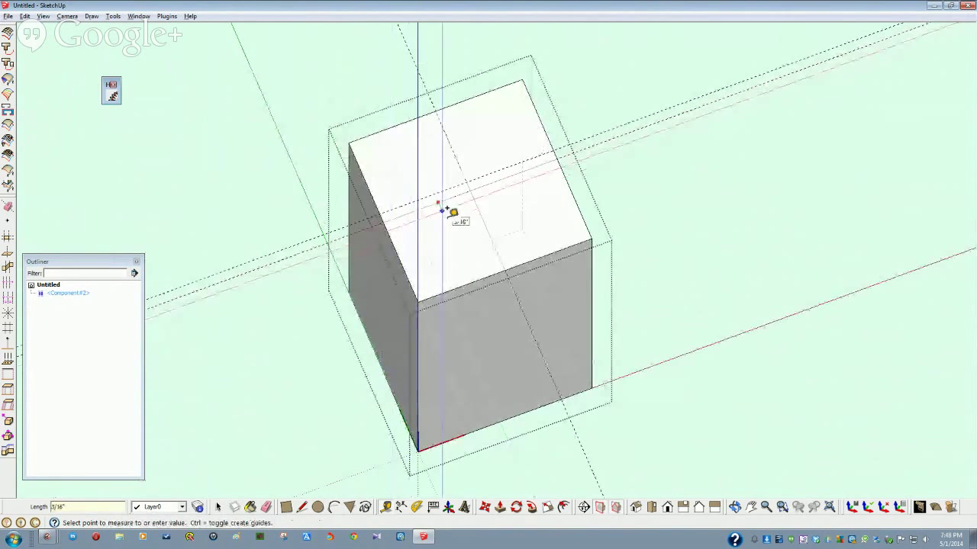
left_click(448, 214)
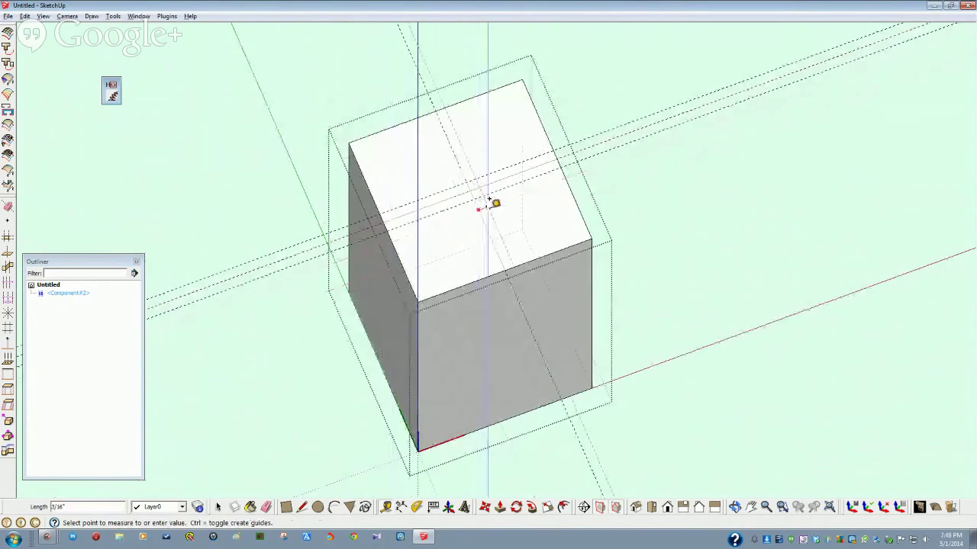
left_click(477, 209)
left_click(473, 219)
key("space")
middle_click_drag(447, 267, 453, 213)
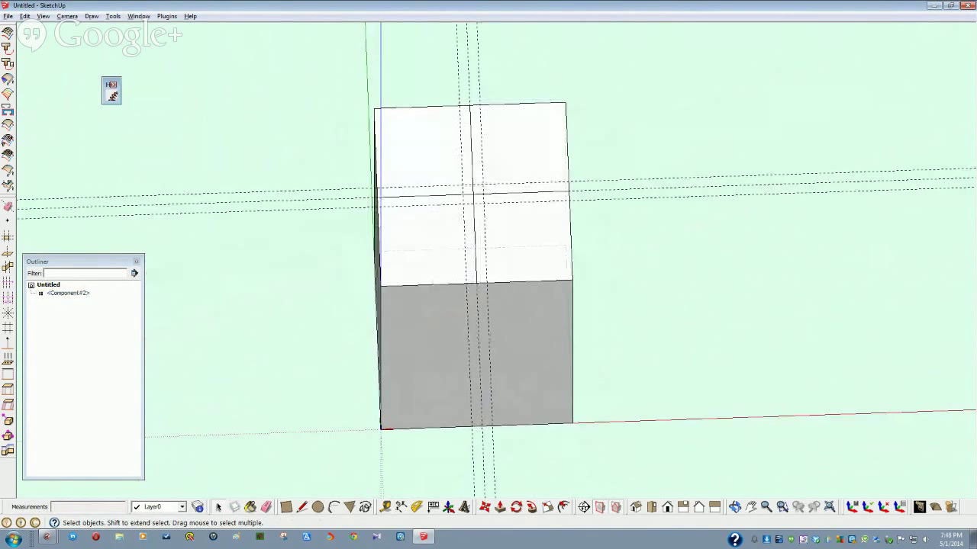
- Check Chrome's Pinterest joint photo, close the second tab and move the window aside
key("alt+Tab")
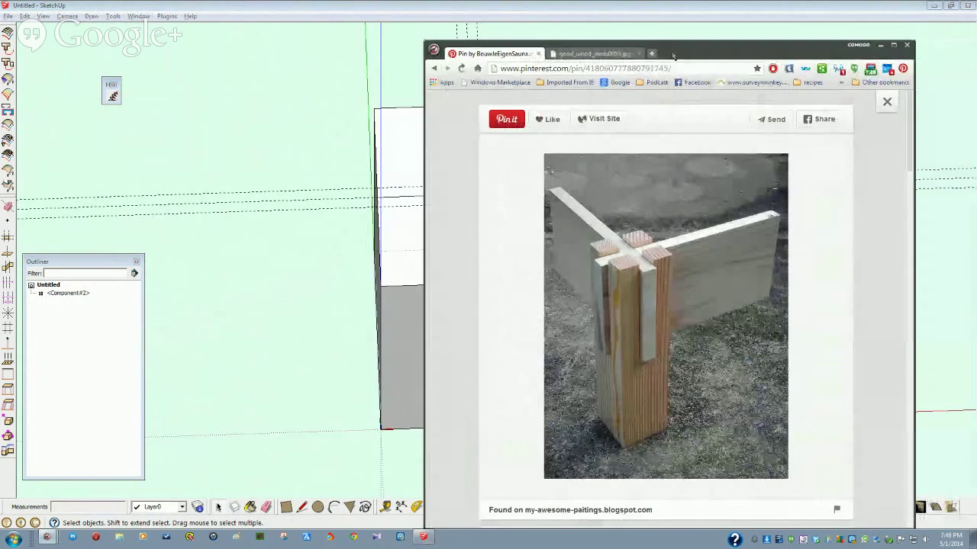
left_click_drag(640, 54, 930, 94)
left_click(930, 92)
left_click_drag(786, 92, 967, 121)
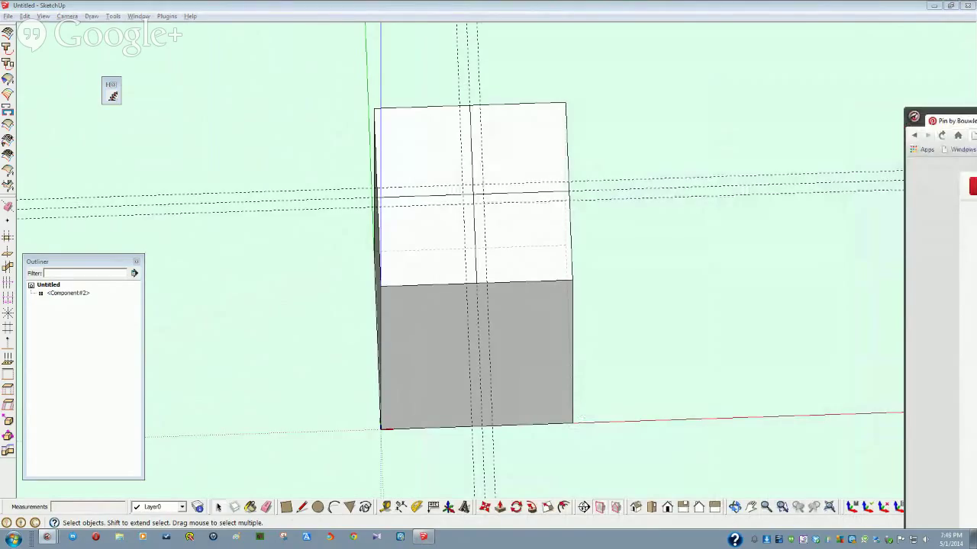
key("alt+Tab")
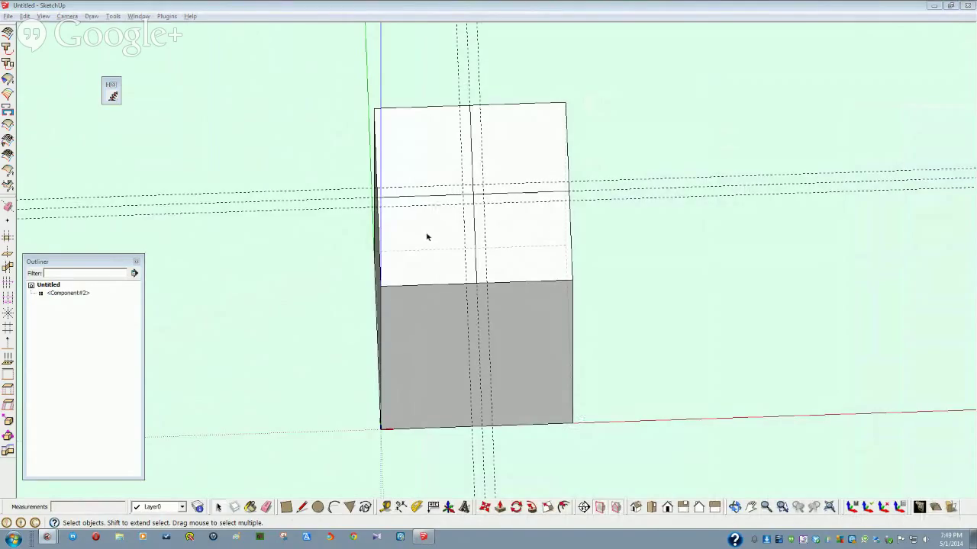
- Draw a thin rectangle along the 3/16" guides on the box's top face
left_click(287, 507)
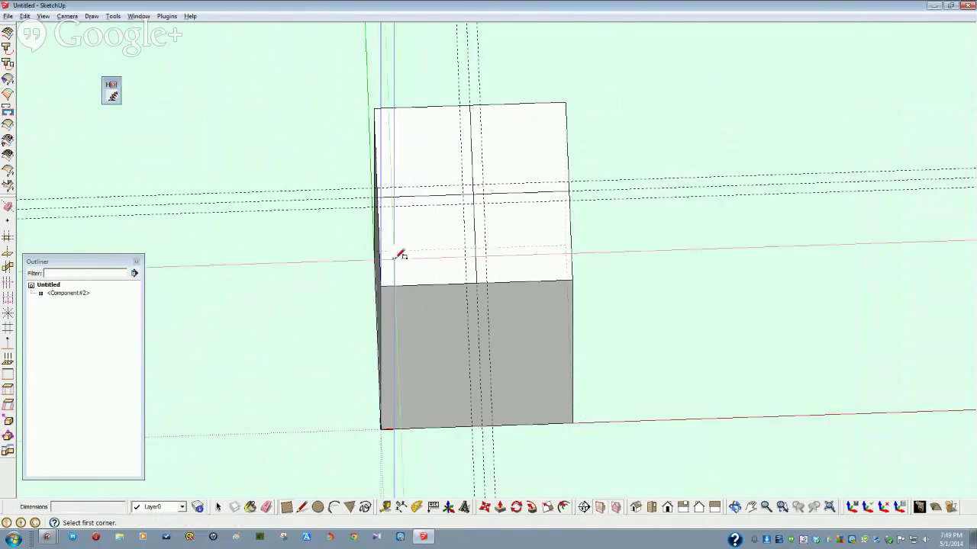
left_click(458, 105)
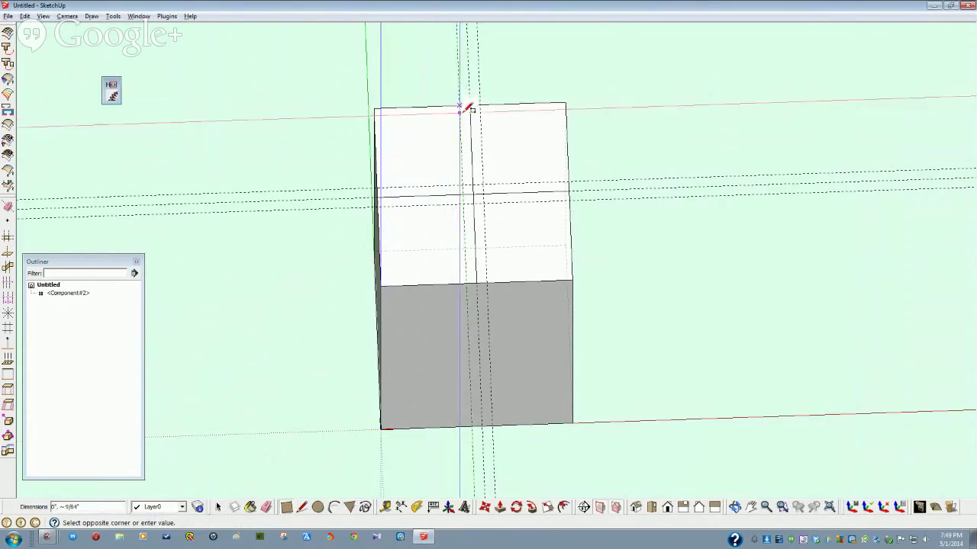
key("space")
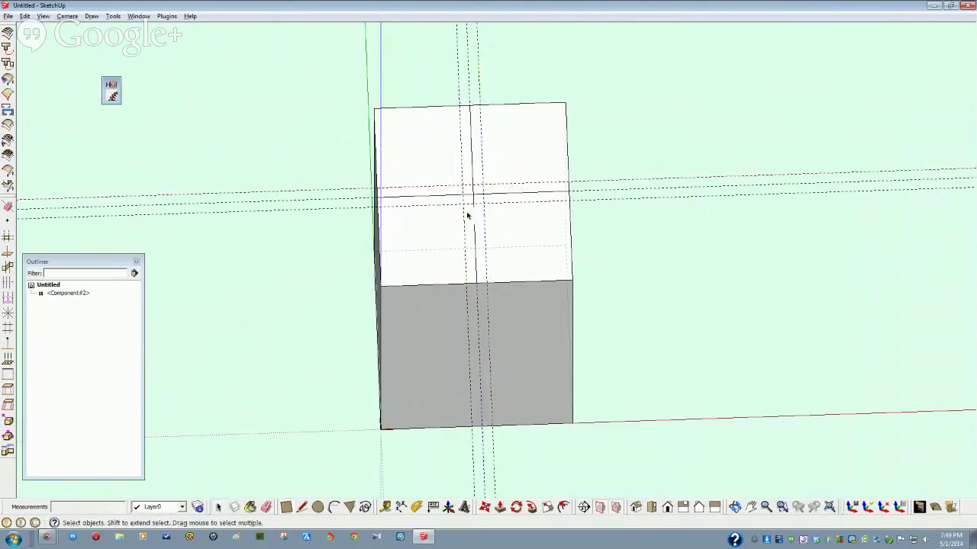
left_click(439, 244)
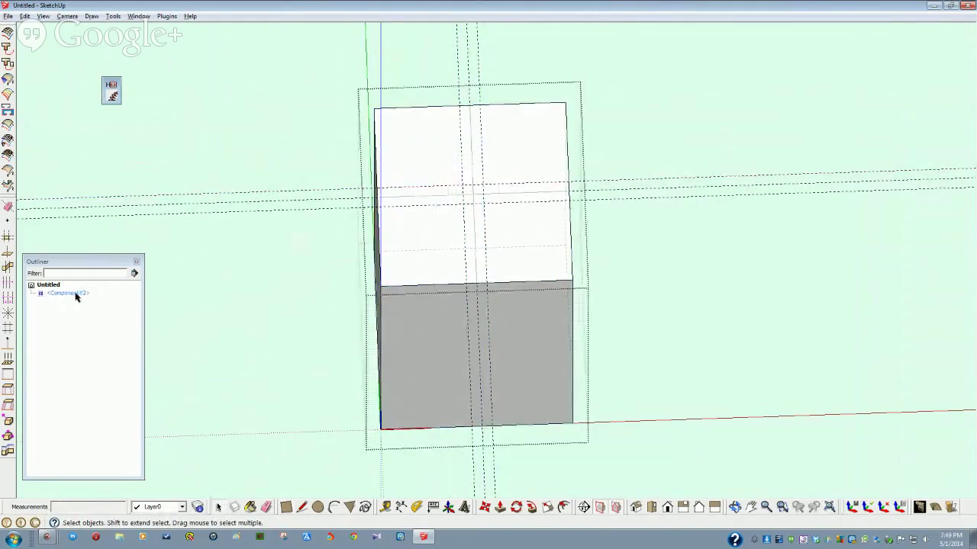
key("r")
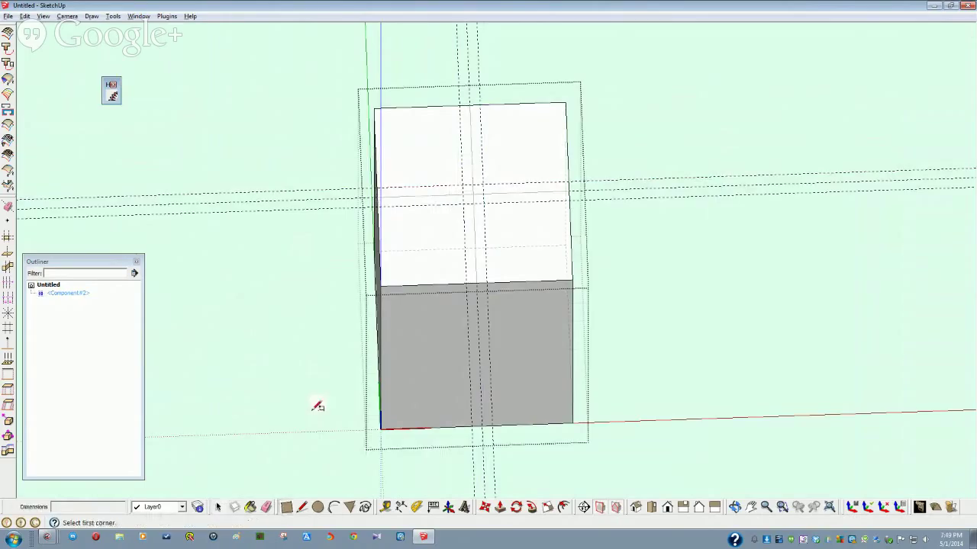
left_click(467, 108)
left_click(481, 183)
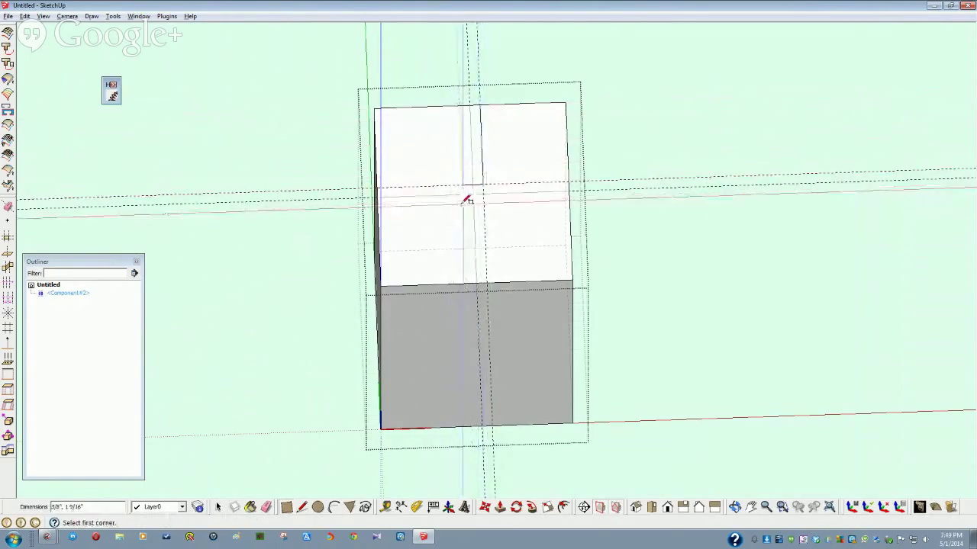
- Draw the second thin strip crossing the first, then view the box top from above
left_click(464, 202)
left_click(486, 282)
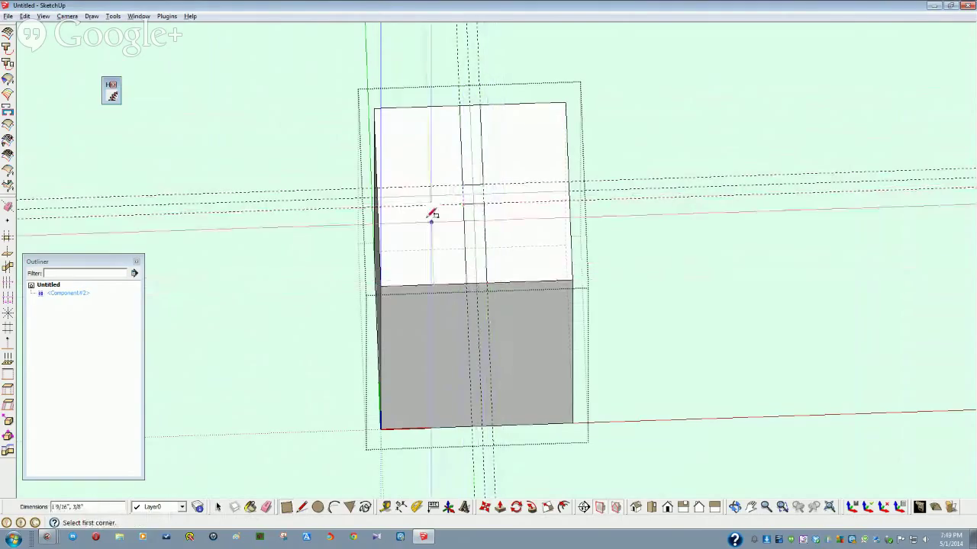
left_click(381, 186)
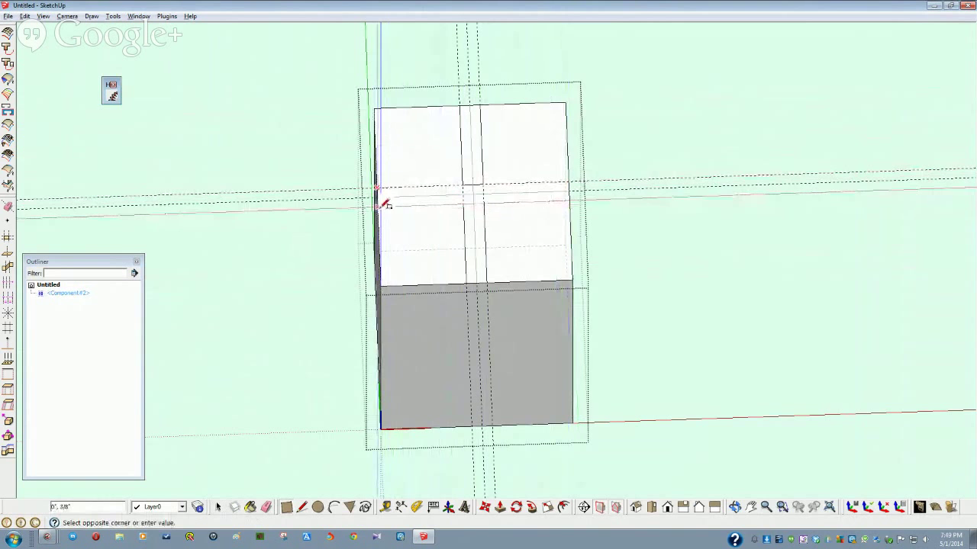
left_click(574, 197)
key("space")
middle_click_drag(532, 199, 480, 150)
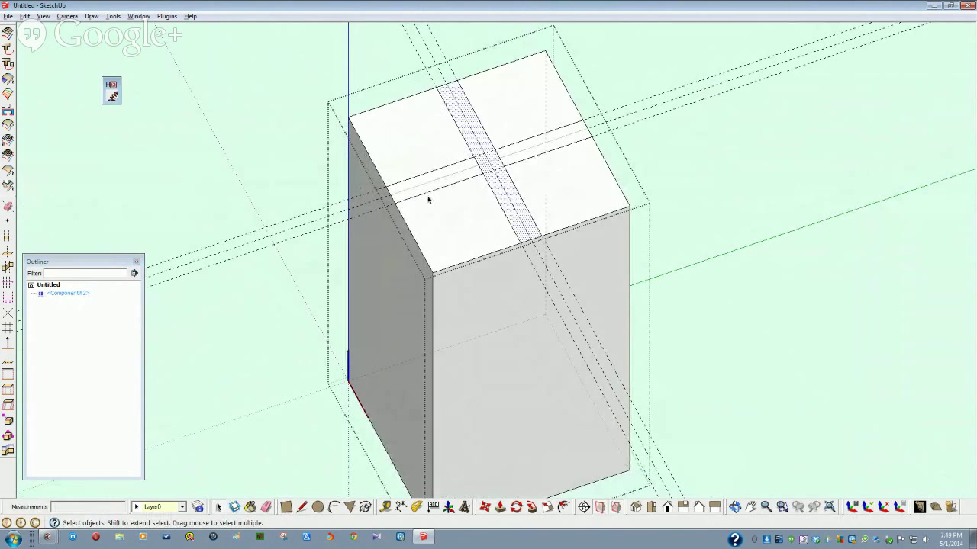
middle_click_drag(476, 161, 463, 135)
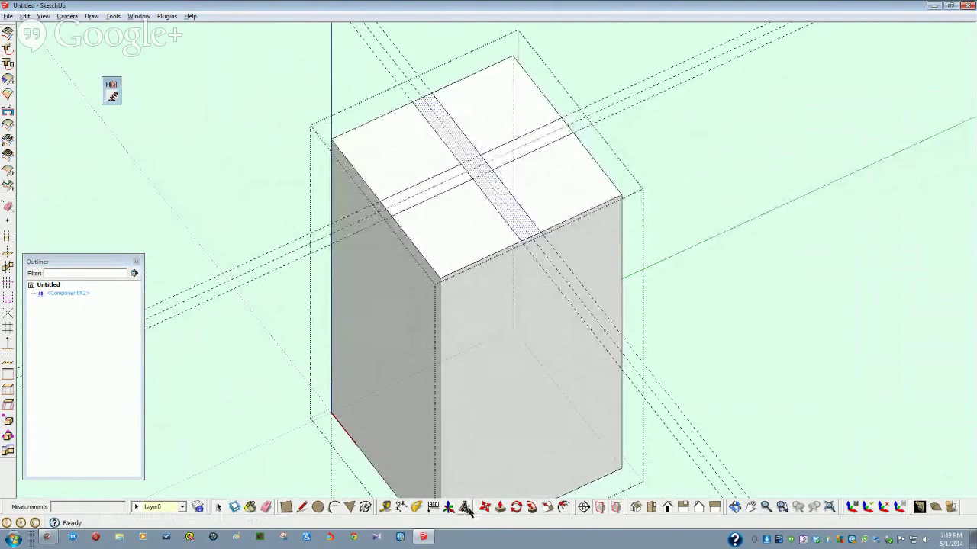
- Push the first strip sections 3 1/2" down into the post, undoing an accidental raise
left_click(500, 508)
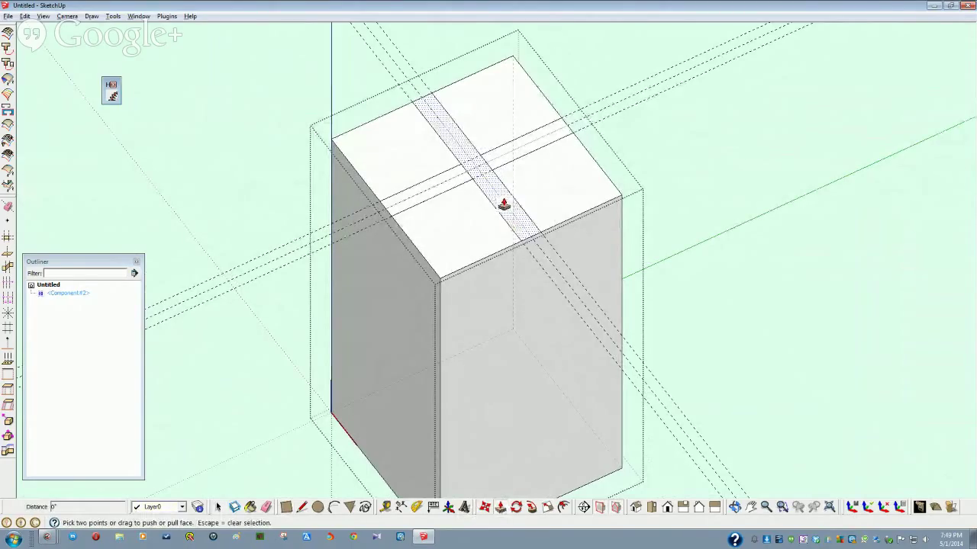
left_click(518, 236)
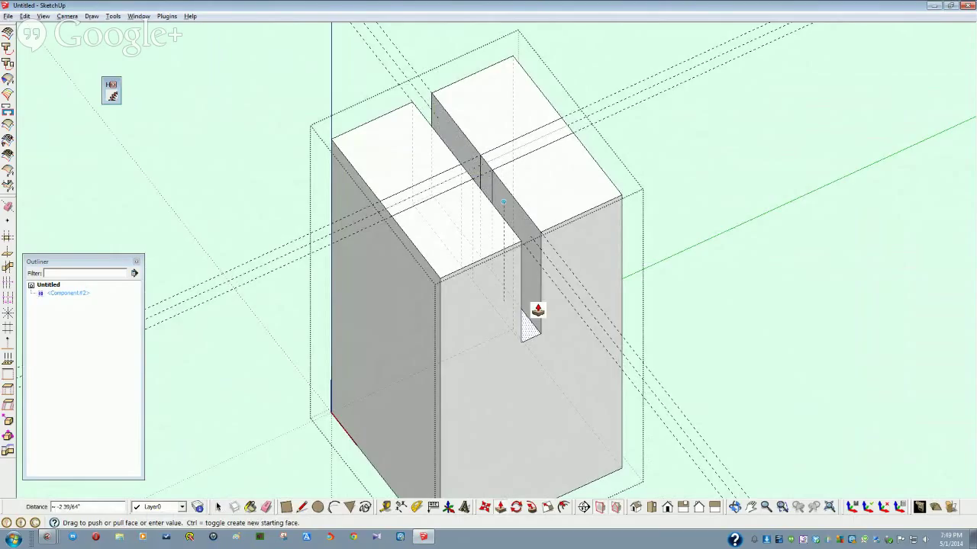
key("Return")
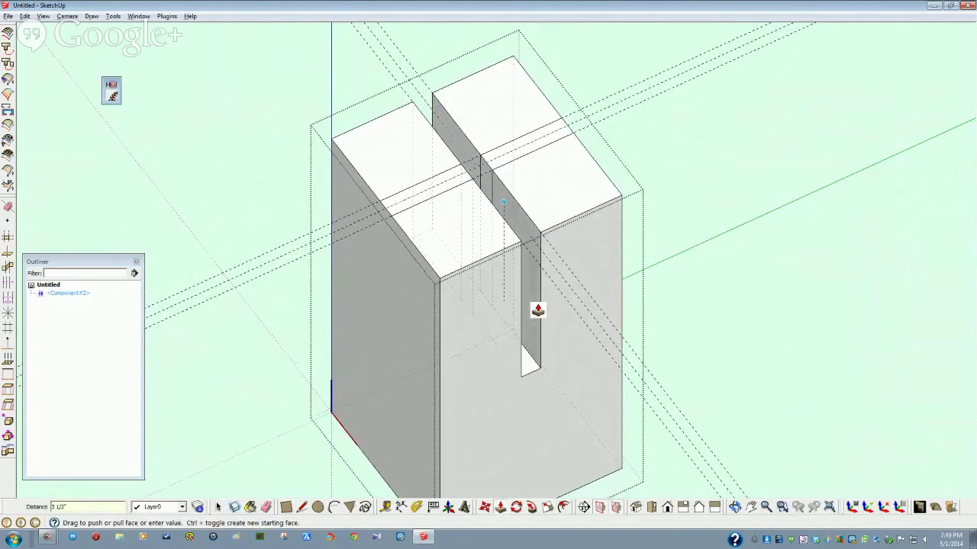
double_click(406, 194)
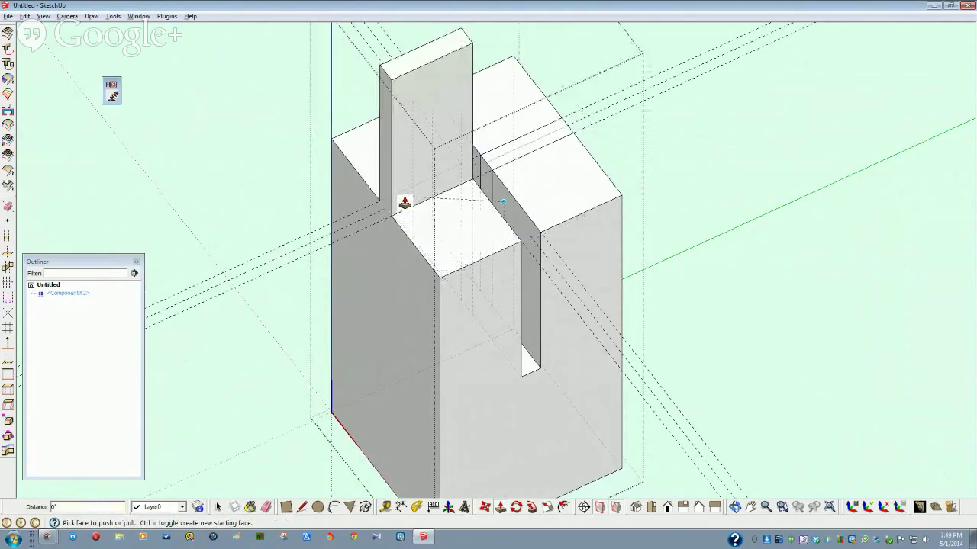
key("ctrl+z")
left_click_drag(399, 203, 392, 258)
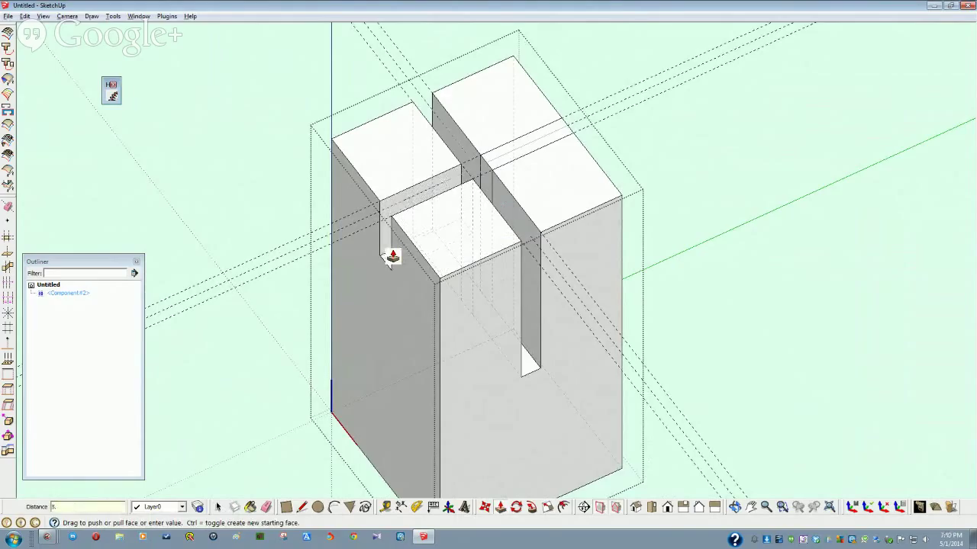
key("Return")
- Push the remaining strip section 3 1/2" down, undoing a mistaken tall slab
left_click(539, 139)
left_click(539, 138)
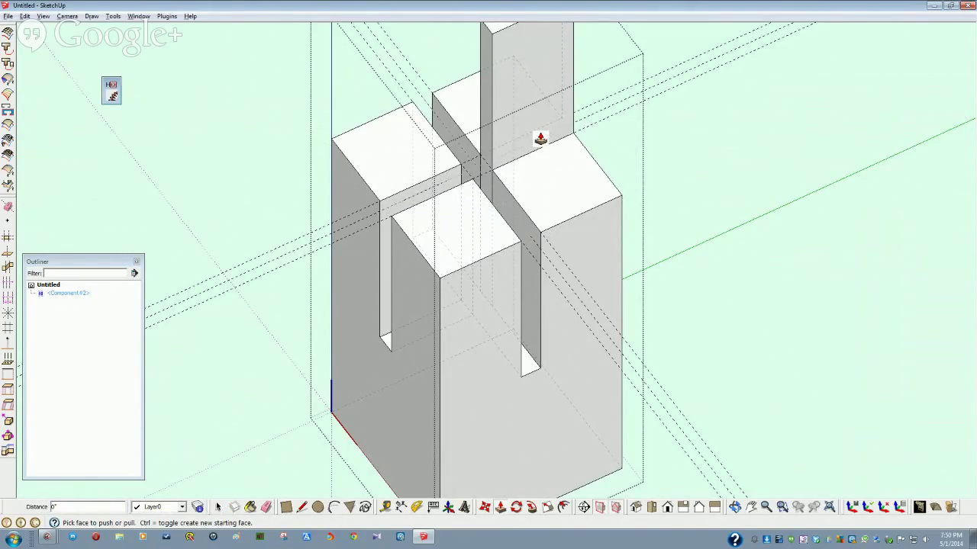
key("ctrl+z")
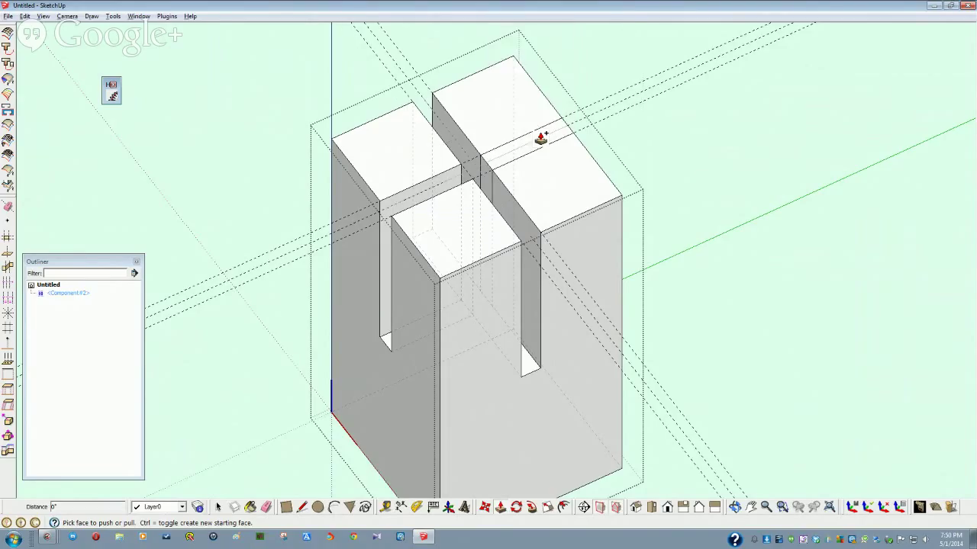
left_click(521, 139)
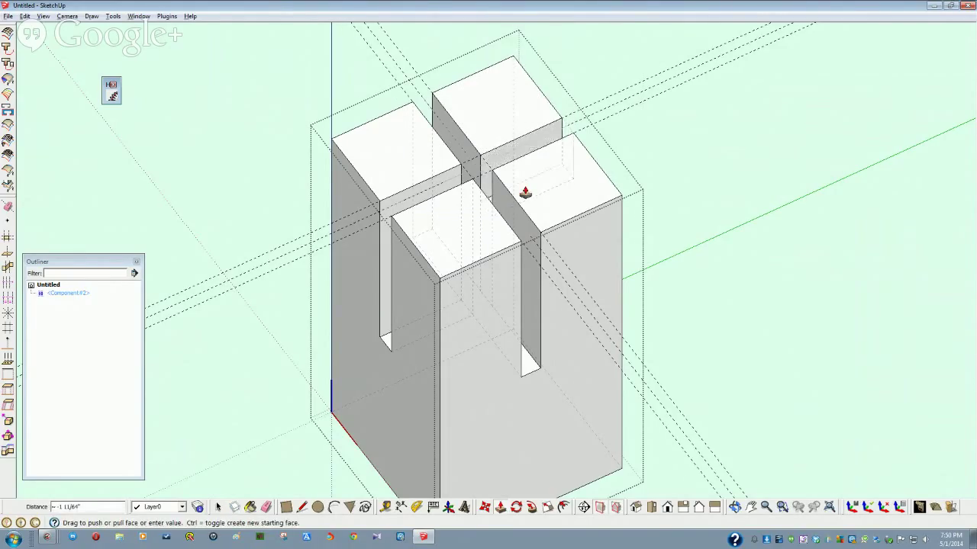
key("Return")
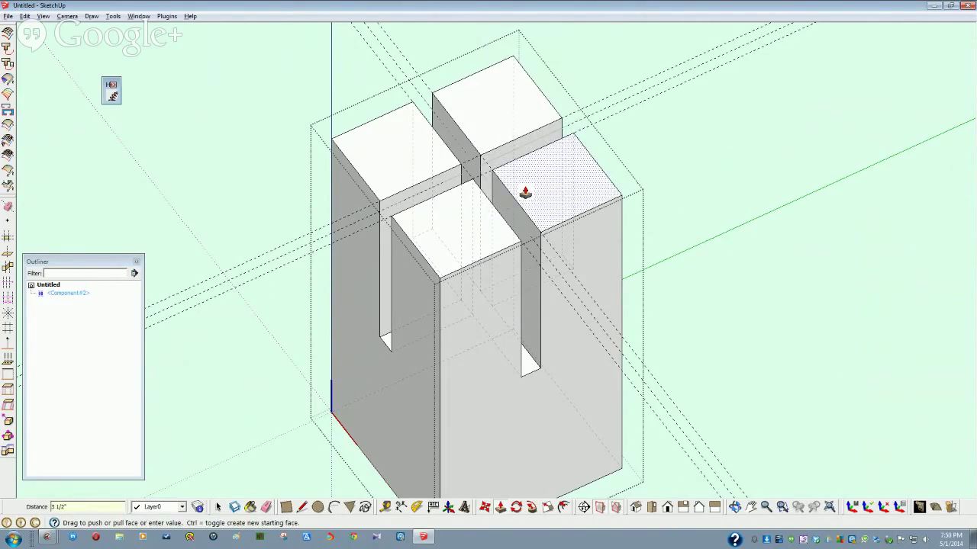
key("space")
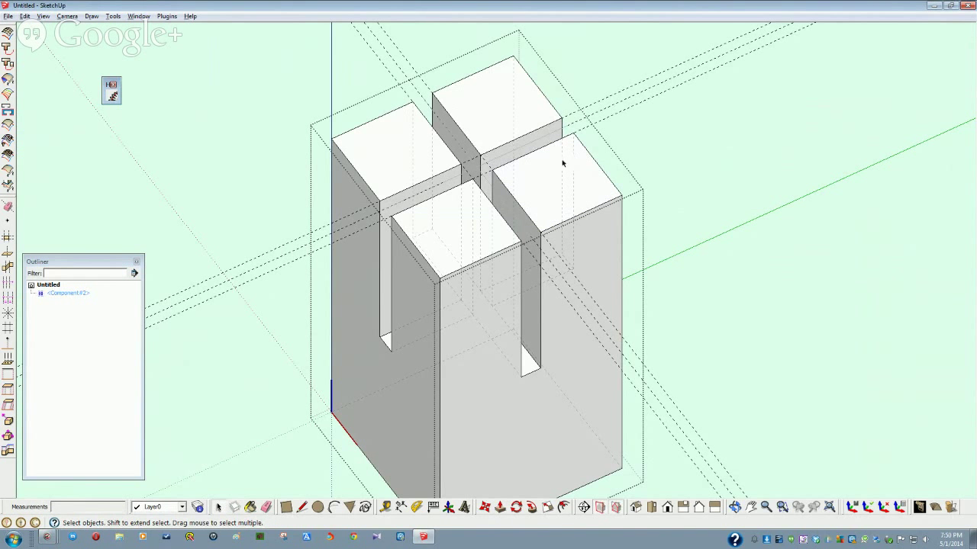
mouse_move(641, 155)
middle_mouse_down()
mouse_move(591, 192)
mouse_move(504, 180)
mouse_move(484, 239)
mouse_move(484, 222)
mouse_move(465, 225)
mouse_move(527, 221)
mouse_move(444, 185)
middle_mouse_up()
- Delete all guide lines with Edit > Delete Guides
scroll(240, 198, "down", 2)
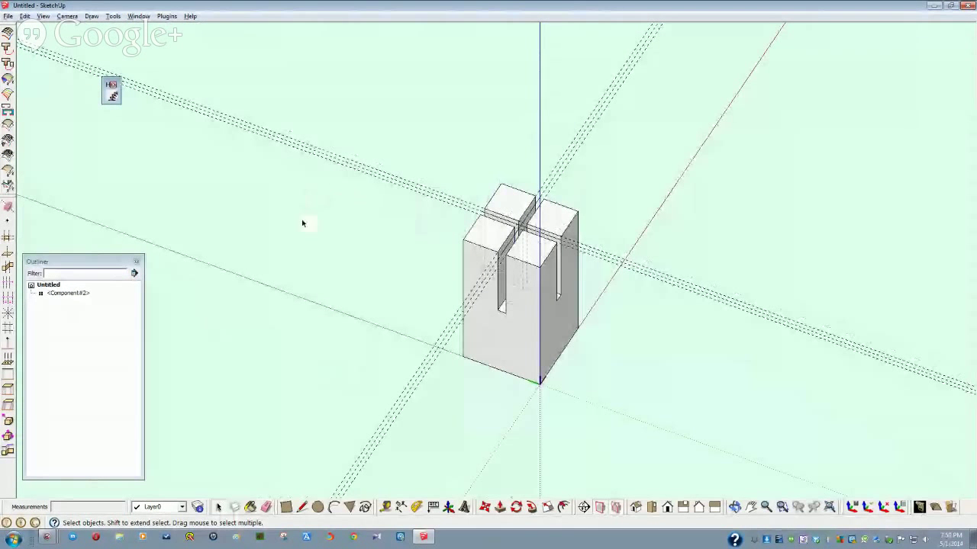
left_click(25, 16)
left_click(50, 115)
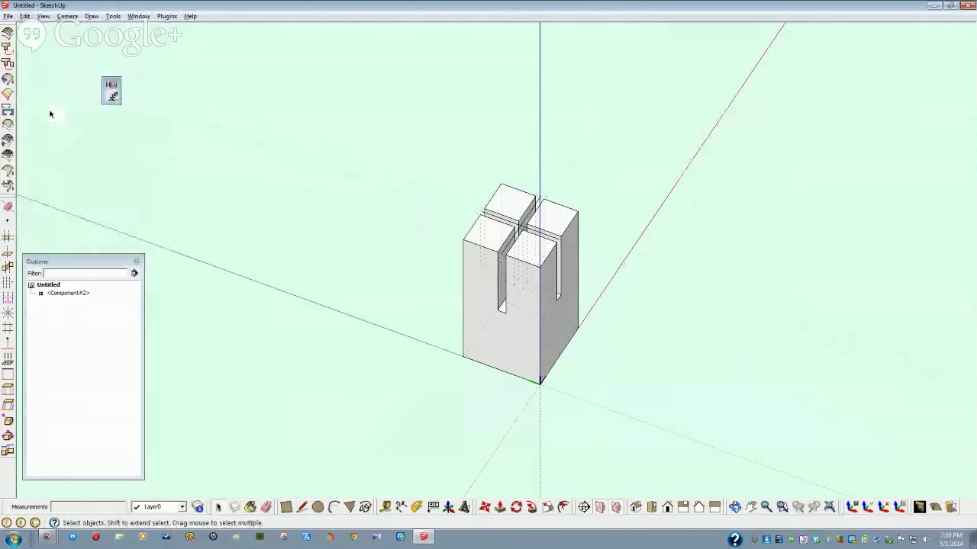
- Hide and then unhide Component#2 from the Outliner's right-click menu
left_click(77, 294)
right_click(77, 294)
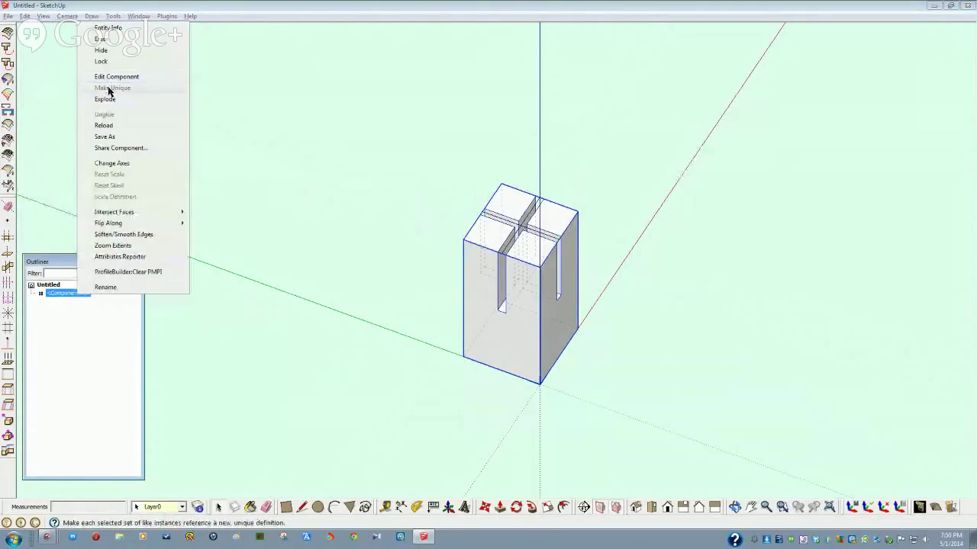
left_click(109, 52)
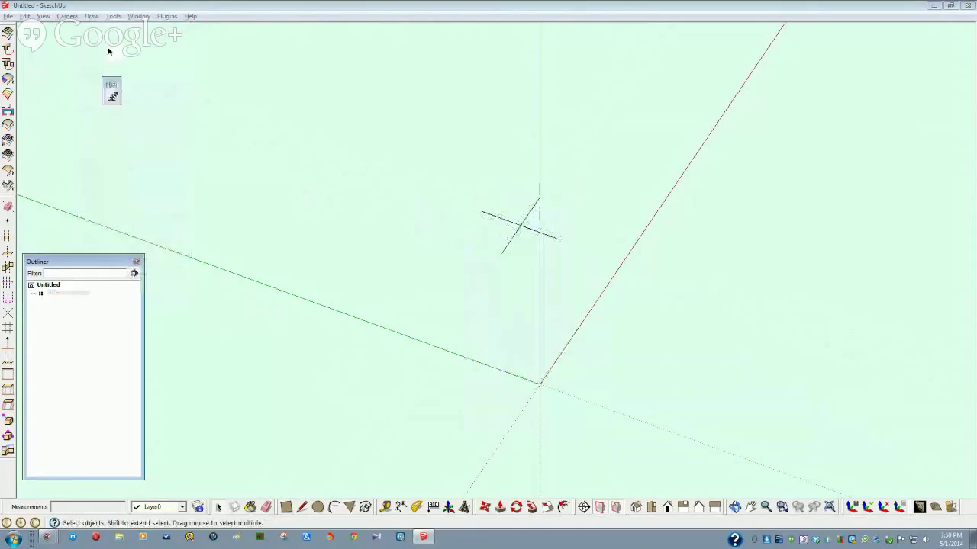
left_click(464, 230)
left_click(62, 295)
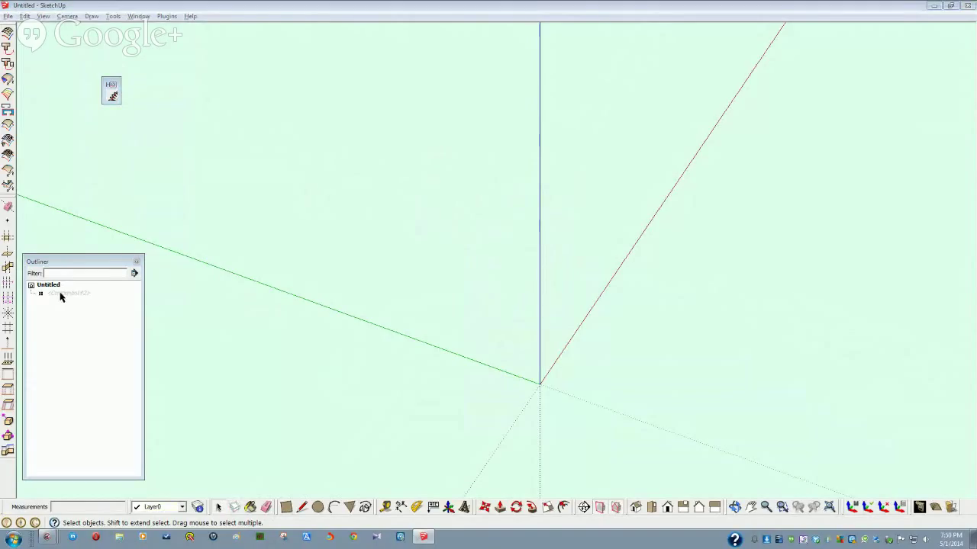
right_click(61, 295)
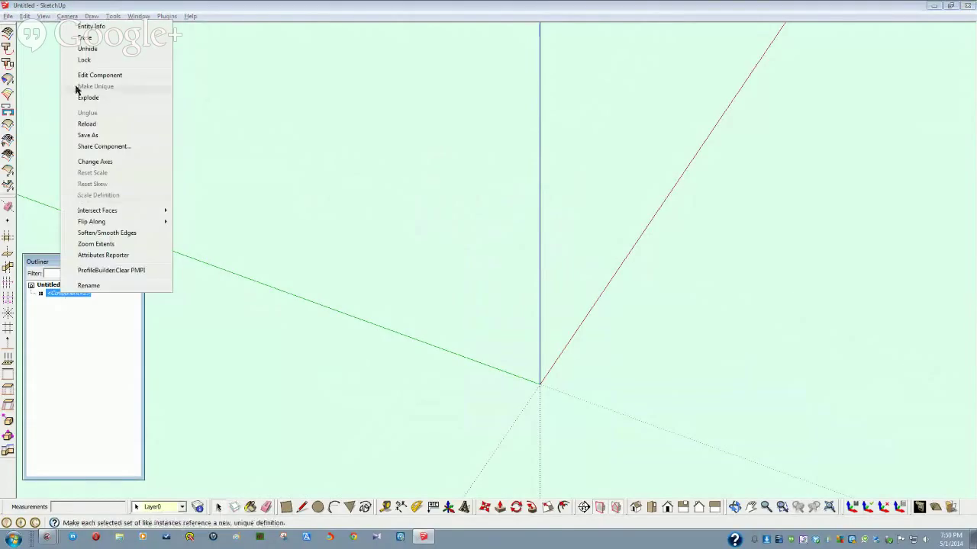
left_click(86, 49)
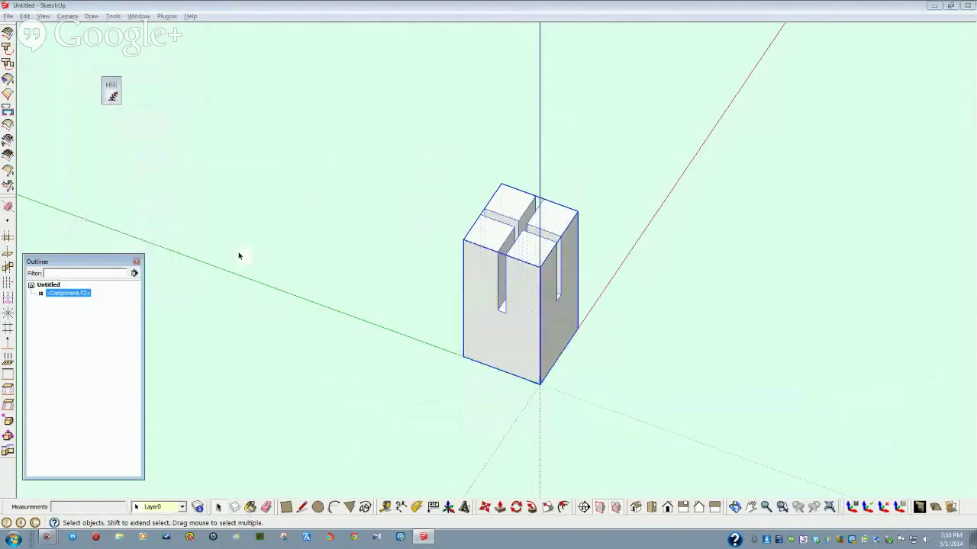
left_click(395, 183)
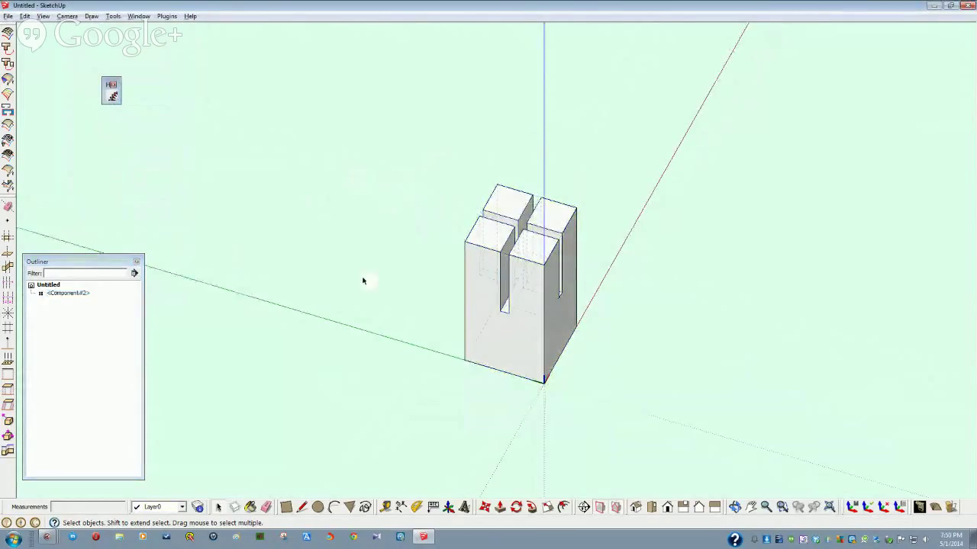
- Create a 20 × 3.5 × .375 board named Comp via Draw > Create Board and place it
left_click(91, 16)
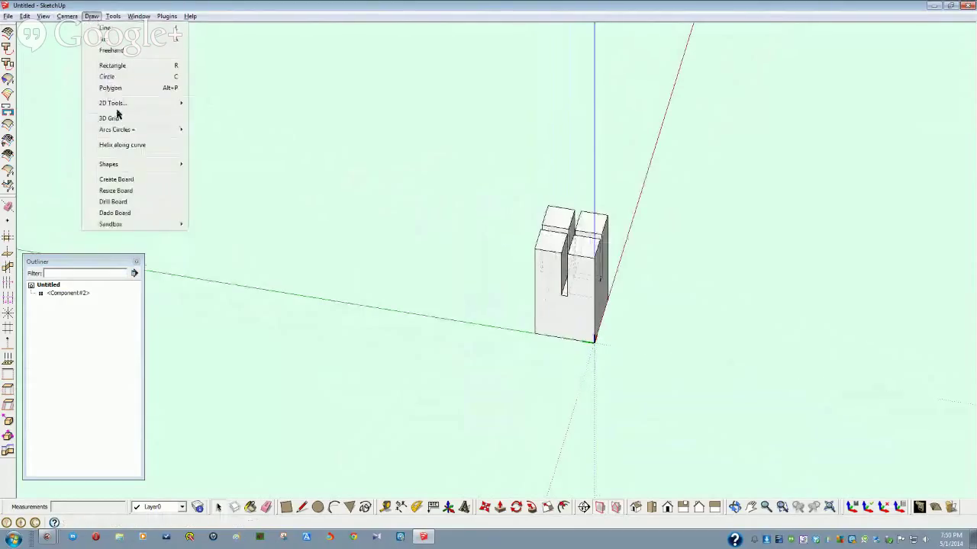
left_click(117, 180)
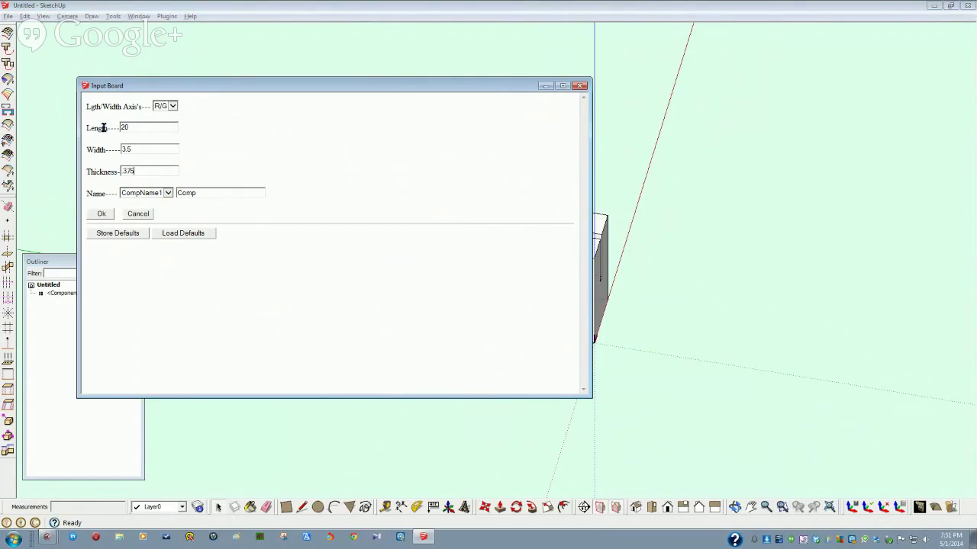
left_click(98, 214)
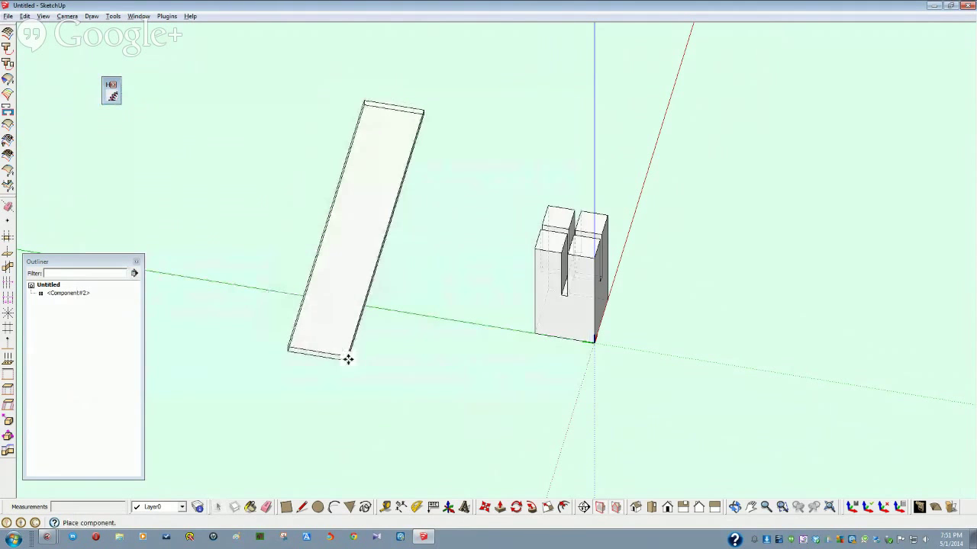
left_click(347, 358)
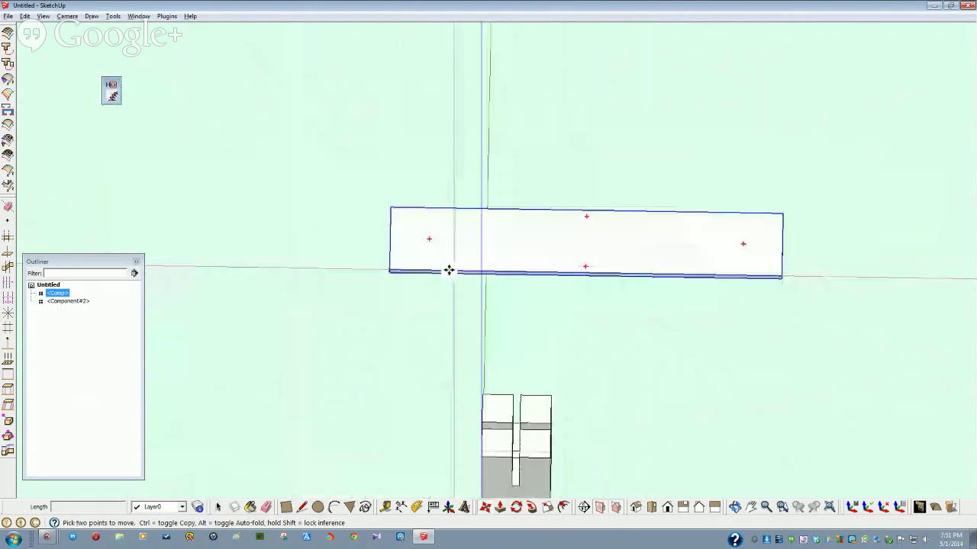
- Place Tape Measure guides across the new board, including a lengthwise one 1 3/4" in
key("space")
left_click(438, 290)
mouse_move(420, 328)
middle_mouse_down()
mouse_move(388, 320)
mouse_move(447, 338)
mouse_move(432, 323)
middle_mouse_up()
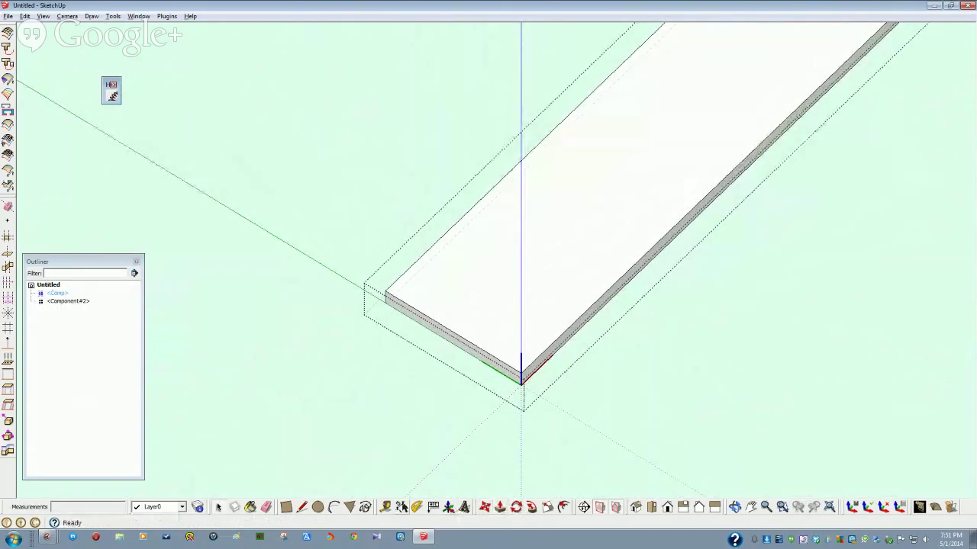
left_click(387, 508)
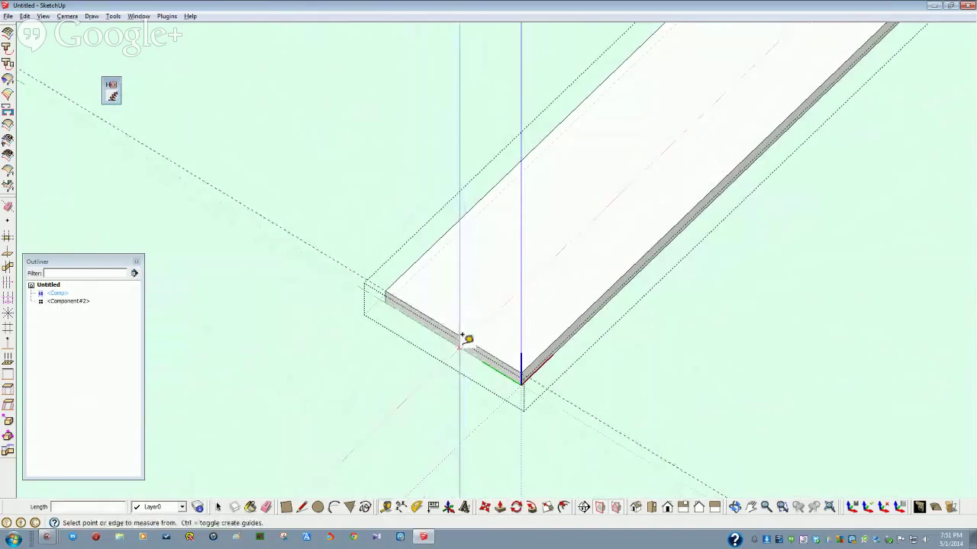
left_click(492, 354)
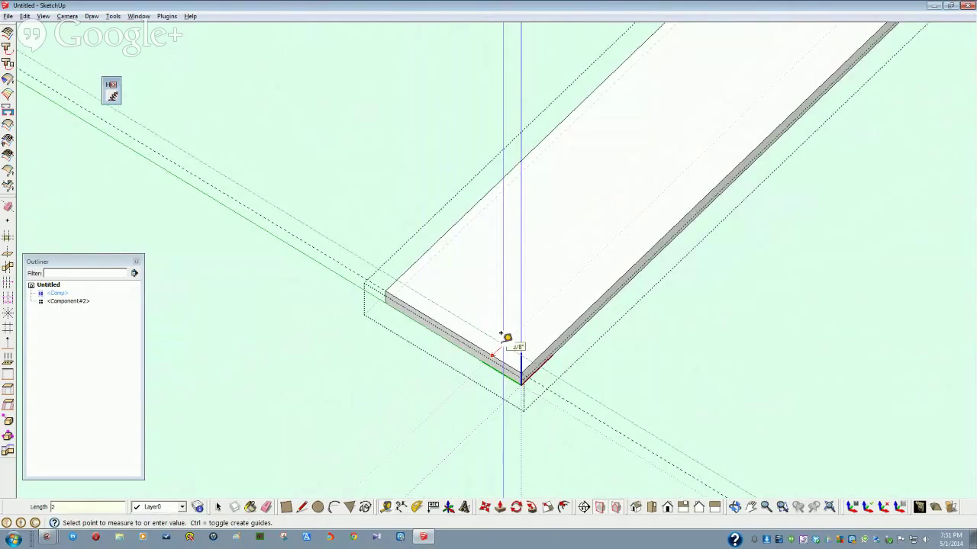
key("Return")
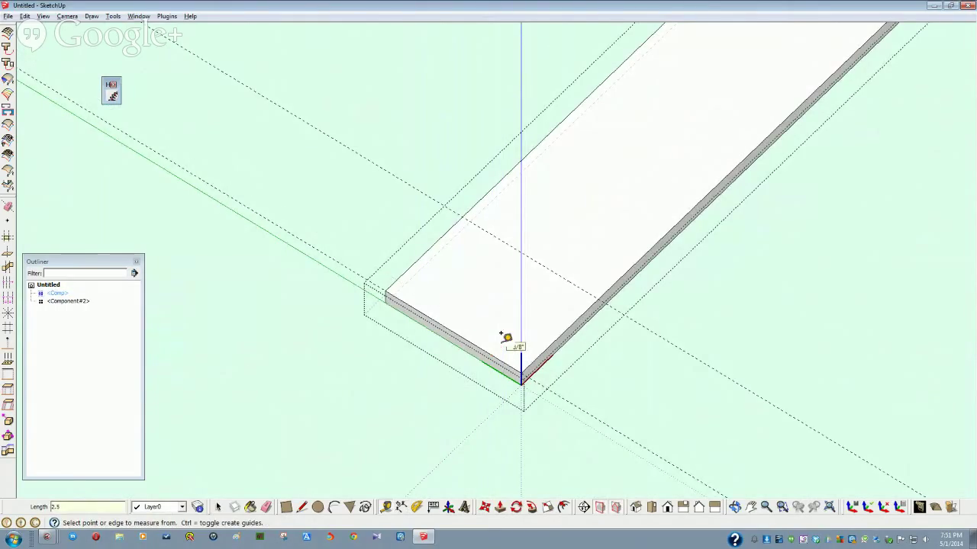
left_click(555, 267)
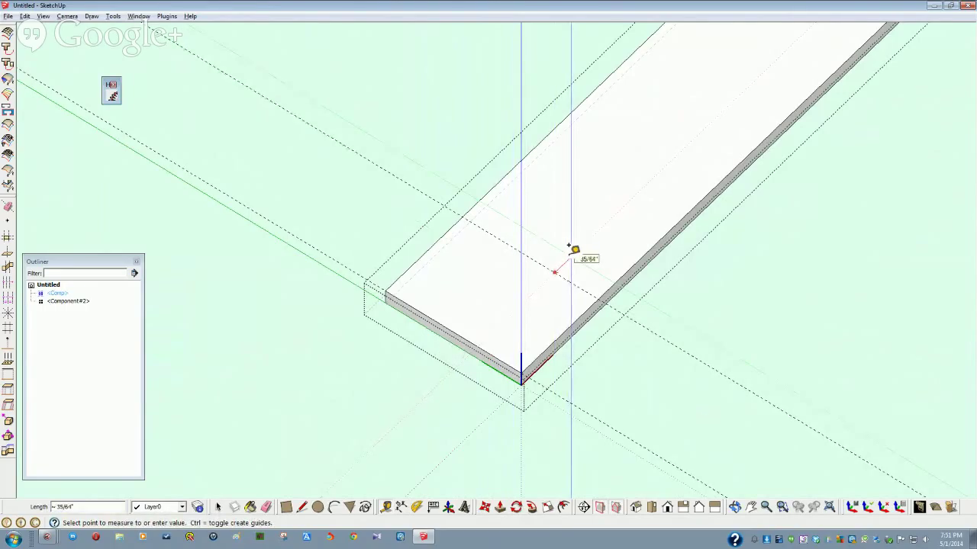
key("Return")
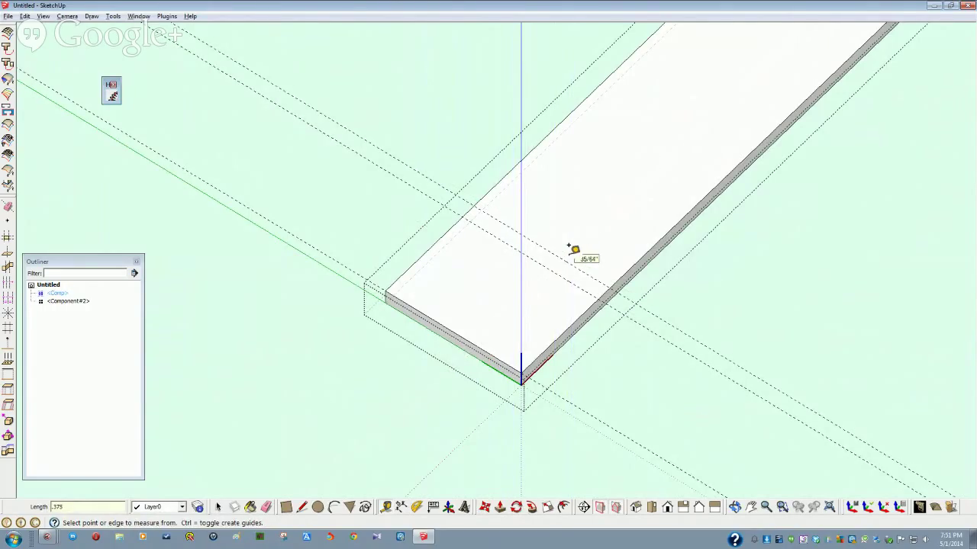
left_click(547, 347)
left_click(455, 328)
key("space")
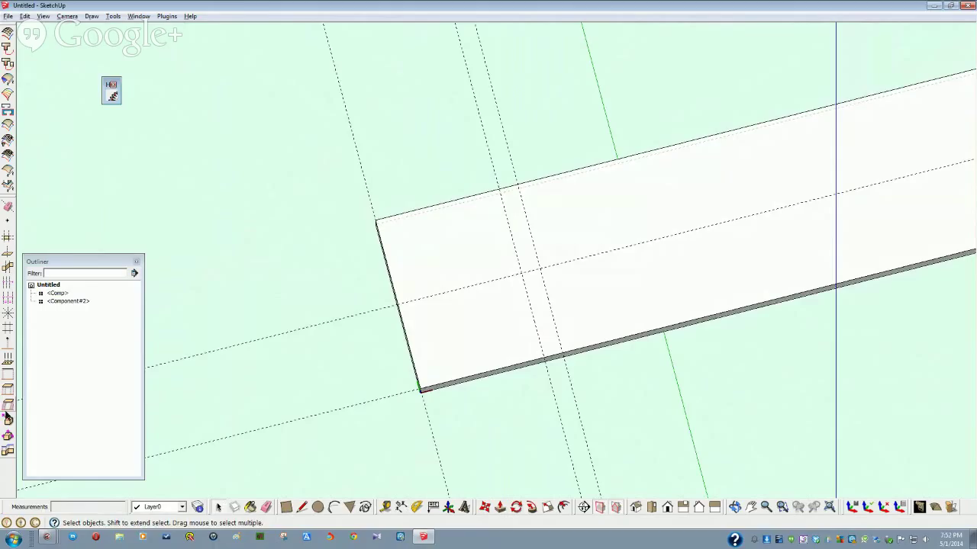
- Inside Component#2, draw a 1 3/4" by 3/8" rectangle from the centre guide to the edge
double_click(68, 302)
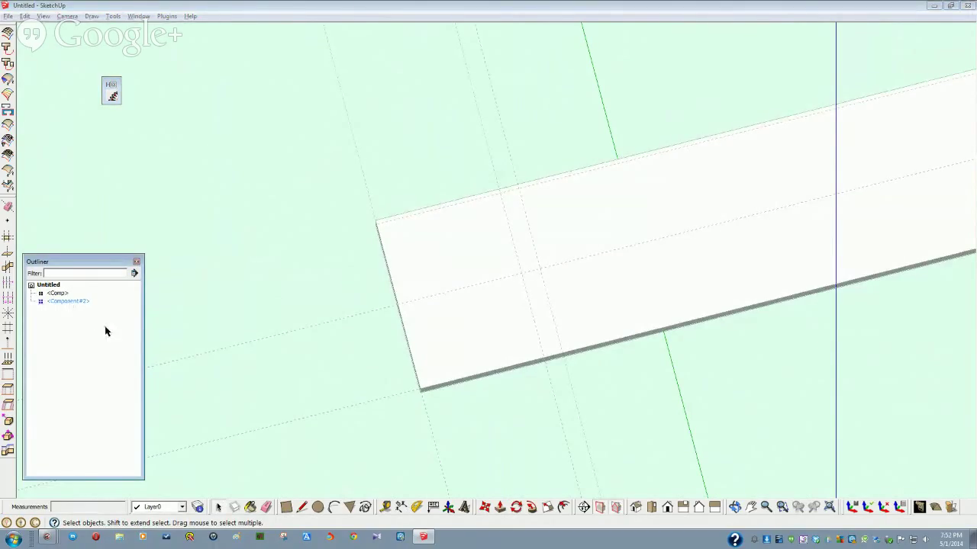
left_click(286, 506)
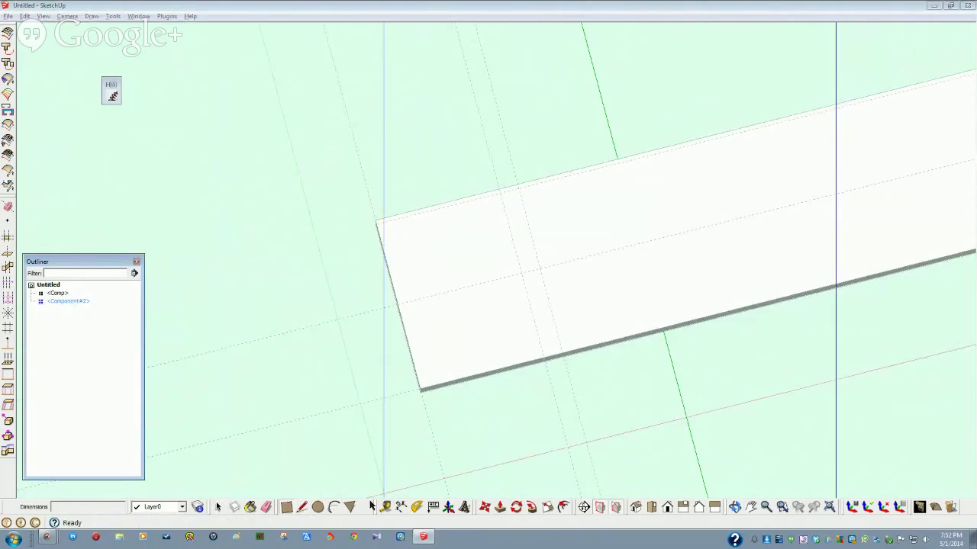
left_click(524, 271)
left_click(563, 352)
key("space")
left_click(435, 344)
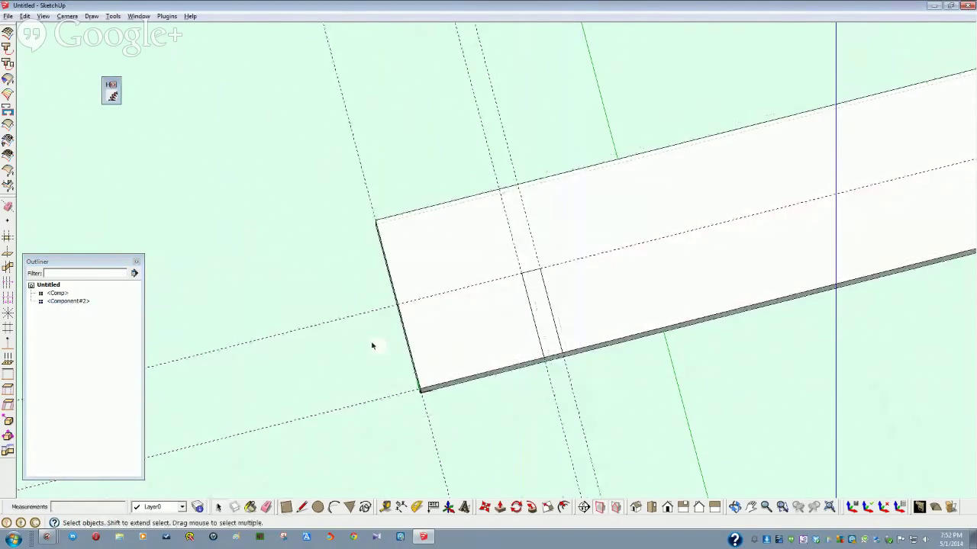
middle_click_drag(431, 333, 497, 321)
left_click(505, 293)
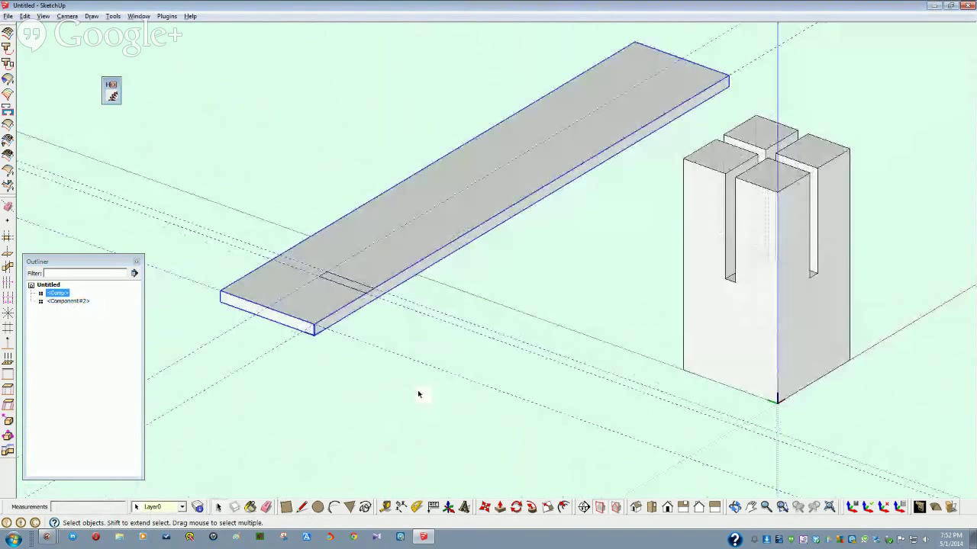
scroll(425, 344, "up", 3)
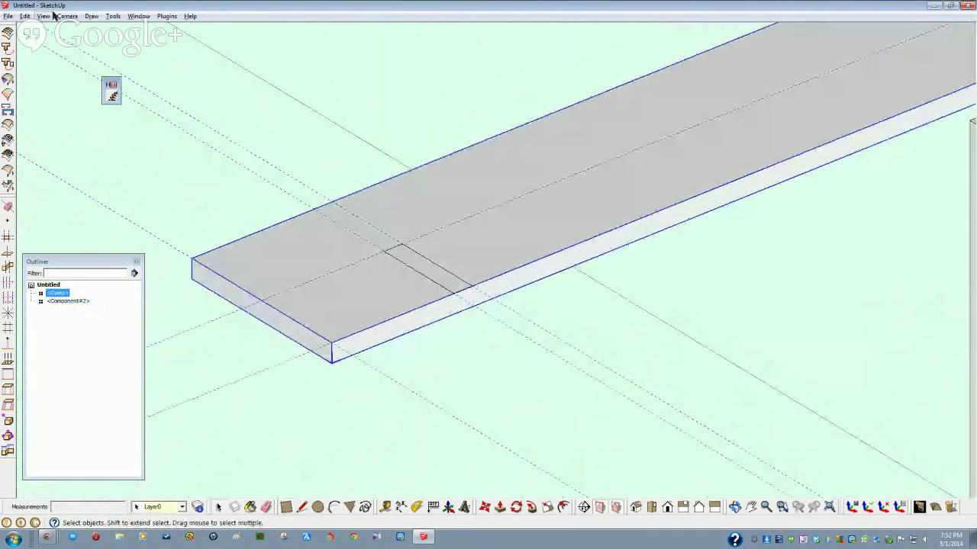
- Delete all guide lines from the model
left_click(43, 16)
mouse_move(25, 16)
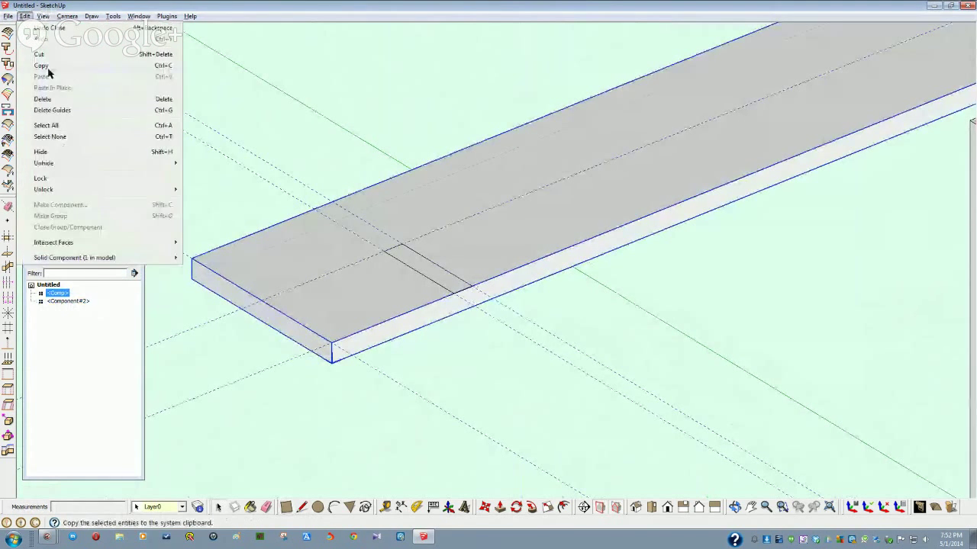
left_click(50, 110)
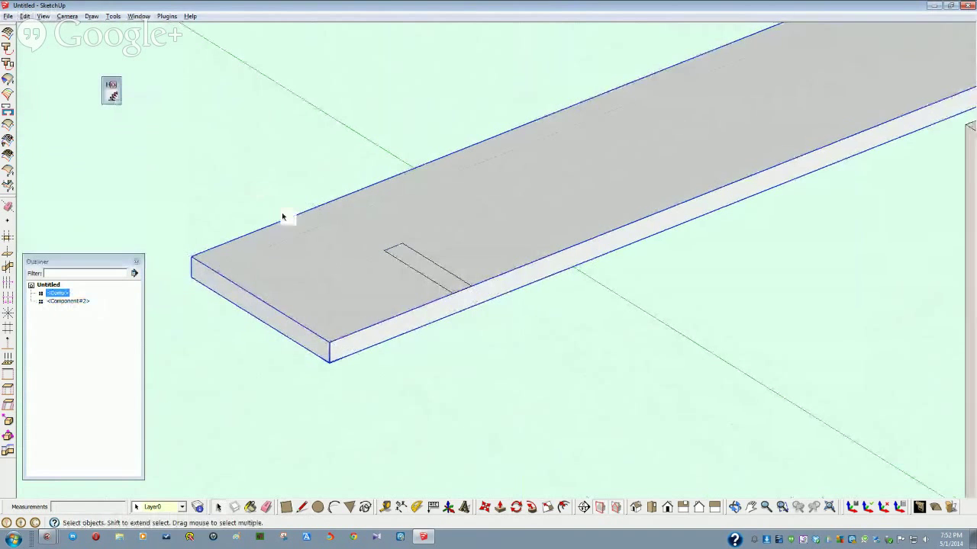
scroll(401, 251, "up", 3)
- Open the board component for editing instead of Component#2
double_click(427, 251)
left_click(427, 251)
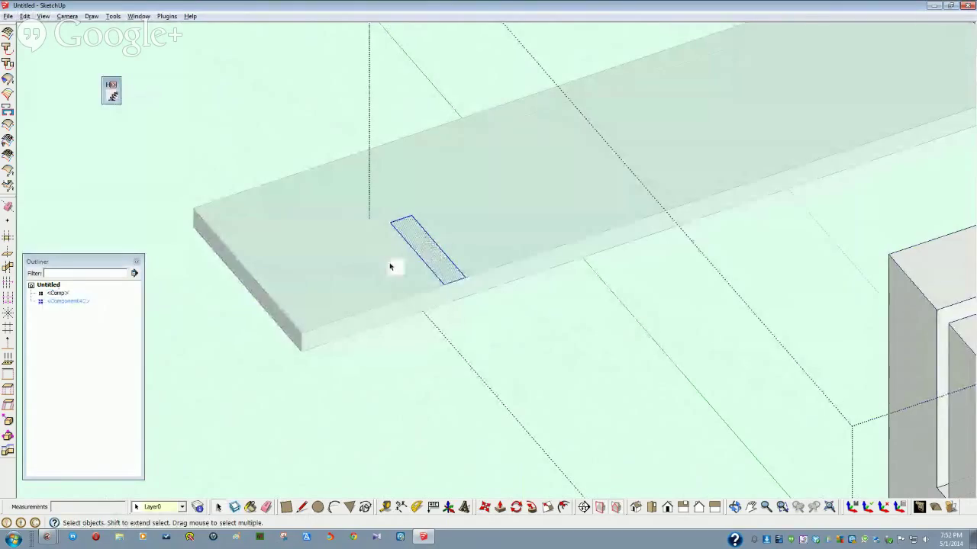
left_click(73, 301)
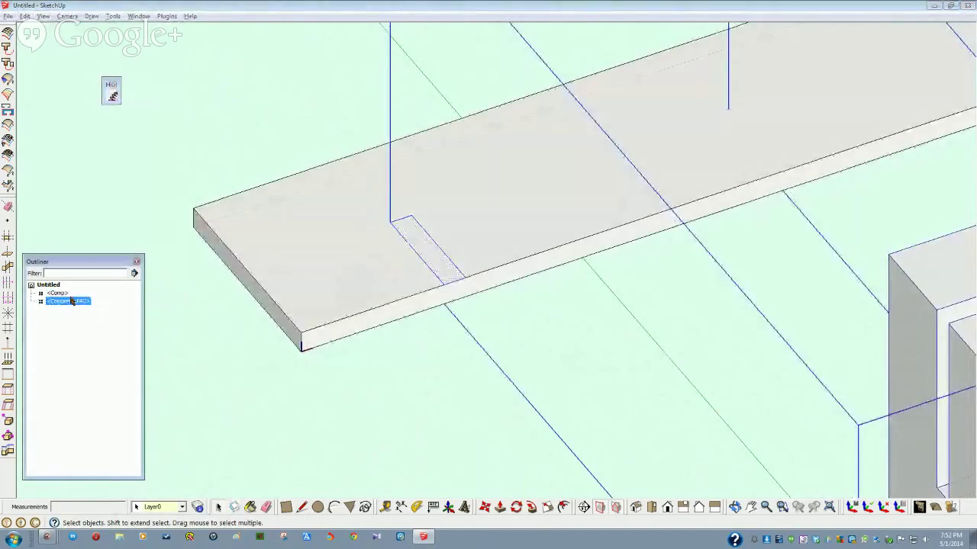
left_click(68, 293)
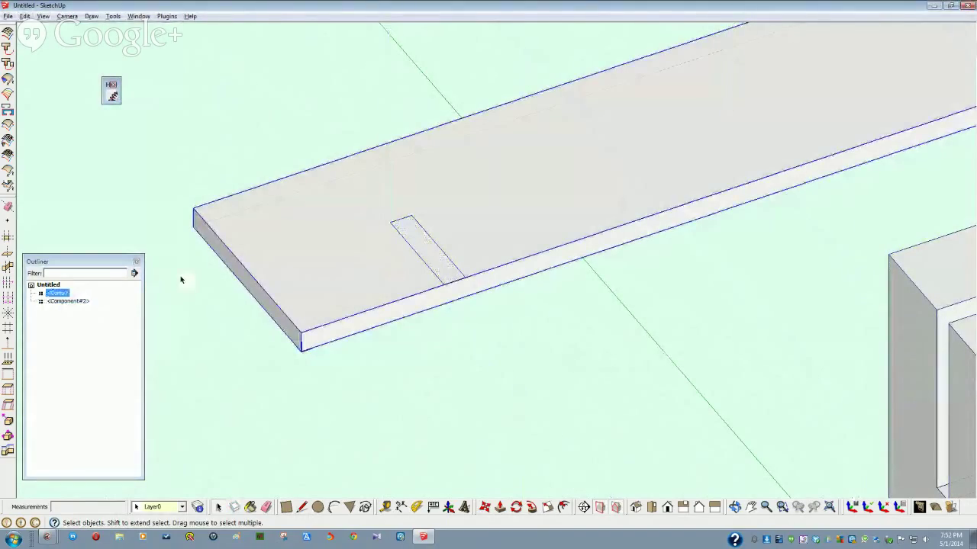
double_click(307, 264)
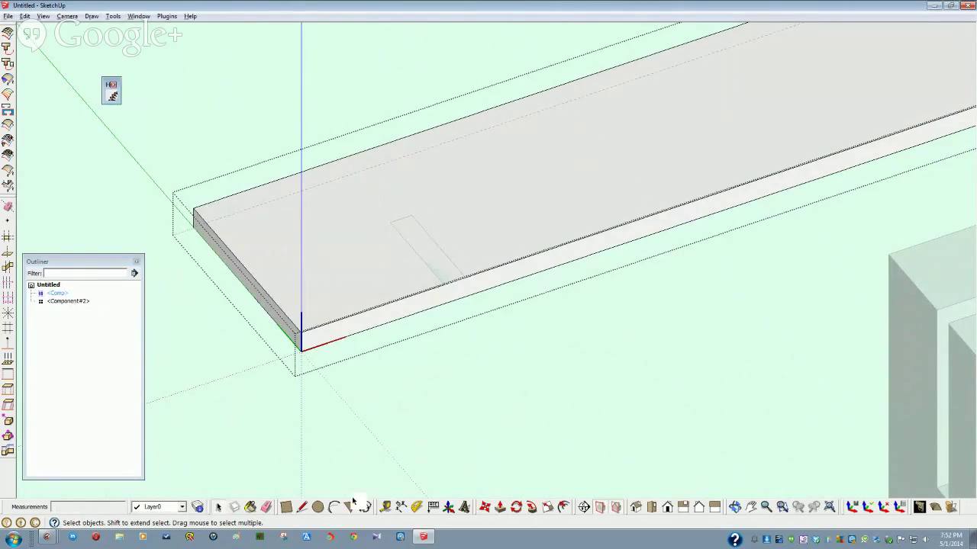
- Draw the 1 3/4" by 3/8" lap-cut rectangle on the board's top face
left_click(287, 508)
left_click(390, 222)
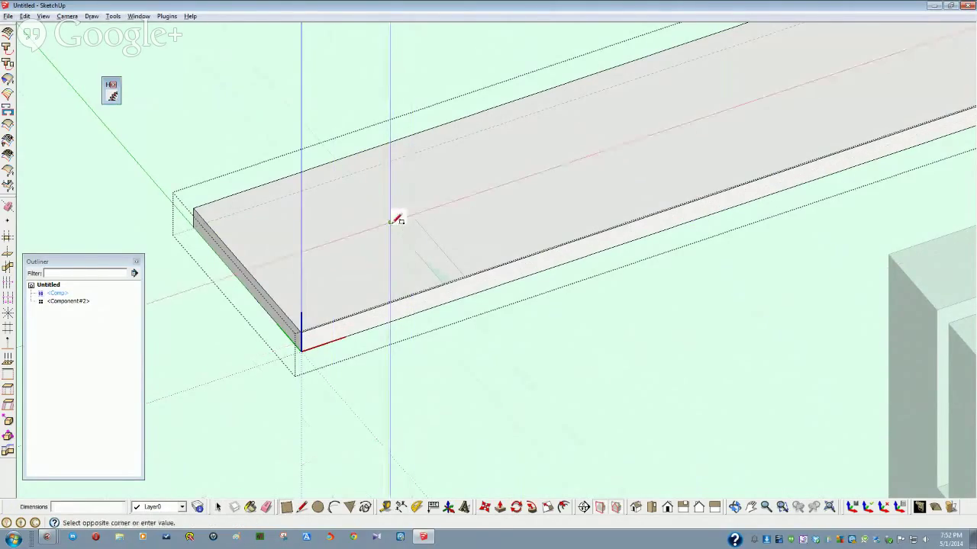
left_click(469, 273)
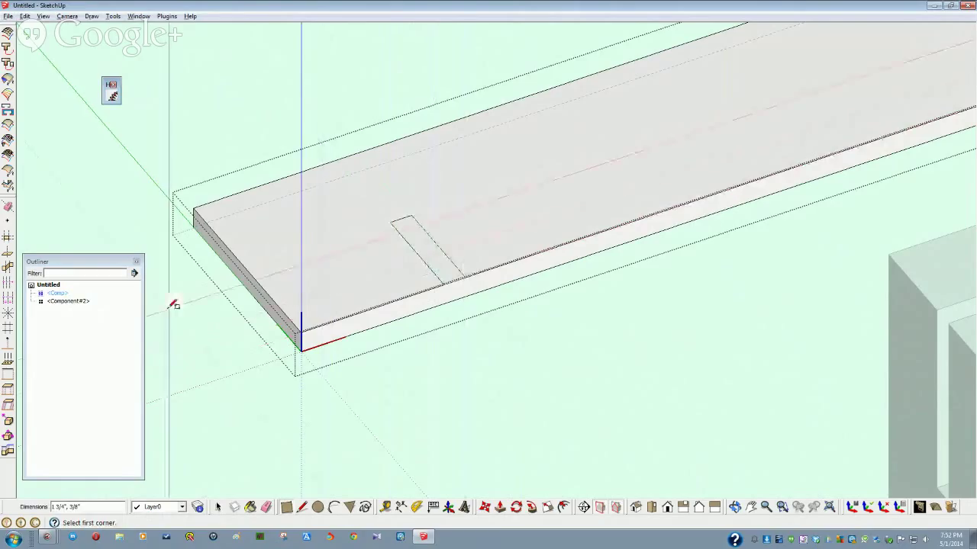
- Hide the board component from the Outliner
key("space")
left_click(62, 301)
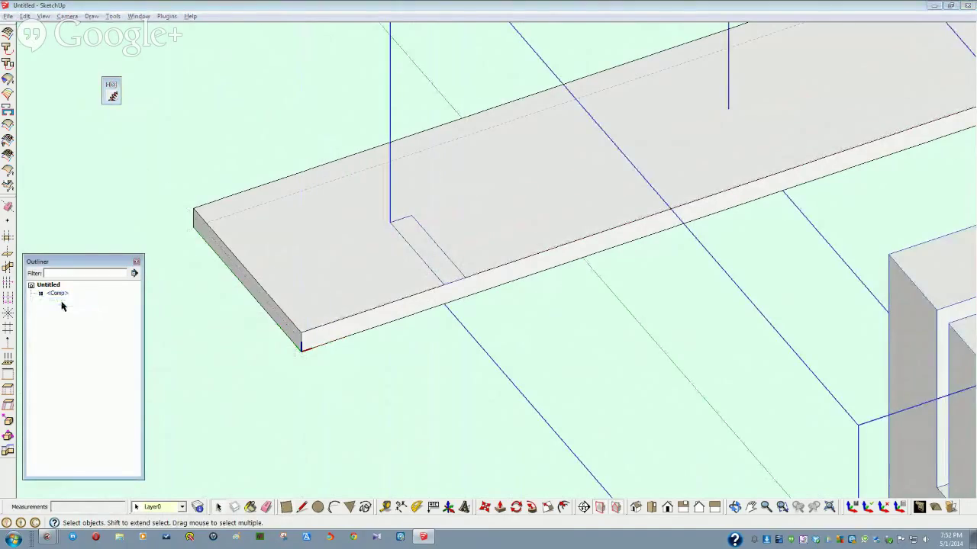
right_click(63, 306)
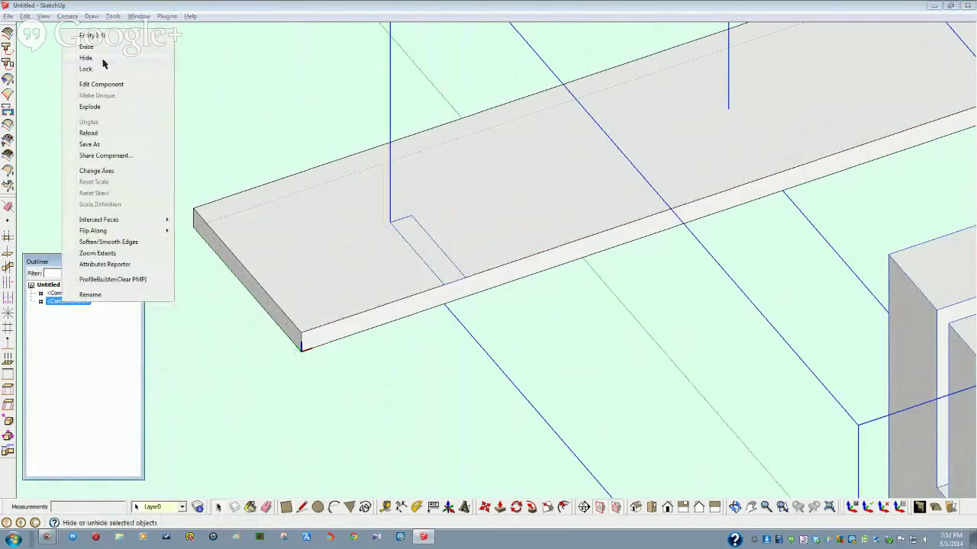
left_click(55, 293)
right_click(55, 294)
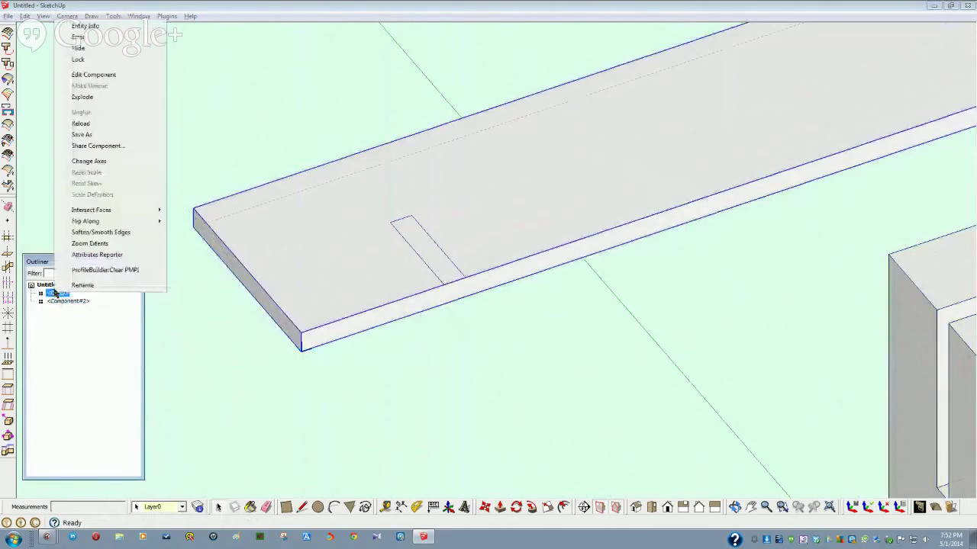
left_click(79, 48)
- Select and remove the stray grey rectangle left in Component#2
left_click(424, 278)
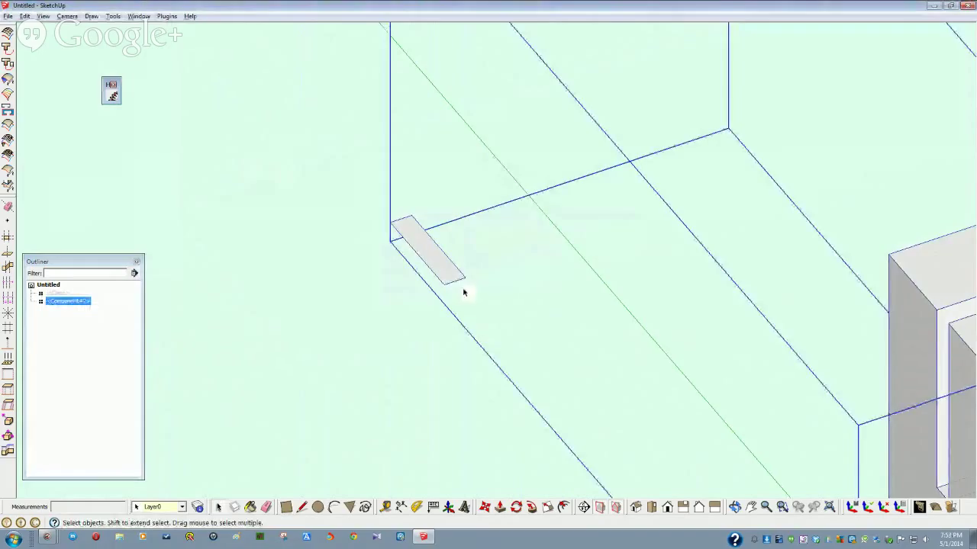
left_click_drag(493, 309, 331, 190)
key("h")
left_click_drag(507, 317, 338, 196)
key("h")
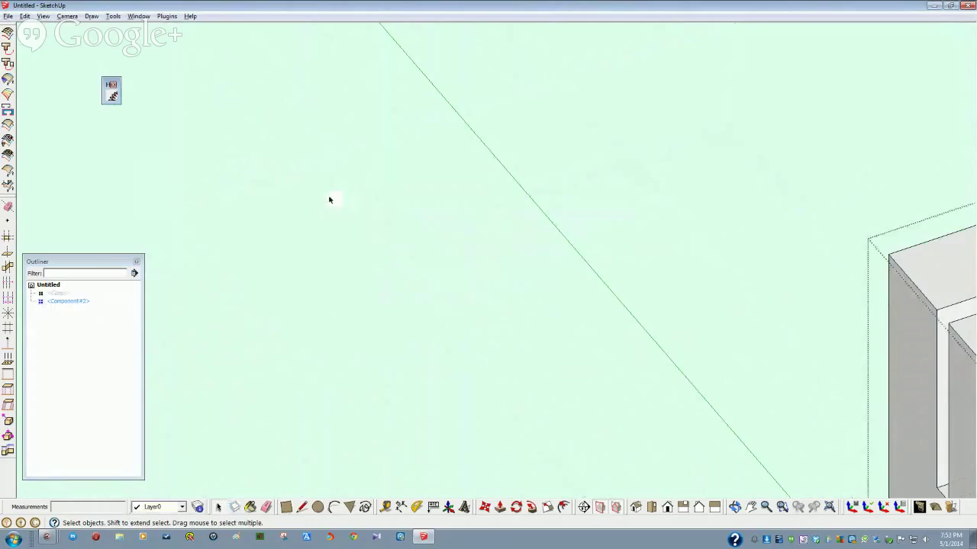
- Unhide the board, edit it, and select its slot rectangle face
left_click(60, 294)
right_click(60, 294)
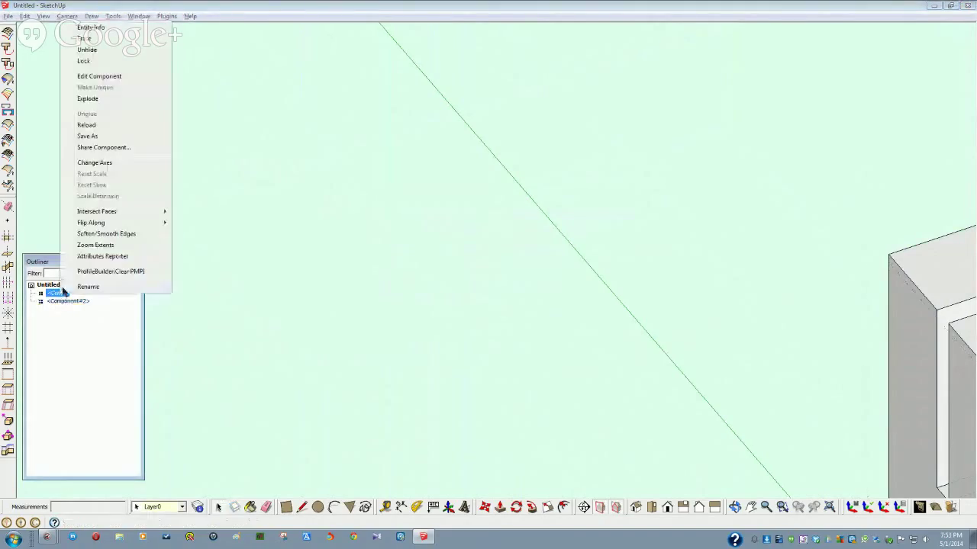
left_click(87, 48)
scroll(379, 266, "up", 2)
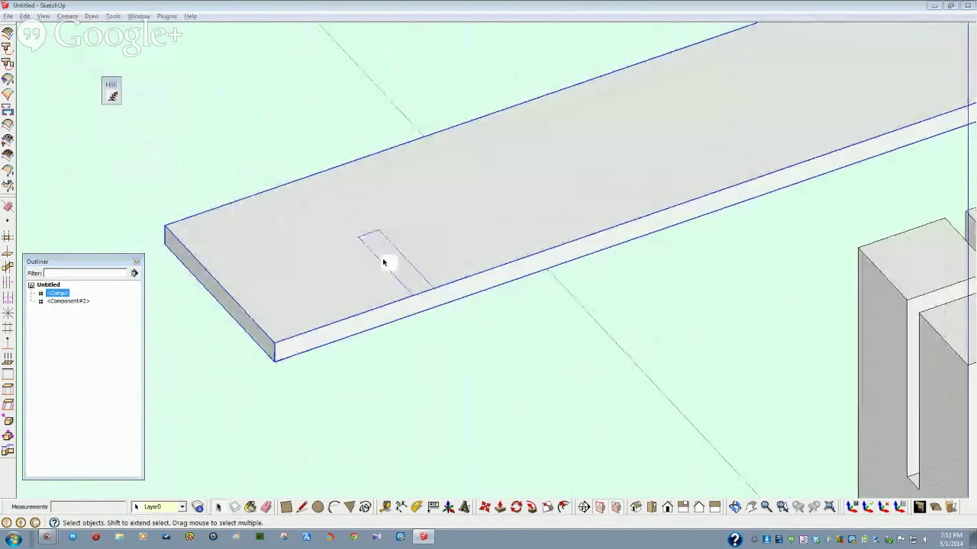
double_click(384, 264)
left_click(399, 261)
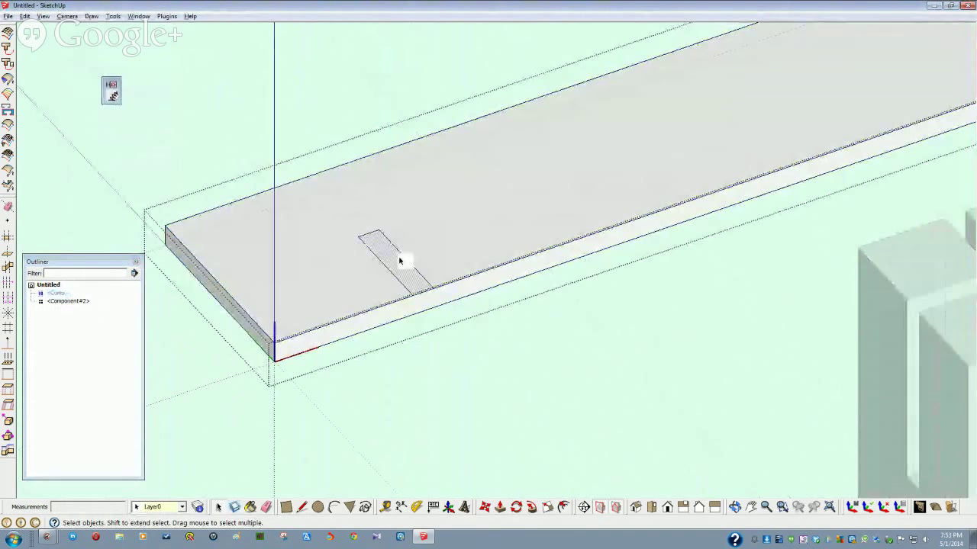
scroll(399, 263, "down", 3)
scroll(368, 383, "up", 2)
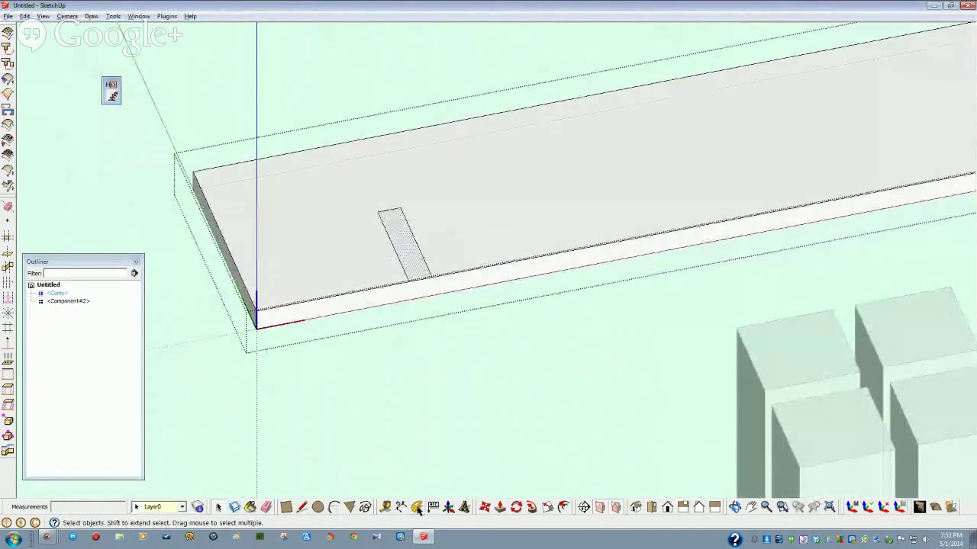
- Push the slot face 3/8" into the board to cut the lap notch
left_click(500, 507)
left_click_drag(406, 253, 410, 295)
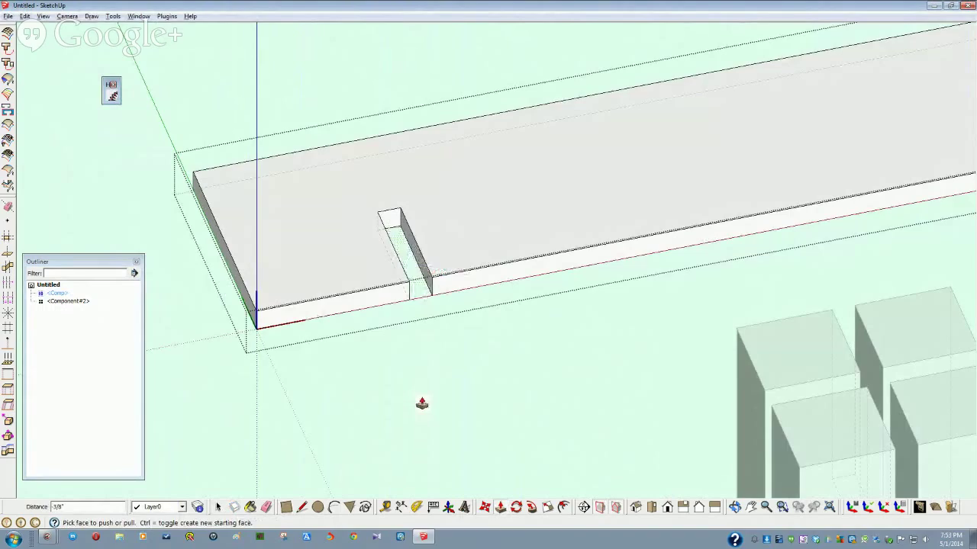
key("space")
key("F2")
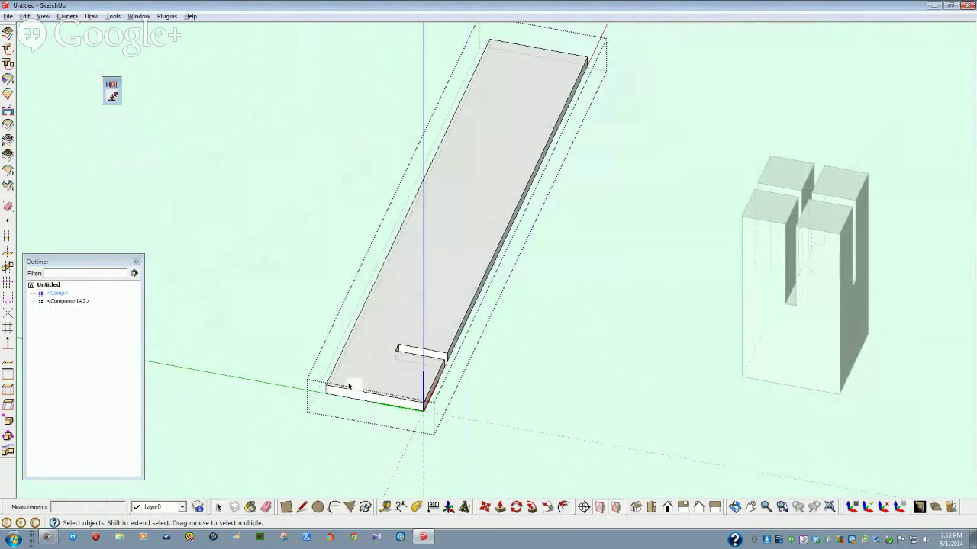
left_click(383, 417)
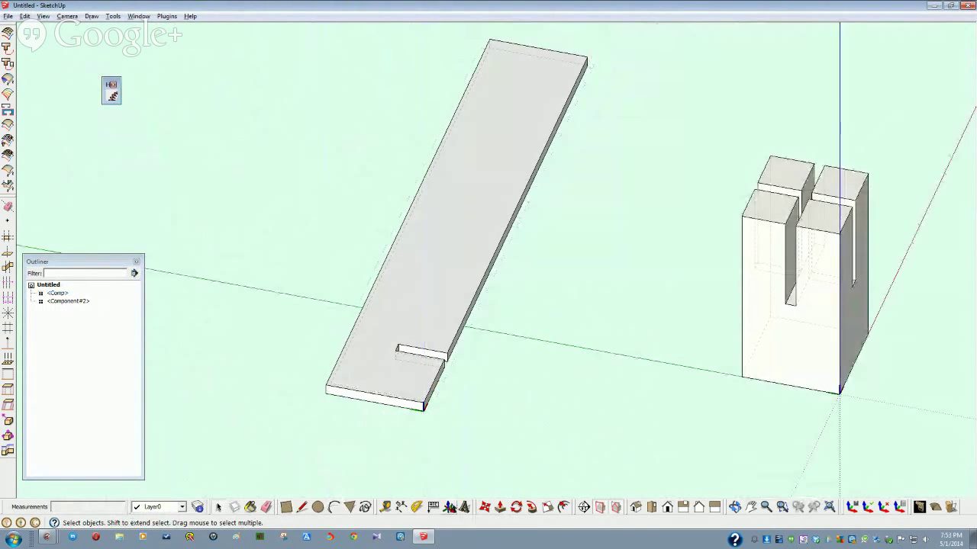
- Copy the notched board to the right of the original and orbit to a low view
left_click(60, 294)
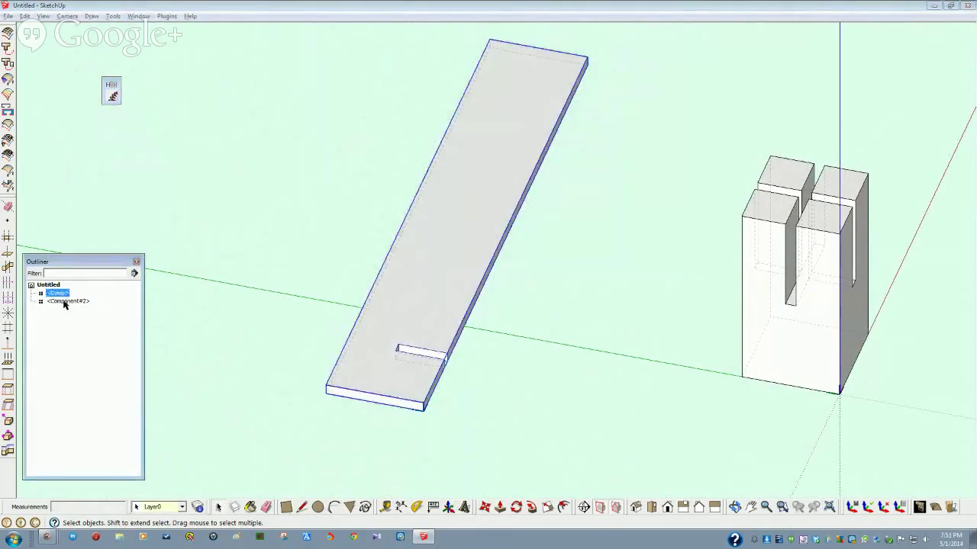
left_click(484, 507)
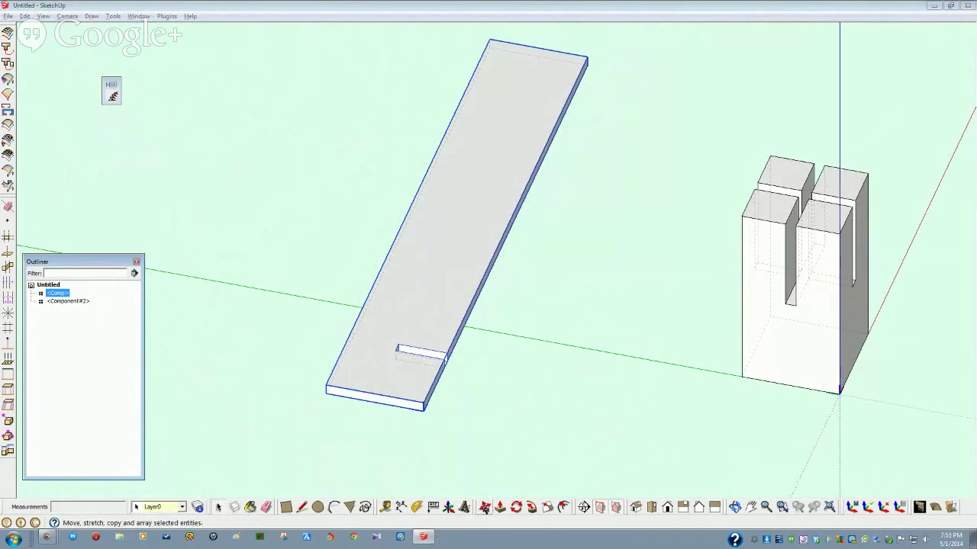
left_click(323, 386)
key("ctrl")
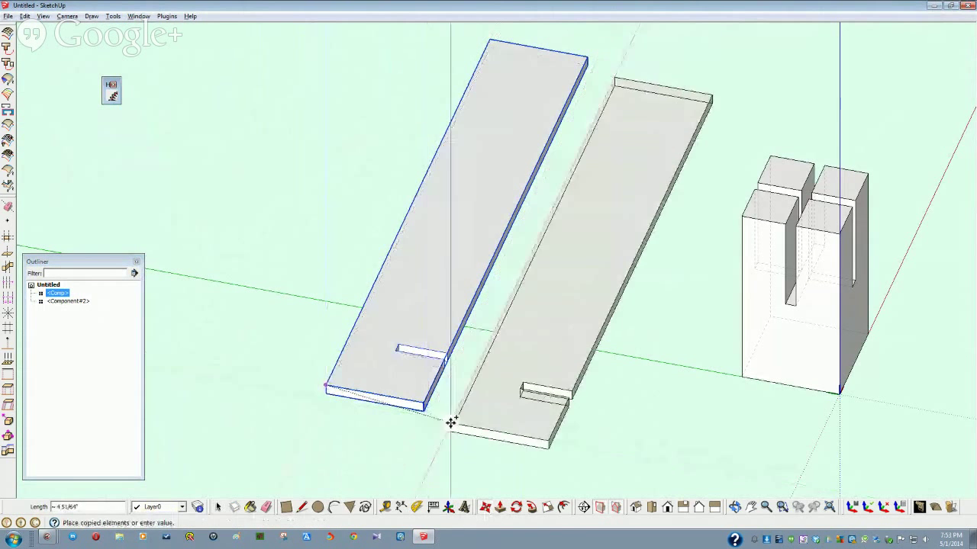
left_click(456, 413)
key("space")
middle_click_drag(374, 491, 477, 380)
left_click(480, 377)
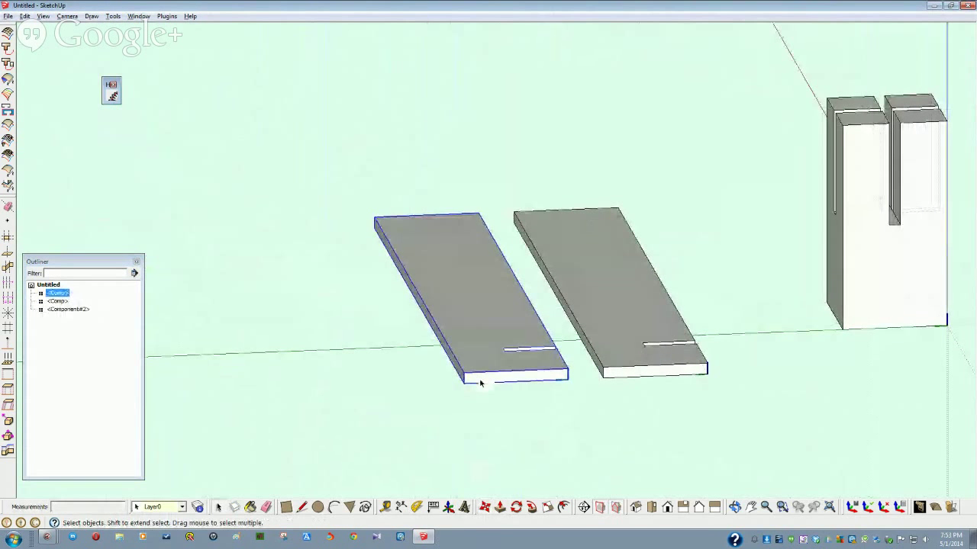
- Rotate the left board 90° to stand it upright
left_click(516, 508)
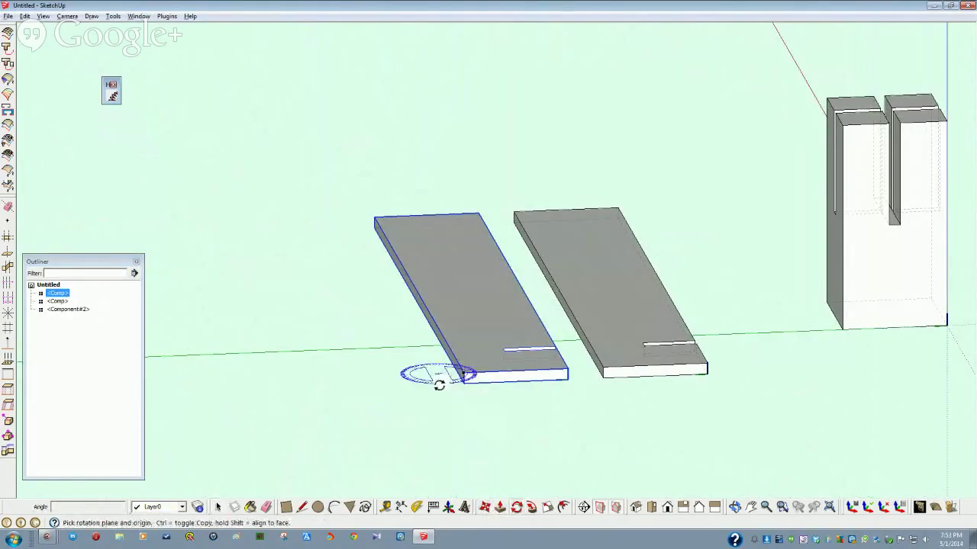
left_click(464, 383)
left_click(542, 380)
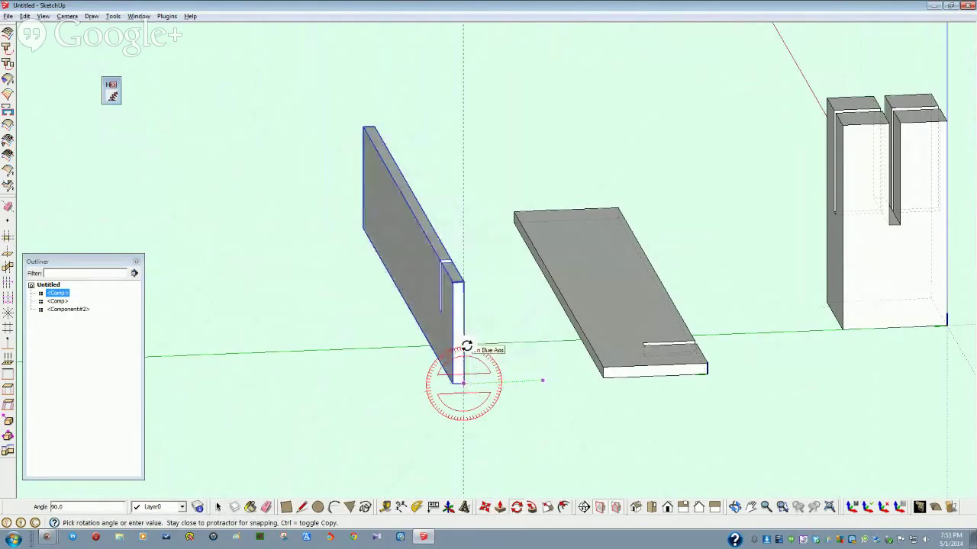
left_click(466, 345)
key("space")
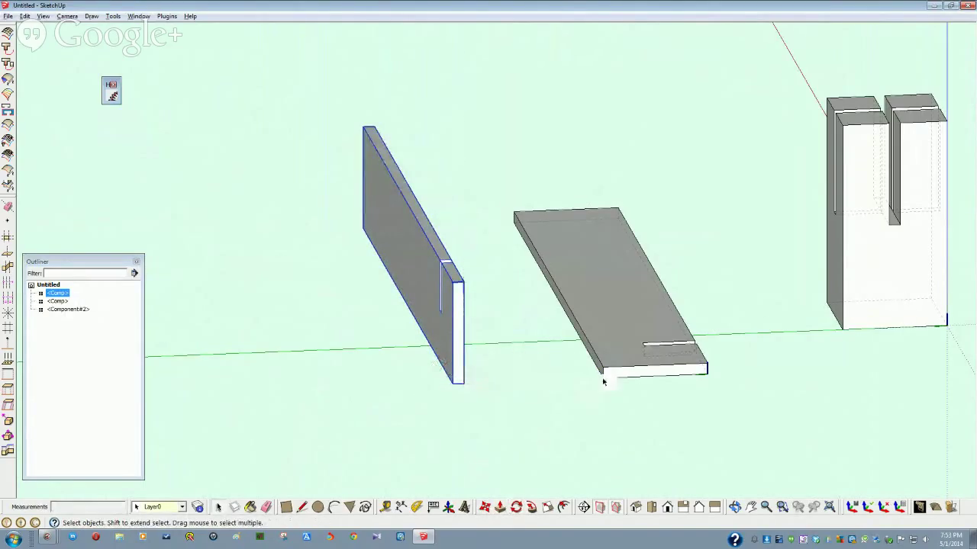
- Rotate the right board 90° to stand it upright as well
left_click(611, 377)
middle_click_drag(590, 408, 551, 508)
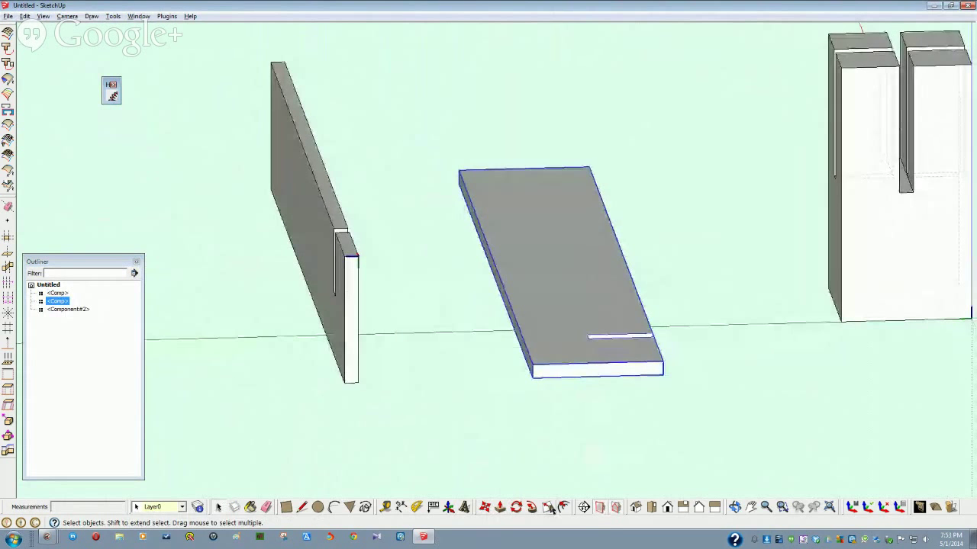
left_click(516, 507)
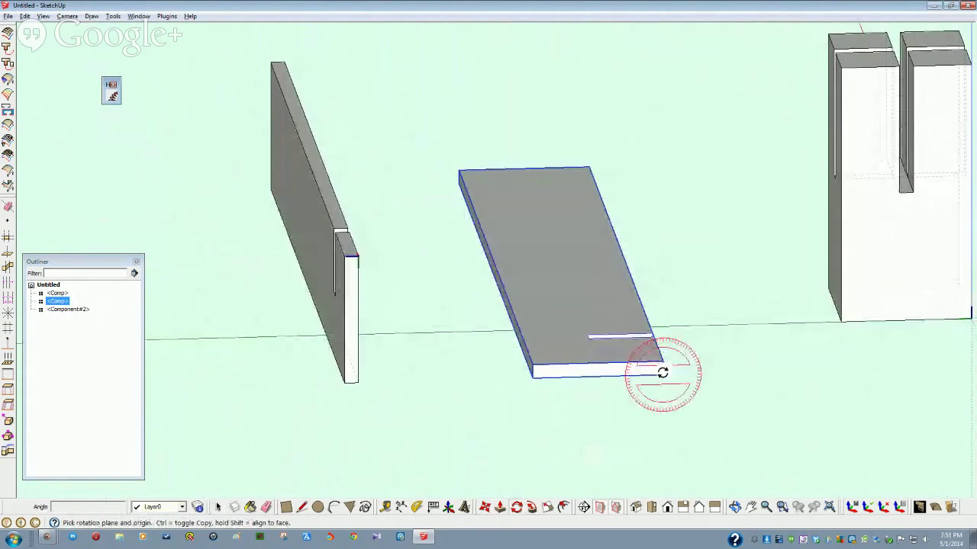
left_click(662, 372)
left_click(577, 377)
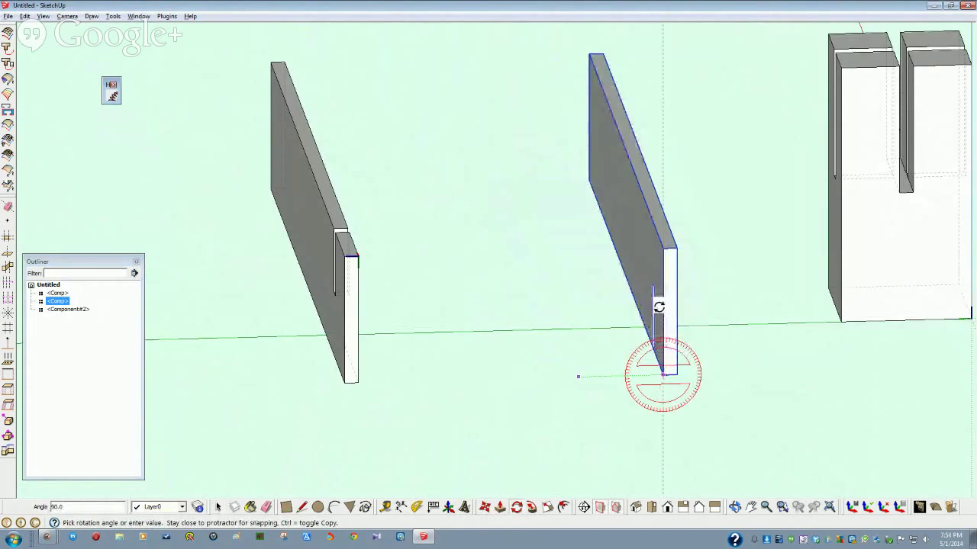
left_click(658, 309)
middle_click_drag(532, 414, 619, 396)
key("space")
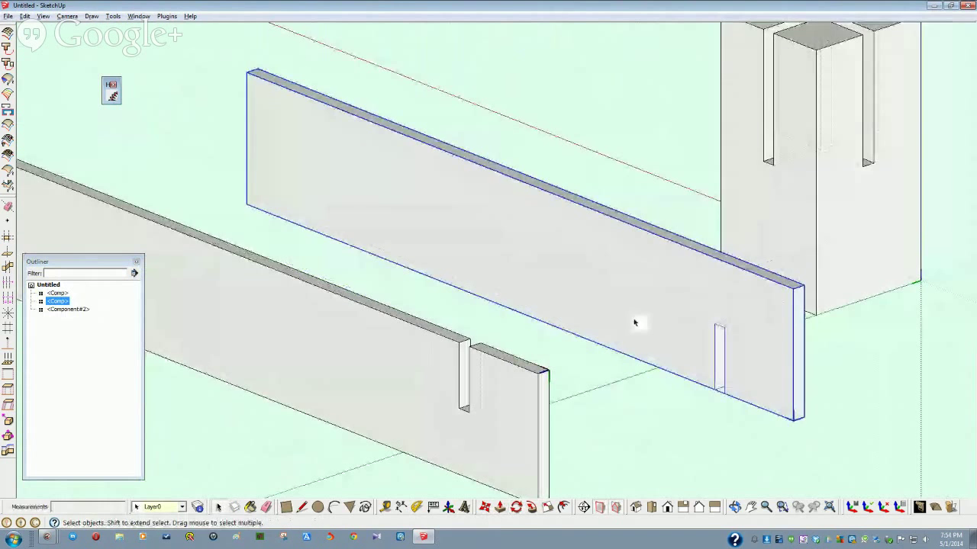
- Turn the right board 90° about the blue axis to cross the left board
middle_click_drag(680, 338, 702, 395)
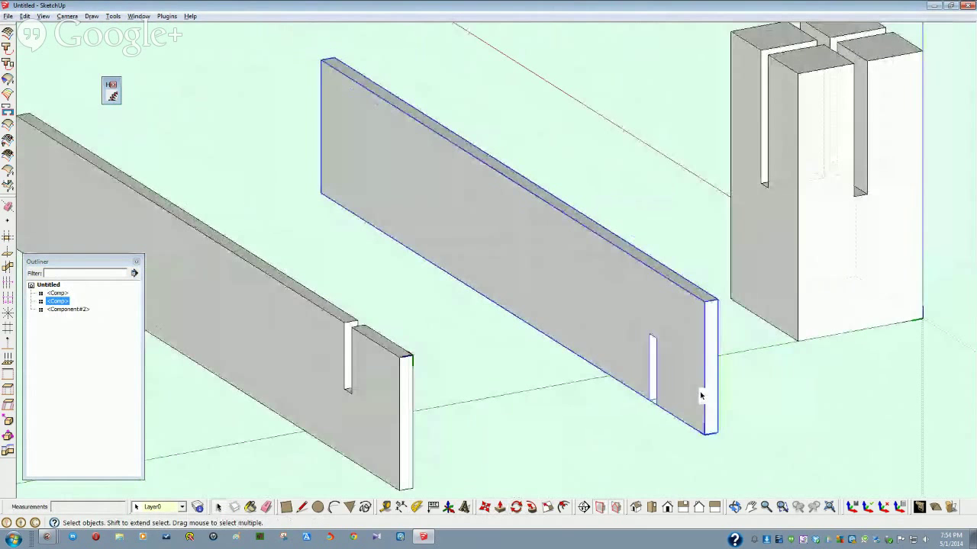
key("q")
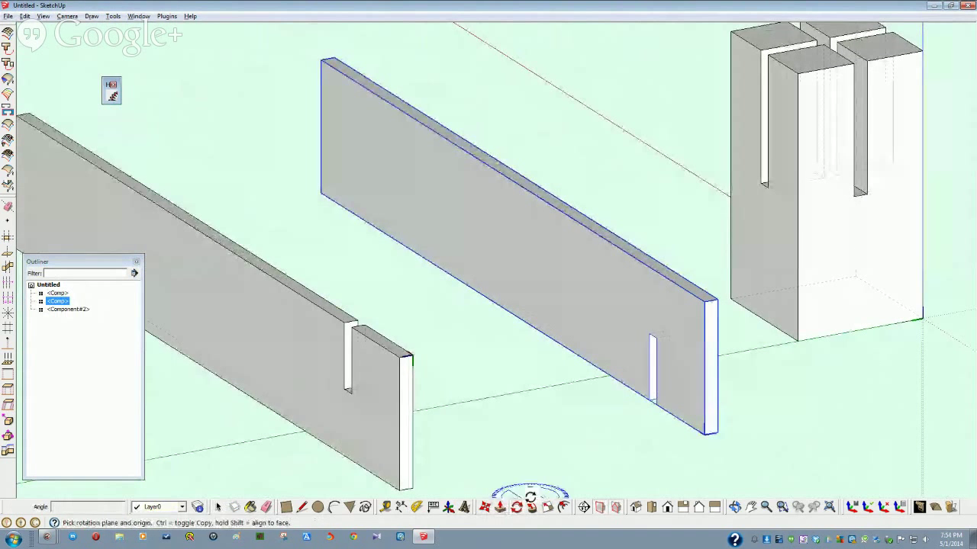
left_click(704, 302)
left_click(622, 252)
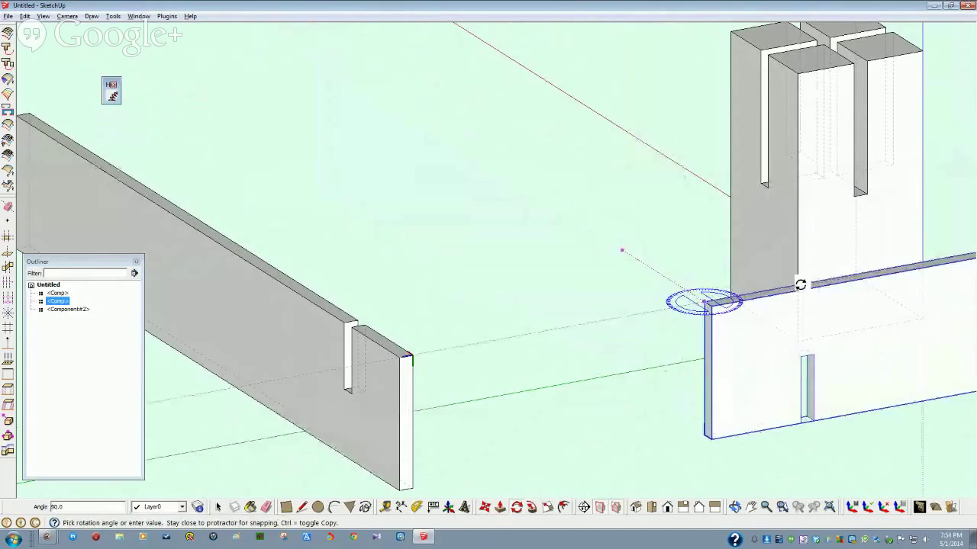
left_click(799, 284)
key("space")
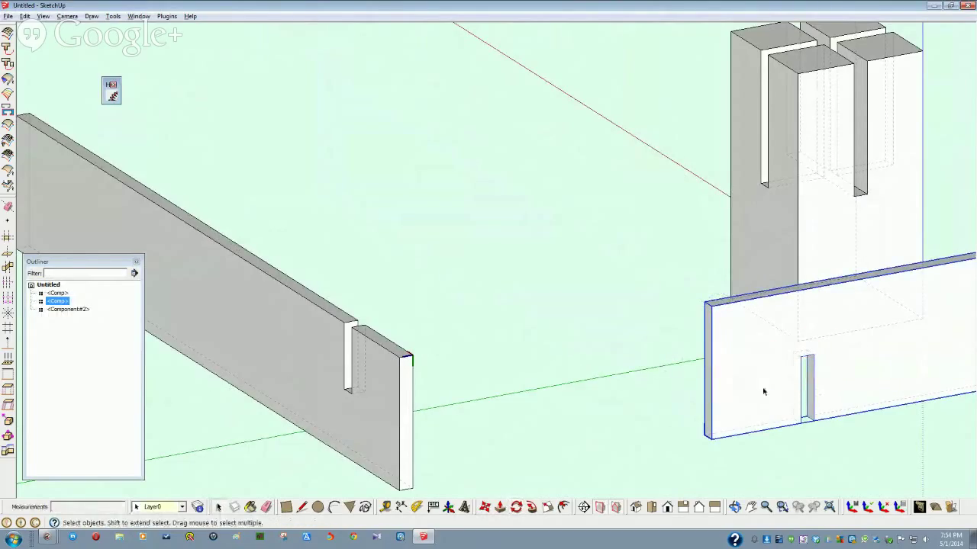
- Move the right board into the left board's notch so they interlock
left_click(485, 507)
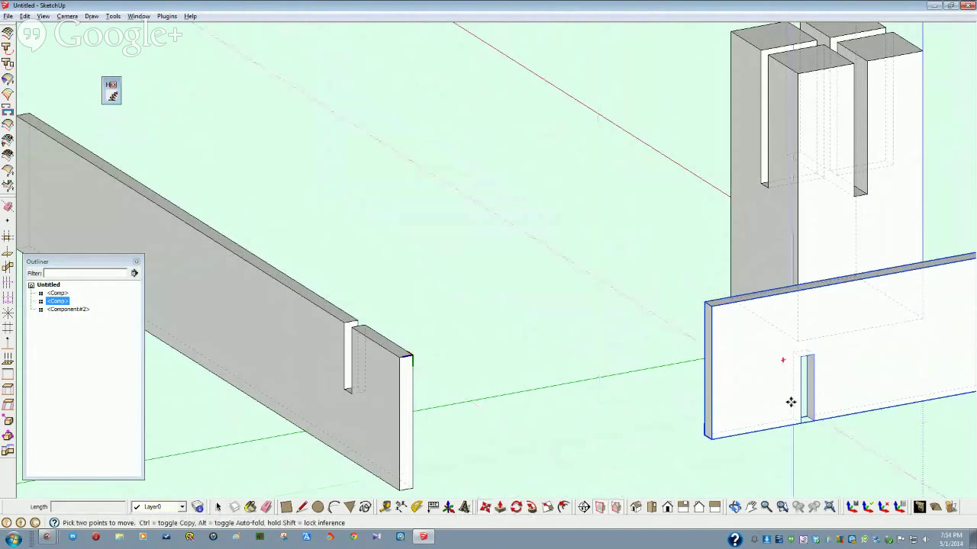
left_click(799, 358)
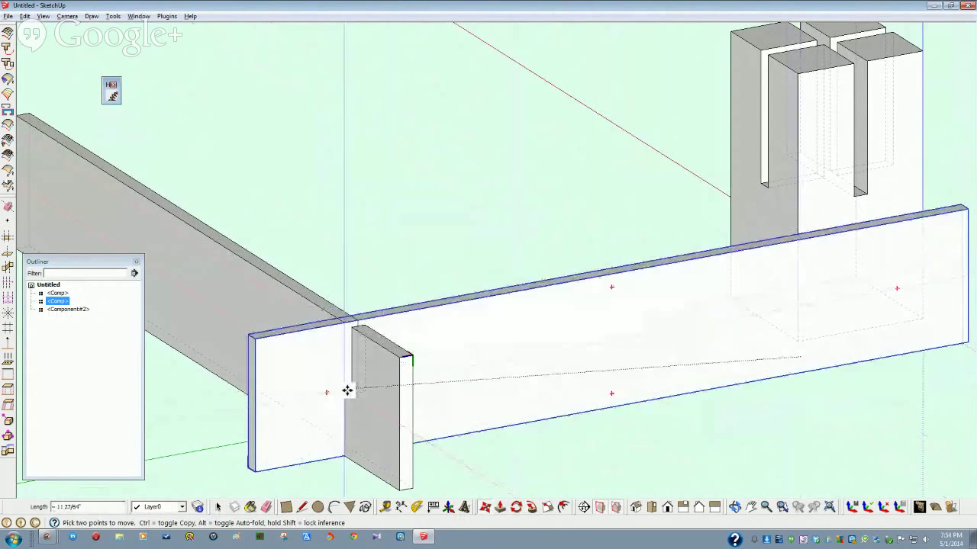
left_click(351, 392)
scroll(402, 390, "down", 1)
key("space")
left_click(605, 436)
middle_click_drag(605, 438, 465, 396)
key("alt+Tab")
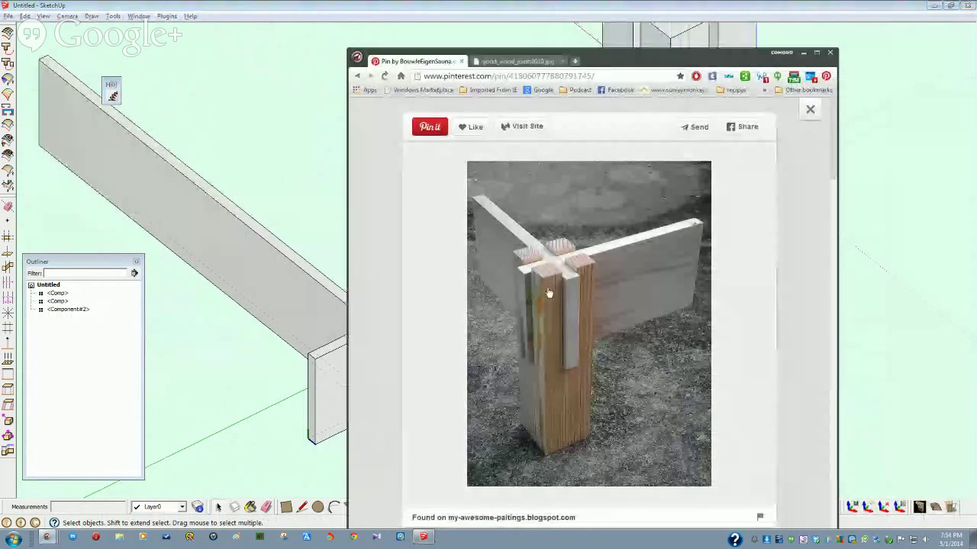
left_click_drag(600, 61, 975, 141)
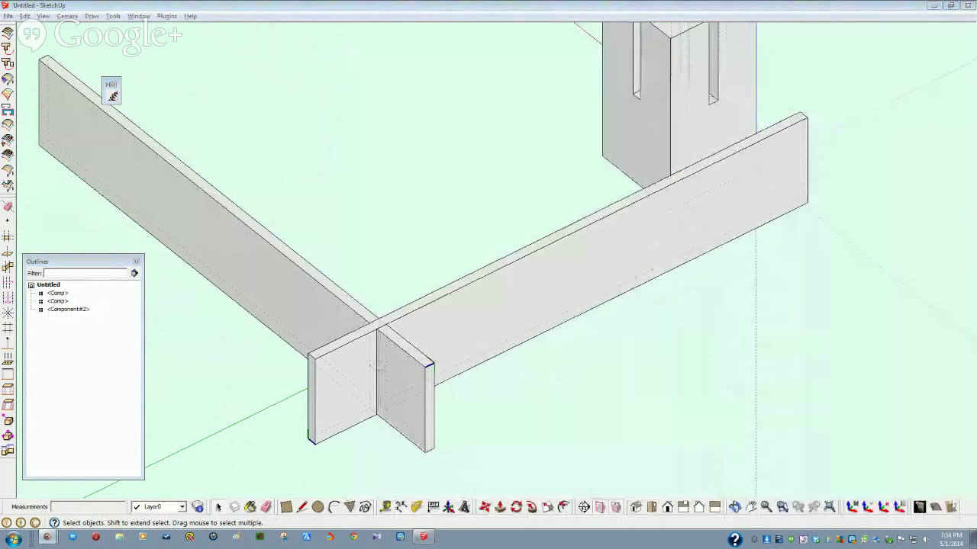
- Select both crossed boards together
left_click(434, 313)
left_click(435, 313)
left_click(330, 305, "ctrl")
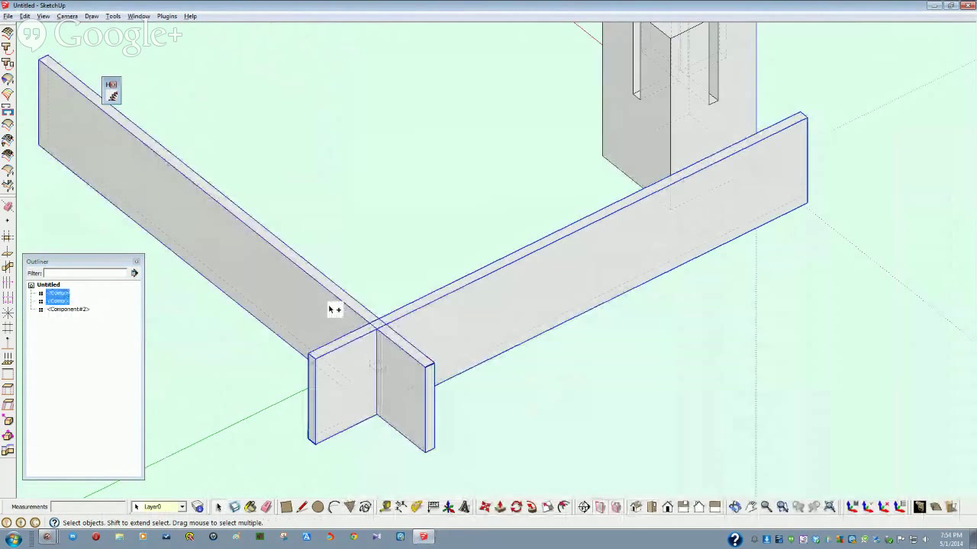
middle_click_drag(338, 307, 374, 340)
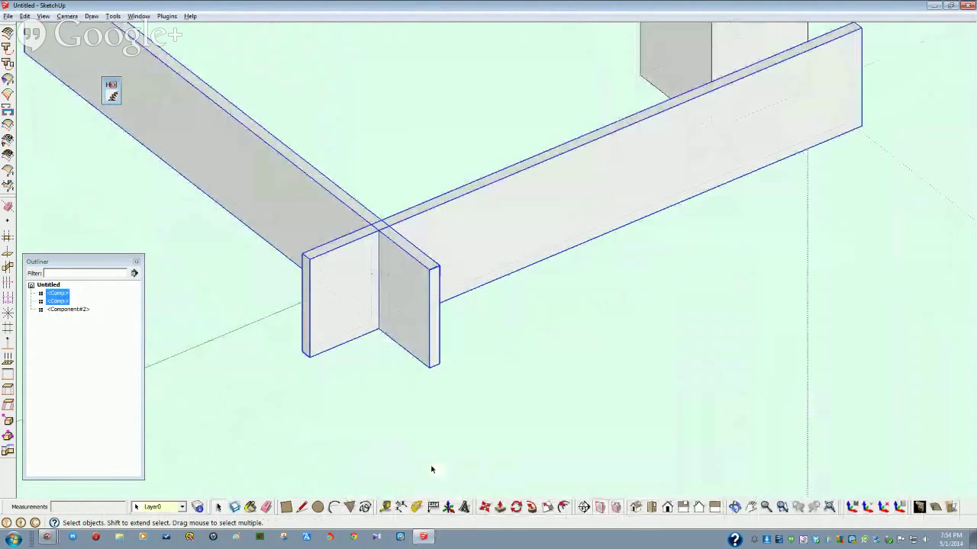
- Move the crossed boards down into the post's top slots
left_click(484, 507)
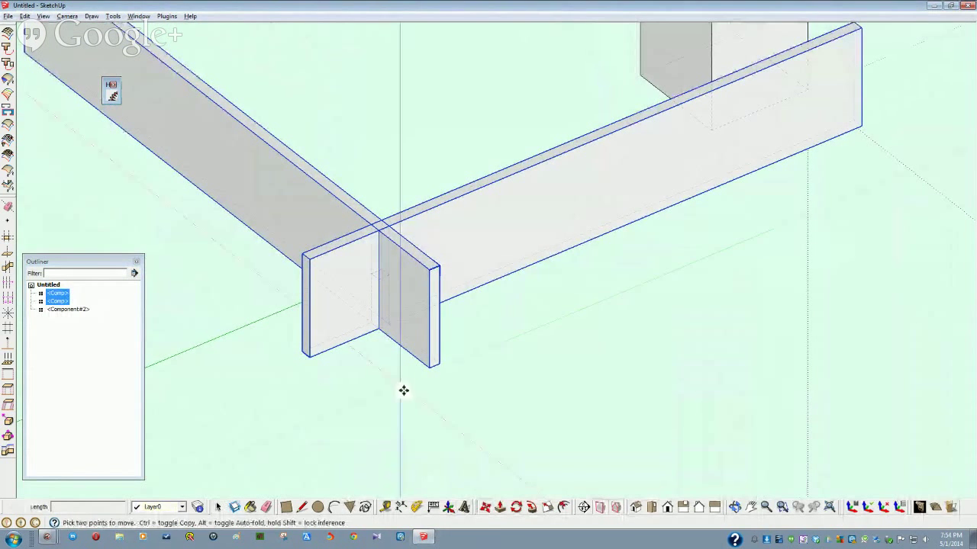
left_click(377, 332)
scroll(530, 283, "up", 5)
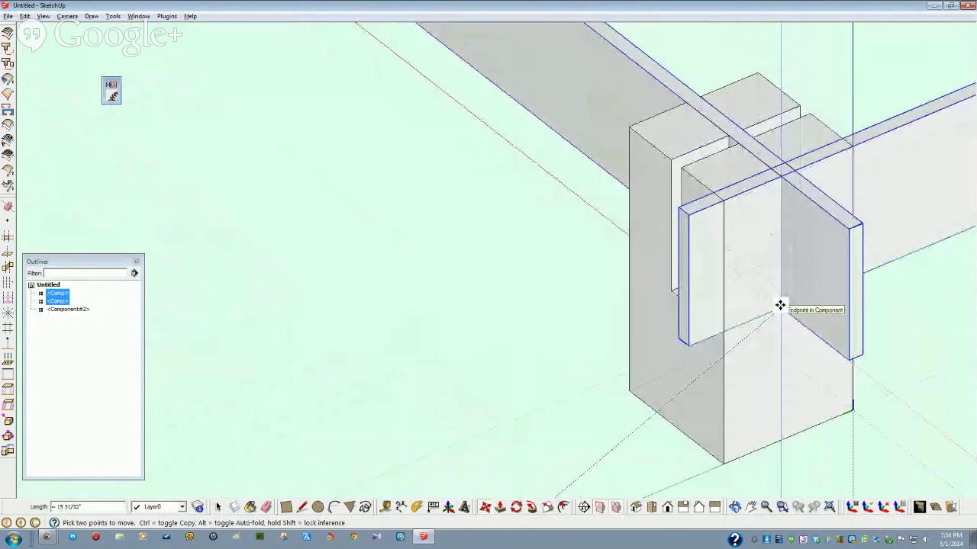
scroll(779, 305, "down", 3)
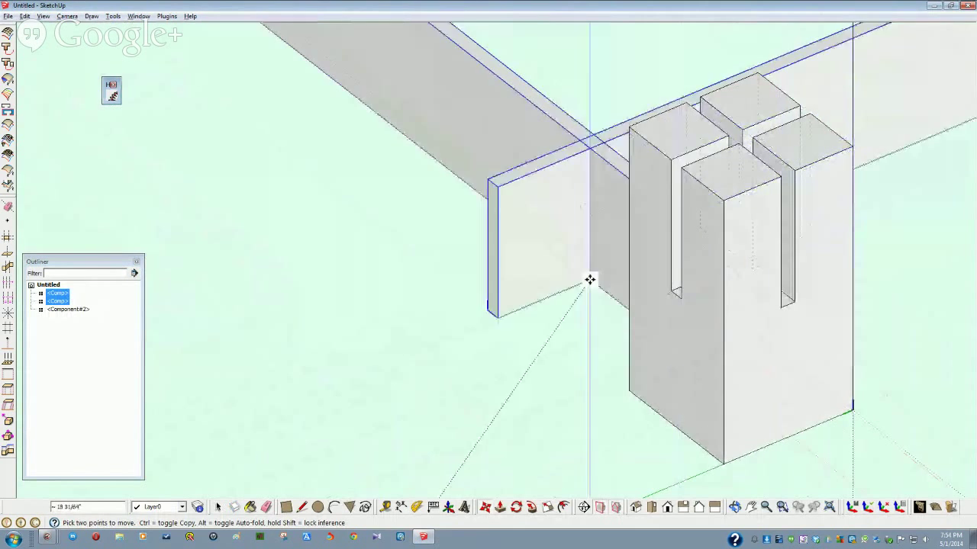
middle_click_drag(656, 288, 608, 299)
middle_click_drag(460, 312, 490, 218)
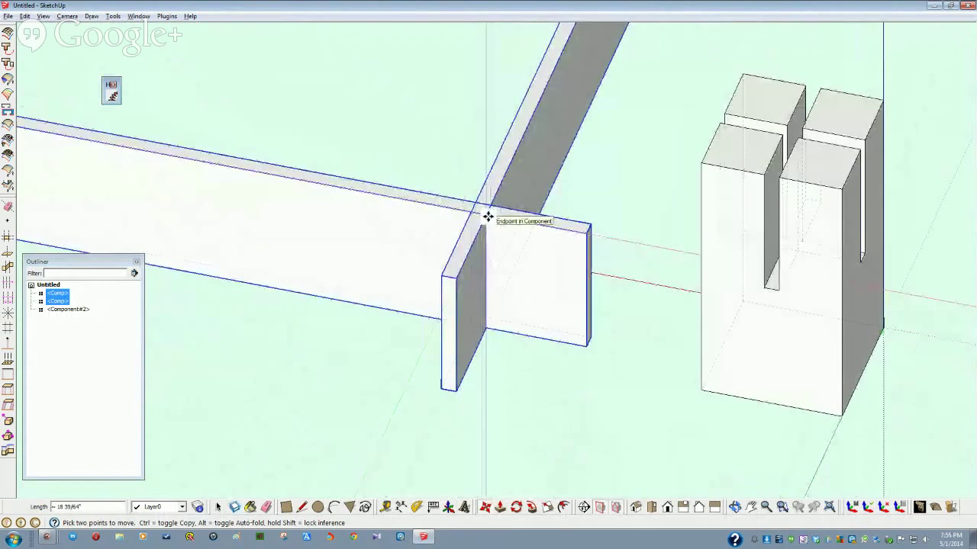
left_click(767, 143)
middle_click_drag(767, 142, 588, 254)
key("space")
- Orbit and zoom around the post to inspect the seated joint
left_click(576, 305)
middle_click_drag(578, 307, 547, 279)
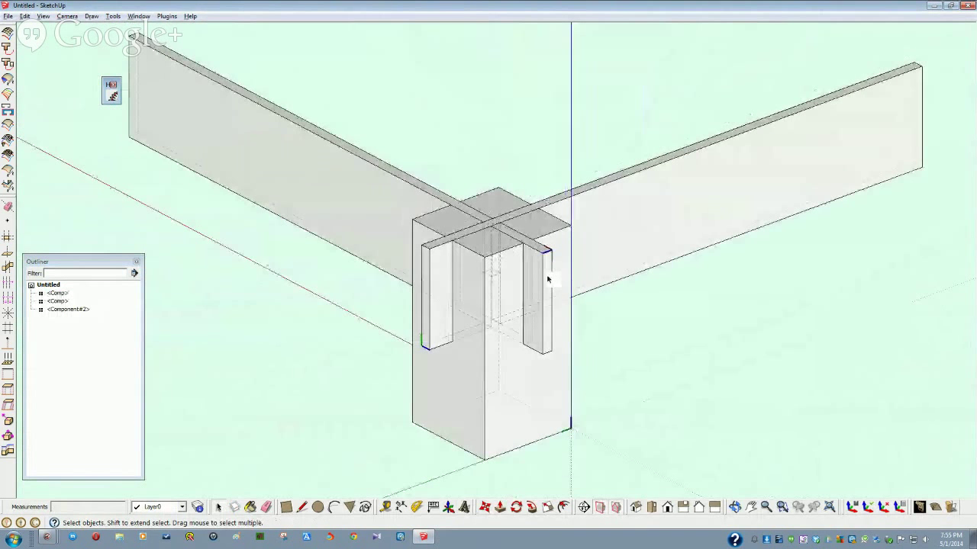
scroll(547, 279, "down", 2)
scroll(221, 323, "down", 2)
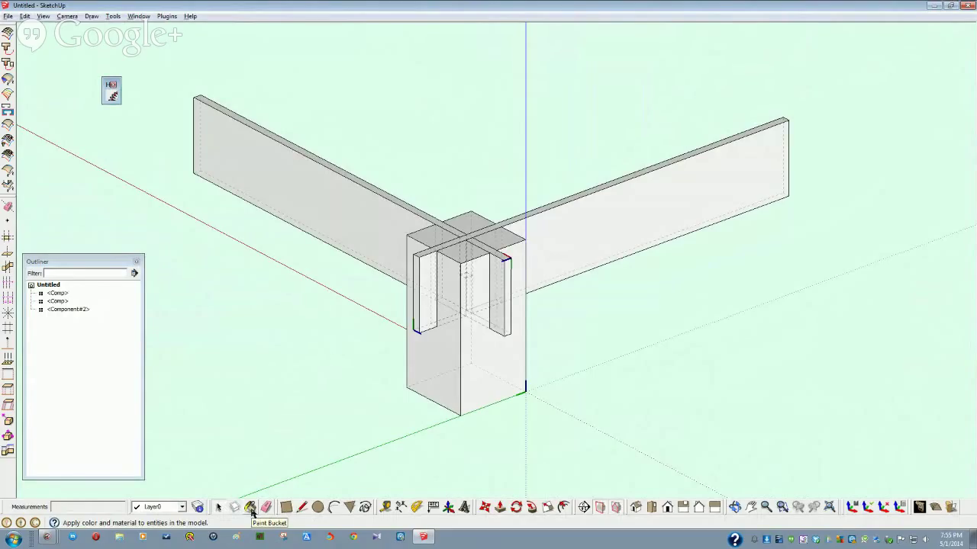
- Paint the post dark wood and both beams light maple horiz wood
left_click(251, 507)
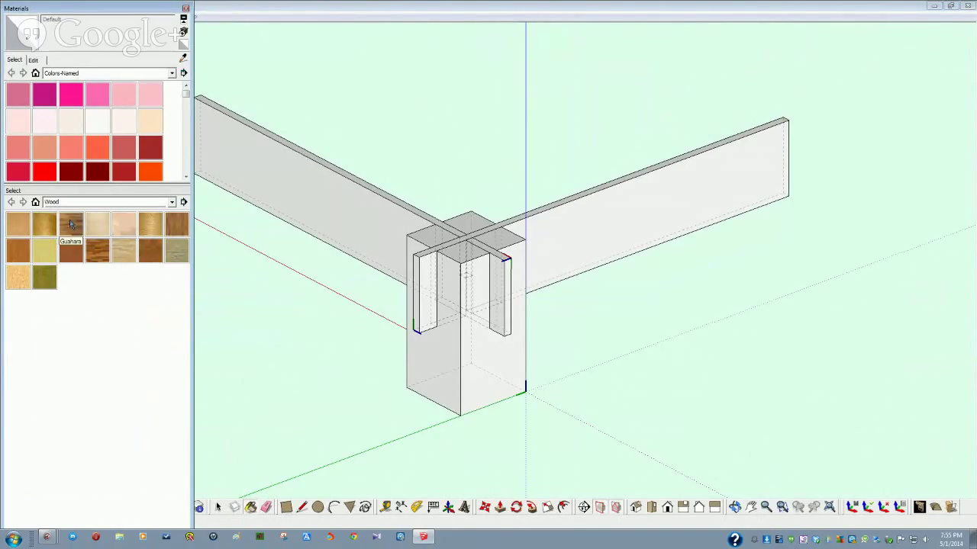
left_click(447, 378)
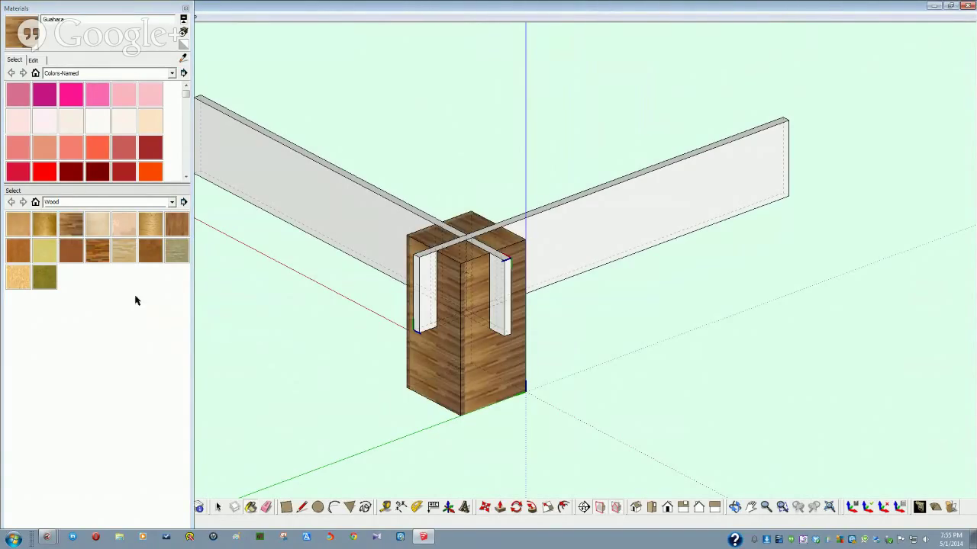
left_click(104, 229)
left_click(314, 200)
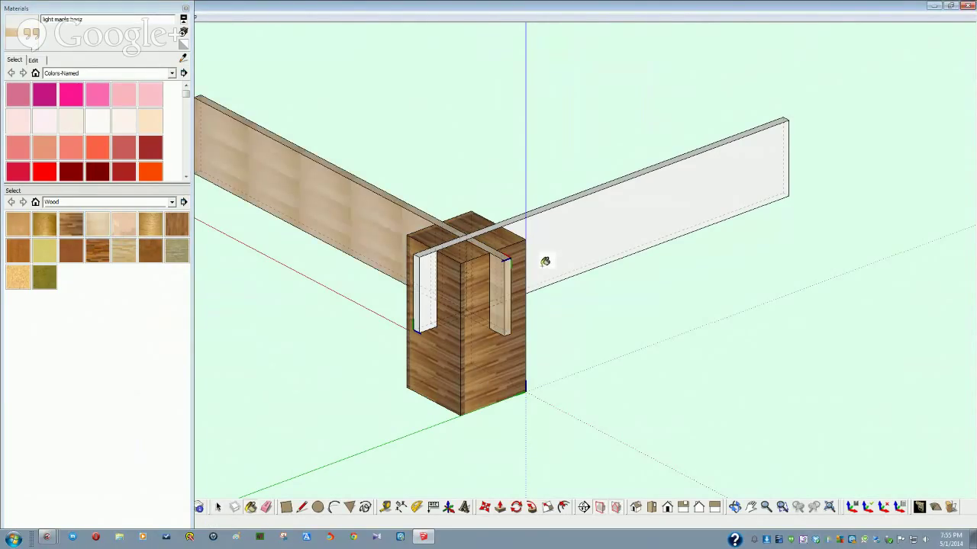
left_click(567, 249)
key("space")
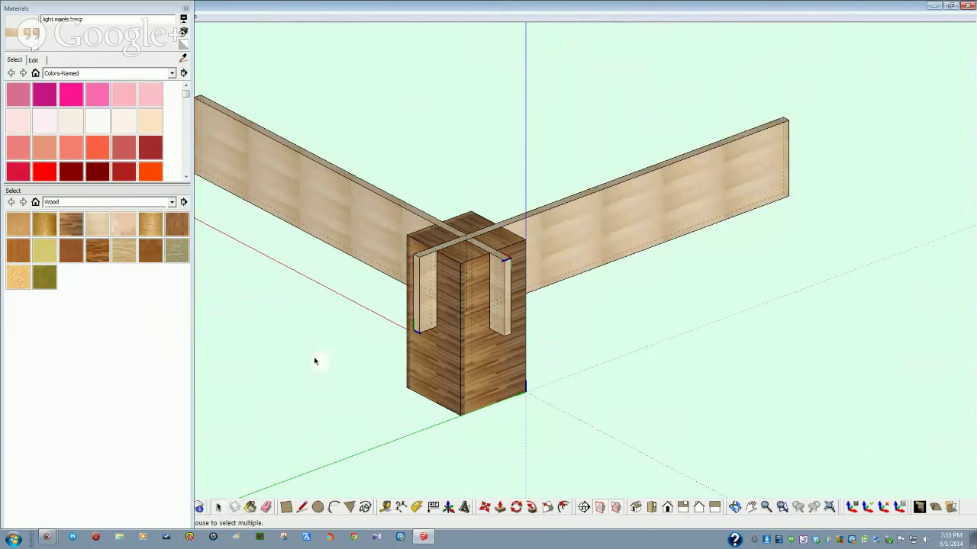
middle_click_drag(291, 400, 271, 306)
left_click(187, 9)
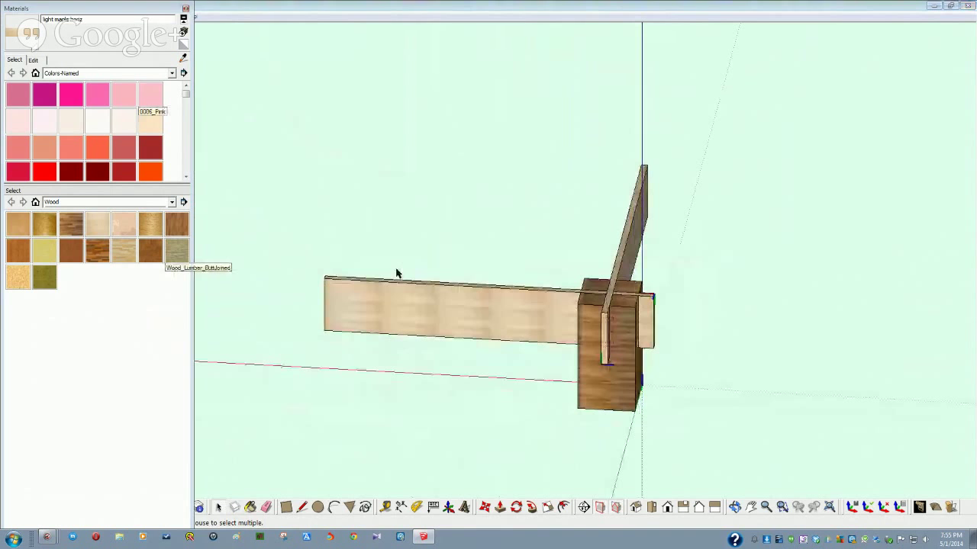
- View the whole joint model isometrically, then switch to the Chrome reference photo
mouse_move(378, 272)
middle_mouse_down()
mouse_move(399, 293)
mouse_move(447, 296)
mouse_move(379, 277)
mouse_move(371, 255)
middle_mouse_up()
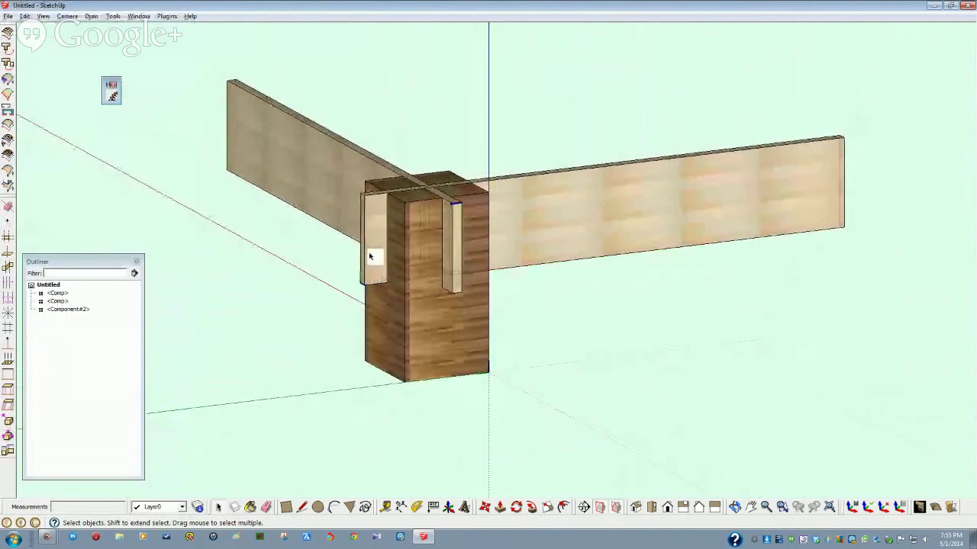
middle_click_drag(469, 270, 645, 353)
key("F2")
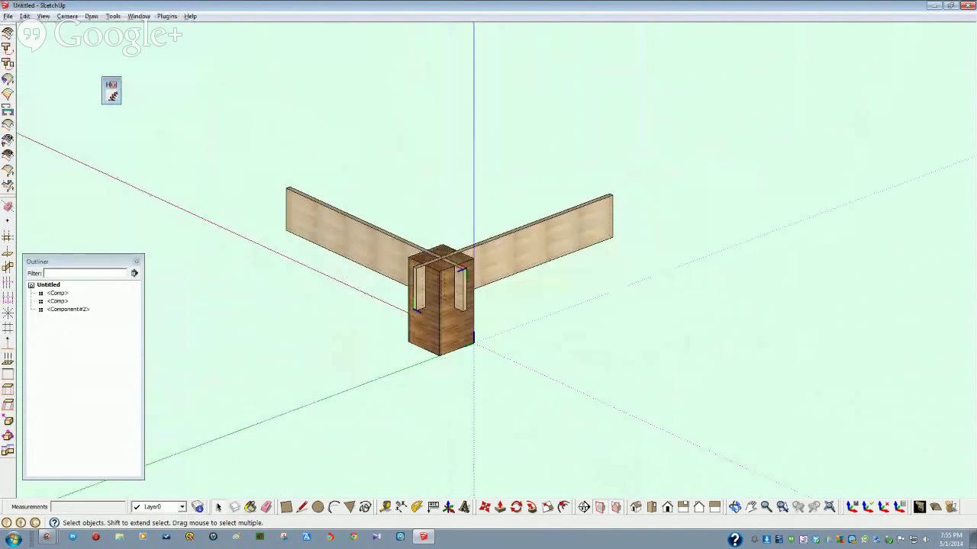
key("alt+Tab")
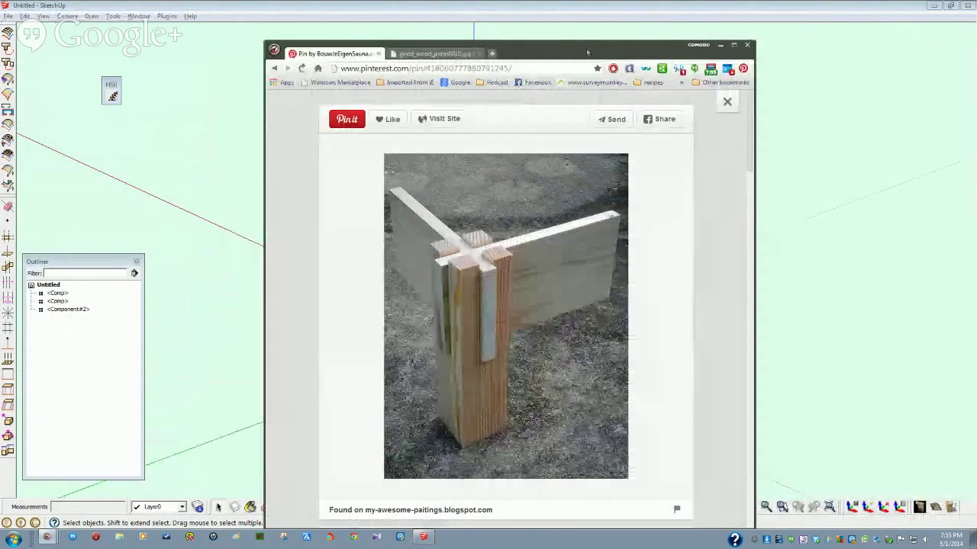
- Maximize Chrome, close the pin and extra tab, and return to the wood joints results
double_click(569, 43)
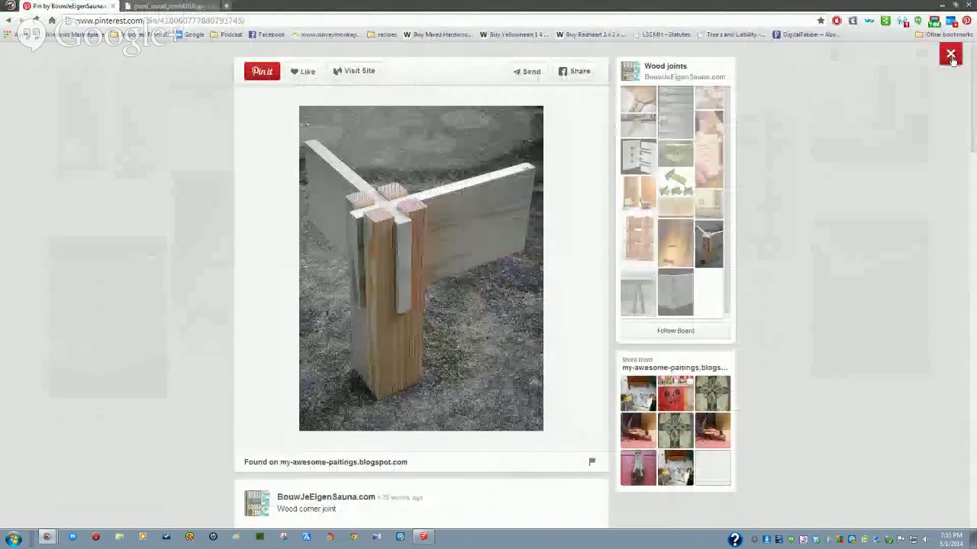
left_click(951, 57)
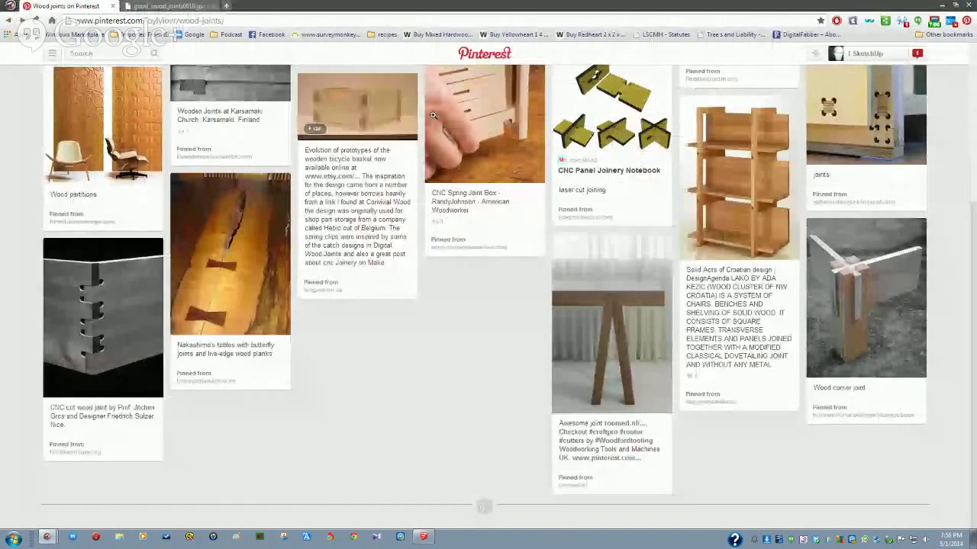
left_click(214, 6)
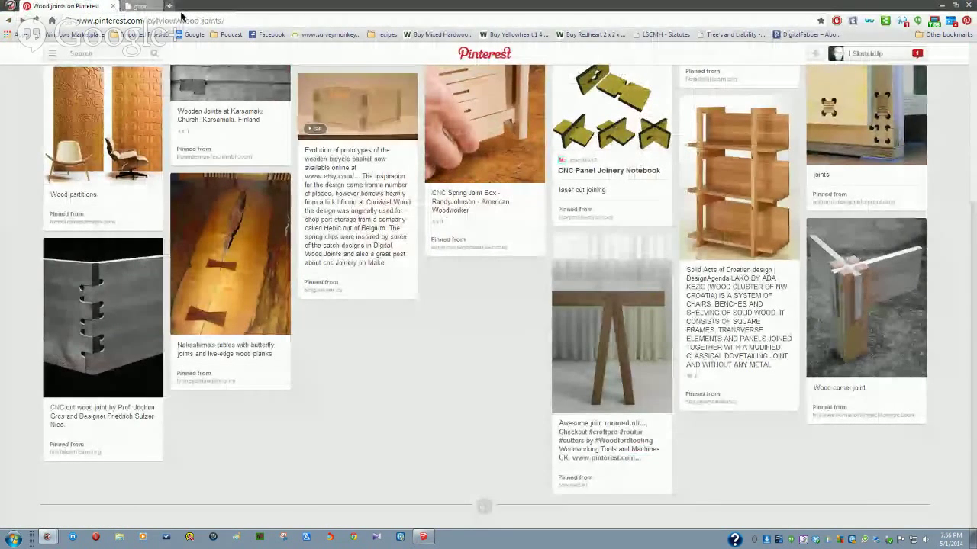
scroll(454, 196, "up", 3)
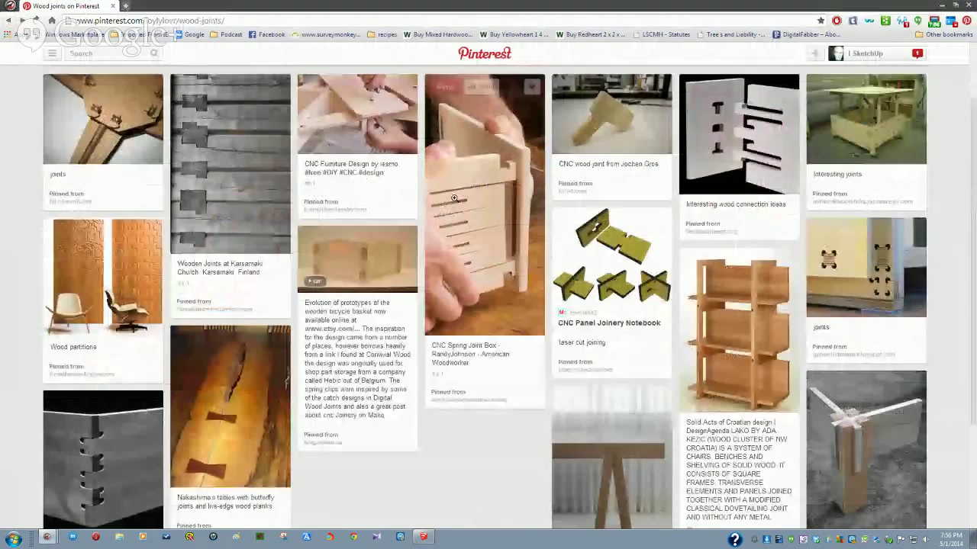
left_click(8, 20)
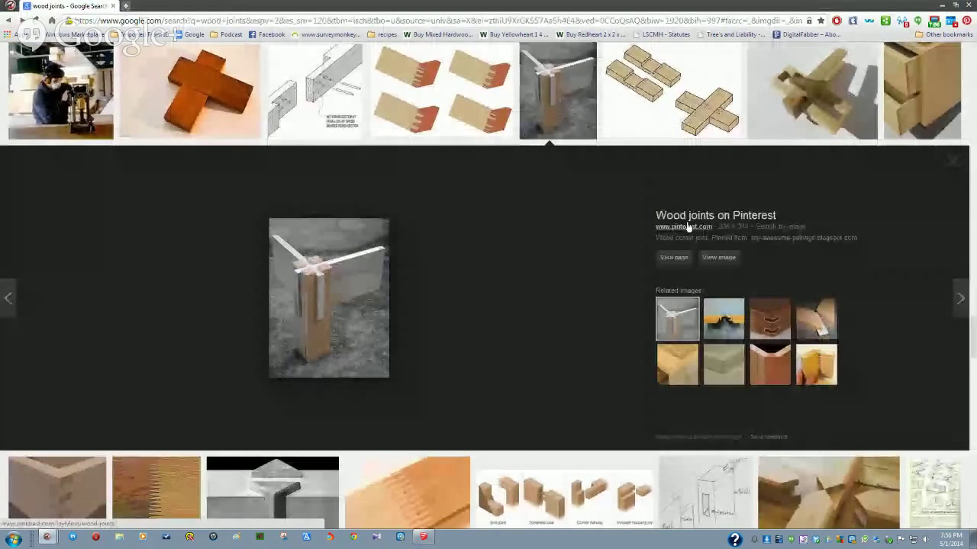
- Open the blog page behind the glass-topped table frame image
left_click(951, 162)
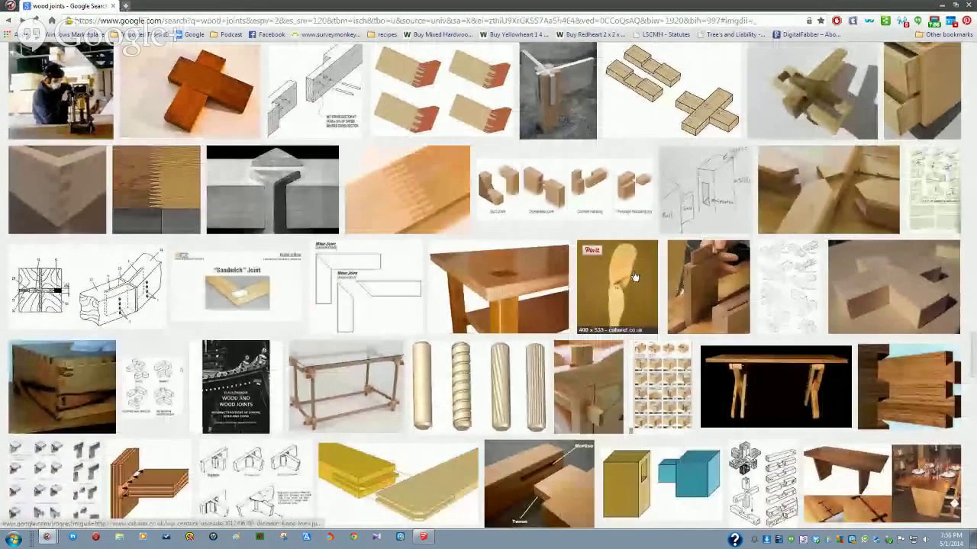
scroll(635, 277, "down", 2)
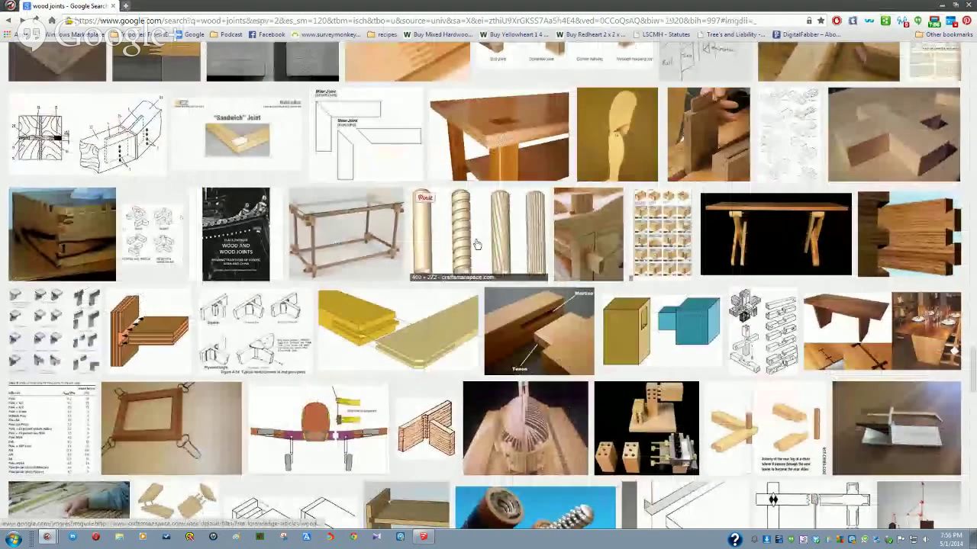
left_click(303, 226)
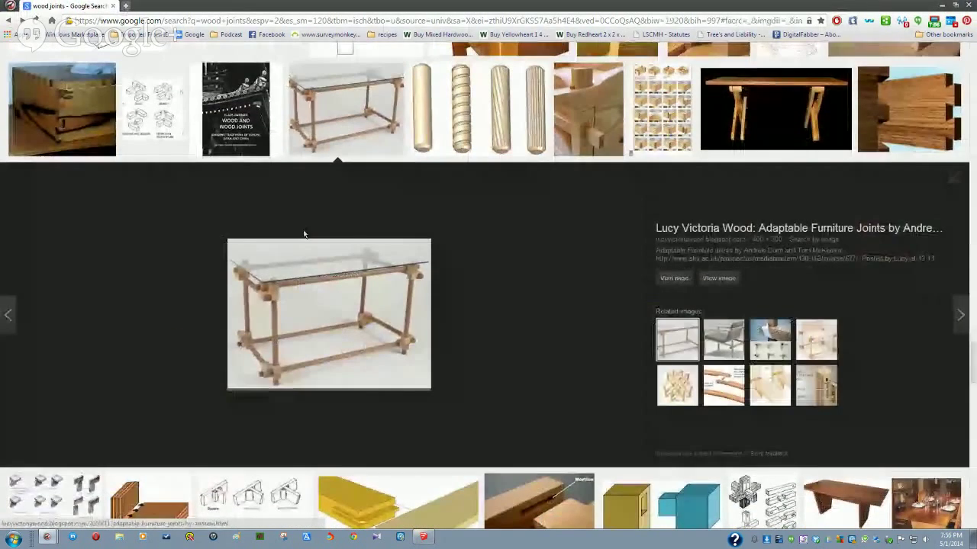
left_click(674, 279)
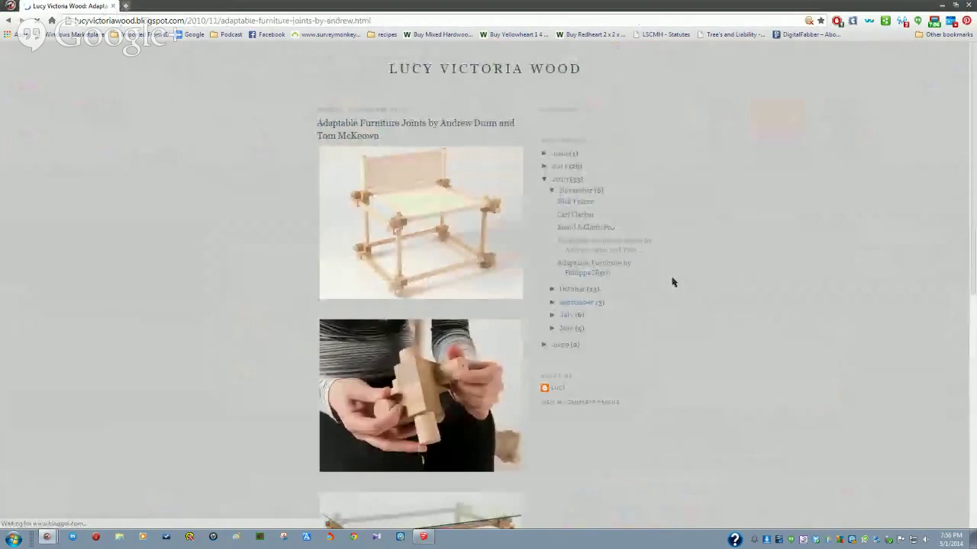
- Browse the chair, hand-held joint and glass-topped table photos, then go back
left_click(425, 219)
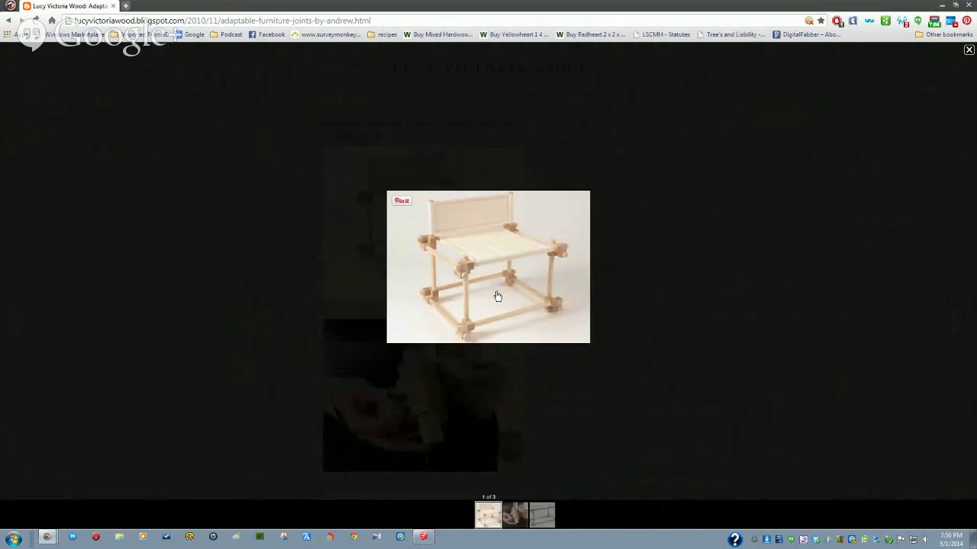
scroll(496, 296, "up", 7, "ctrl")
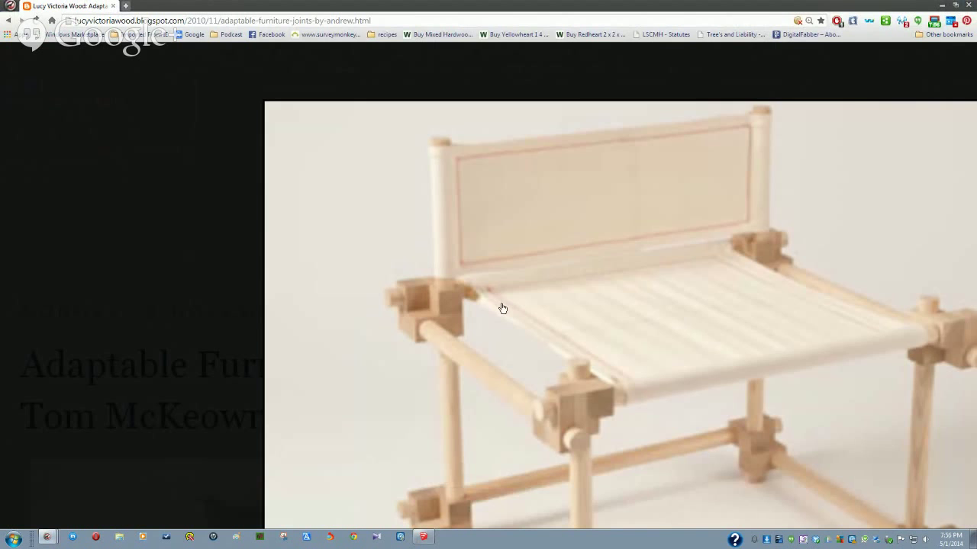
left_click(448, 267)
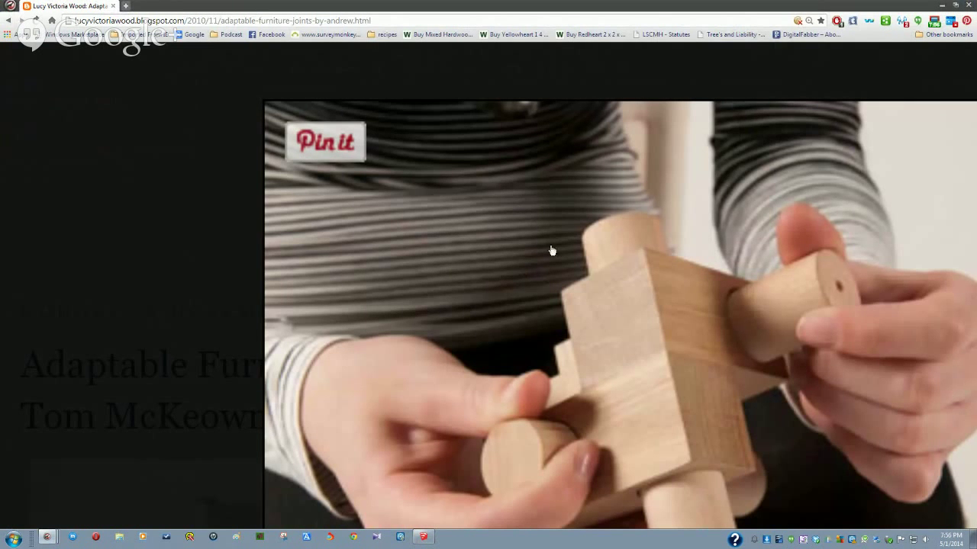
left_click(436, 218)
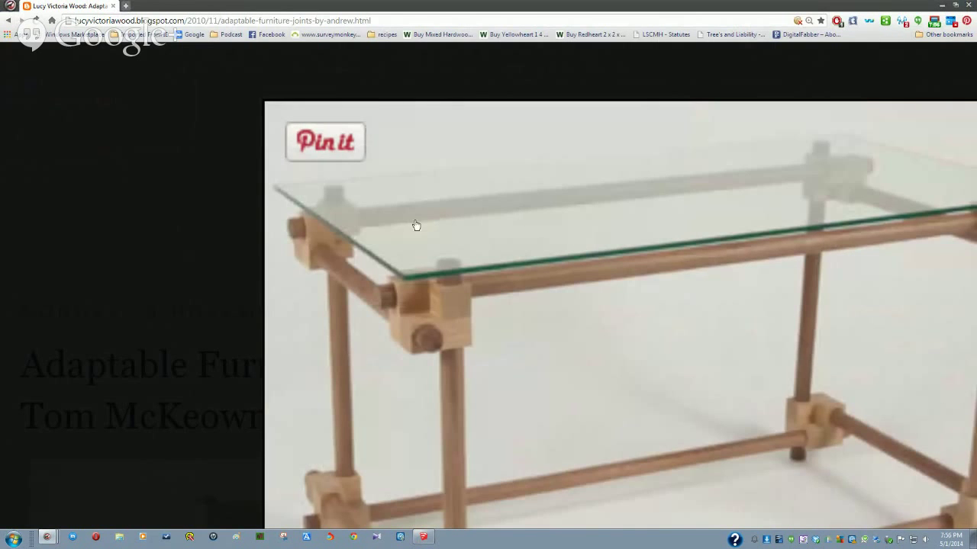
left_click(7, 22)
left_click(7, 23)
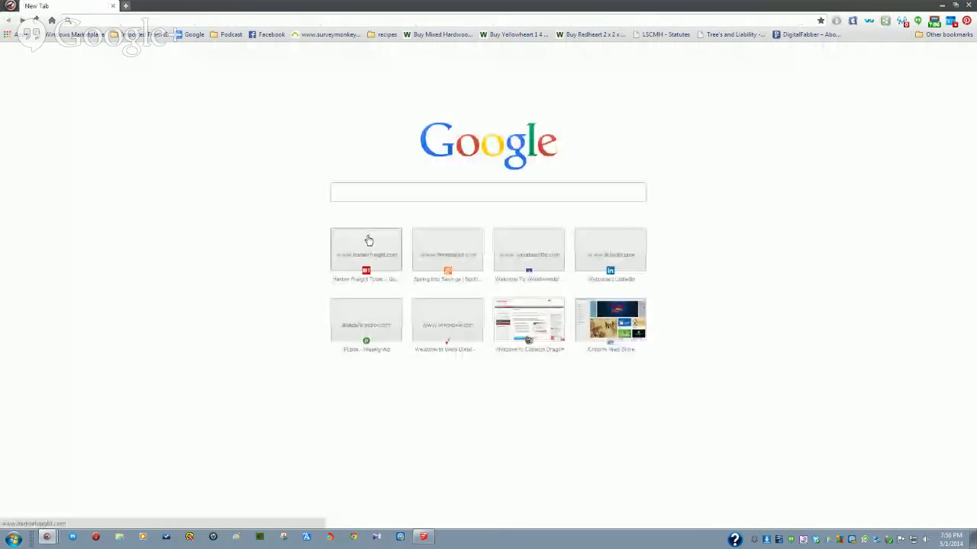
- Open the related shrink-wrap joinery article on dornob.com, then return to the results
left_click(22, 21)
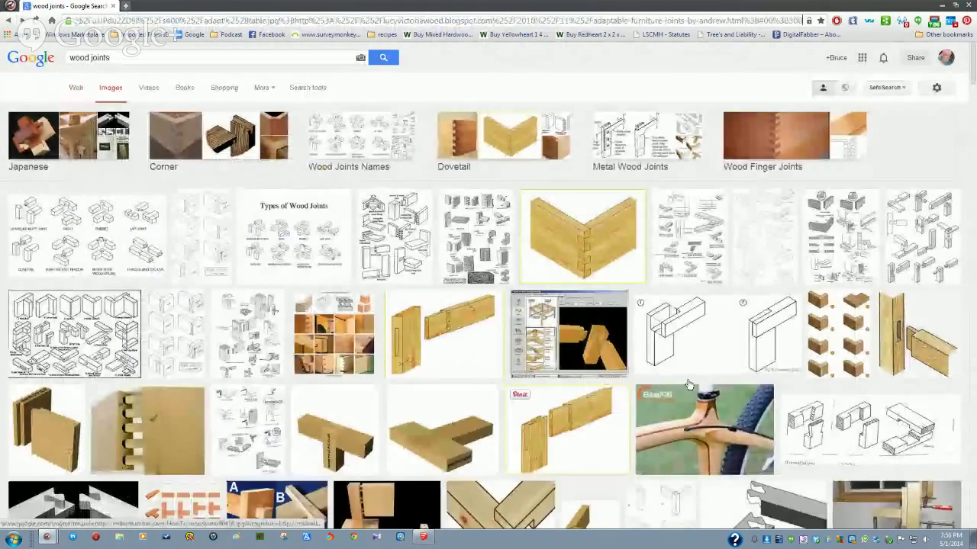
scroll(342, 318, "down", 7)
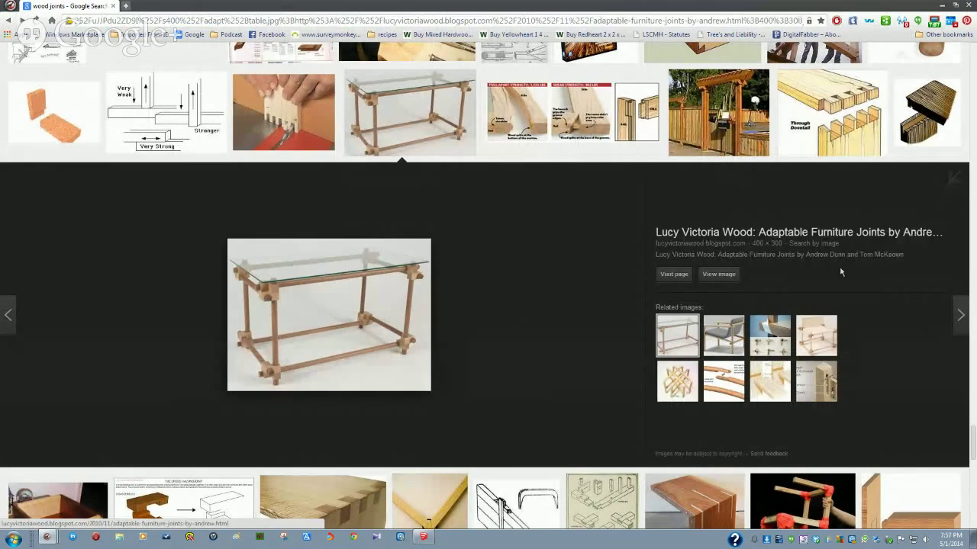
left_click(769, 350)
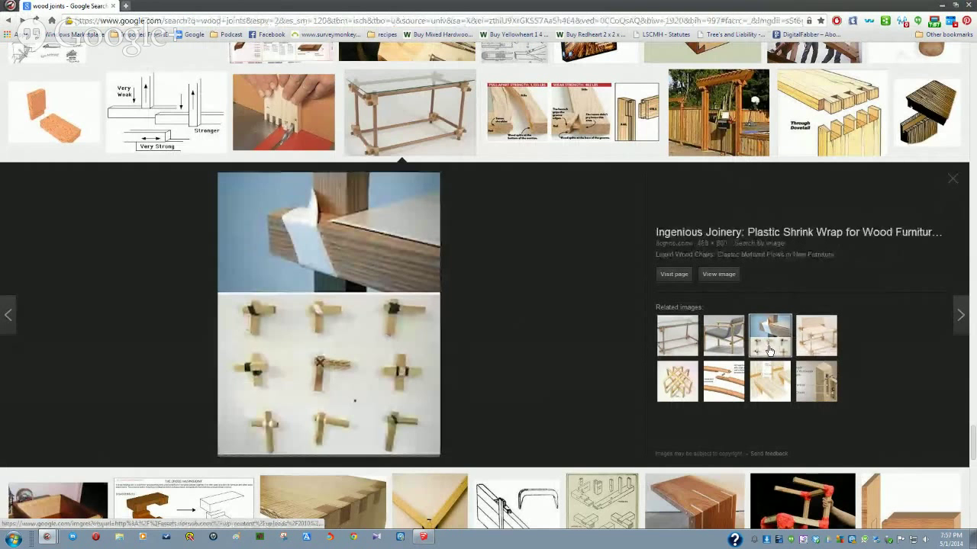
left_click(373, 366)
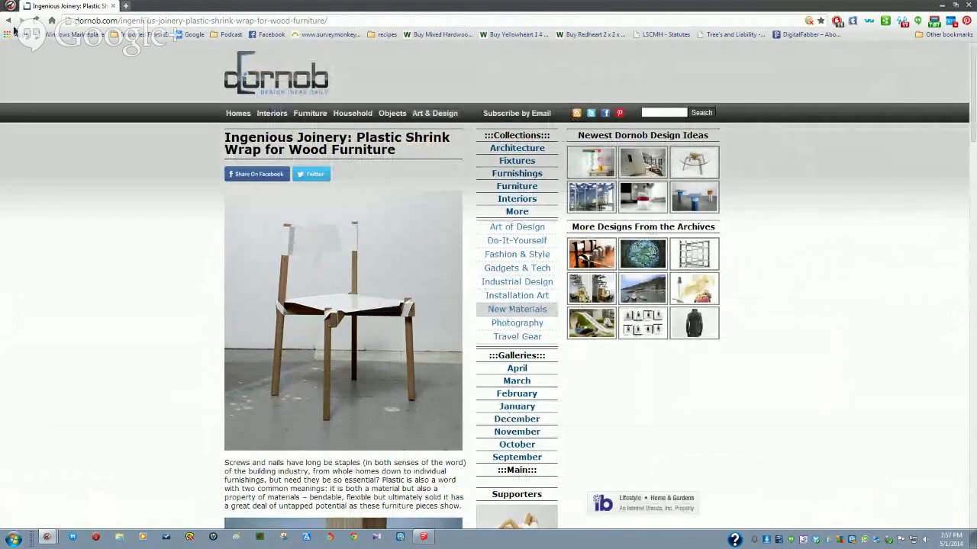
left_click(8, 20)
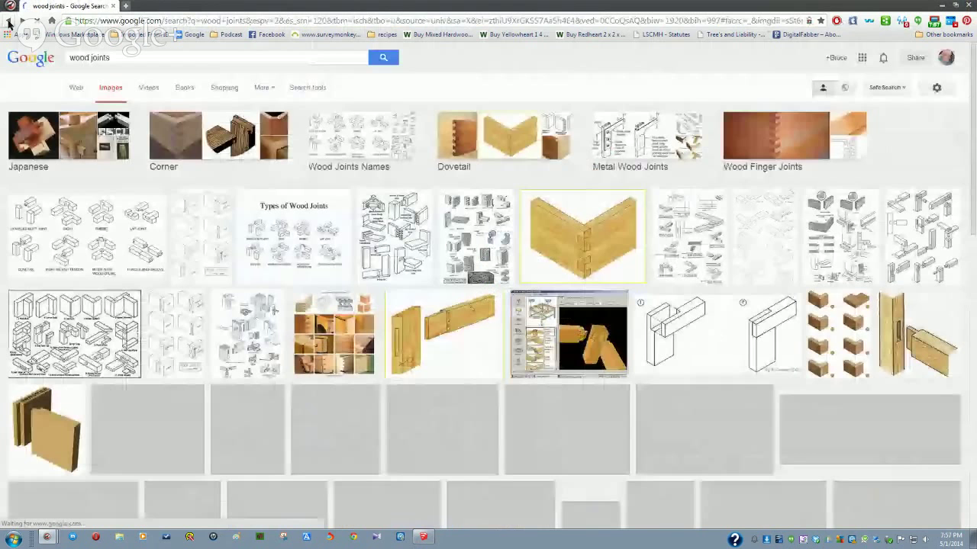
- Close the shrink-wrap joinery image preview
scroll(436, 276, "down", 1, "ctrl")
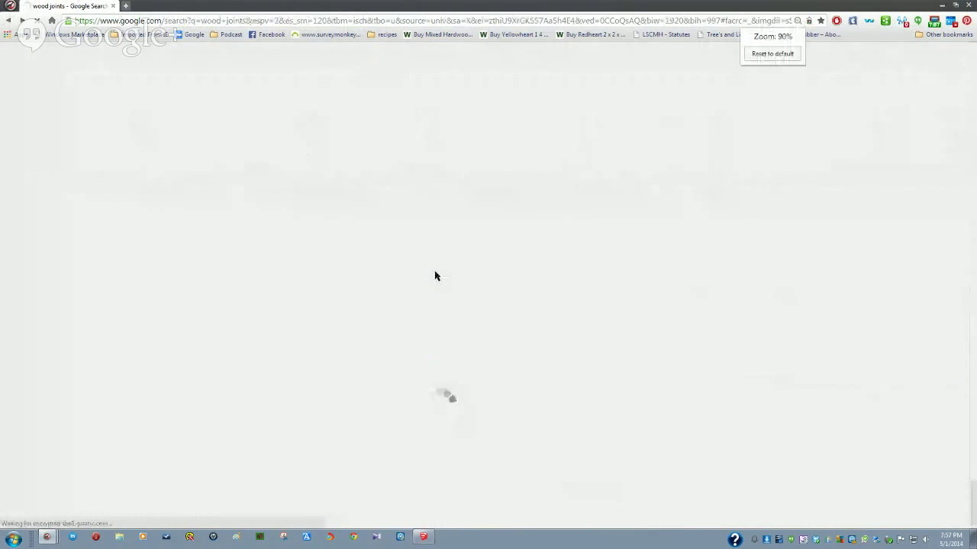
scroll(436, 276, "down", 8)
left_click(436, 275)
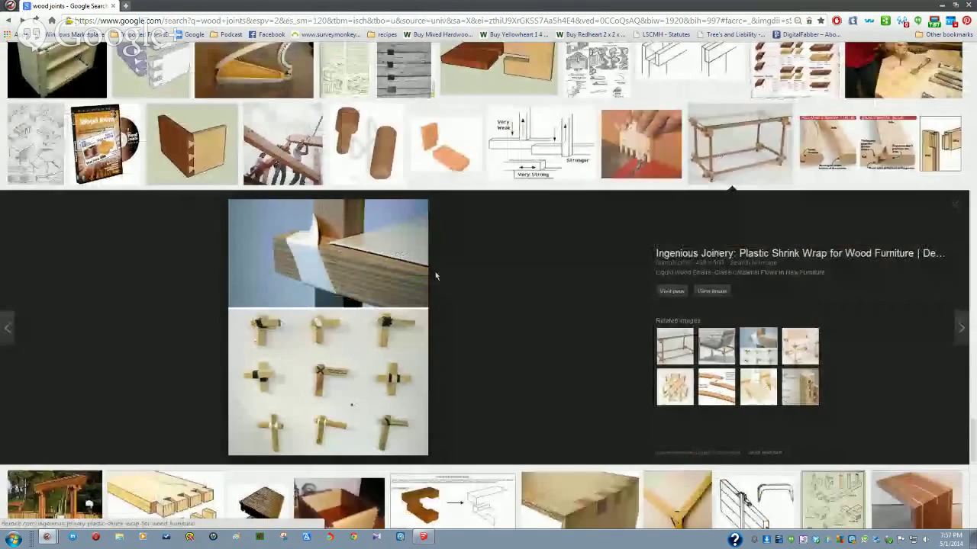
left_click(957, 209)
- Find the half-lap scarf joint drawing and open its chestofbooks.com source page
scroll(776, 273, "down", 2)
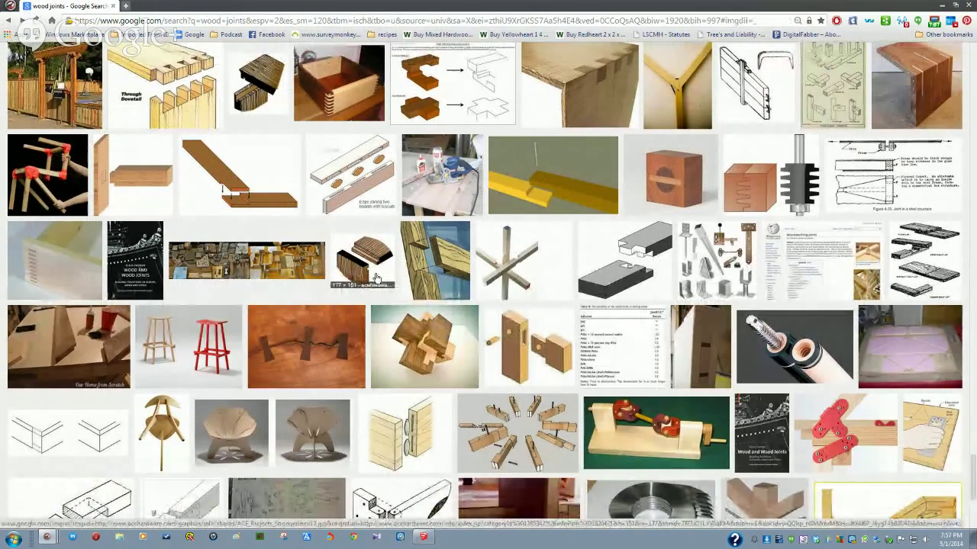
scroll(376, 288, "down", 3)
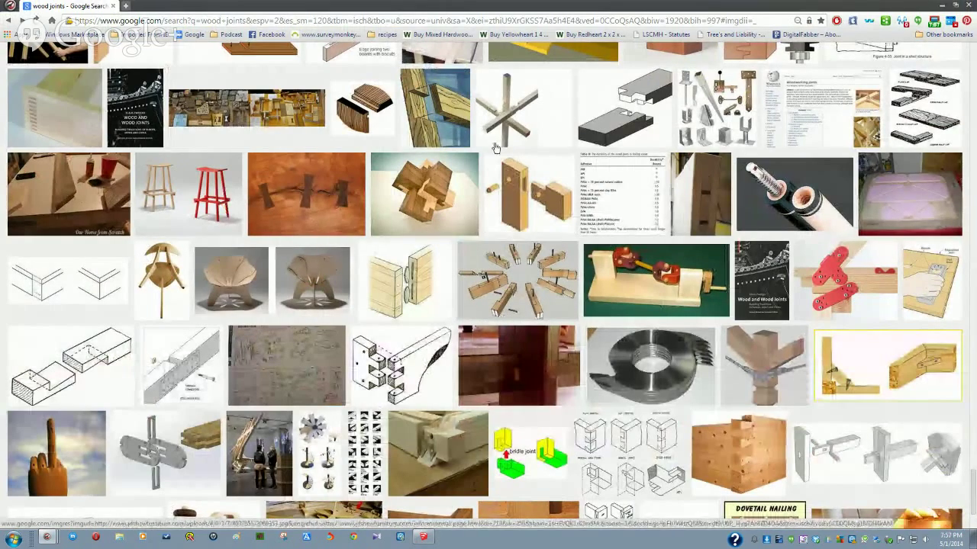
scroll(398, 370, "down", 3)
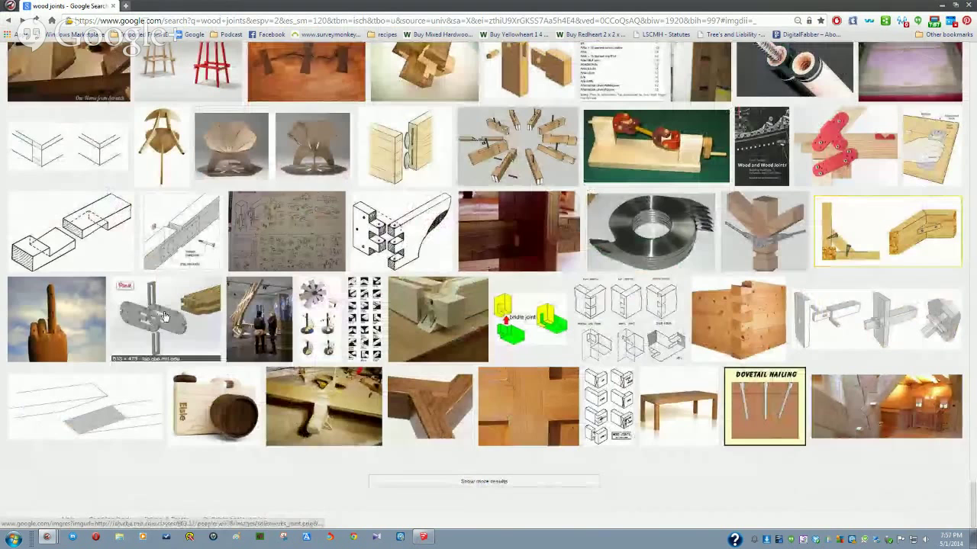
left_click(62, 255)
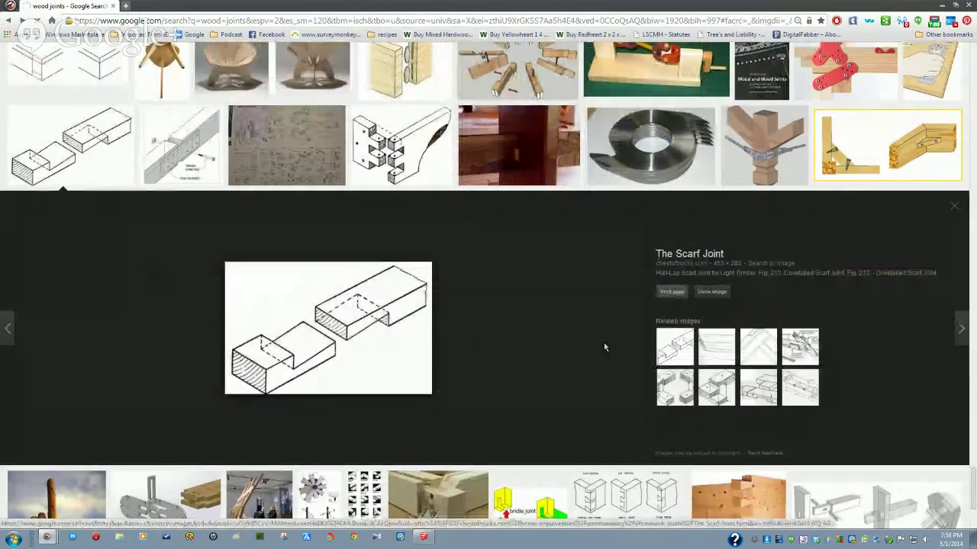
left_click(498, 395)
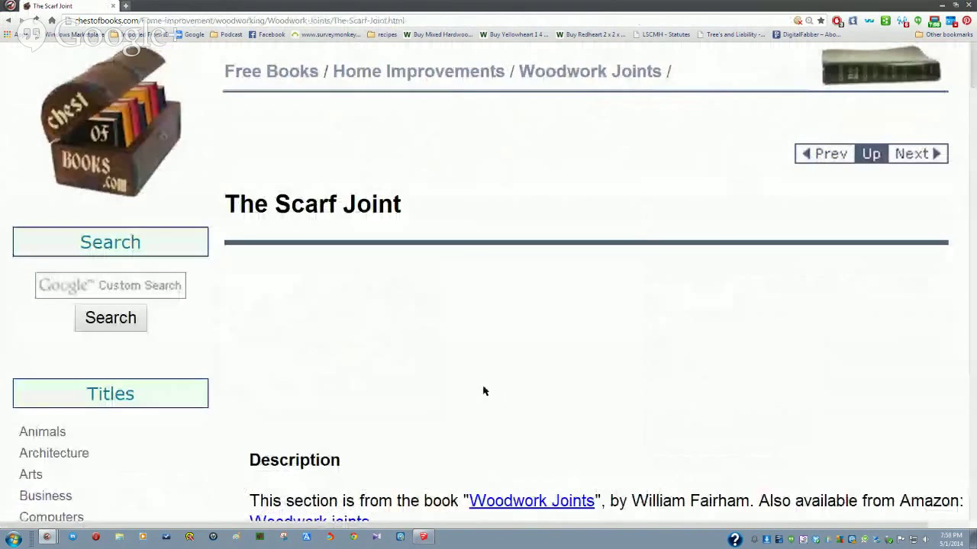
- Scroll the Scarf Joint article down to the scarf joint with vee'd ends, then shrink the Chrome window beside SketchUp
scroll(483, 391, "down", 2)
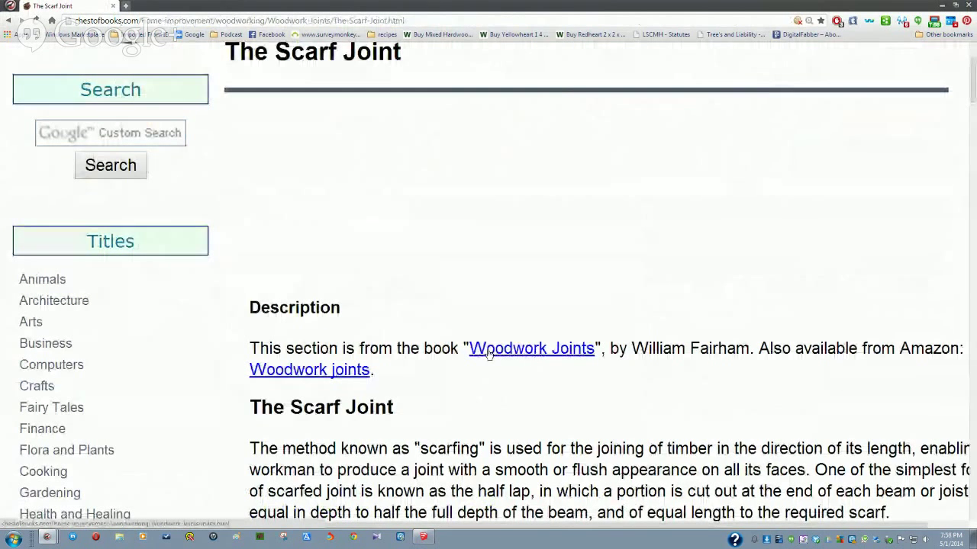
scroll(488, 353, "down", 4)
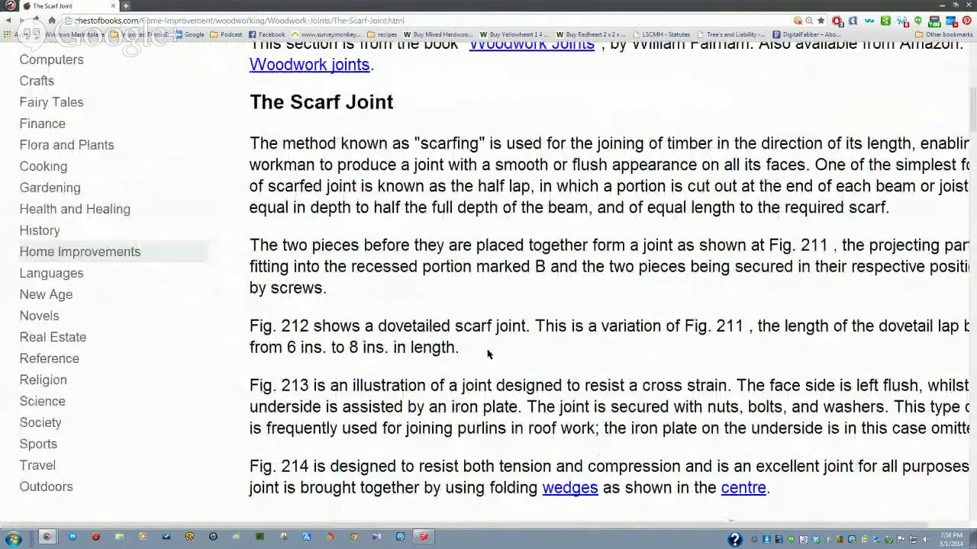
scroll(488, 353, "down", 3, "ctrl")
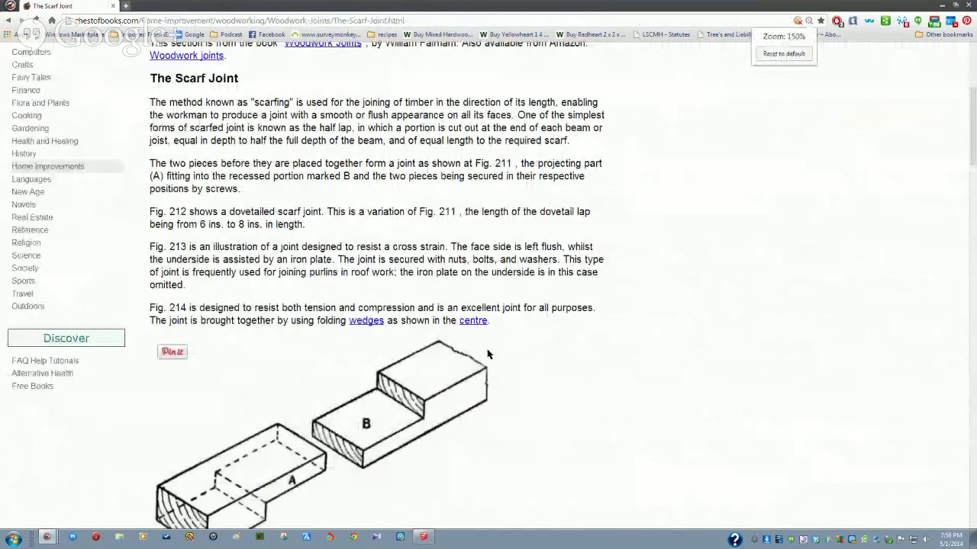
scroll(489, 354, "down", 2, "ctrl")
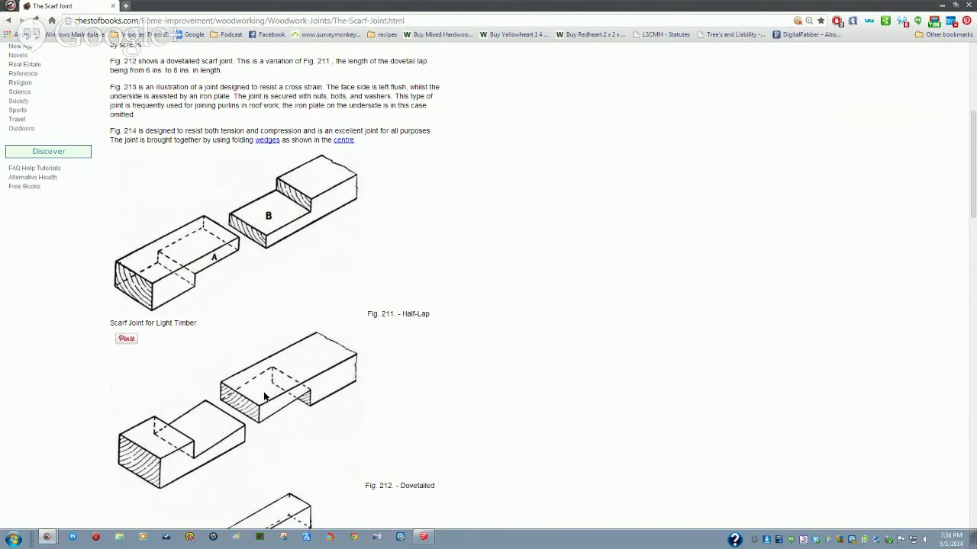
scroll(264, 396, "down", 2)
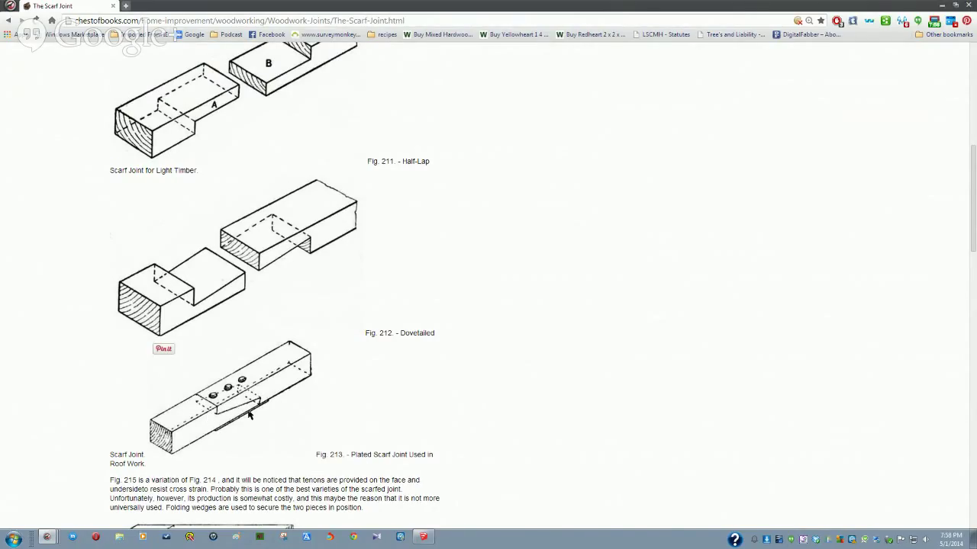
scroll(256, 446, "down", 2)
scroll(256, 447, "down", 2)
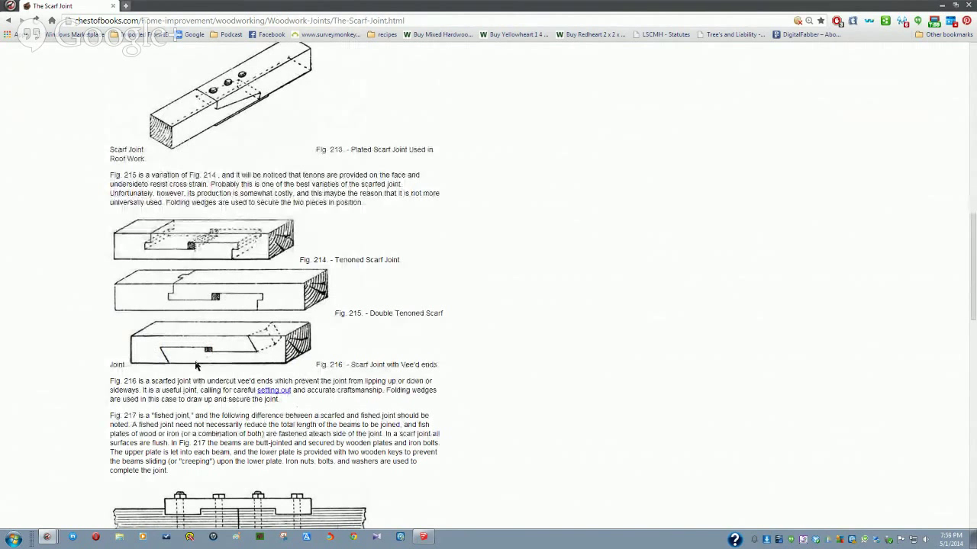
scroll(253, 320, "up", 2)
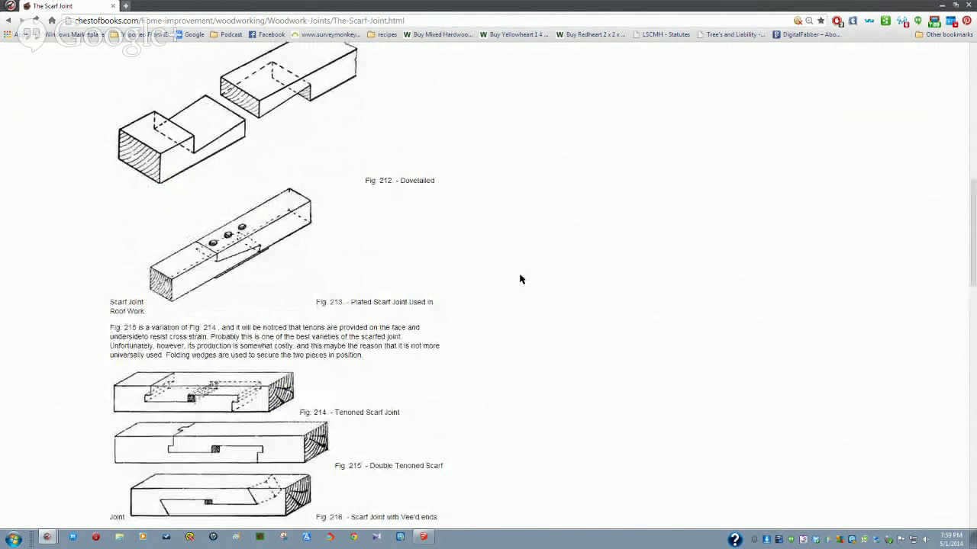
double_click(433, 7)
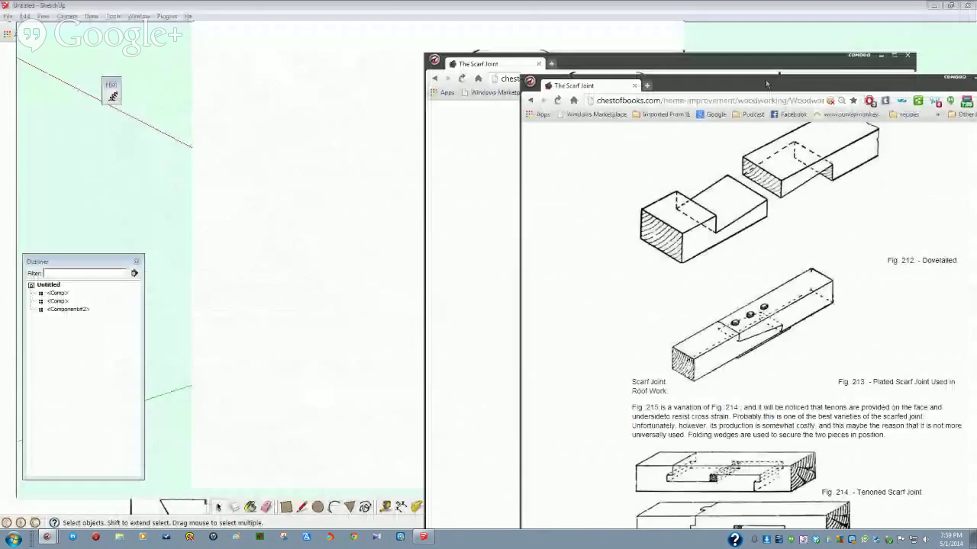
- Delete the post and both crossed boards, then return to the isometric view
left_click(377, 155)
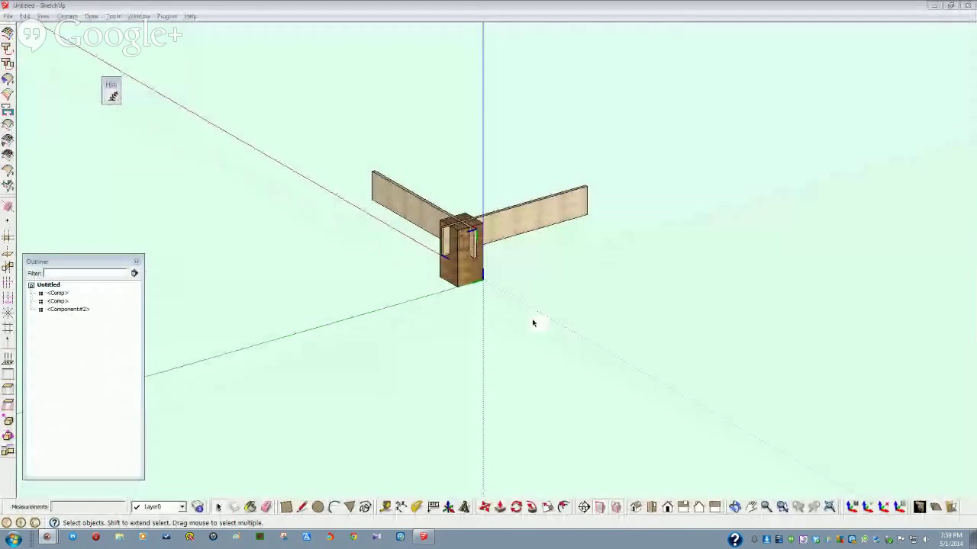
left_click(479, 276)
mouse_move(664, 341)
left_mouse_down()
mouse_move(574, 259)
mouse_move(461, 236)
left_mouse_up()
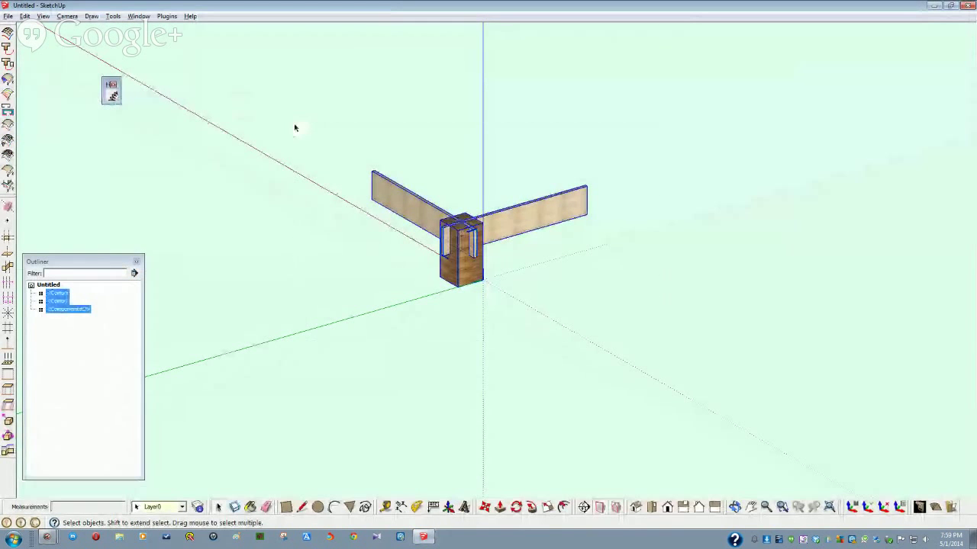
key("Delete")
middle_click_drag(212, 192, 251, 224)
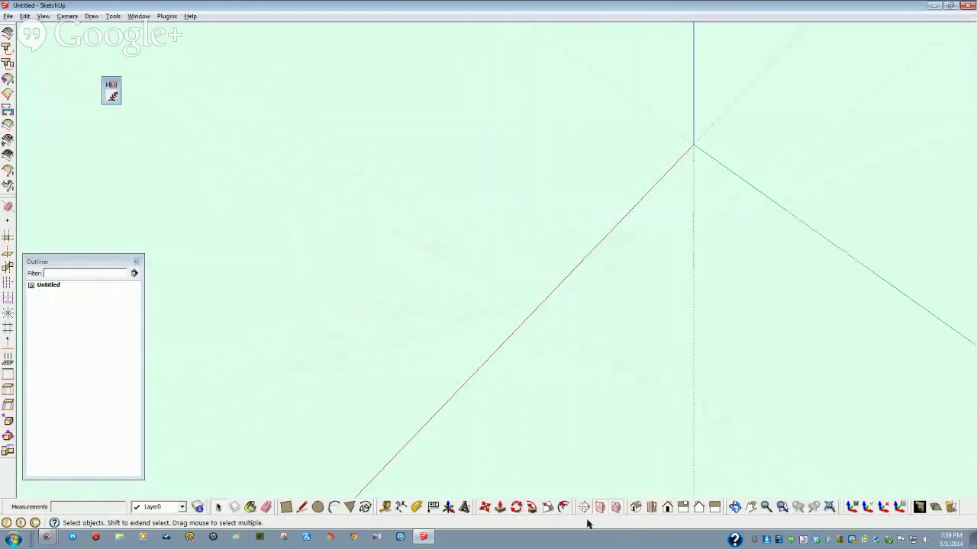
left_click(637, 508)
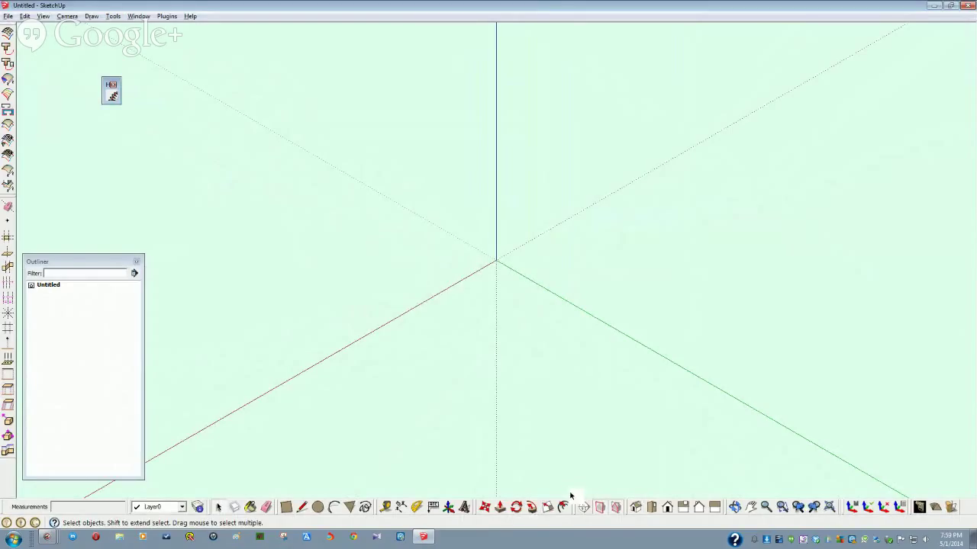
- Draw a 20 by 3.5 rectangle at the origin and make it Component#1
middle_click_drag(570, 496, 495, 480)
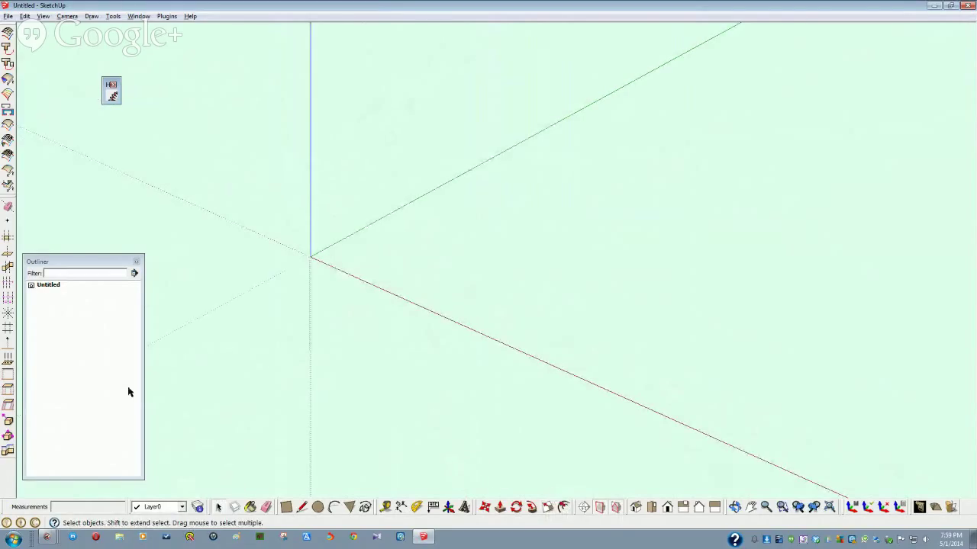
left_click(293, 508)
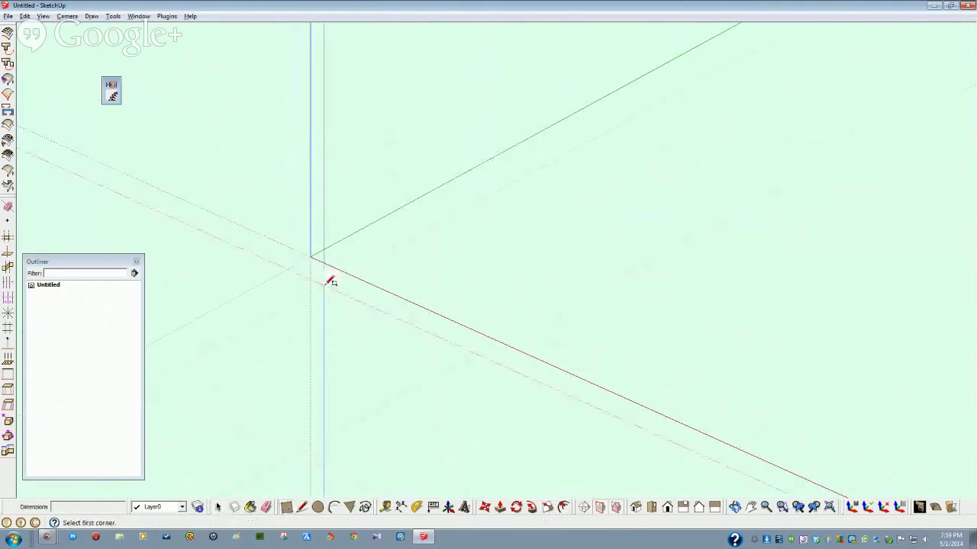
left_click(310, 257)
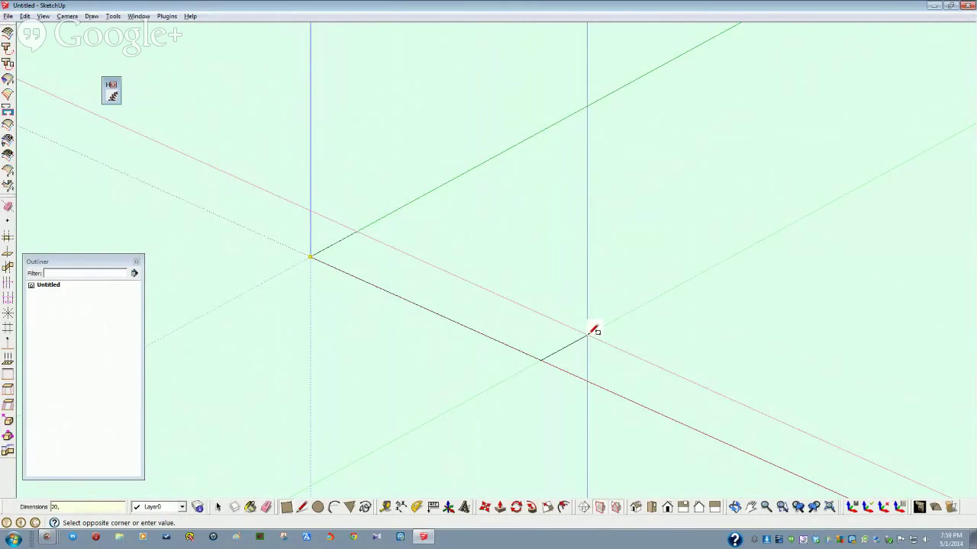
left_click(593, 331)
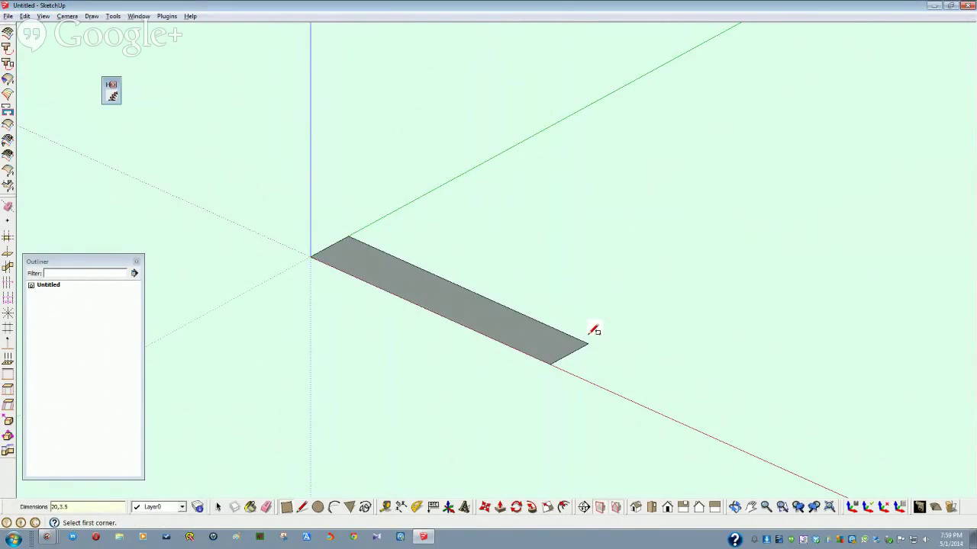
key("space")
left_click(511, 325)
scroll(467, 317, "up", 1)
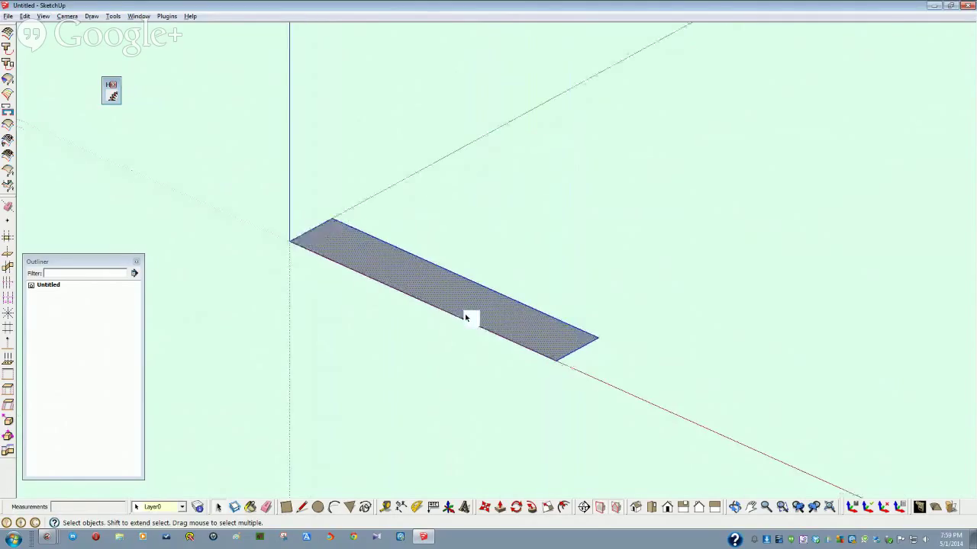
scroll(467, 317, "up", 1)
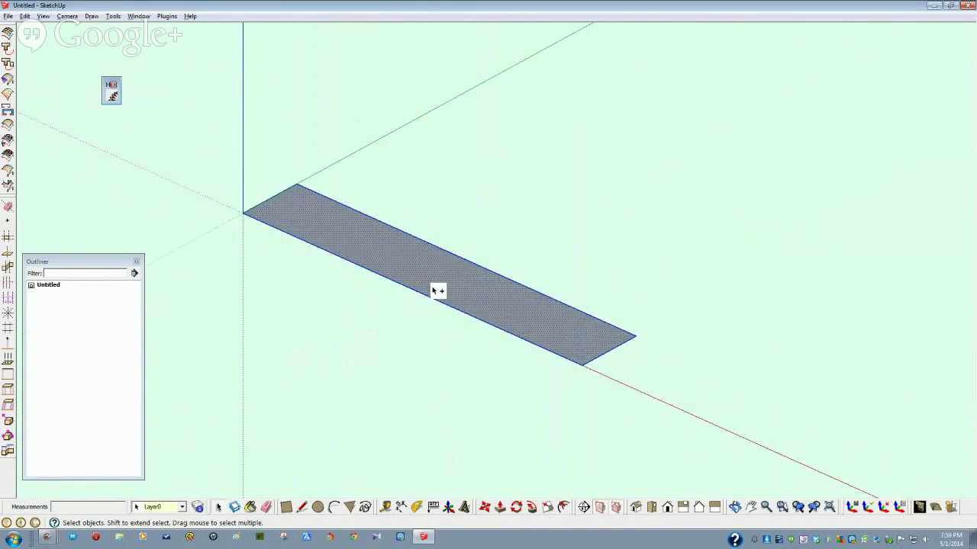
key("g")
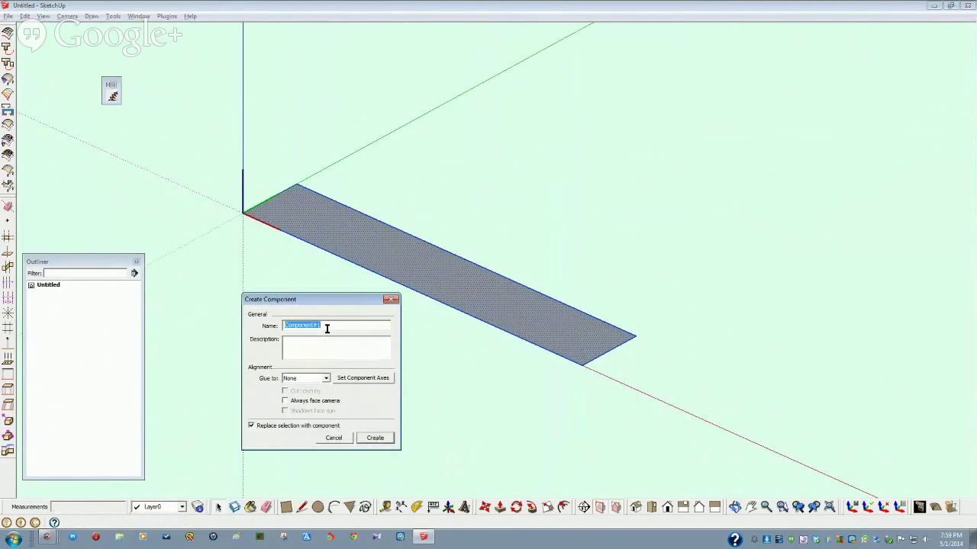
left_click(374, 438)
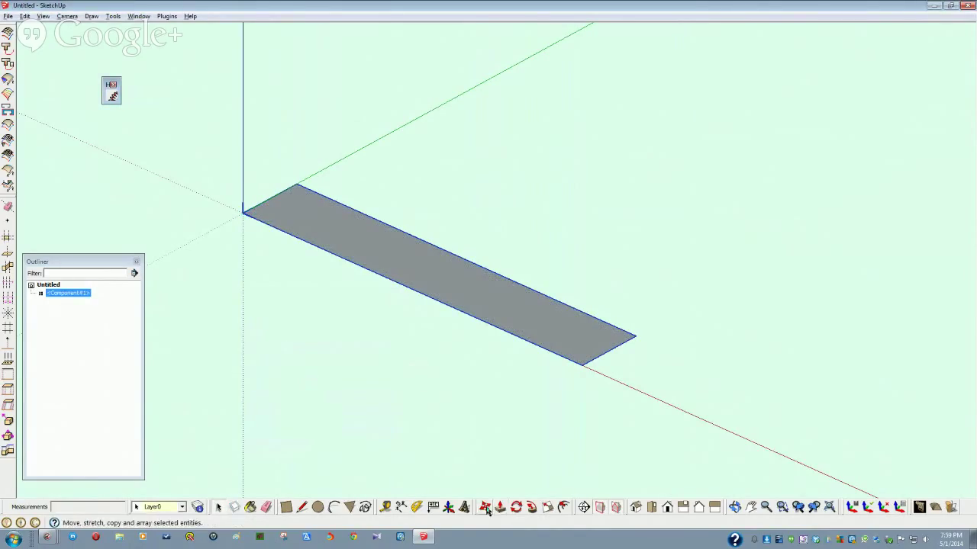
- Inside Component#1, push/pull the face up .75 into a 3/4" thick board
double_click(498, 320)
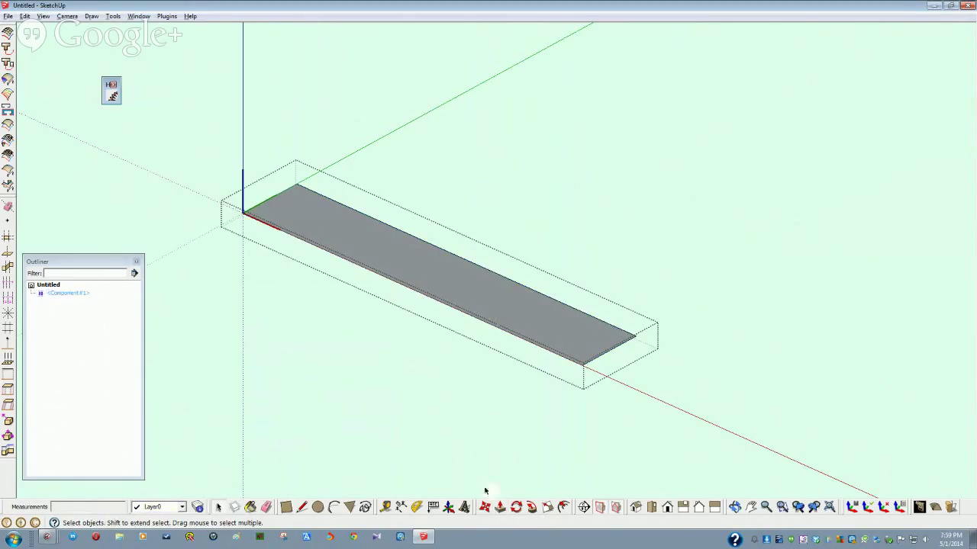
left_click(500, 507)
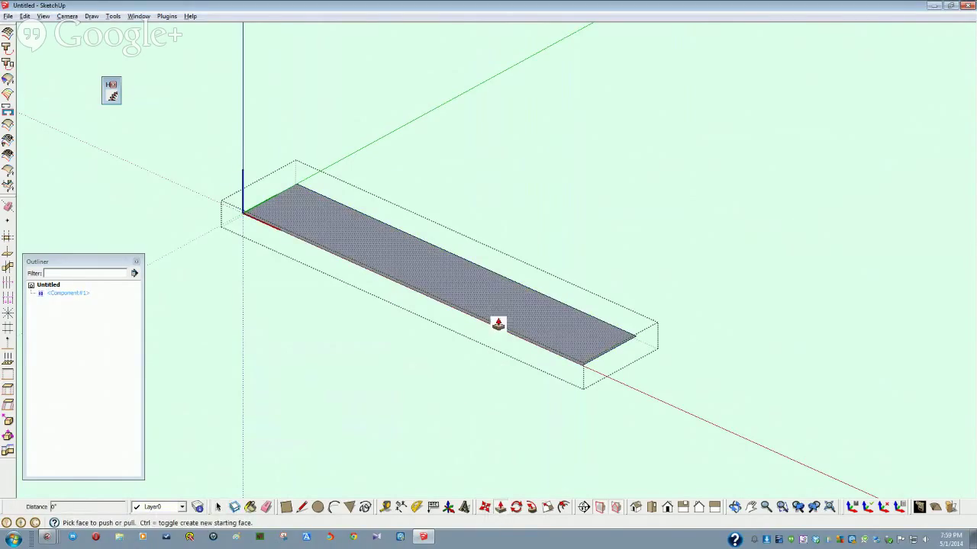
left_click_drag(497, 306, 497, 292)
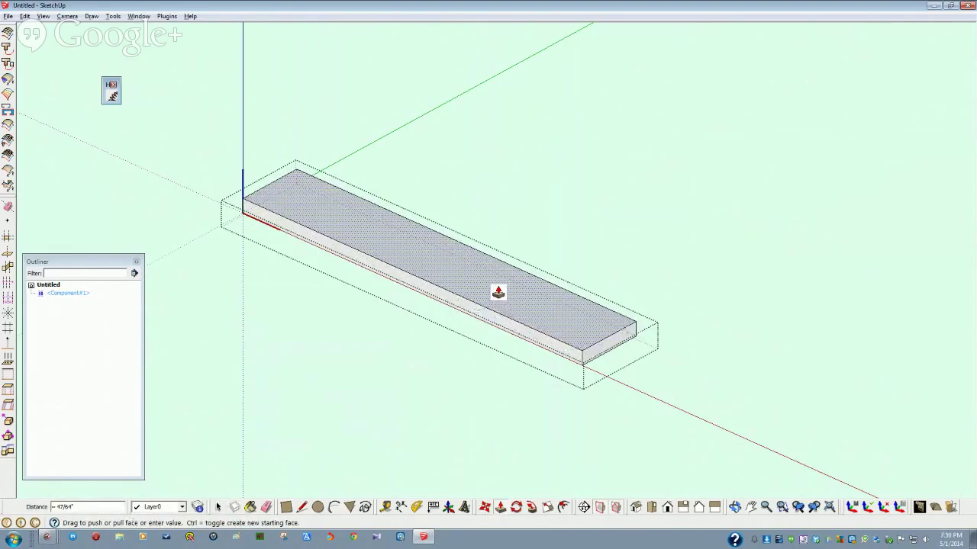
type(".75")
key("Return")
key("space")
left_click(443, 408)
key("F2")
middle_click_drag(441, 410, 746, 374)
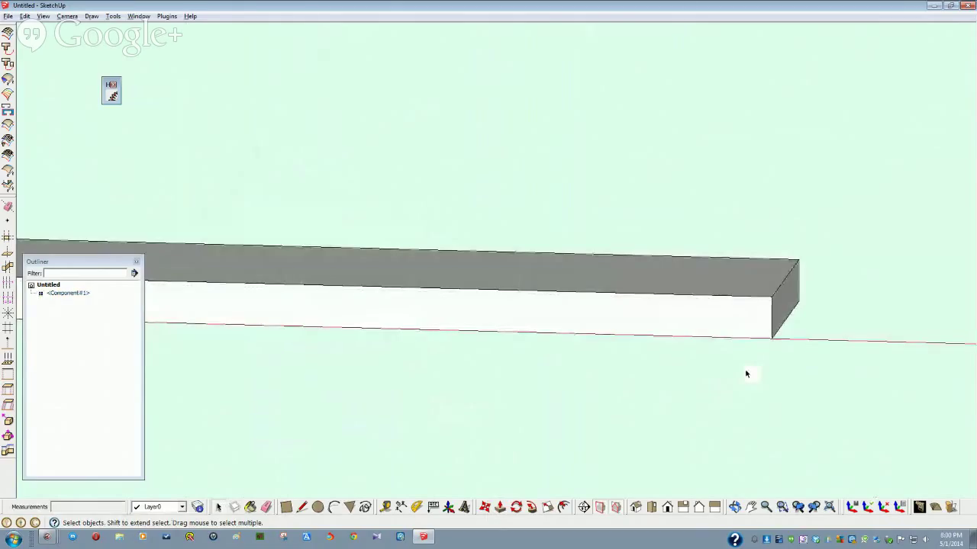
- Add guide lines across the board face and at its end, plus one 3.5" in from the end
scroll(746, 374, "down", 1)
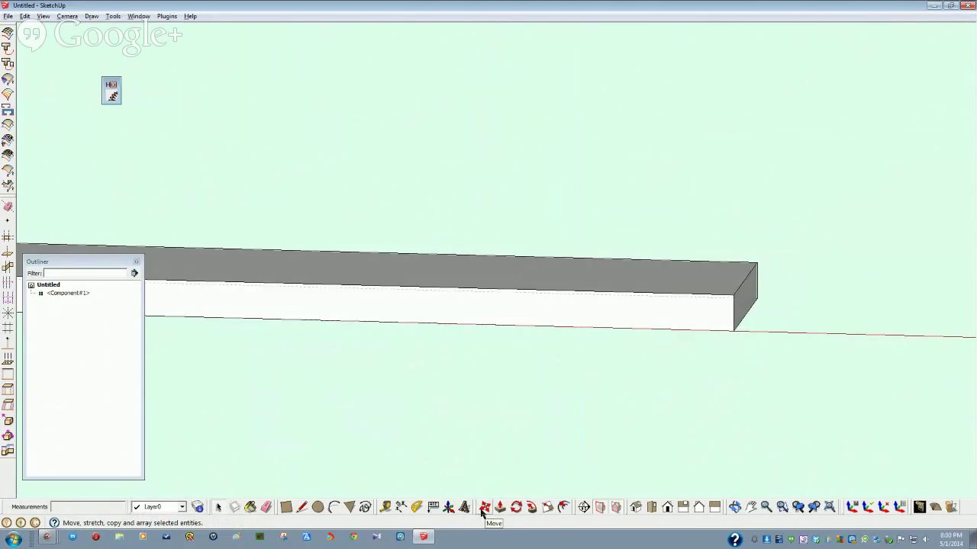
left_click(387, 509)
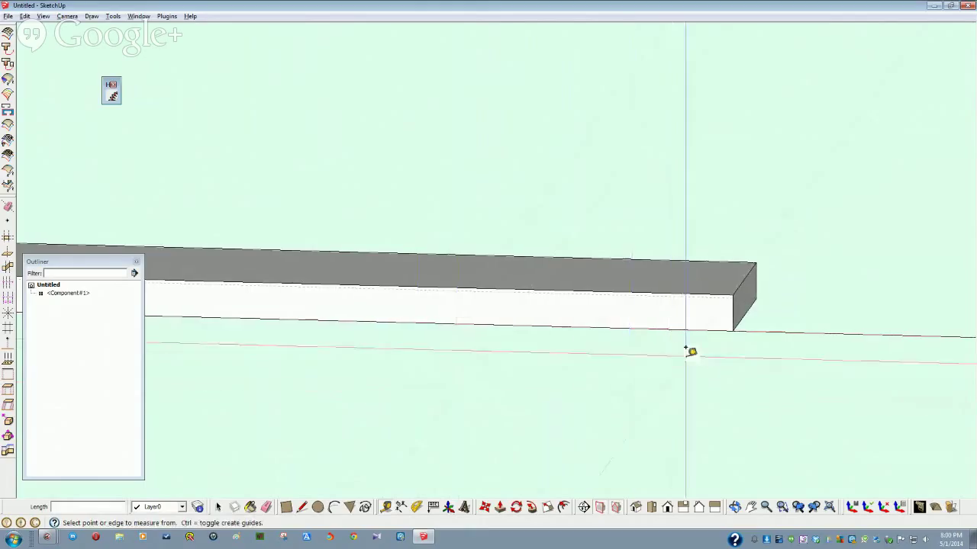
left_click(636, 329)
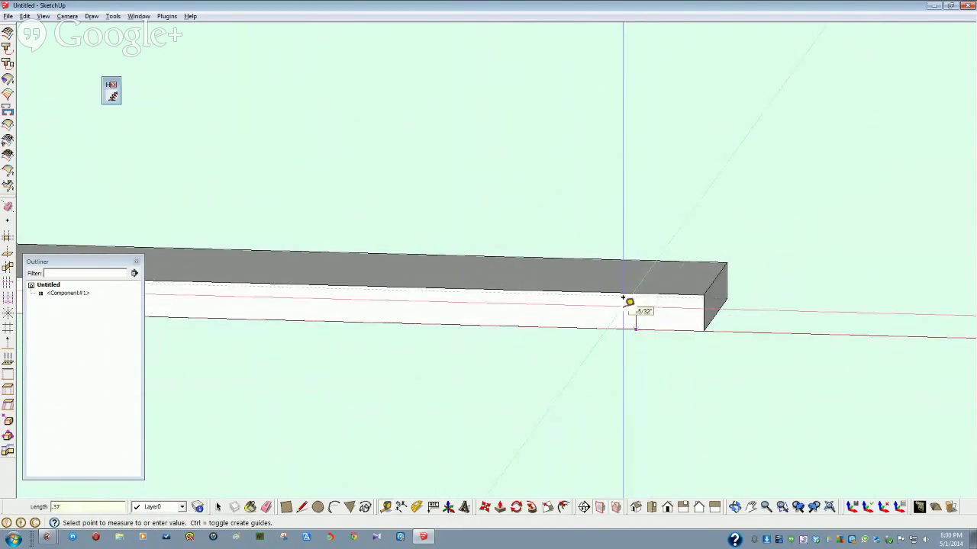
left_click(623, 299)
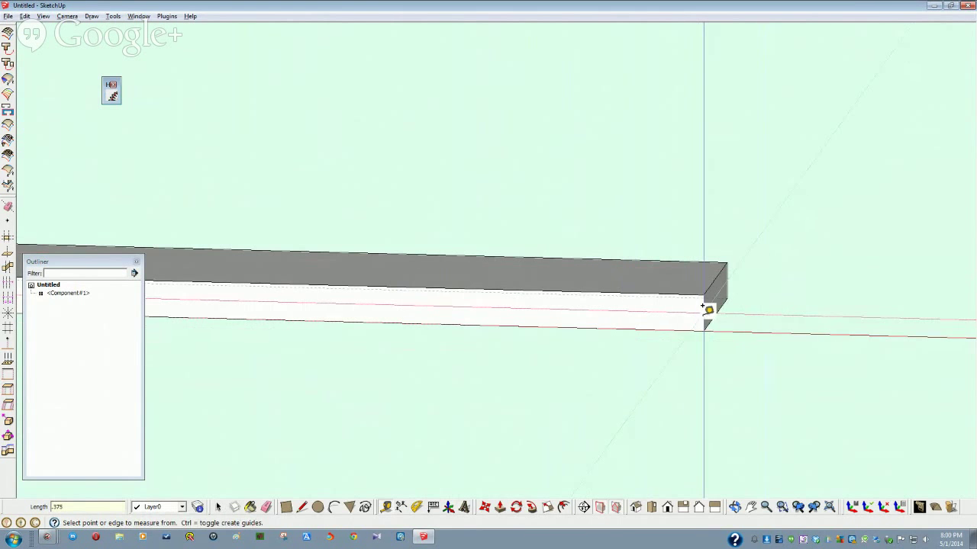
scroll(708, 319, "up", 2)
left_click(751, 331)
left_click(751, 331)
left_click(751, 319)
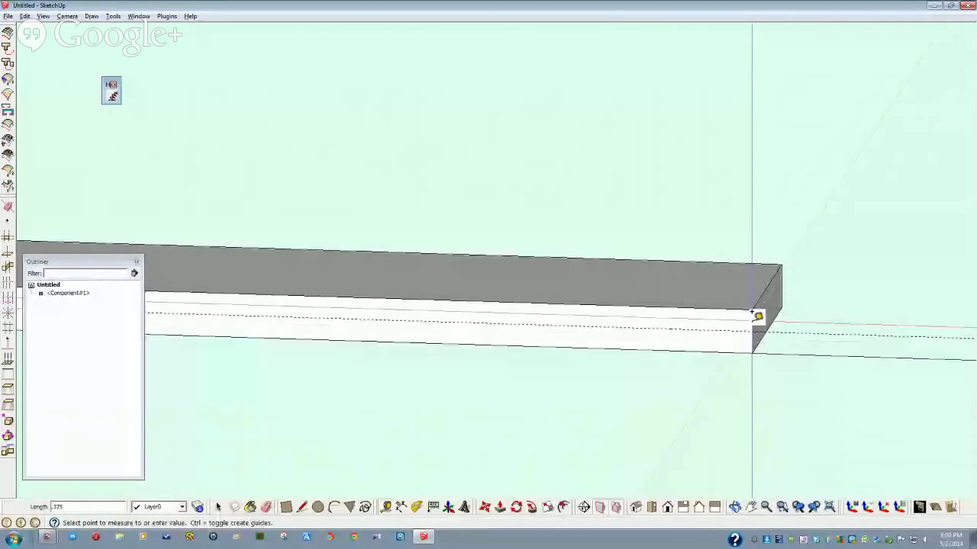
type("3.")
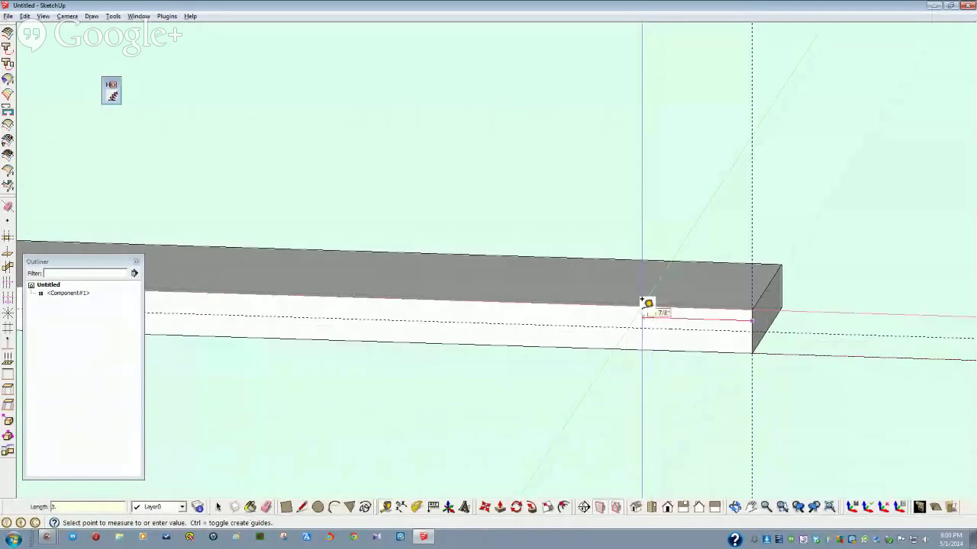
type("5")
key("Return")
- Draw a 3 1/2" by 3/8" rectangle on the side face near the end and select it
middle_click_drag(648, 304, 539, 303)
key("space")
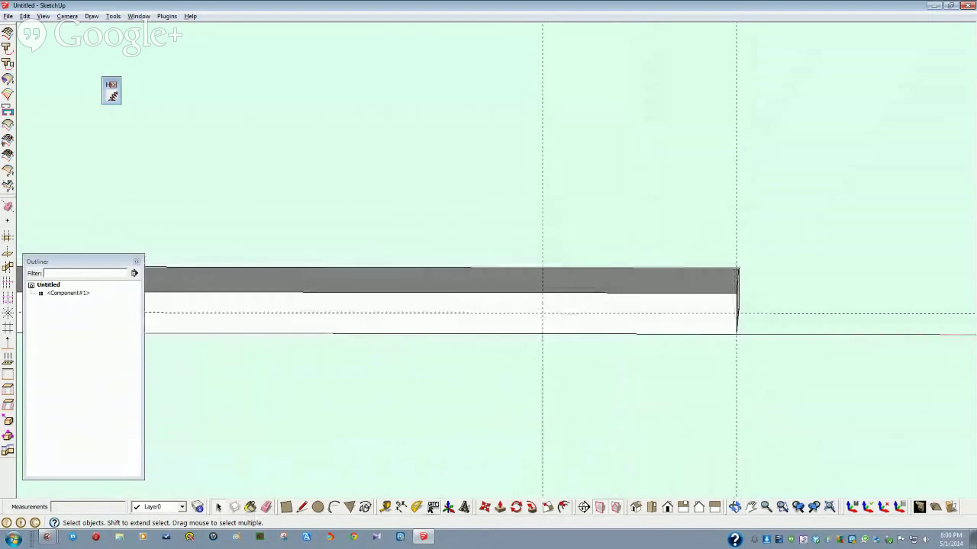
left_click(439, 312)
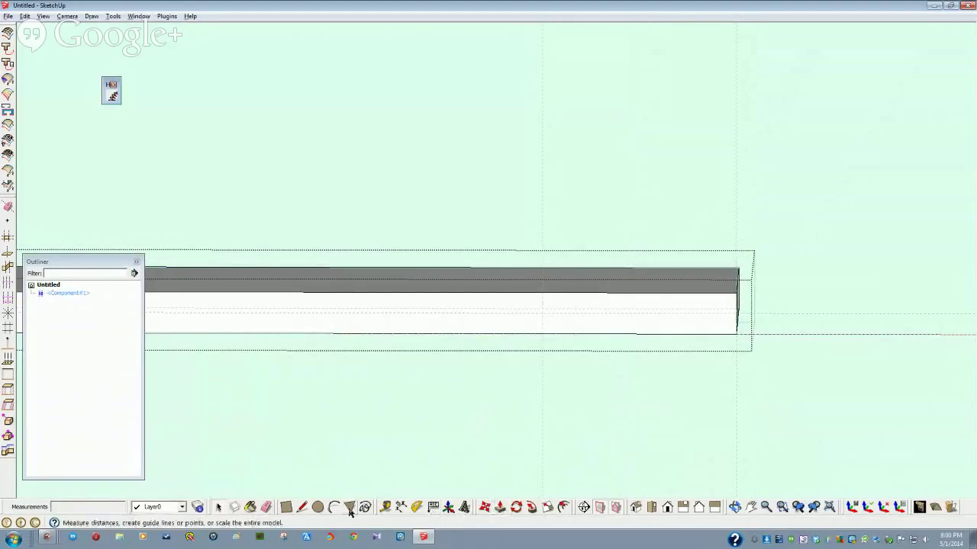
left_click(286, 508)
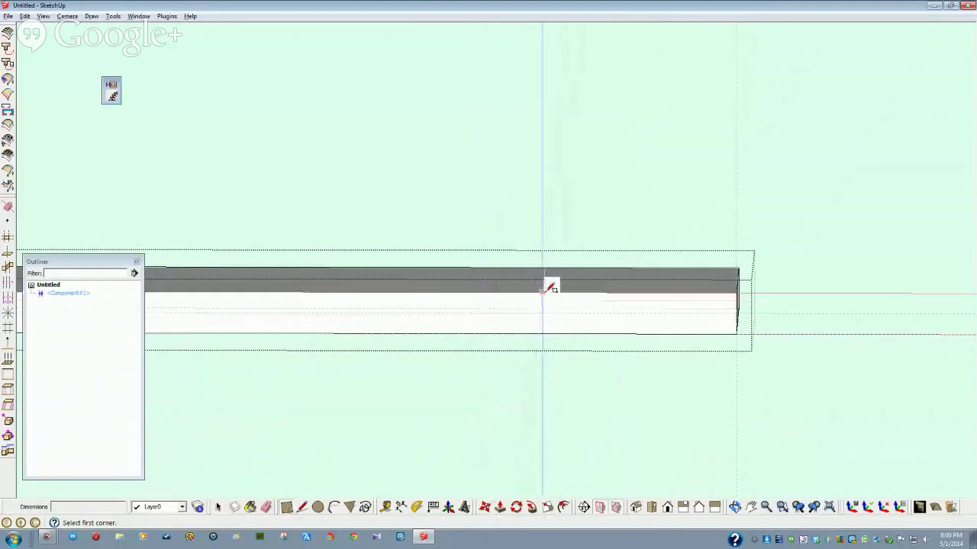
left_click(543, 292)
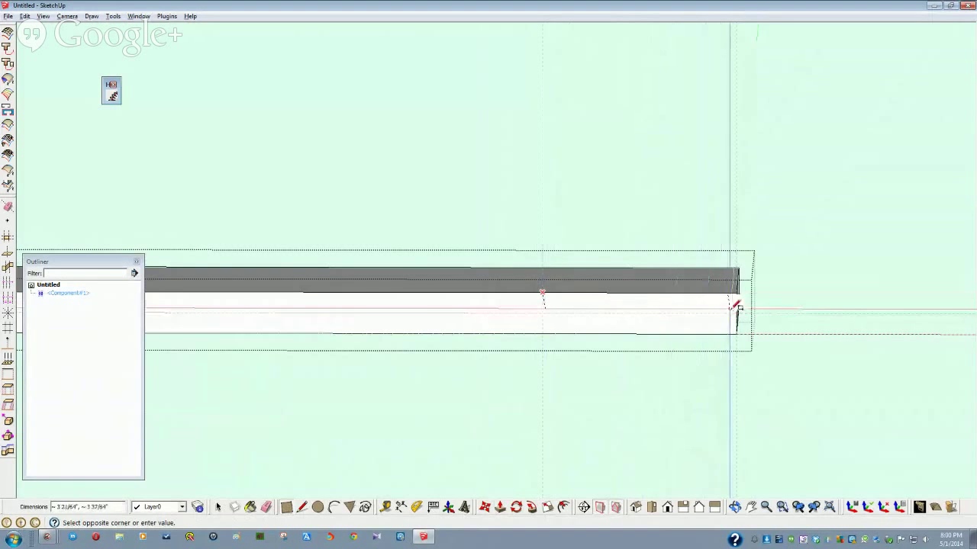
left_click(738, 313)
middle_click_drag(739, 313, 611, 305)
key("space")
left_click(592, 306)
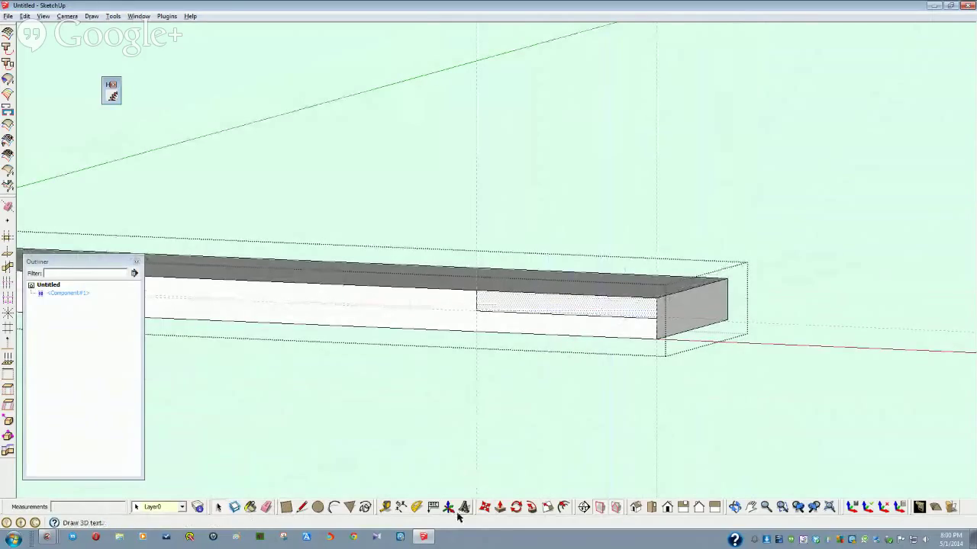
left_click(501, 510)
left_click(571, 311)
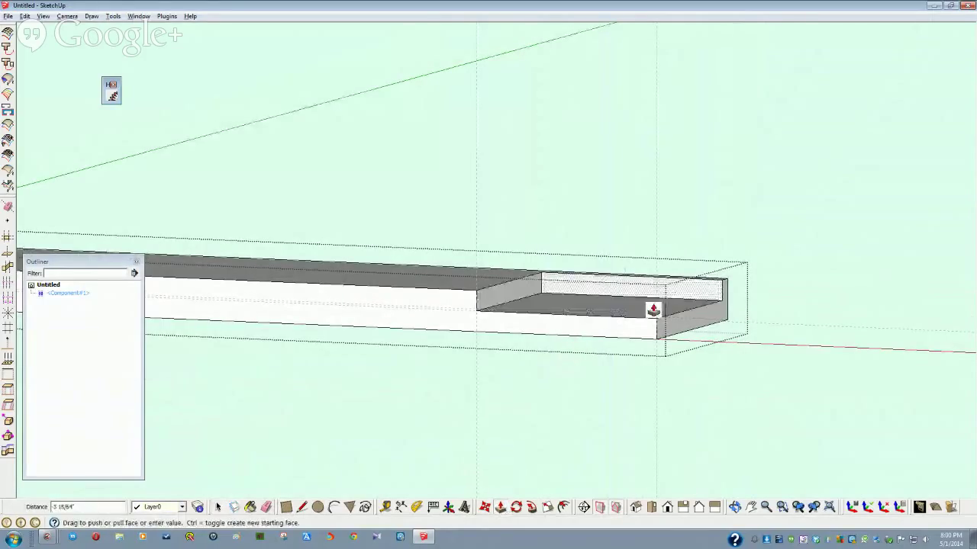
left_click(729, 327)
middle_click_drag(729, 327, 584, 545)
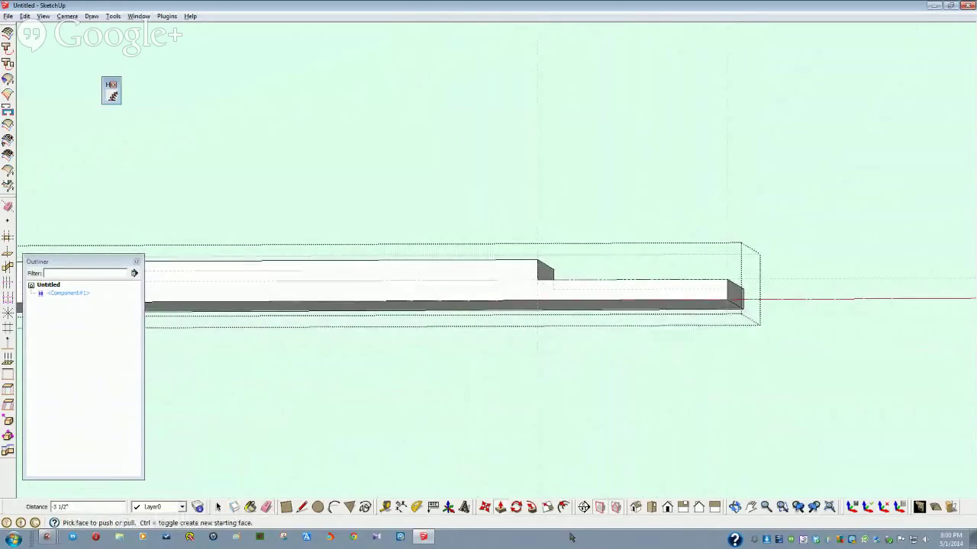
type("0")
key("Return")
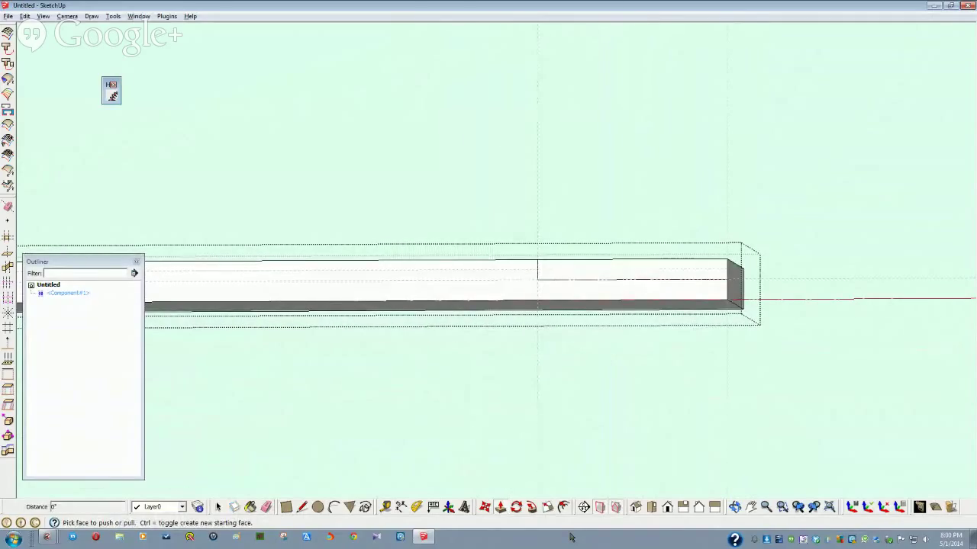
mouse_move(576, 505)
middle_mouse_down()
mouse_move(573, 453)
mouse_move(633, 386)
mouse_move(665, 375)
mouse_move(686, 336)
mouse_move(621, 364)
middle_mouse_up()
key("space")
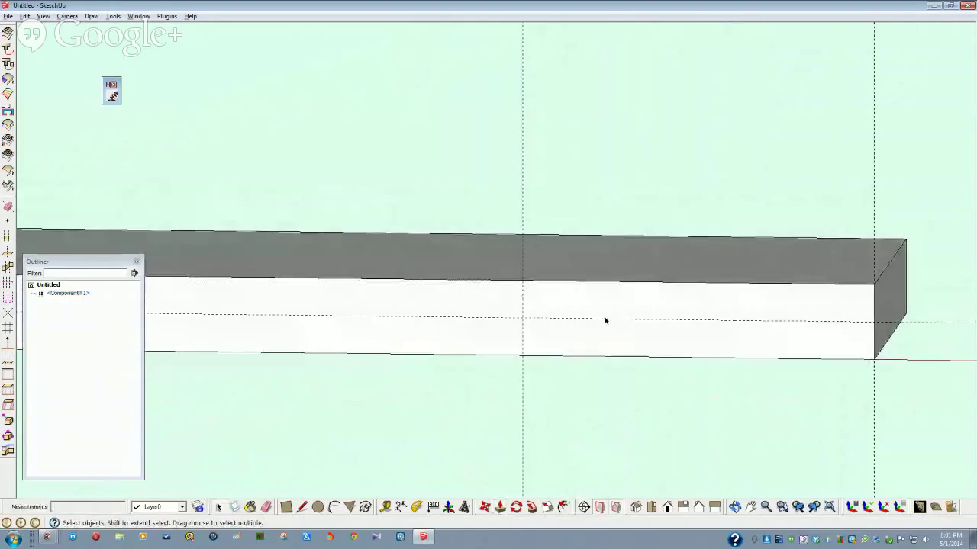
middle_click_drag(605, 320, 509, 317)
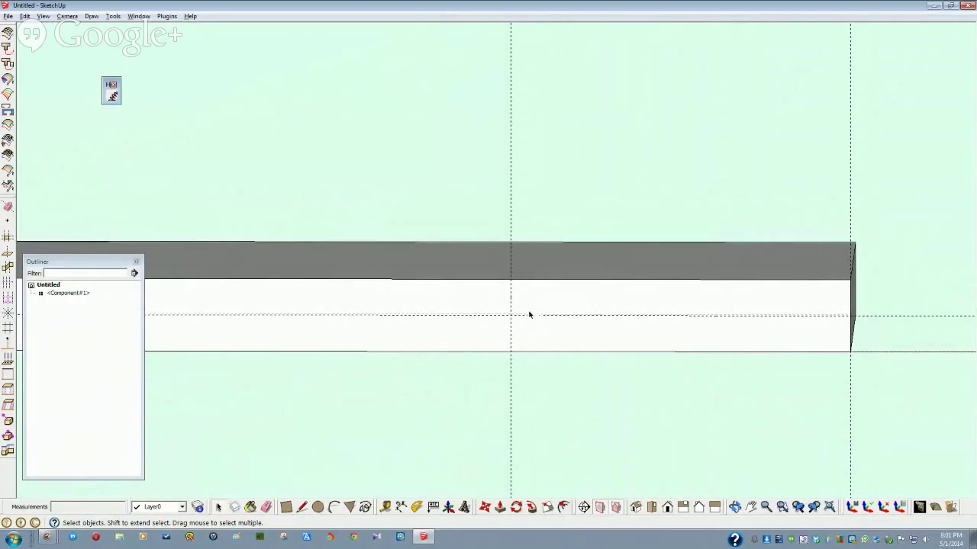
middle_click_drag(514, 321, 513, 321)
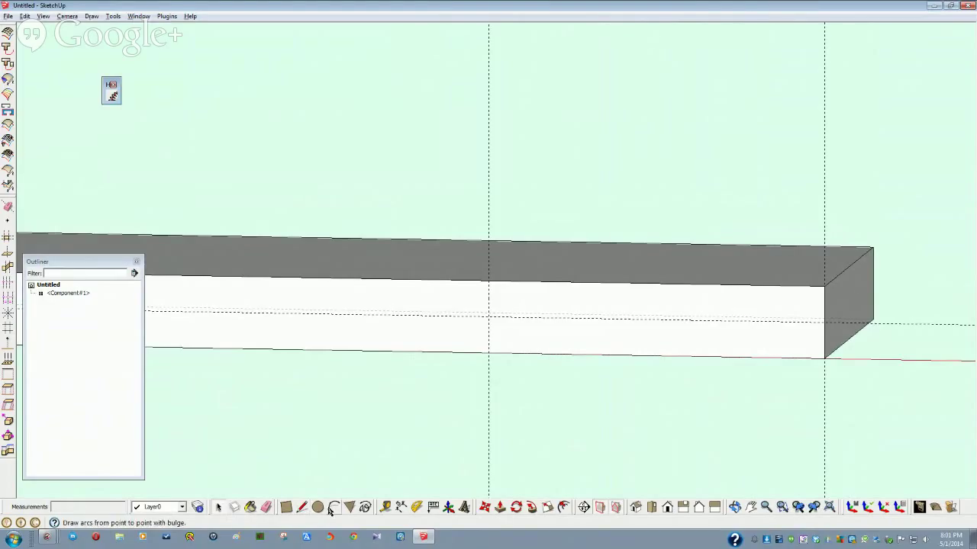
left_click(385, 507)
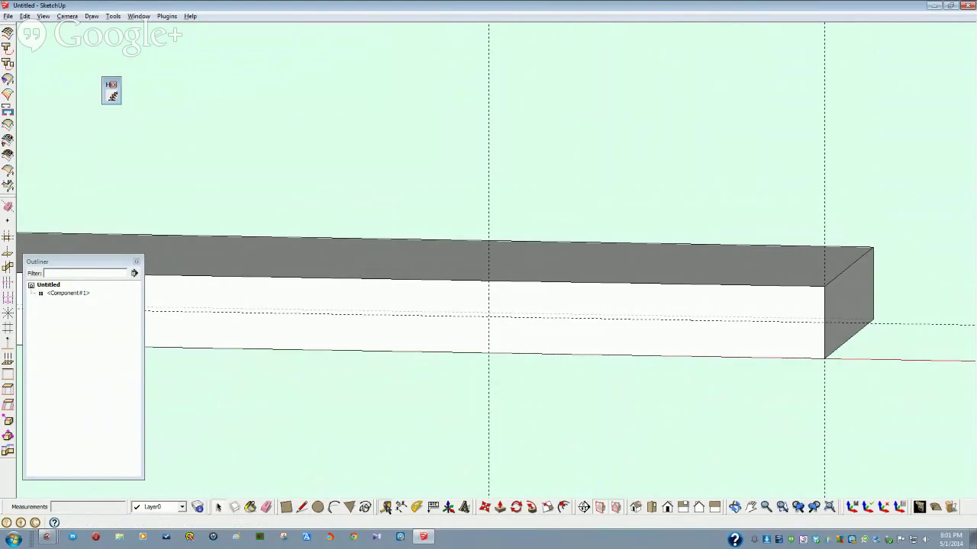
- Add guide lines on the board face offset 3/32" and 3/16" from the edge
left_click(539, 314)
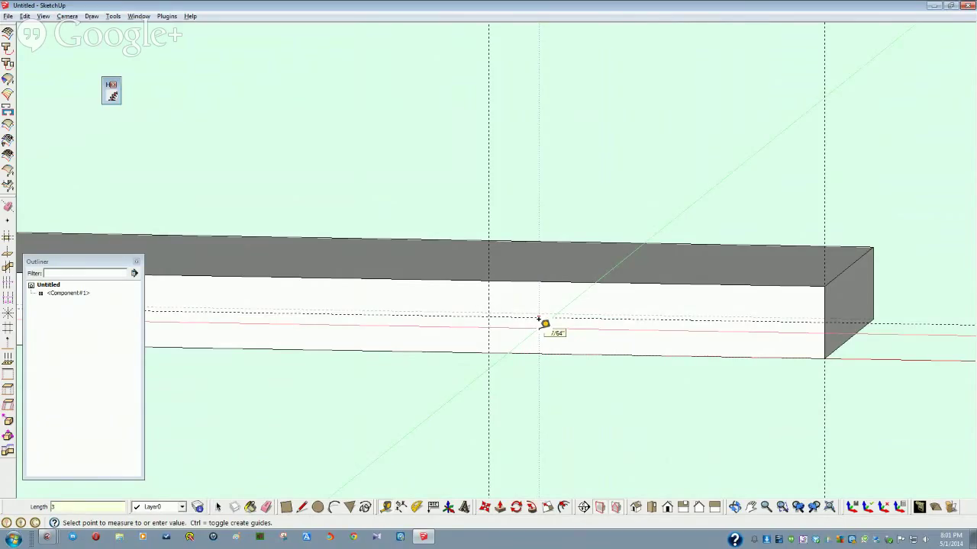
type("3/32")
key("Return")
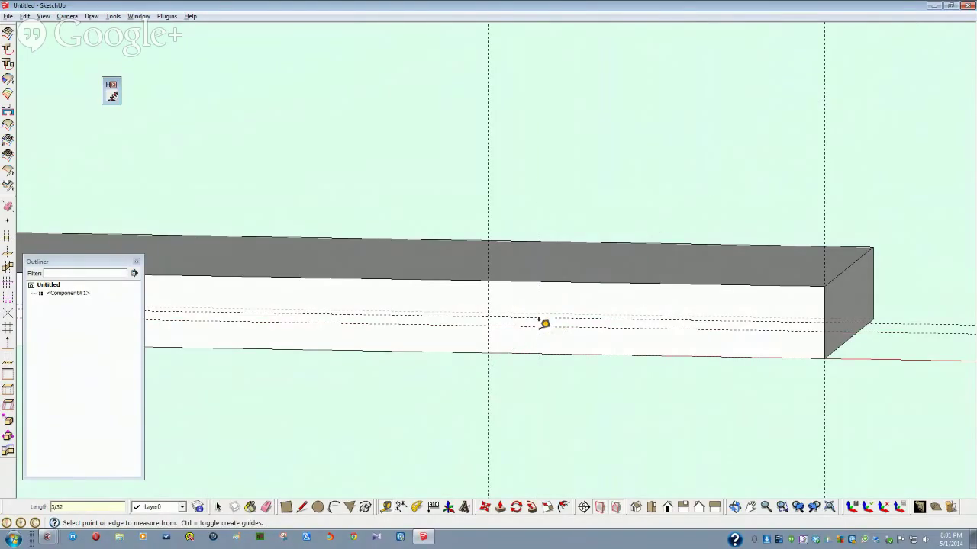
left_click(709, 316)
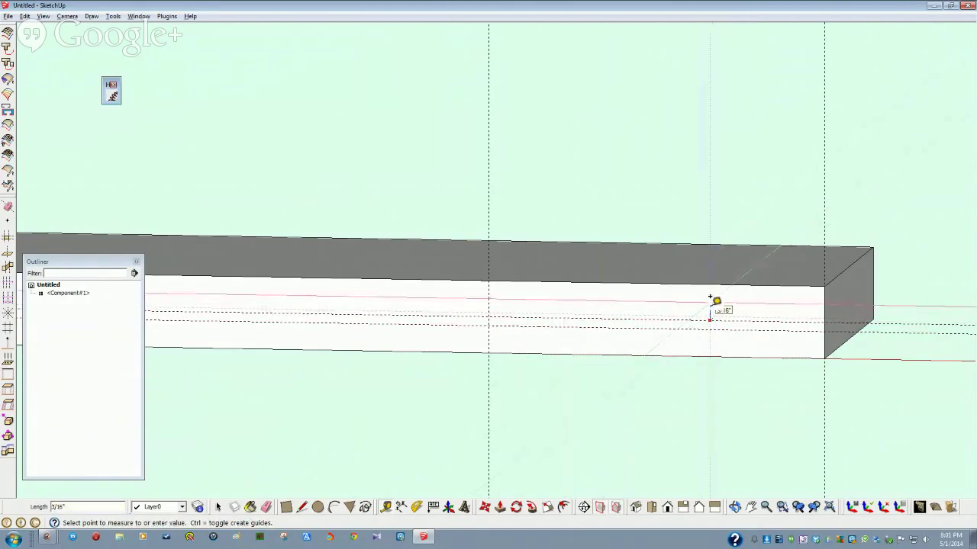
left_click(709, 299)
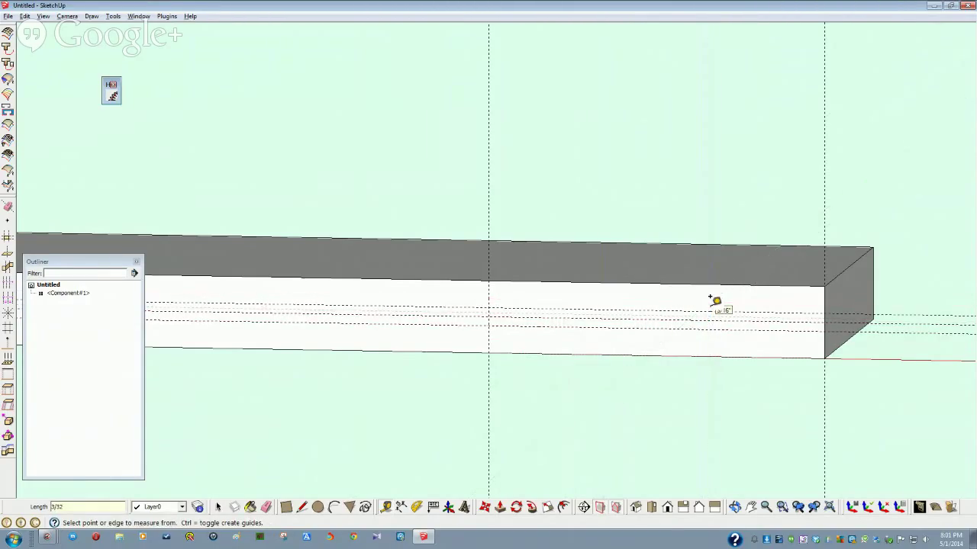
key("space")
left_click(516, 299)
middle_click_drag(508, 352, 508, 356)
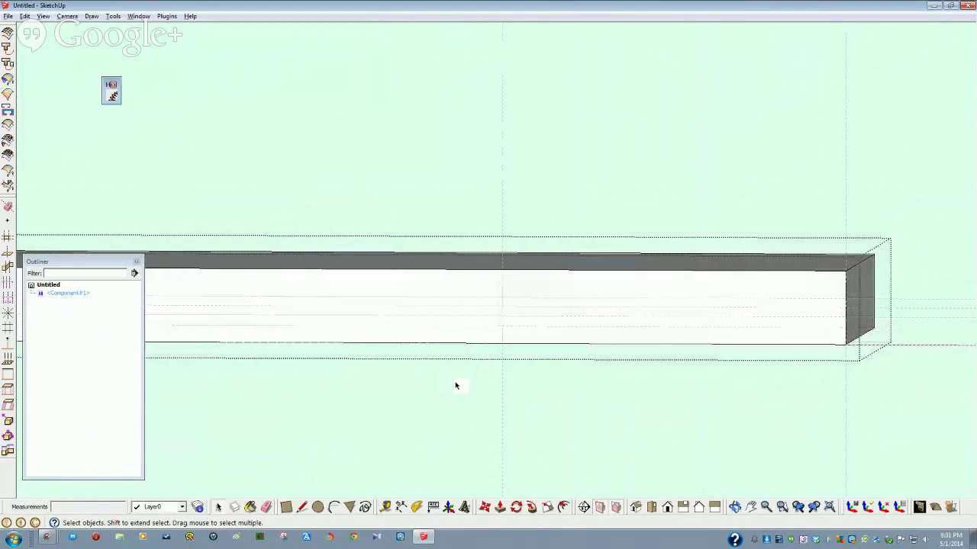
- Draw a vertical line down the face, then a sloped line to the end edge, and select the face above it
key("l")
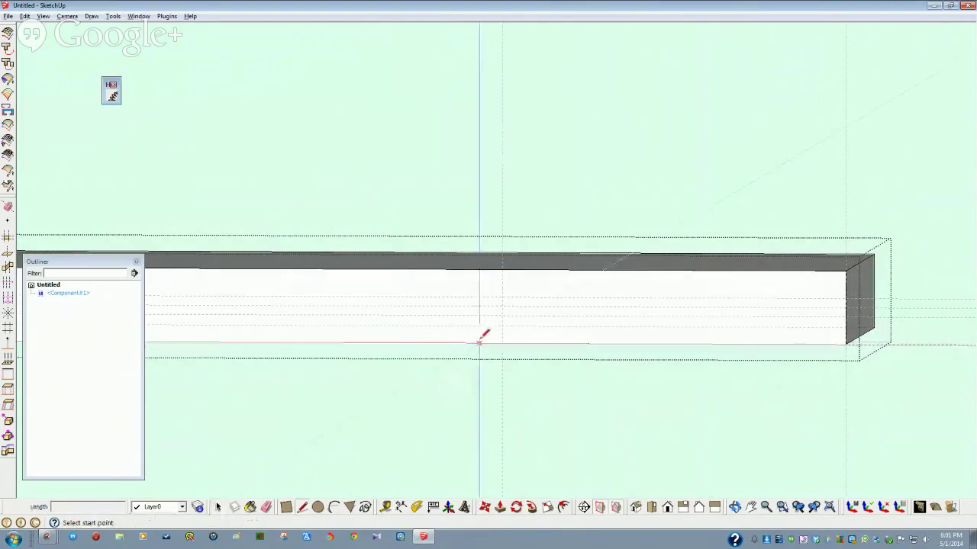
left_click(502, 269)
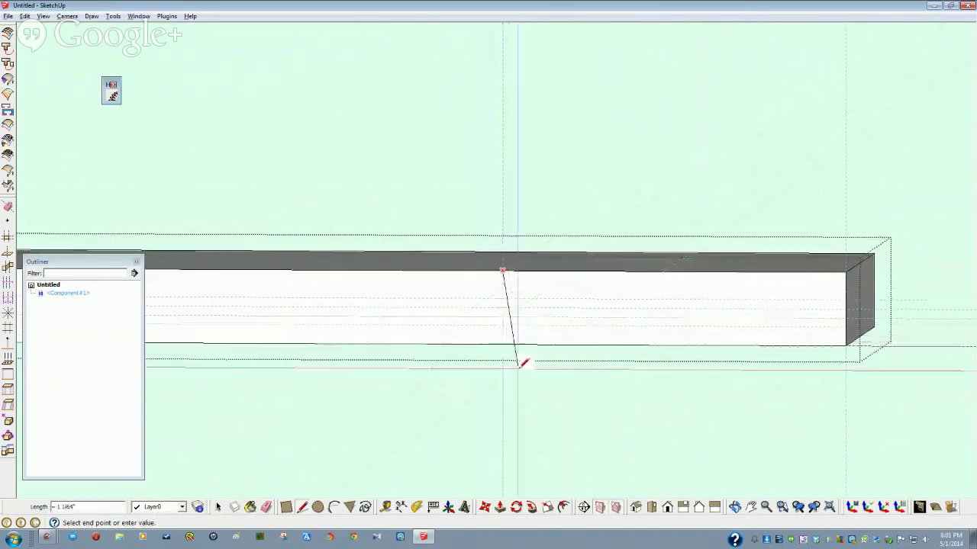
middle_click_drag(524, 364, 475, 338)
left_click(468, 314)
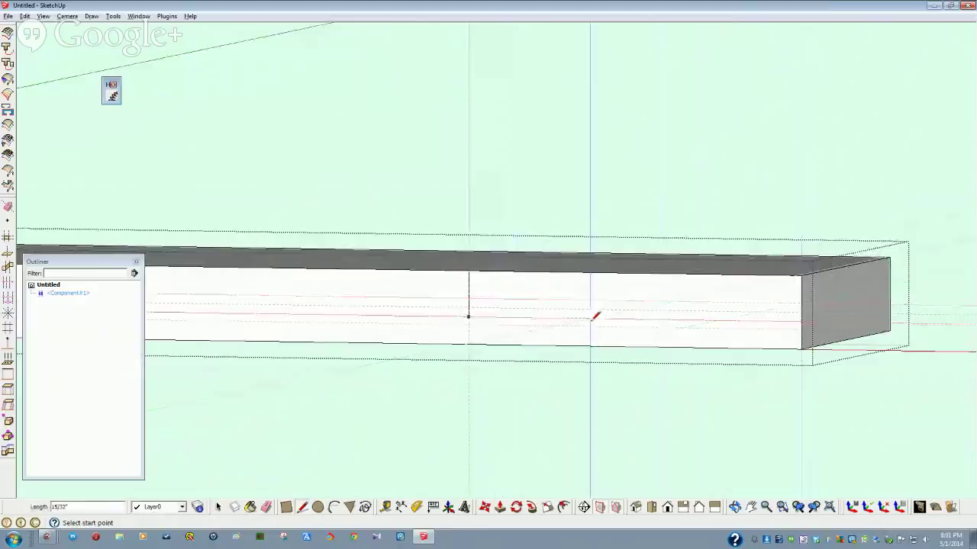
left_click(468, 316)
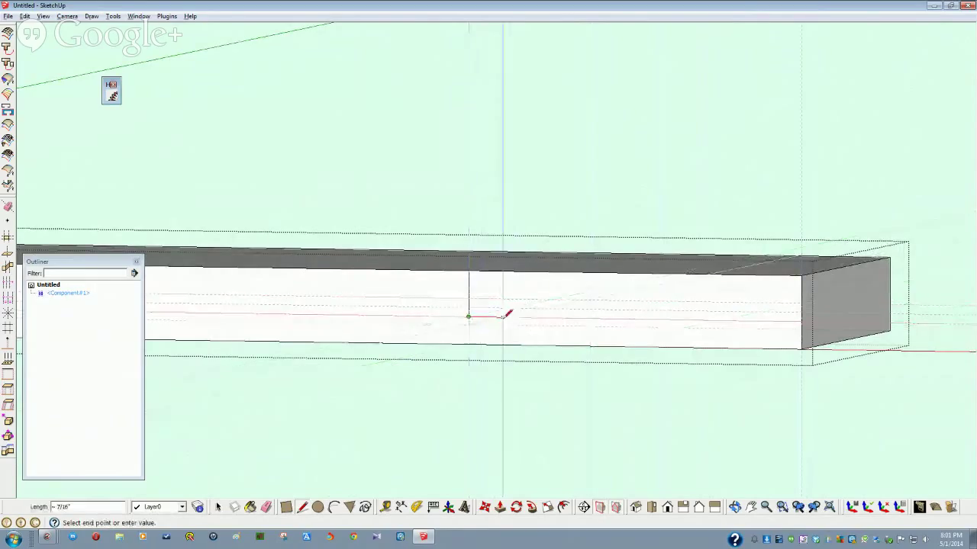
left_click(801, 303)
key("space")
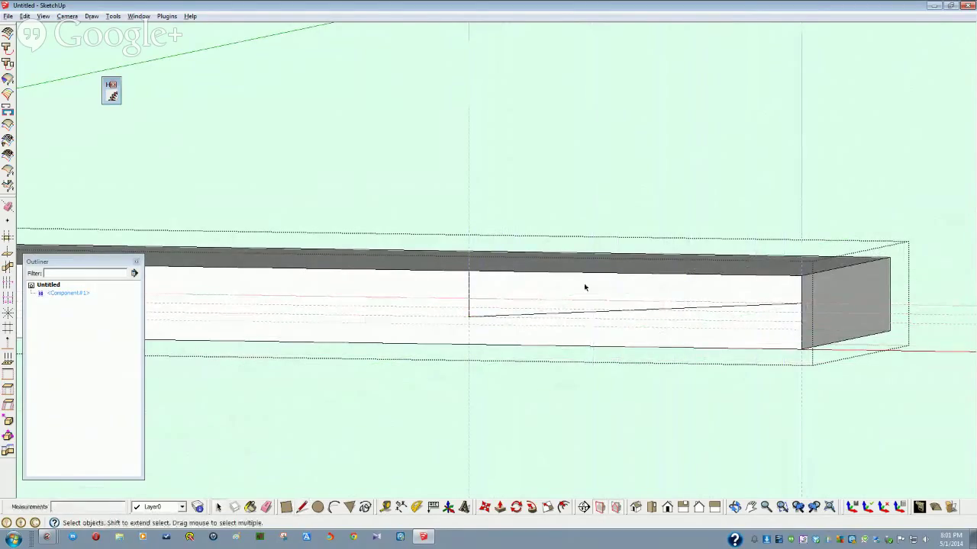
left_click(585, 283)
mouse_move(584, 283)
middle_mouse_down()
mouse_move(602, 292)
mouse_move(536, 286)
mouse_move(503, 340)
middle_mouse_up()
- Push the face above the sloped line inward to cut the stepped lap into the board's end
left_click(499, 507)
left_click_drag(503, 349, 552, 299)
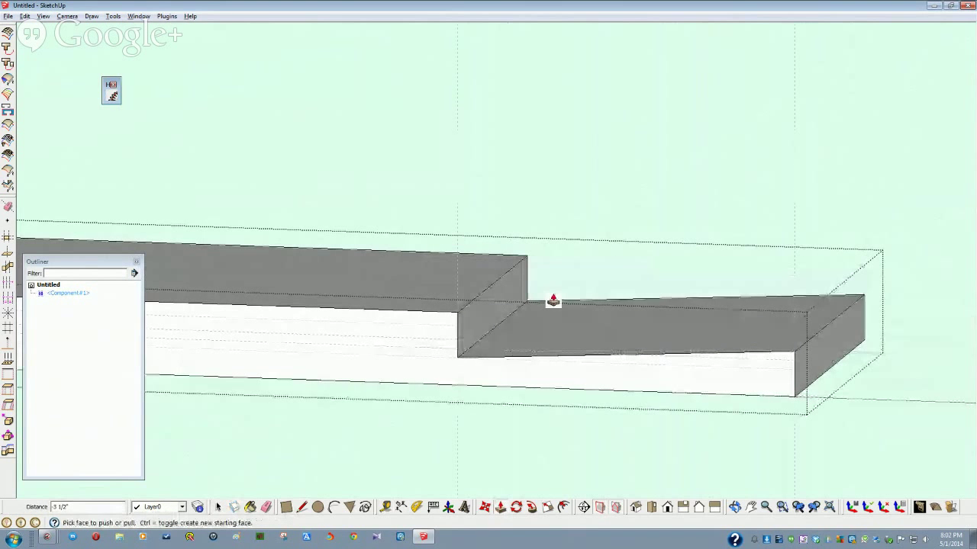
scroll(551, 360, "down", 3)
middle_click_drag(489, 502, 458, 364)
key("space")
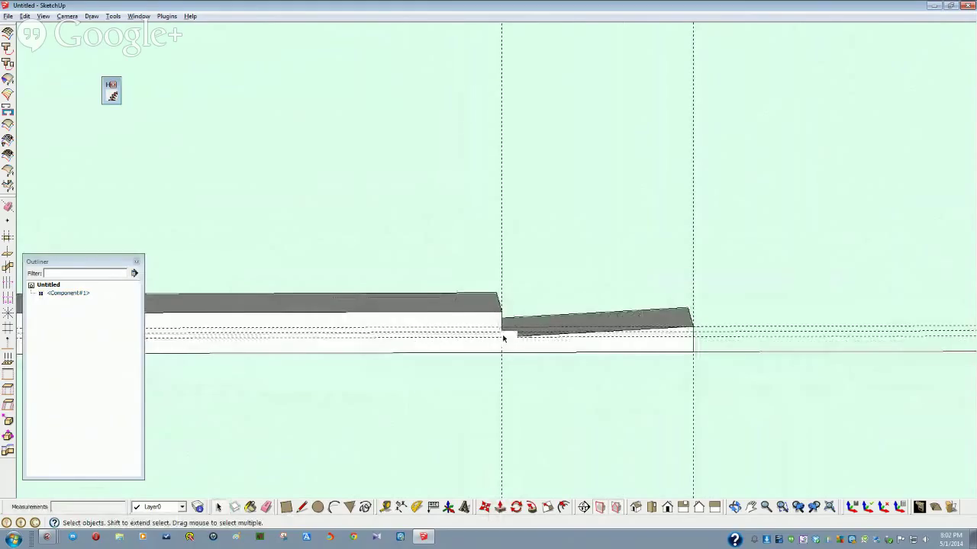
scroll(503, 337, "down", 5)
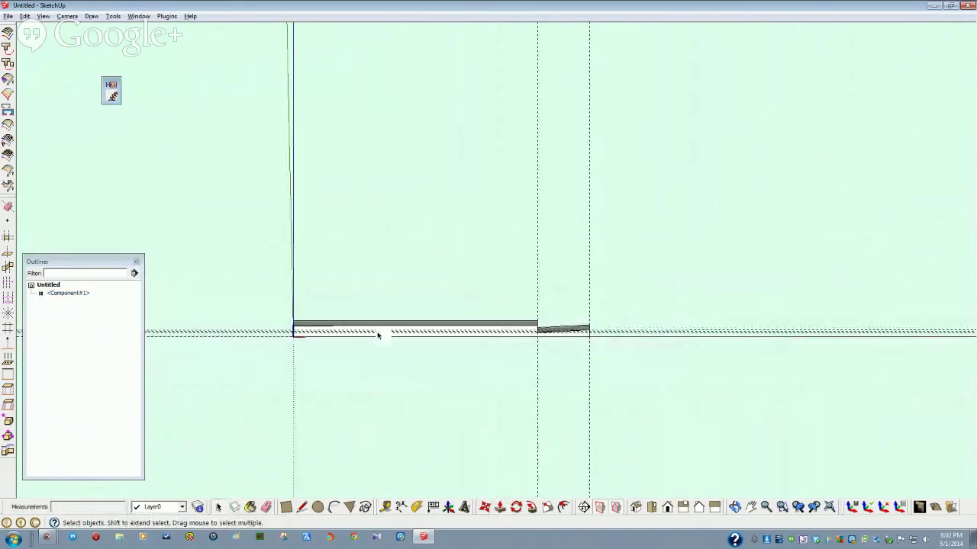
- Select Component#1 in the Outliner and Ctrl-move a copy directly above the original board
left_click(74, 294)
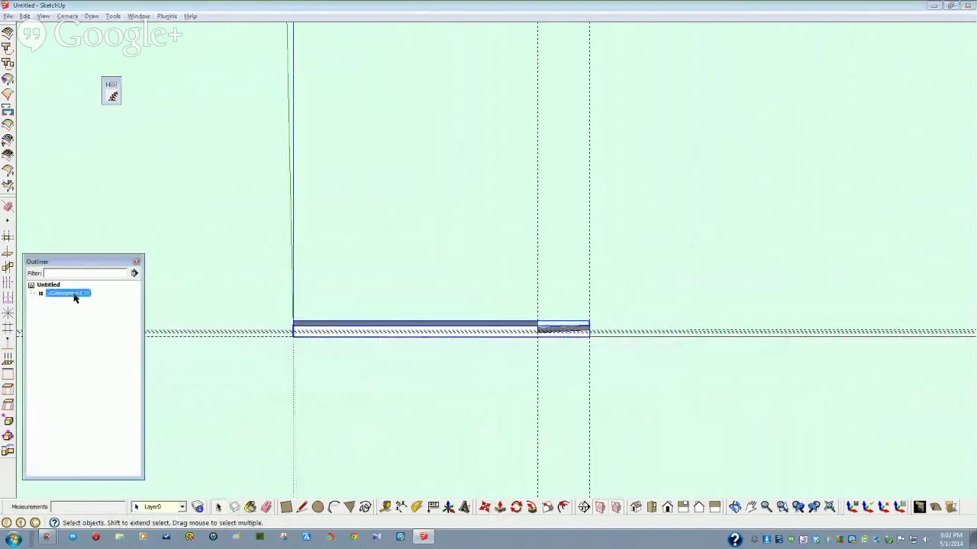
right_click(74, 295)
left_click(194, 374)
left_click(194, 374)
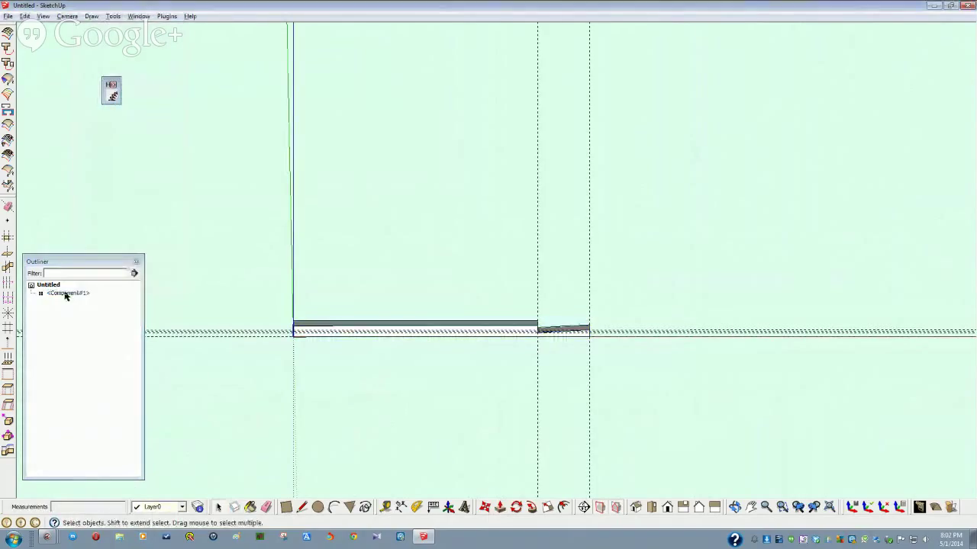
left_click(69, 294)
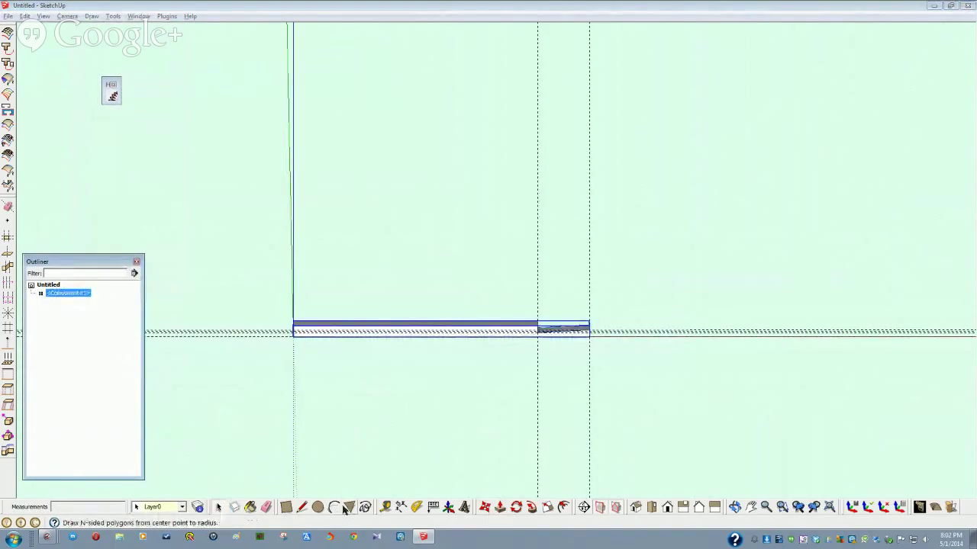
left_click(489, 508)
key("ctrl")
left_click(445, 455)
left_click(446, 400)
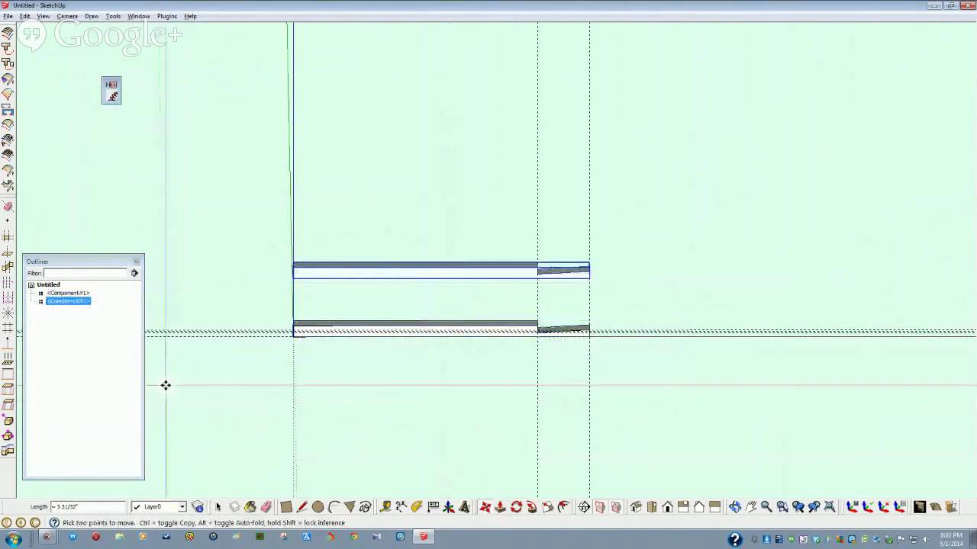
key("space")
left_click(220, 420)
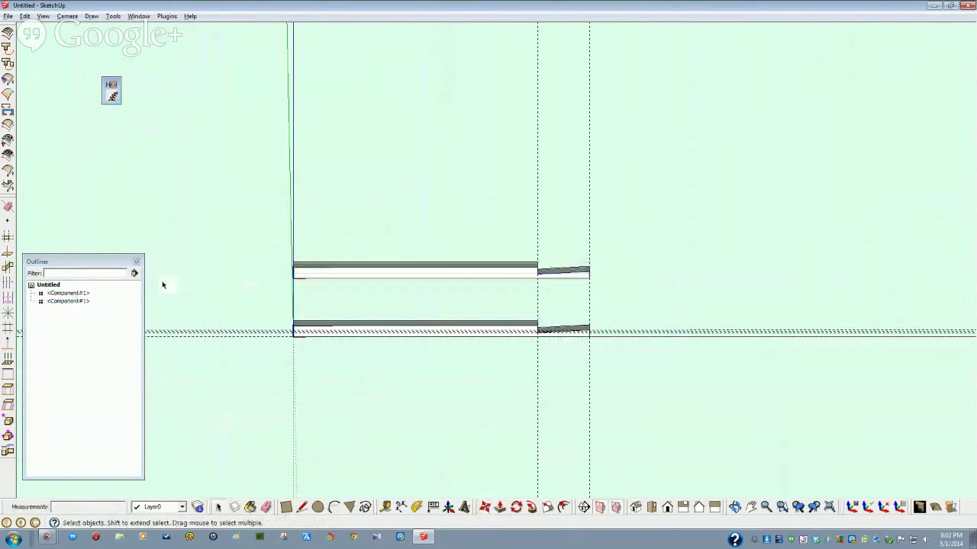
left_click(69, 294)
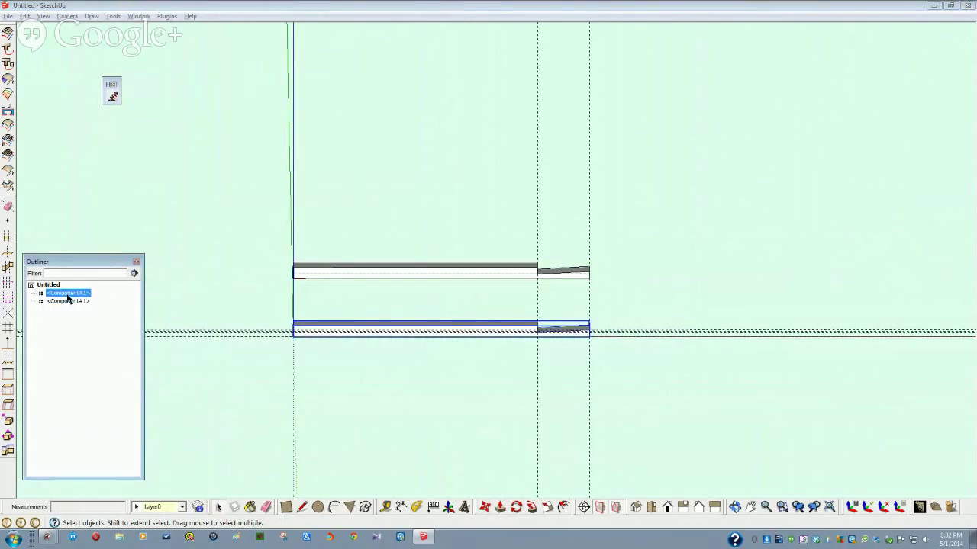
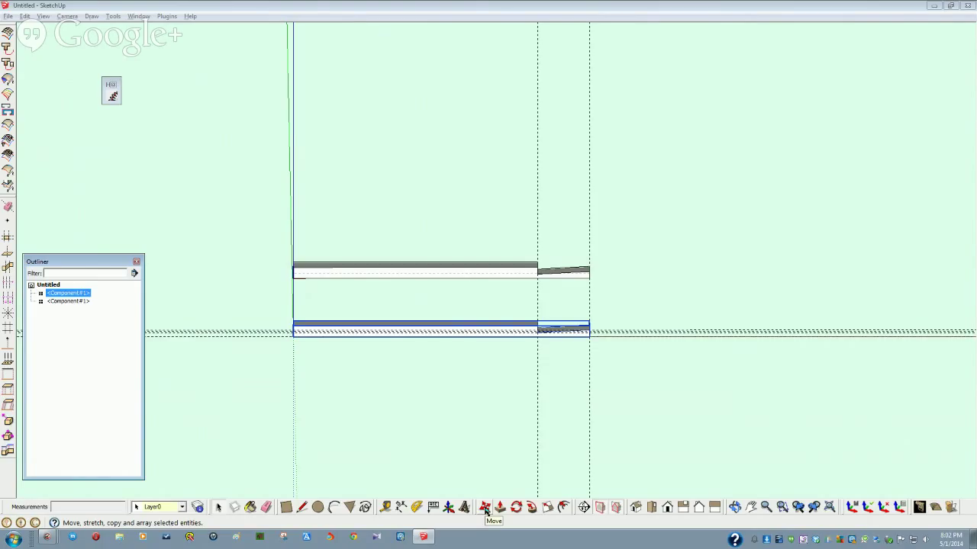
- Rotate the upper board 180° end-for-end about its end
left_click(441, 445)
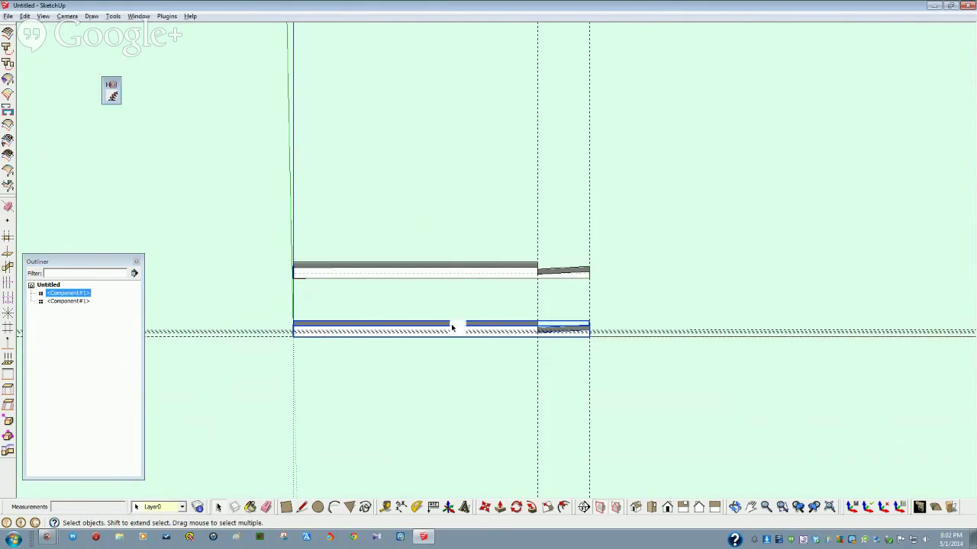
left_click(451, 275)
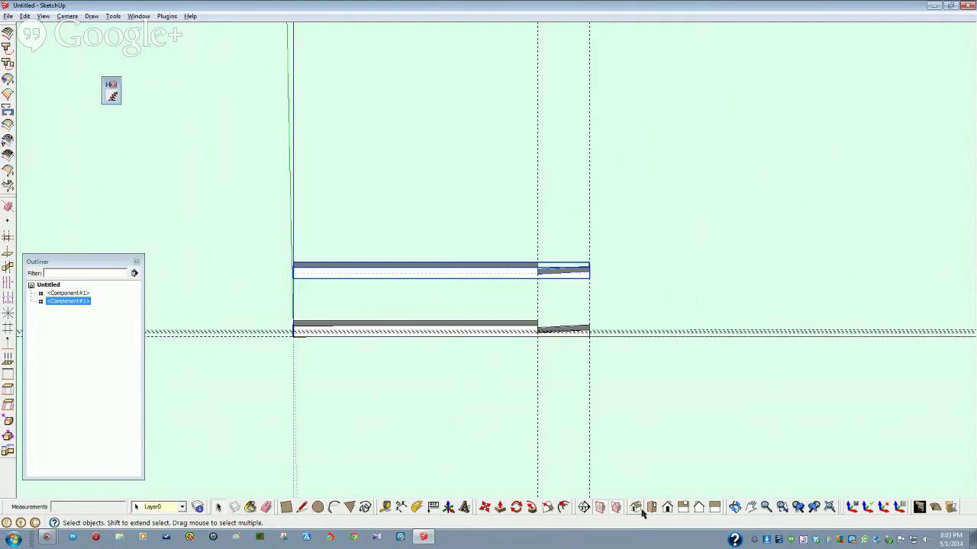
left_click(516, 507)
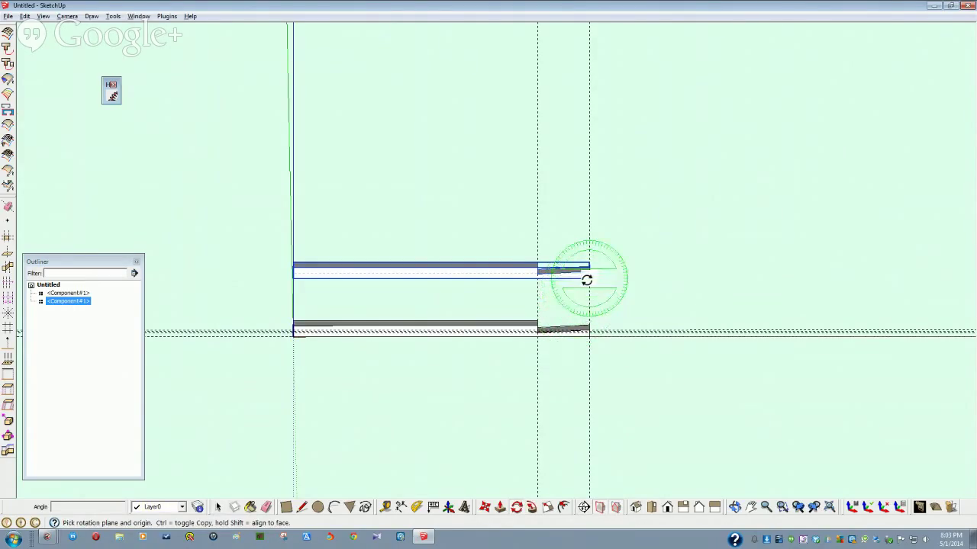
left_click_drag(586, 278, 466, 276)
left_click(465, 277)
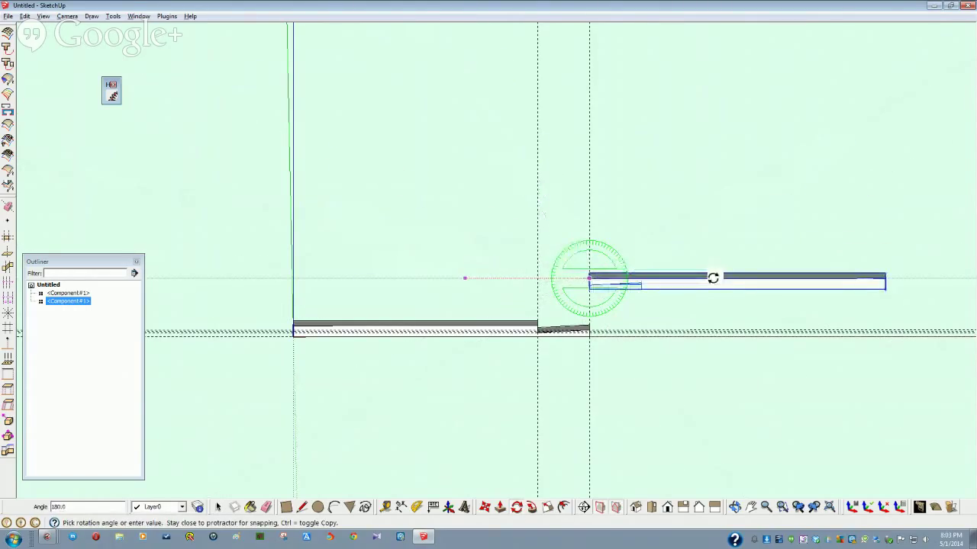
left_click(710, 275)
key("space")
left_click(667, 419)
- Move the flipped board into line with the lower board so the notched ends overlap
middle_click_drag(666, 419, 750, 310)
left_click(752, 311)
middle_click_drag(741, 342, 692, 507)
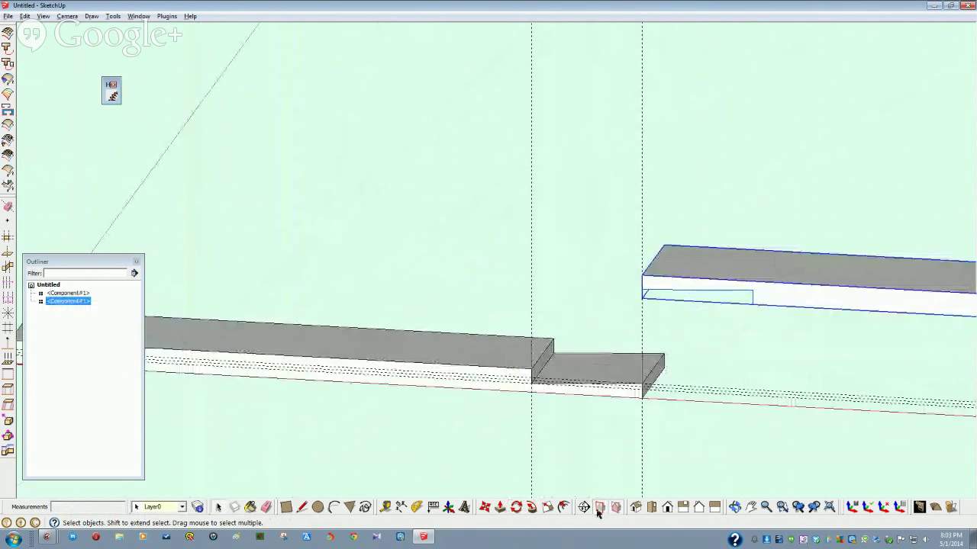
left_click(484, 508)
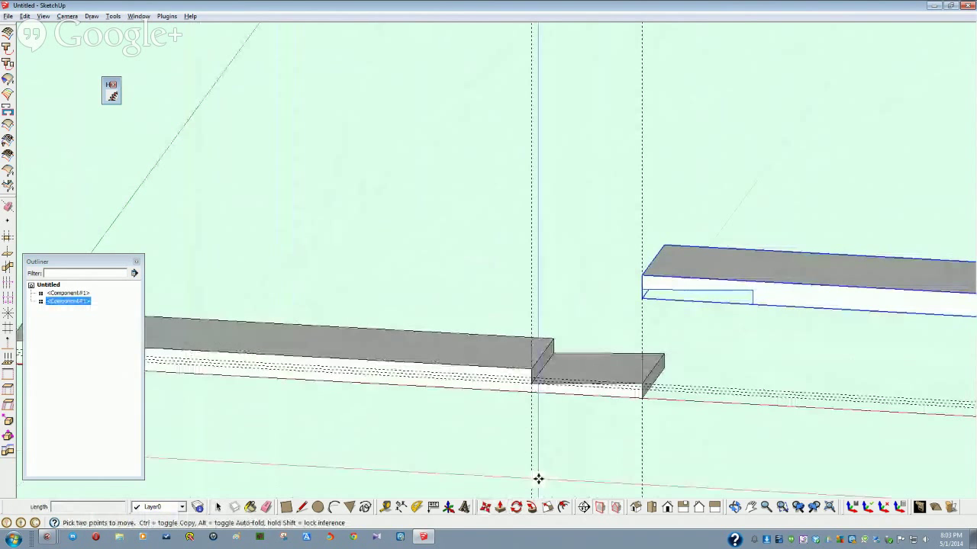
left_click(748, 290)
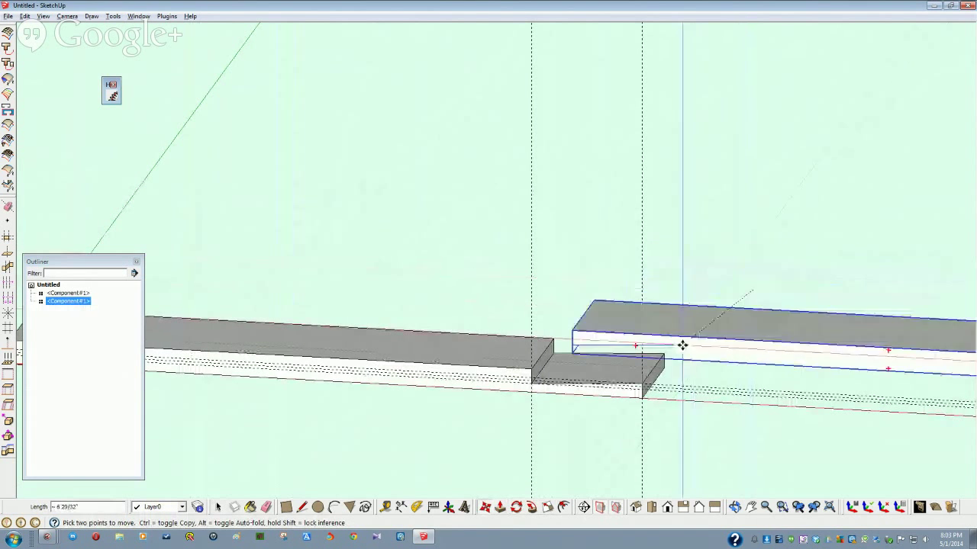
left_click(643, 381)
left_click(605, 441)
middle_click_drag(605, 441, 603, 394)
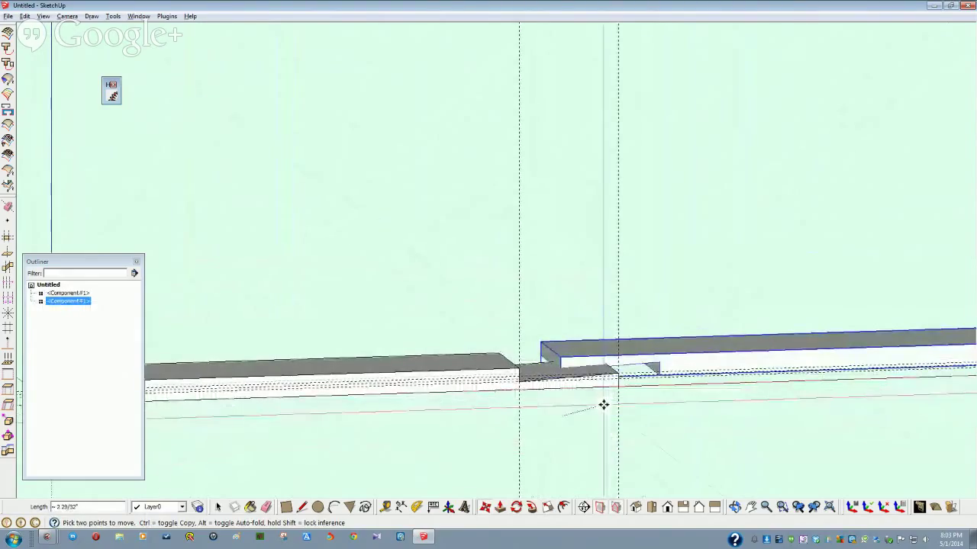
left_click(603, 408)
key("space")
left_click(603, 430)
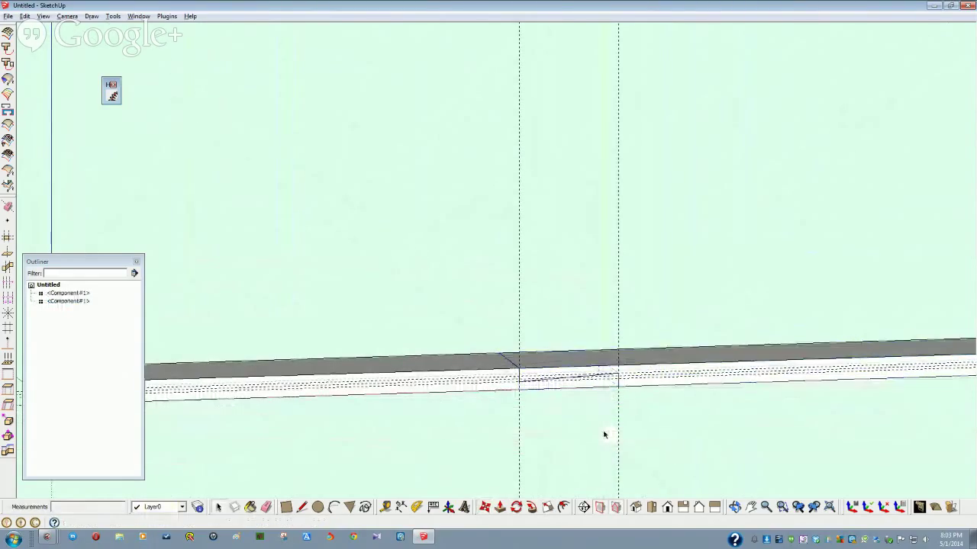
middle_click_drag(702, 488, 469, 365)
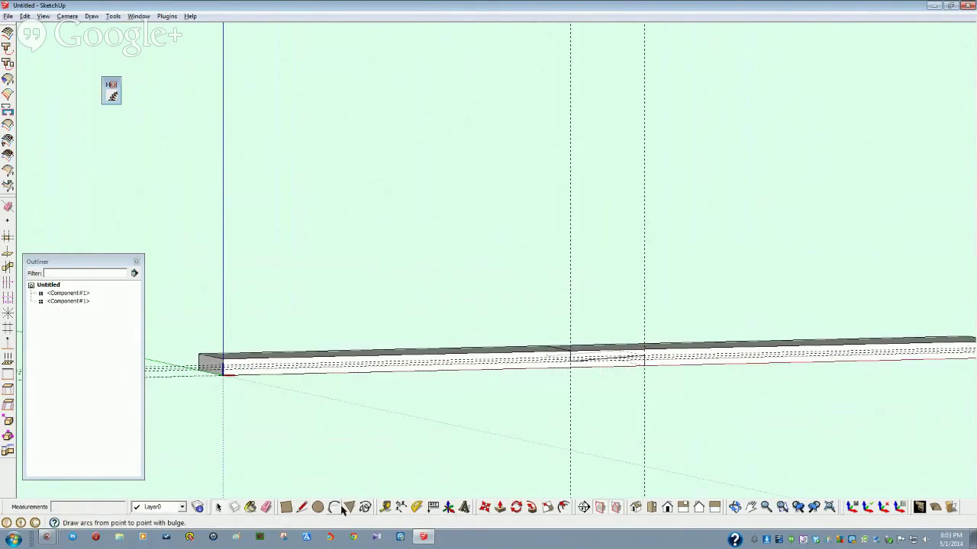
- Paint the left board Wood_Cherry_Original and the right board light maple horiz
key("b")
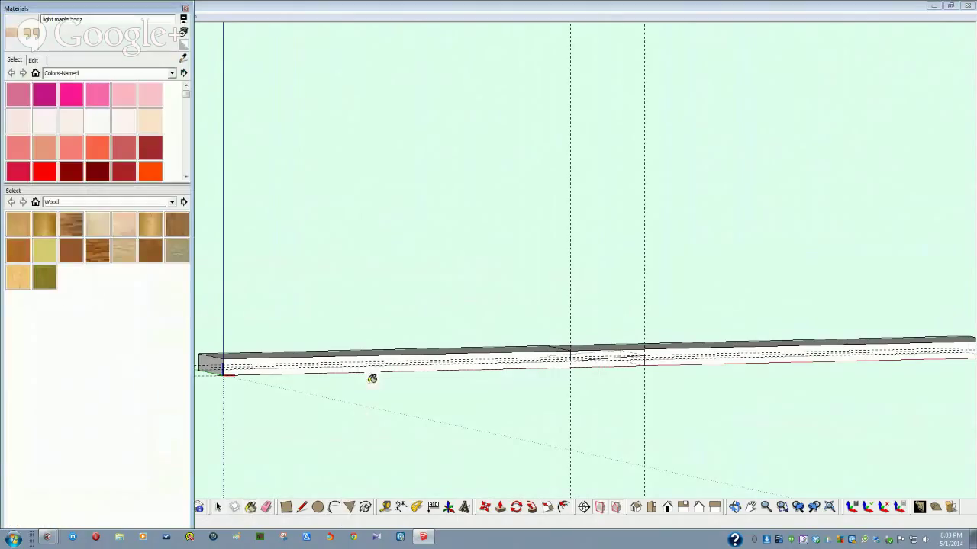
left_click(71, 223)
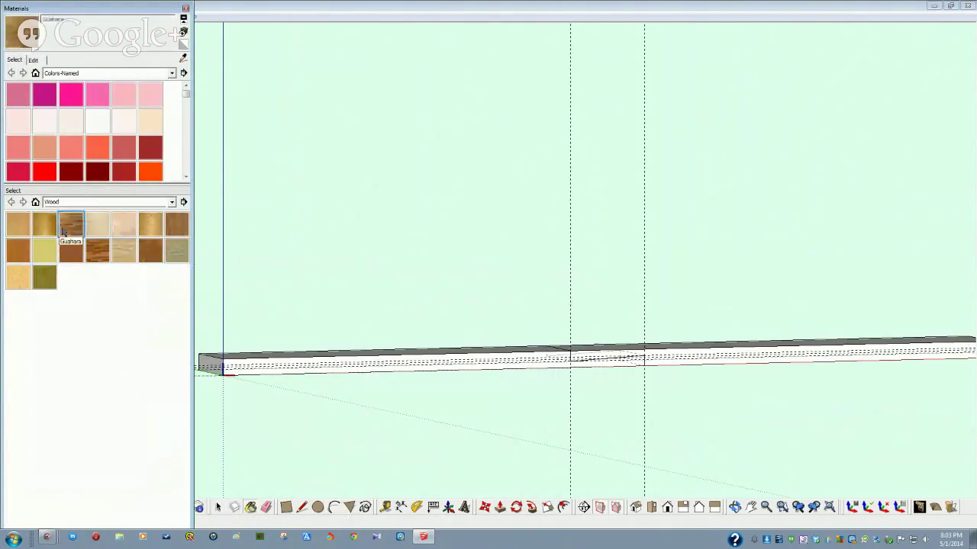
left_click(293, 367)
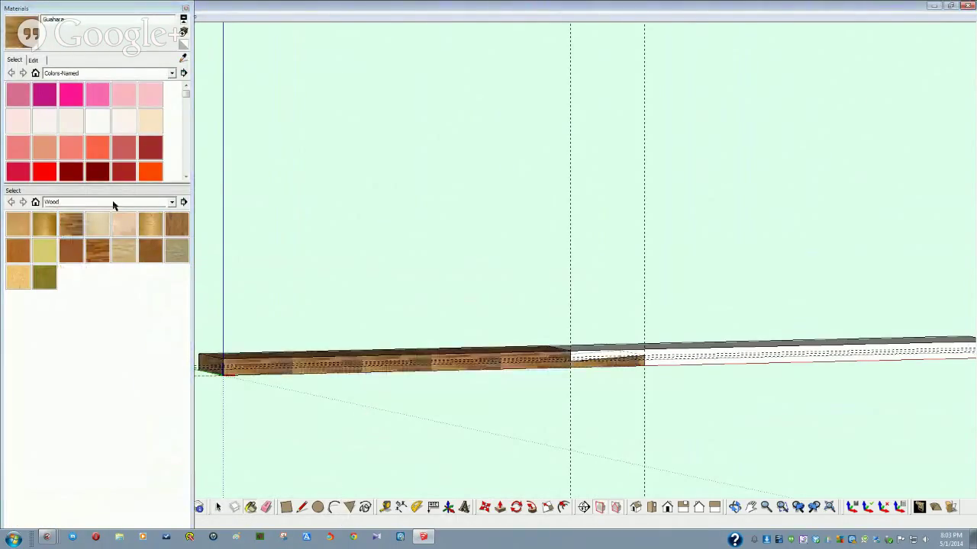
left_click(98, 224)
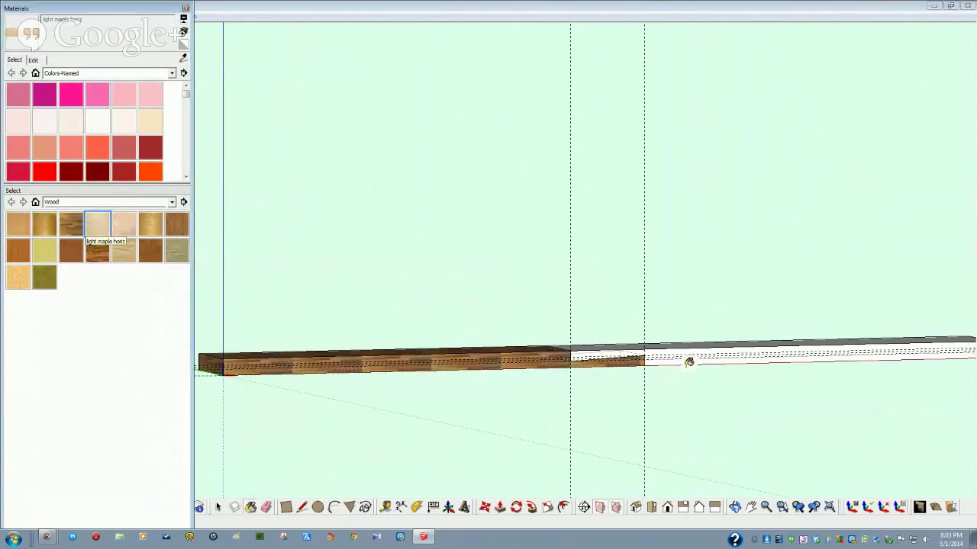
left_click(689, 354)
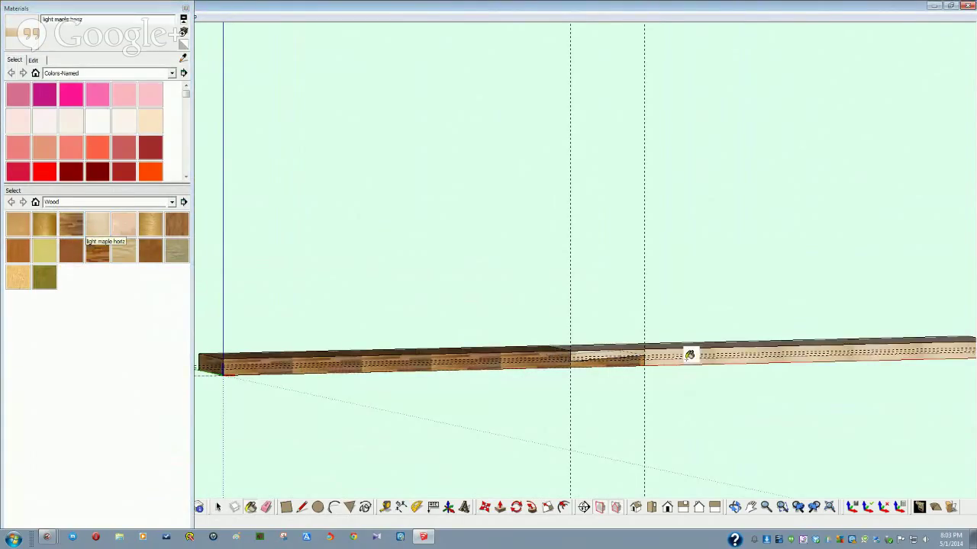
key("space")
middle_click_drag(667, 463, 526, 365)
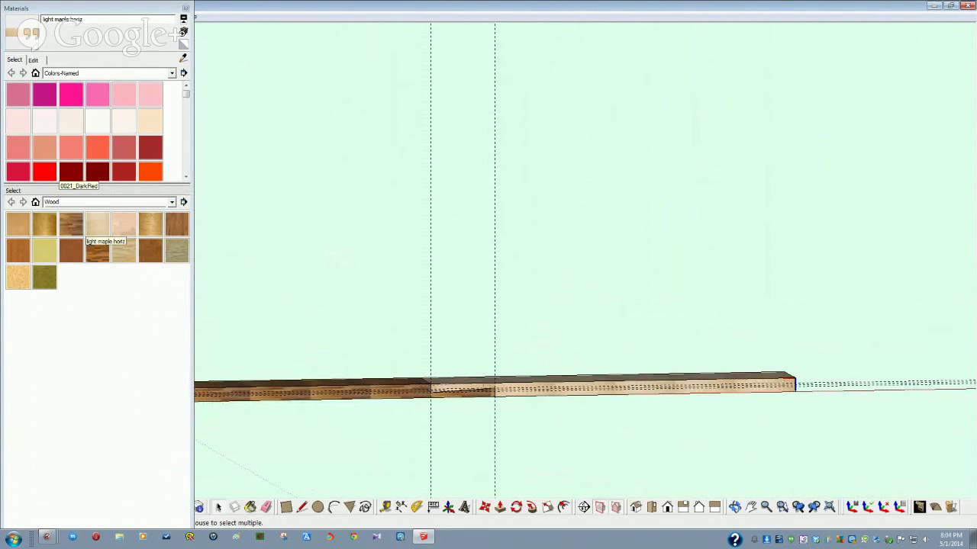
- Bring the scarf joint web page forward and snap it to the left half of the screen
key("alt+Tab")
left_click_drag(735, 92, 539, 80)
key("super+Left")
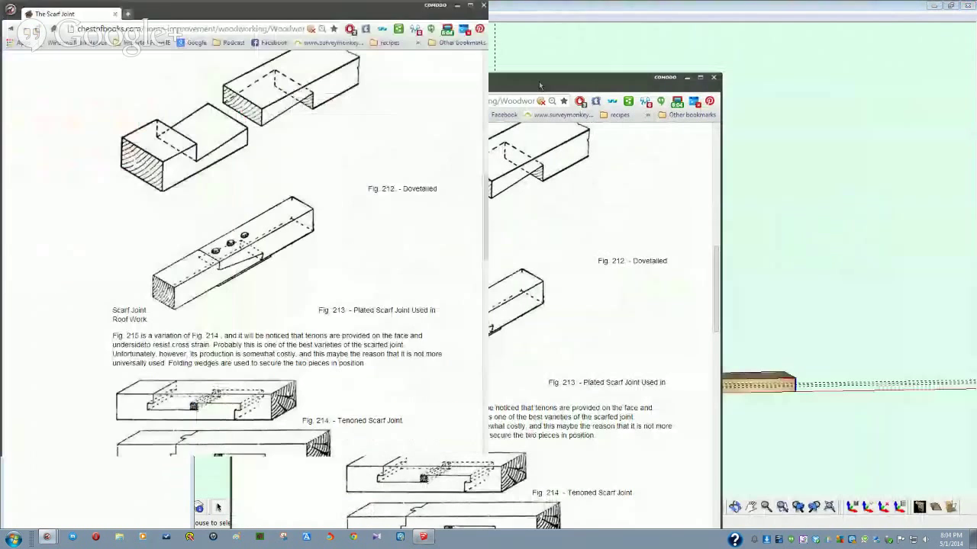
- Maximize Chrome and return to the wood joints image search, closing the scarf joint preview
key("super+Up")
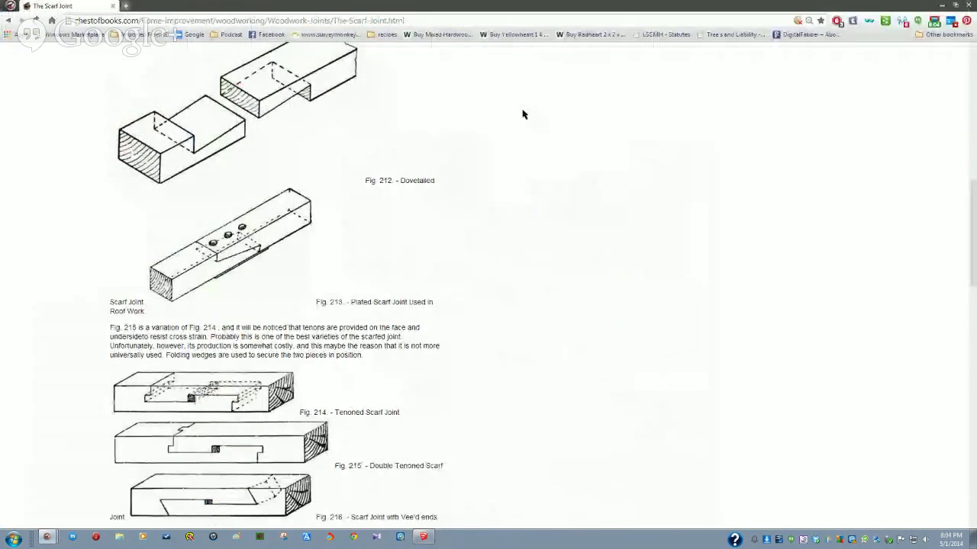
left_click(7, 21)
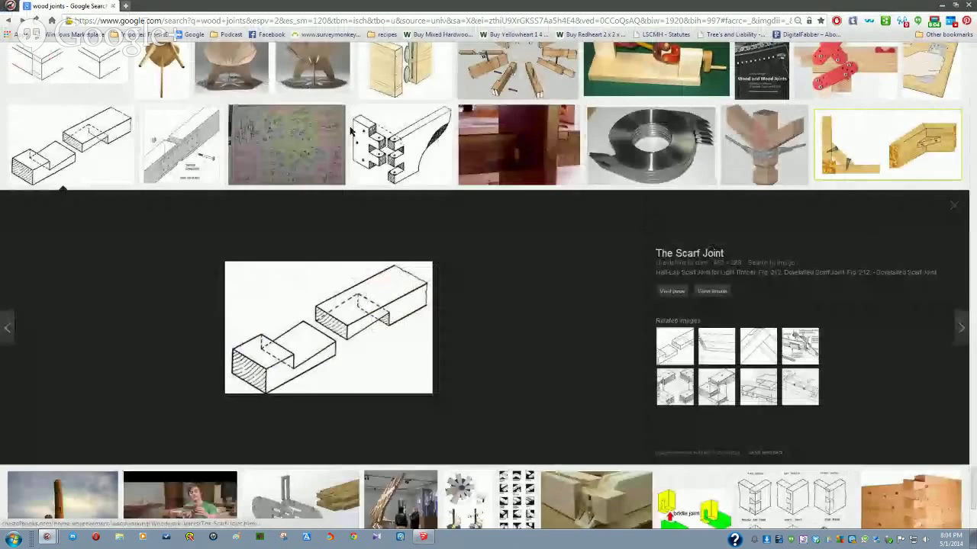
left_click(955, 208)
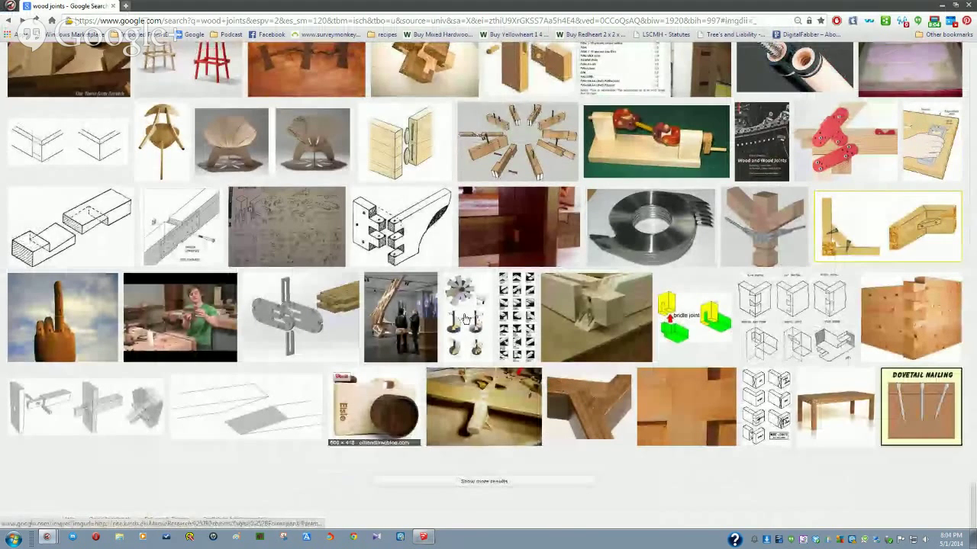
- Load more results, find the lap joint illustration and open its Craftsmanspace source page
left_click(504, 481)
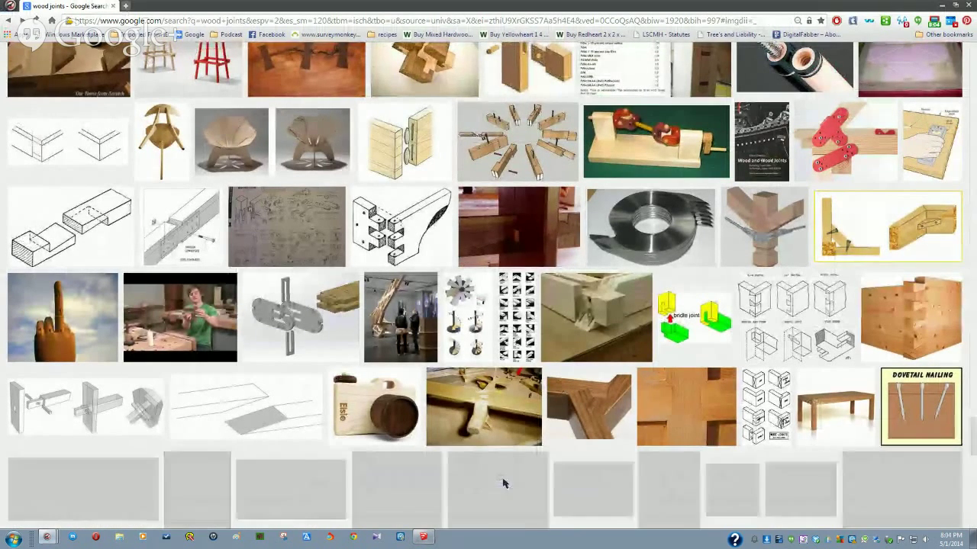
scroll(504, 485, "down", 6)
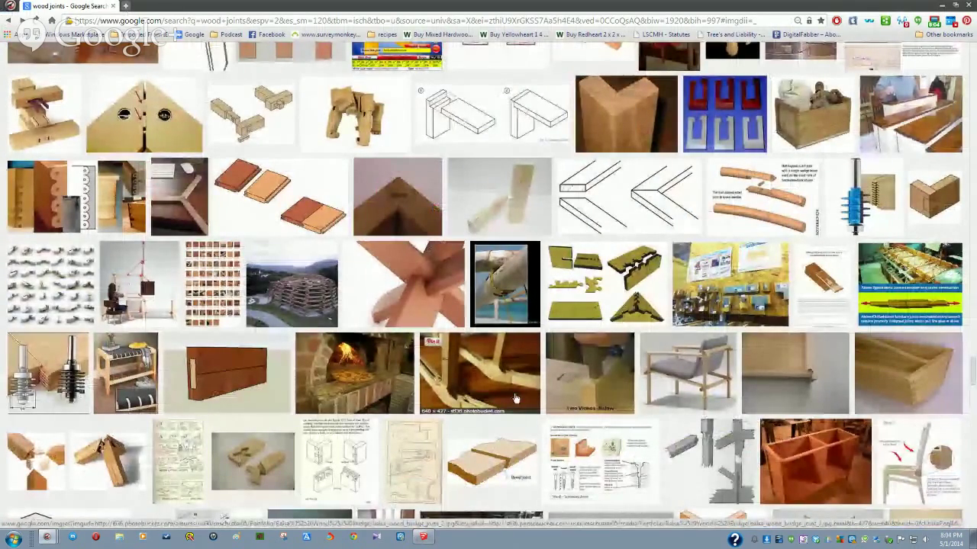
scroll(515, 398, "down", 2)
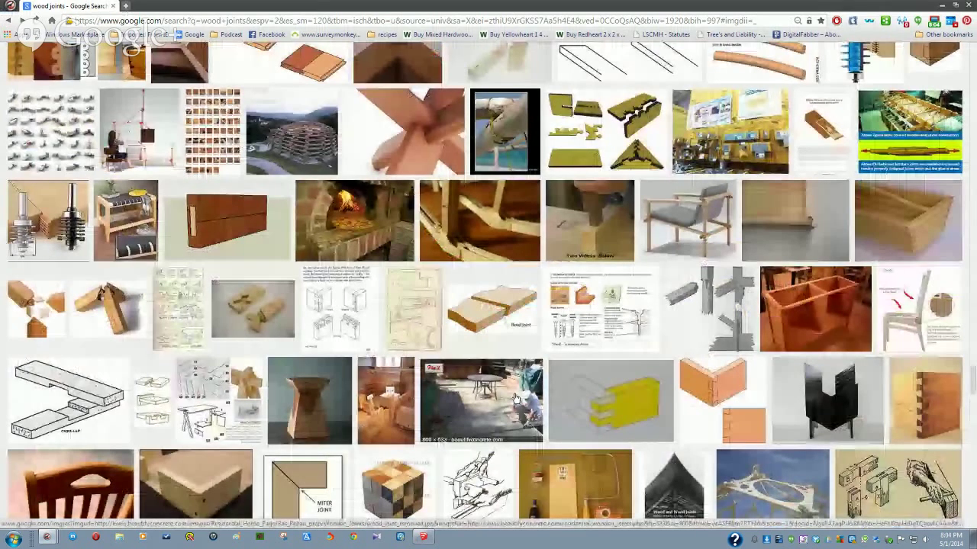
scroll(515, 398, "down", 4)
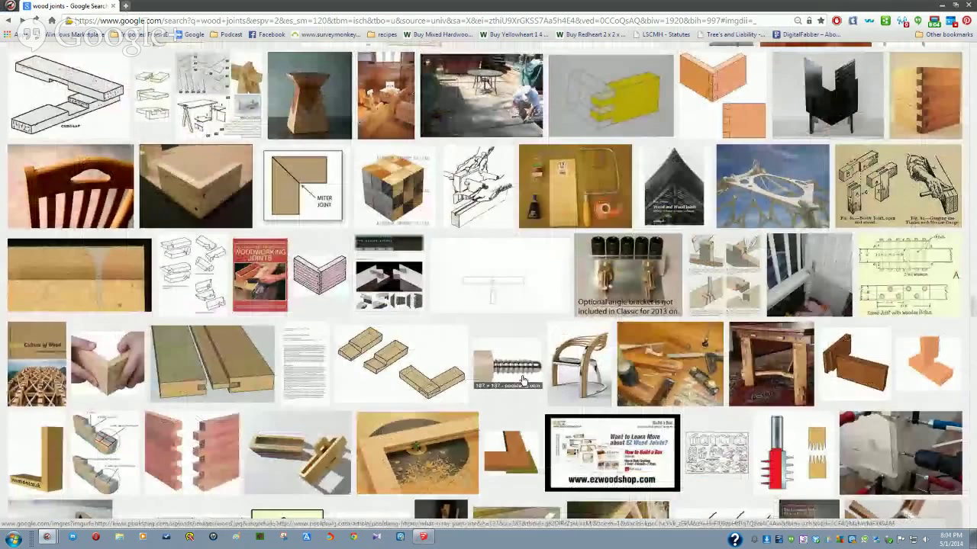
left_click(425, 389)
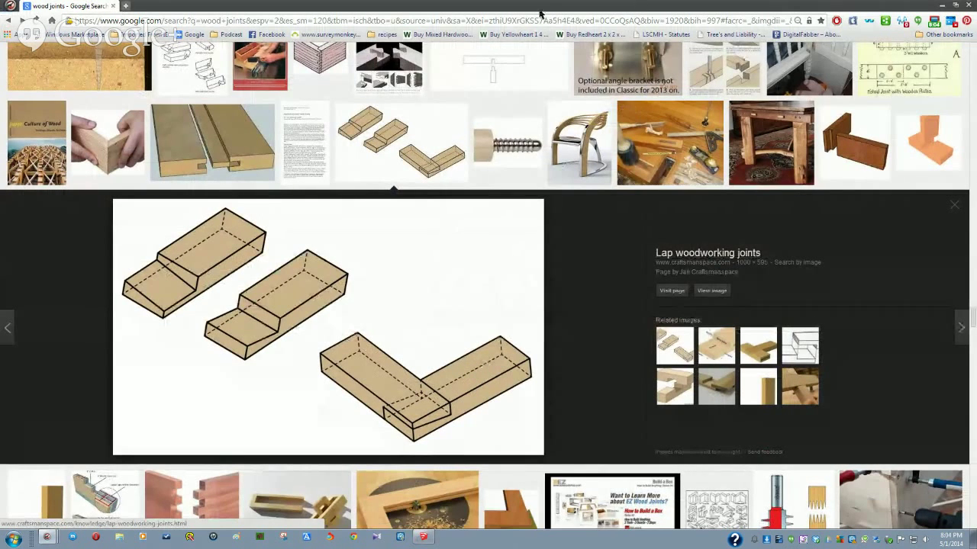
left_click(466, 298)
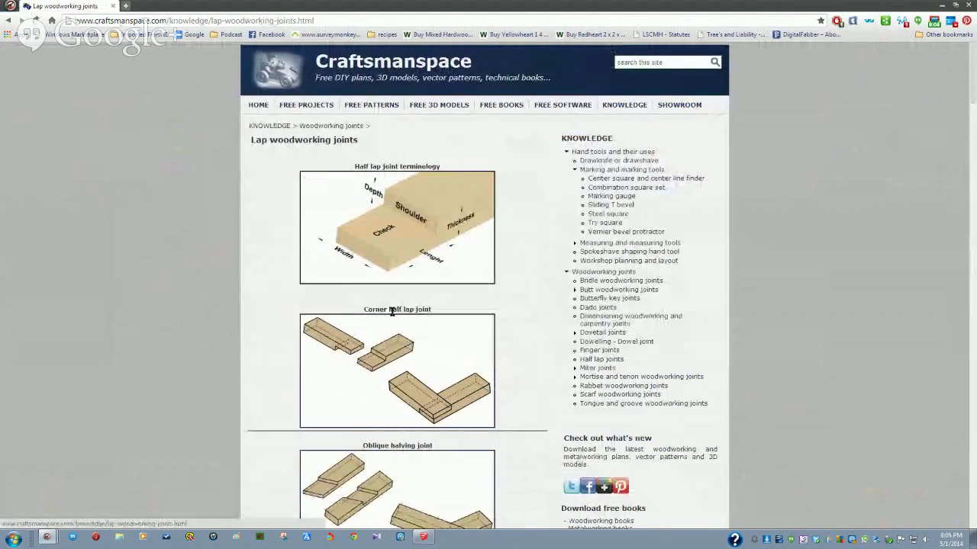
scroll(394, 315, "down", 2)
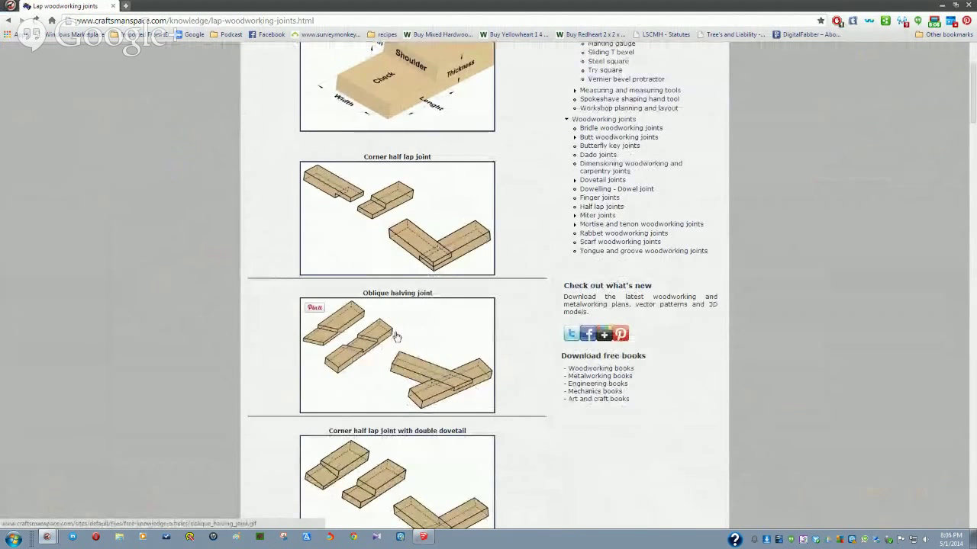
scroll(402, 306, "down", 2)
scroll(393, 325, "down", 4)
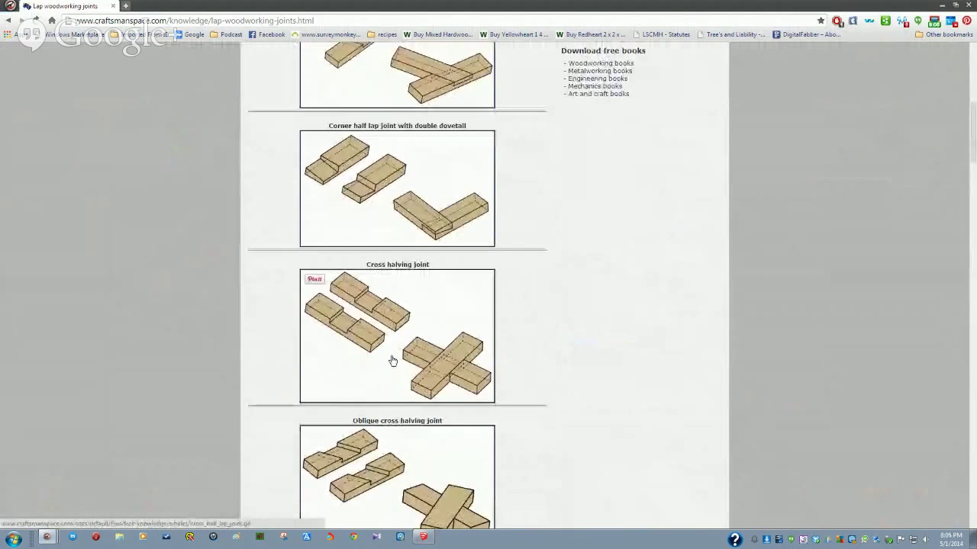
scroll(393, 361, "down", 2)
scroll(392, 361, "down", 4)
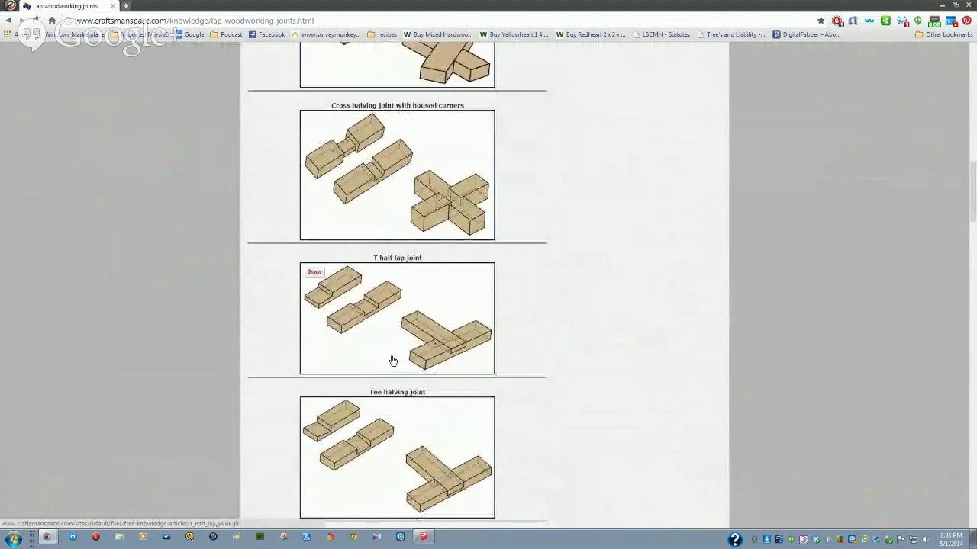
scroll(392, 360, "down", 2)
scroll(392, 361, "down", 4)
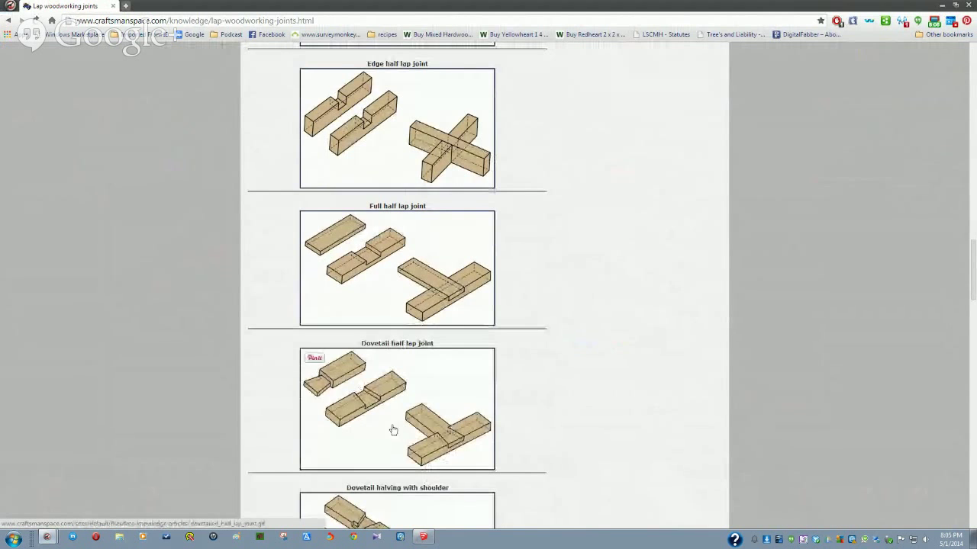
scroll(416, 408, "down", 2)
scroll(409, 390, "down", 2)
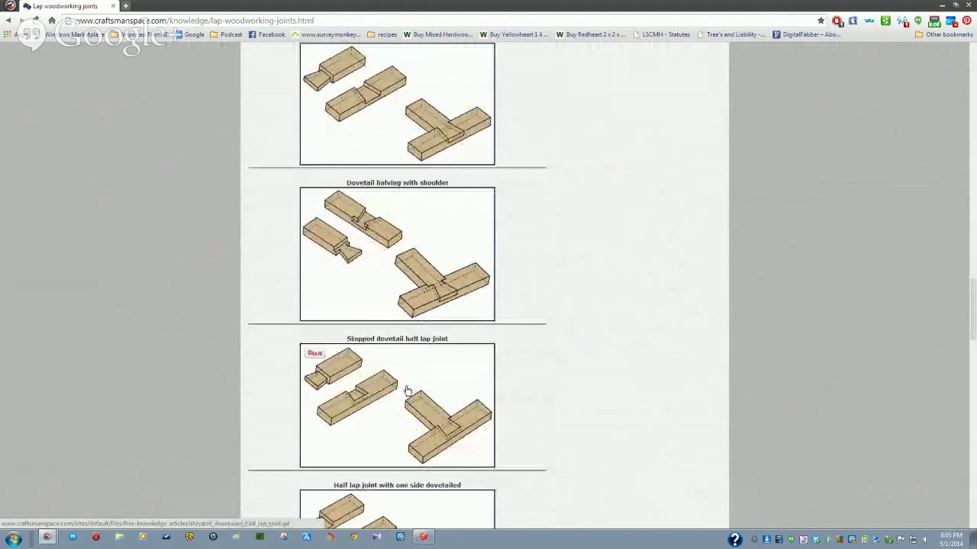
scroll(388, 312, "down", 2)
scroll(388, 312, "down", 2)
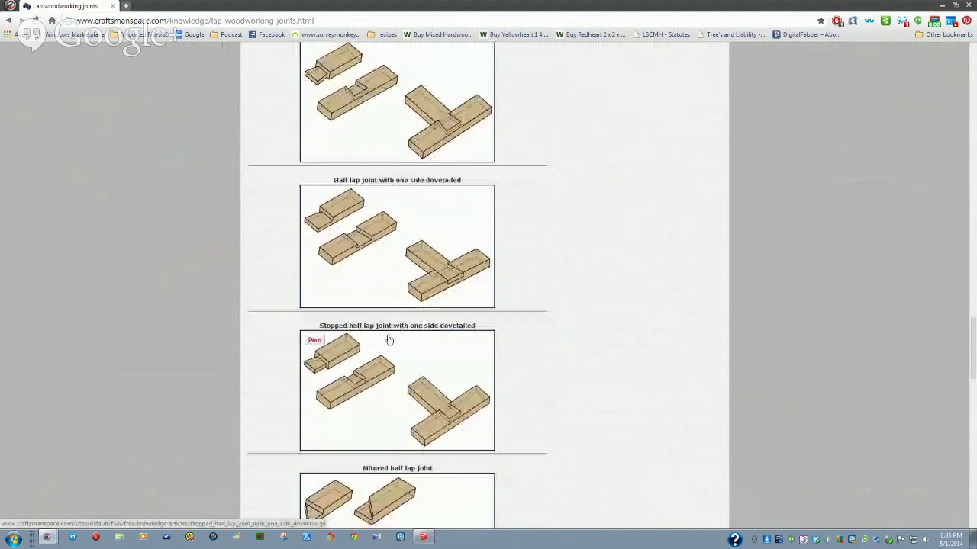
scroll(385, 340, "down", 2)
scroll(389, 349, "down", 2)
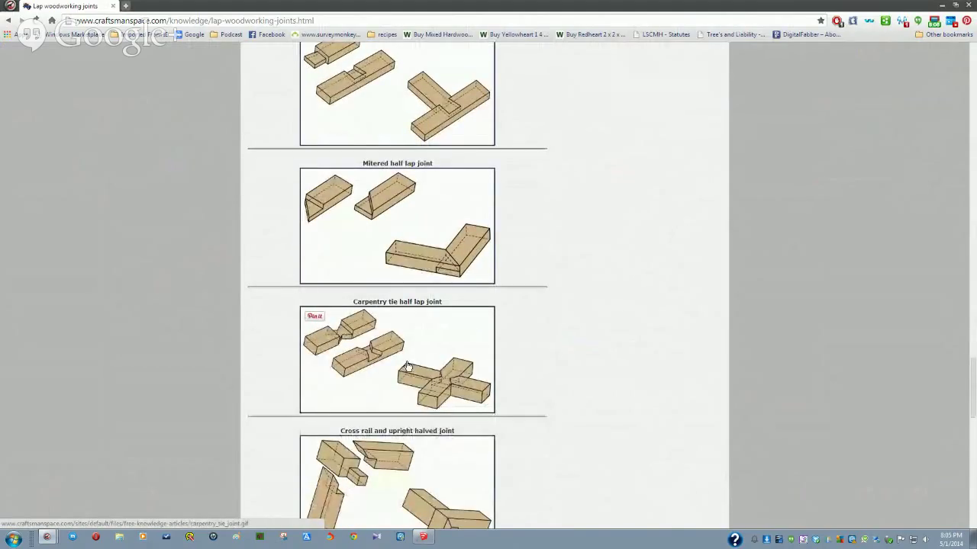
scroll(408, 367, "down", 2)
scroll(409, 367, "down", 2)
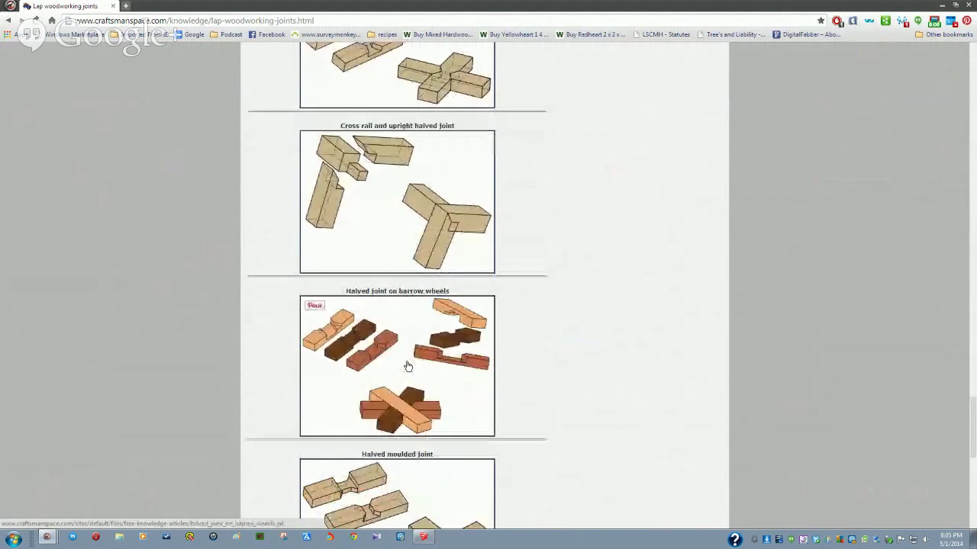
scroll(408, 367, "down", 2)
scroll(408, 367, "down", 5)
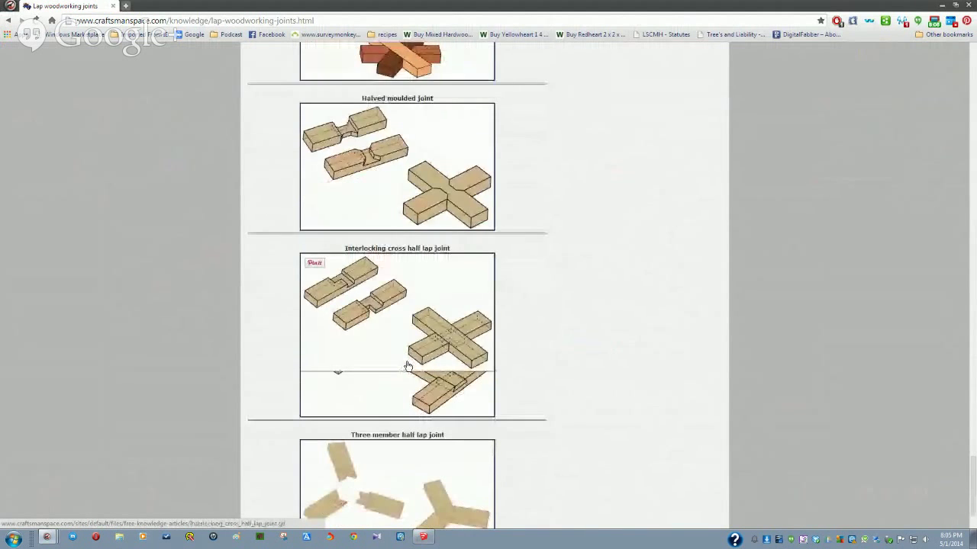
scroll(408, 367, "up", 4)
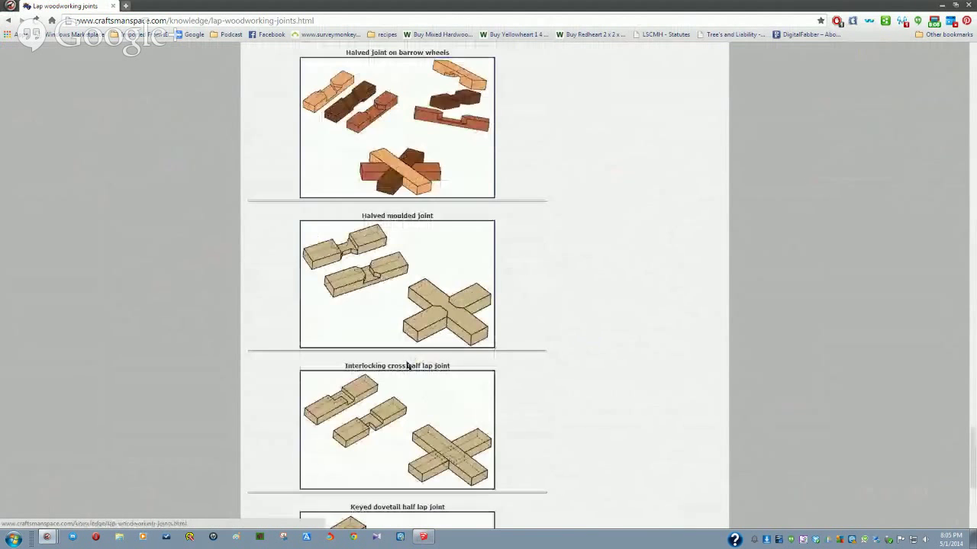
scroll(409, 367, "up", 6)
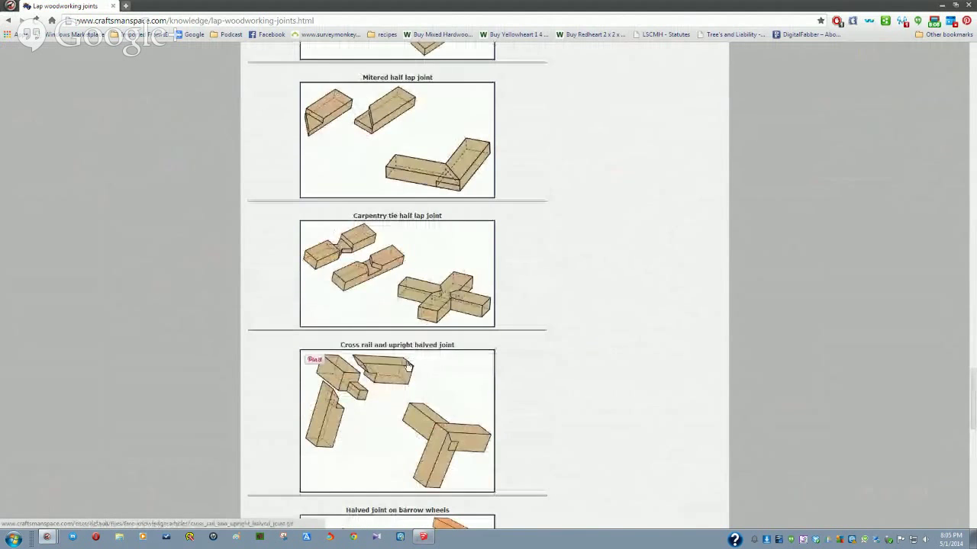
scroll(385, 229, "up", 4)
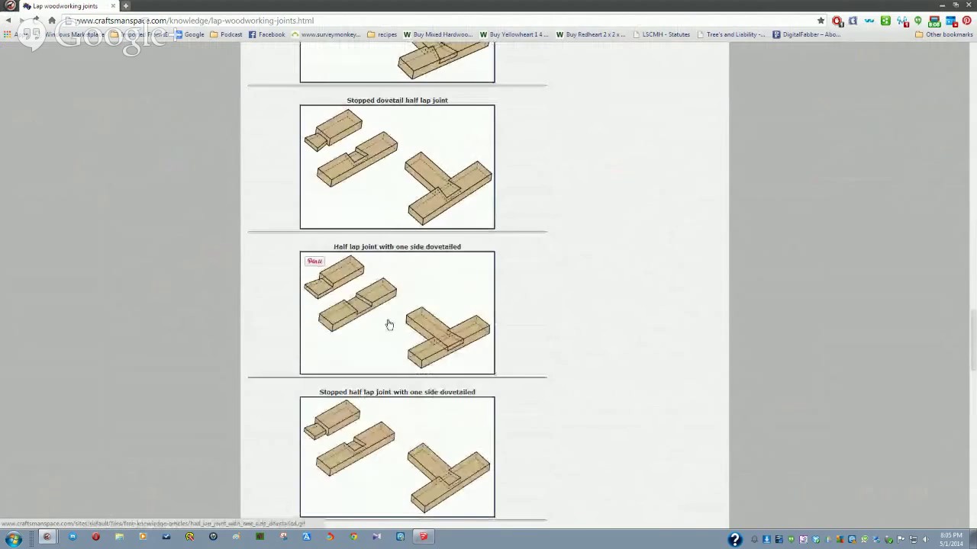
left_click_drag(462, 11, 969, 38)
- Bring the SketchUp board model to the front and close the Materials panel
left_click(684, 90)
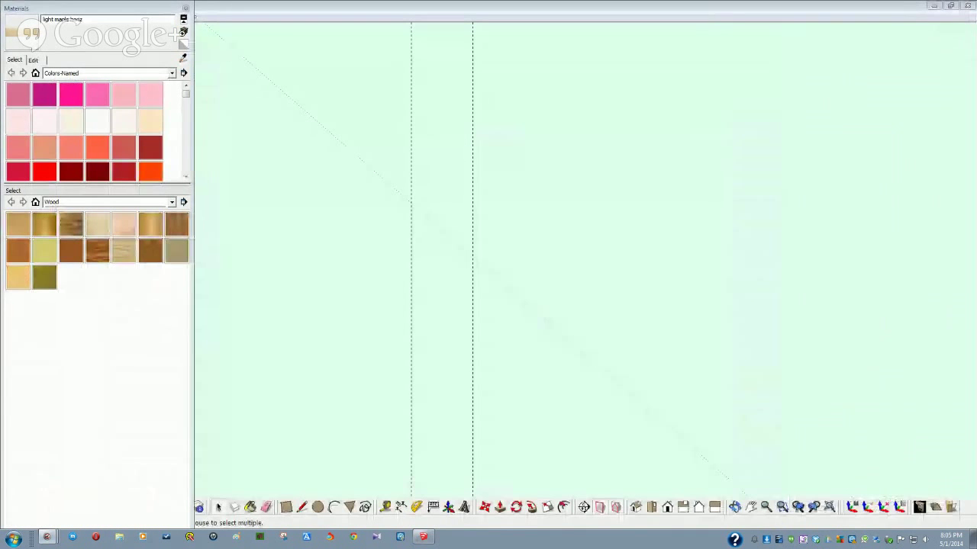
left_click(480, 10)
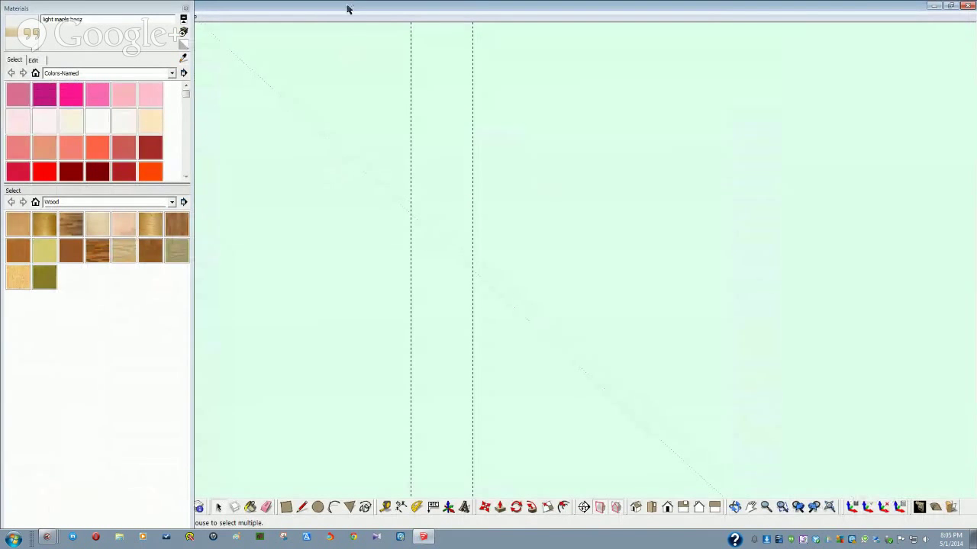
left_click(186, 9)
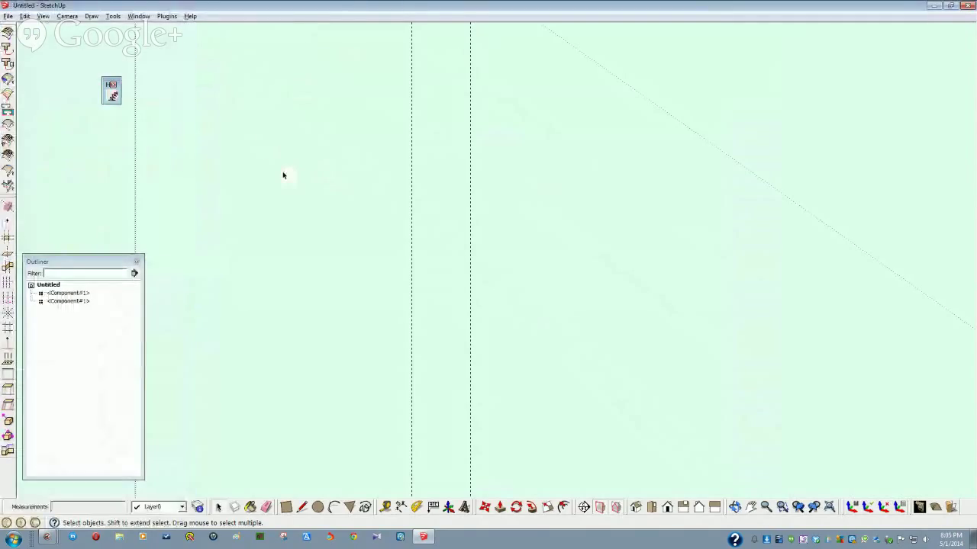
- Delete all guide lines with Edit > Delete Guides
scroll(281, 178, "down", 5)
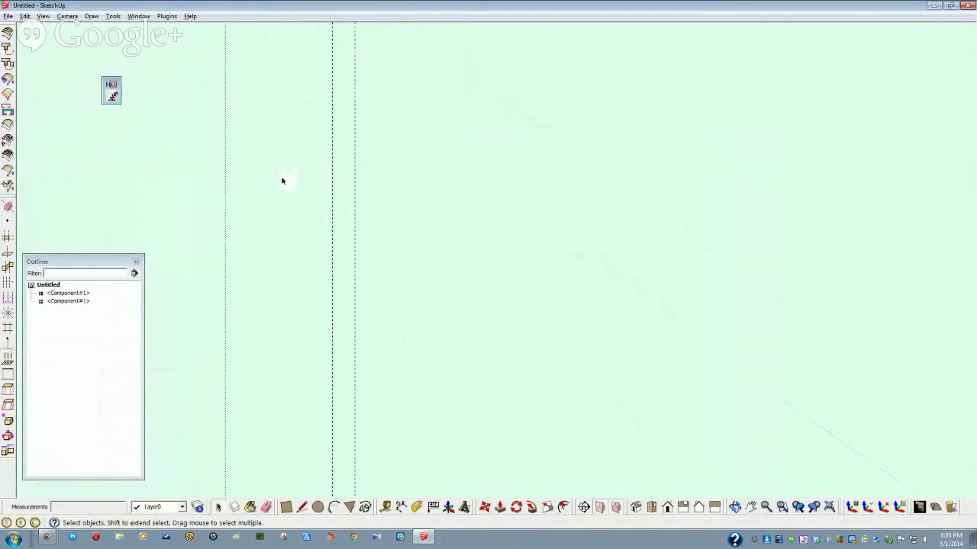
middle_click_drag(301, 76, 492, 261)
middle_click_drag(168, 273, 36, 16)
left_click(25, 16)
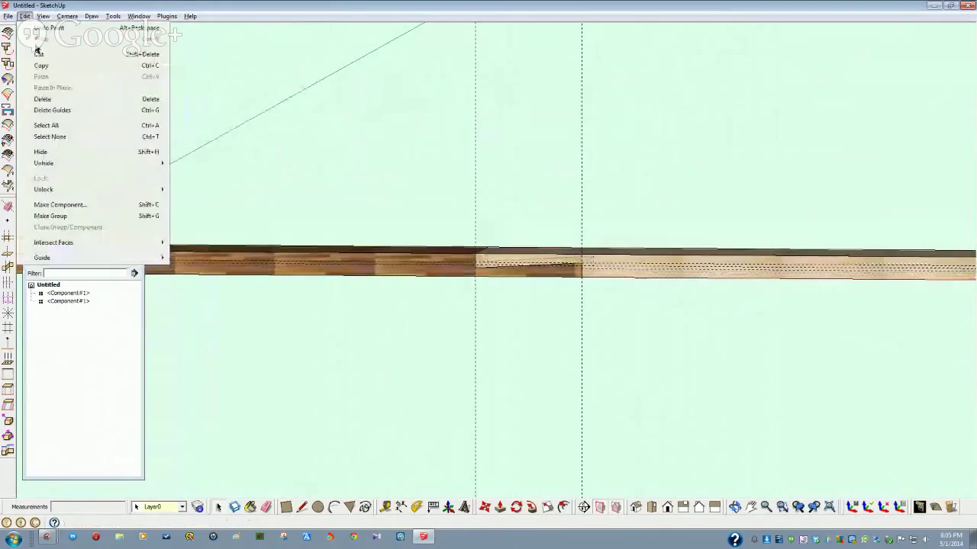
left_click(52, 110)
mouse_move(331, 196)
middle_mouse_down()
mouse_move(547, 272)
mouse_move(400, 505)
middle_mouse_up()
left_click(546, 273)
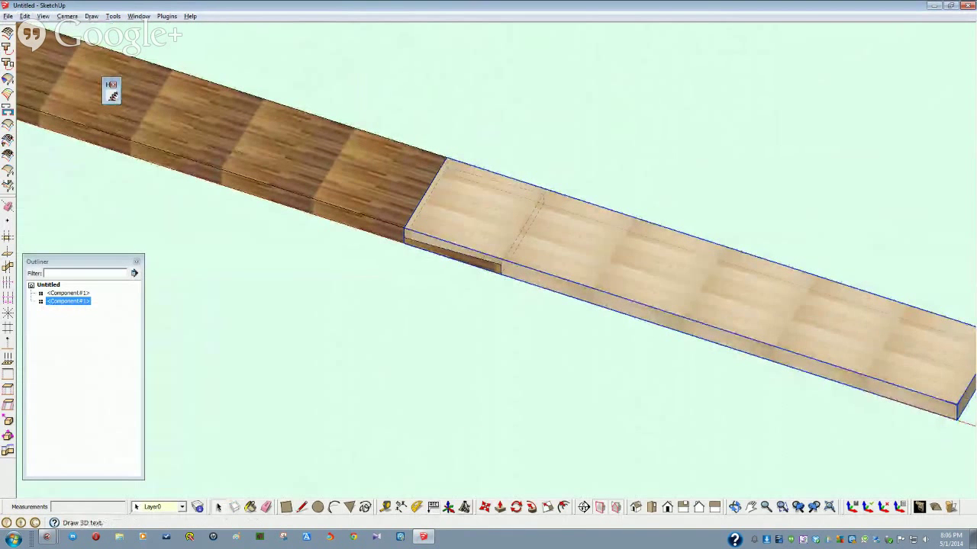
- Move the light maple board away from the dark cherry board
left_click(486, 507)
left_click(323, 403)
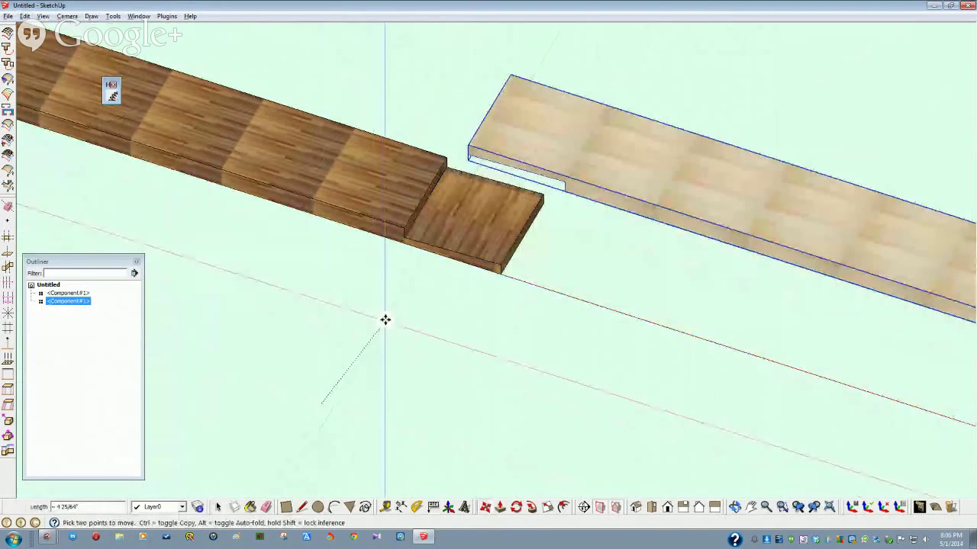
left_click(366, 354)
key("space")
middle_click_drag(418, 254, 210, 302)
- Make the light board a unique component, Component#3, from the Outliner
left_click(227, 441)
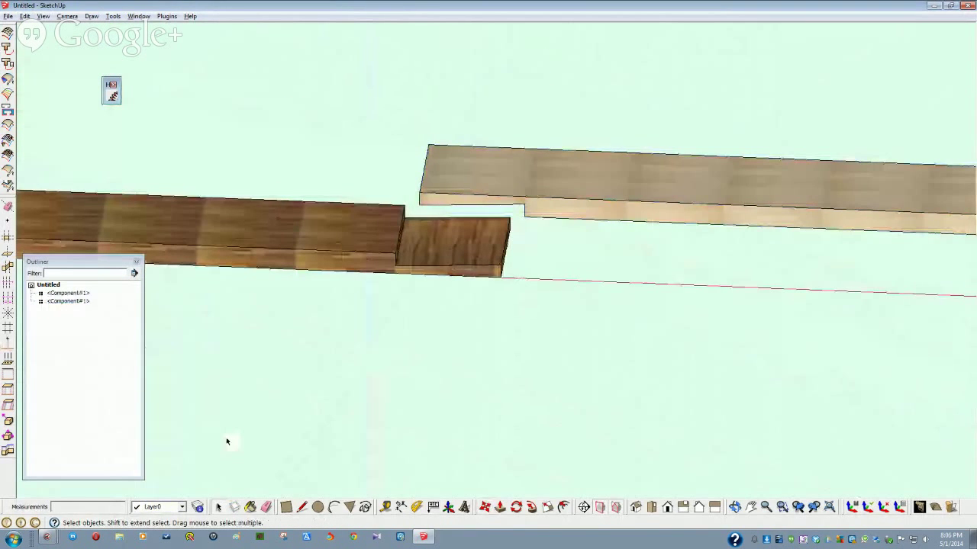
left_click(58, 302)
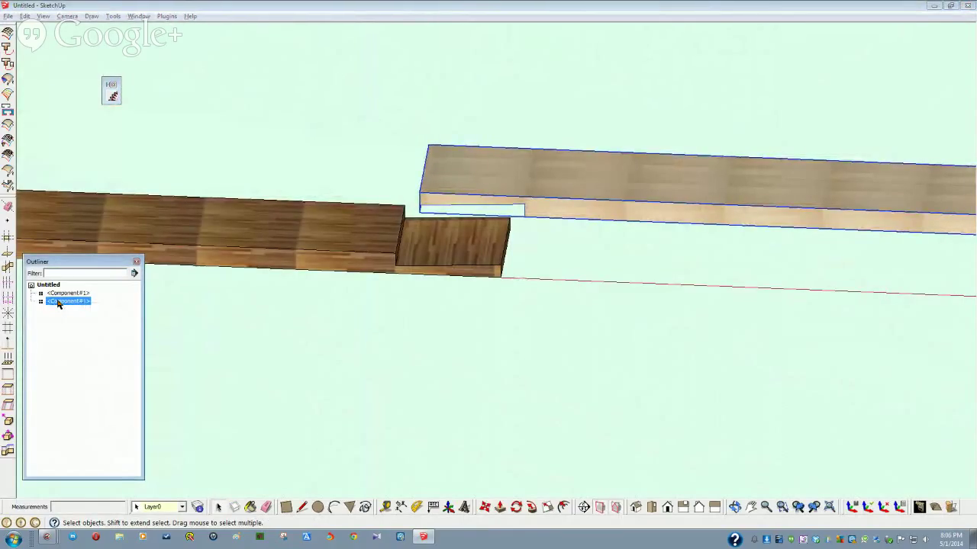
right_click(57, 302)
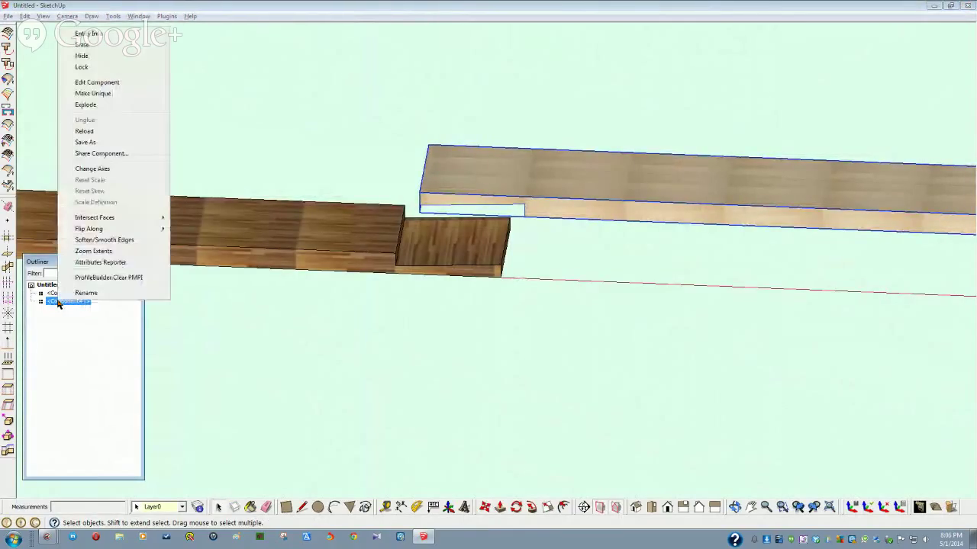
left_click(93, 94)
left_click(334, 367)
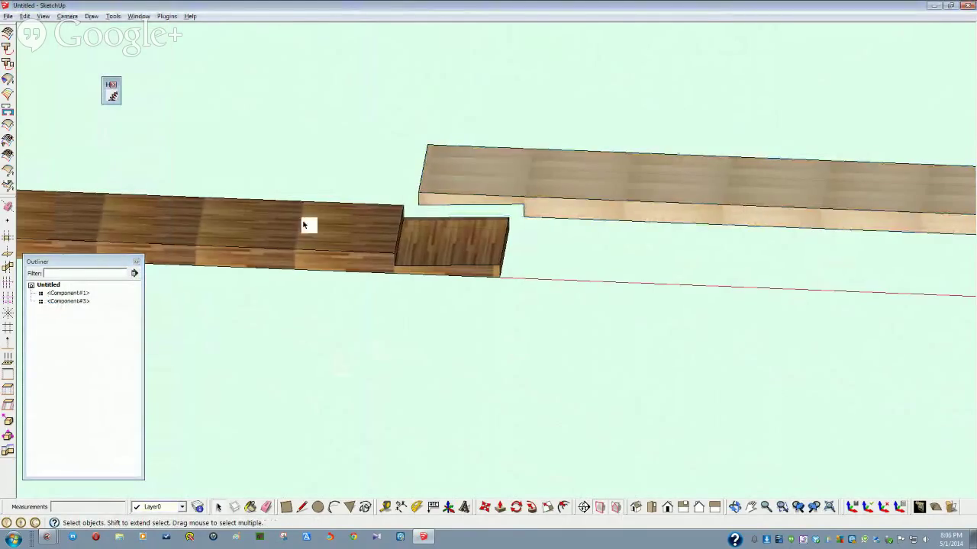
- Move the maple board back so its end overlaps the cherry board's sloped lap
left_click(77, 300)
left_click(67, 293)
left_click(489, 308)
middle_click_drag(488, 308, 426, 336)
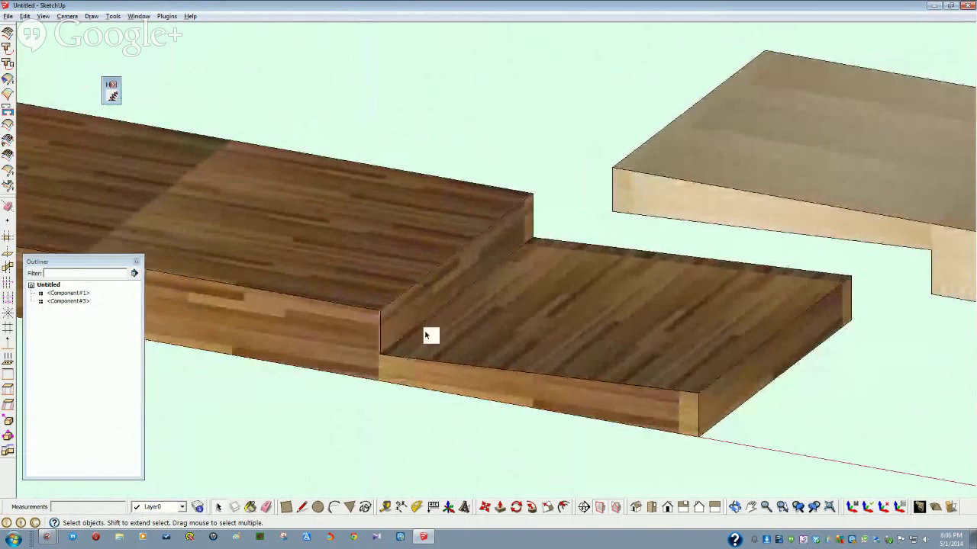
left_click(385, 354)
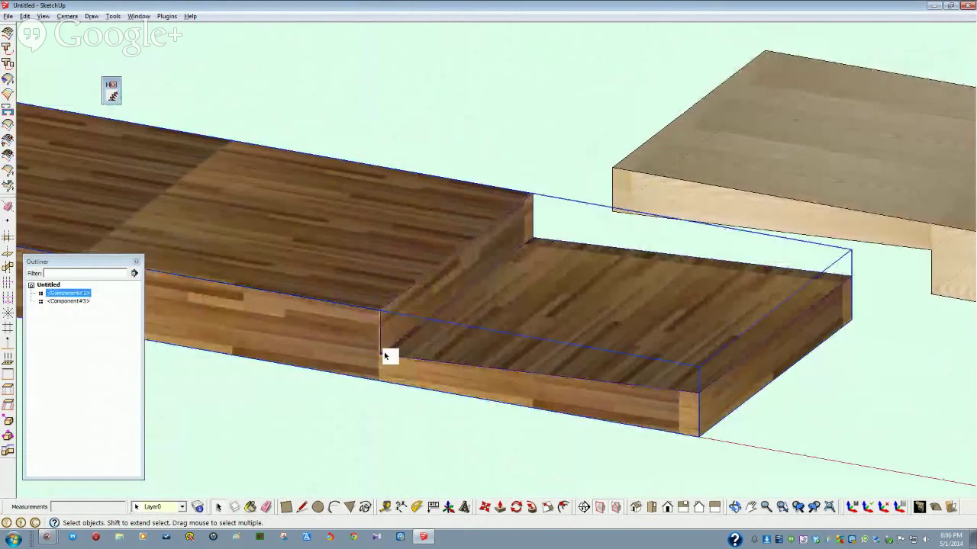
double_click(387, 348)
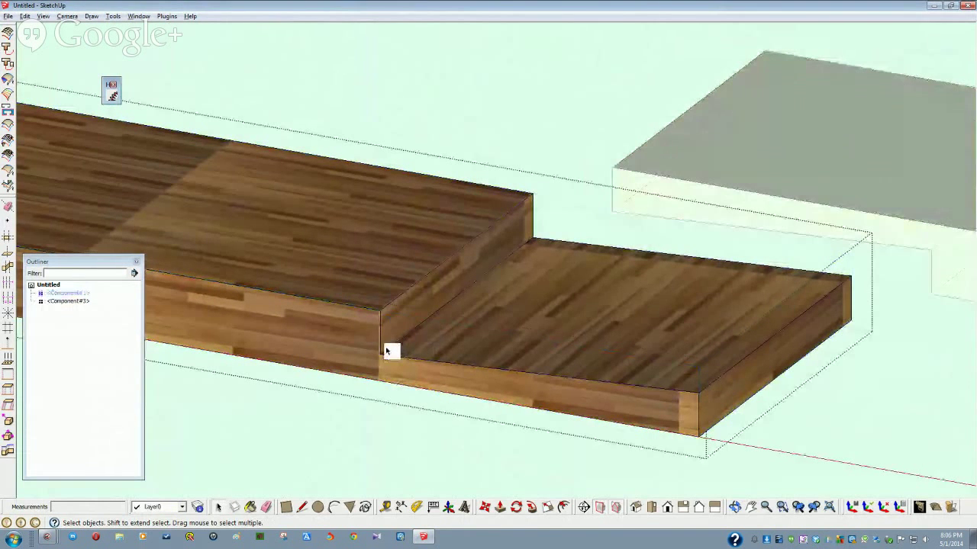
left_click(488, 508)
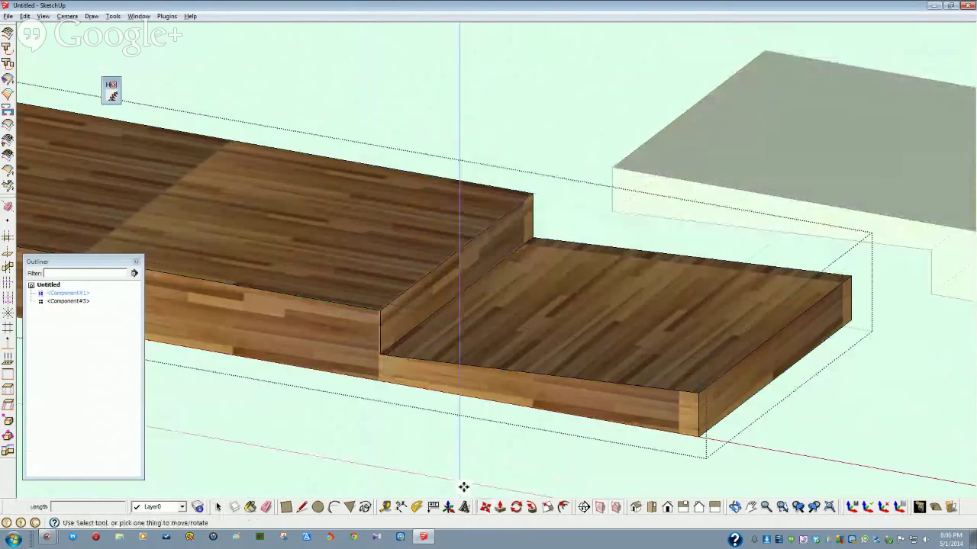
left_click(379, 356)
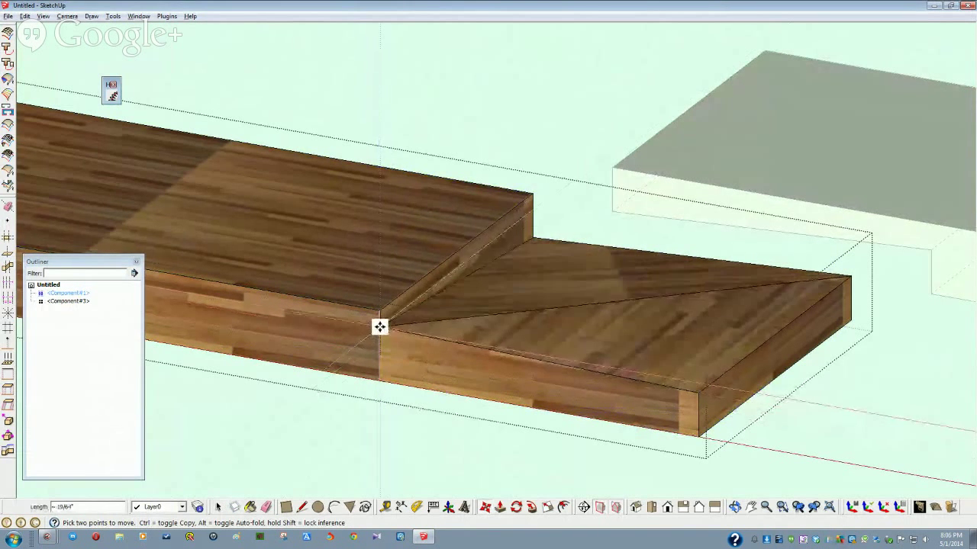
scroll(381, 436, "up", 8)
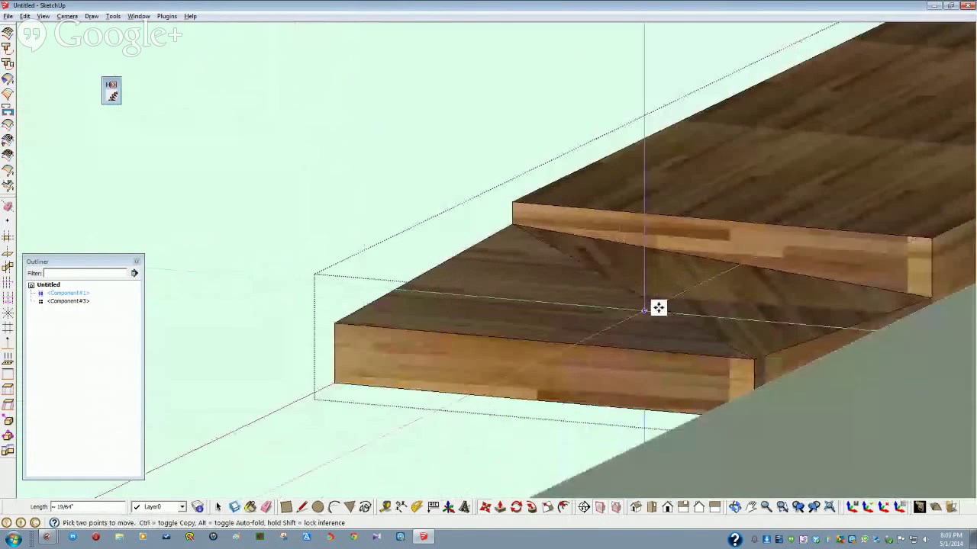
key("space")
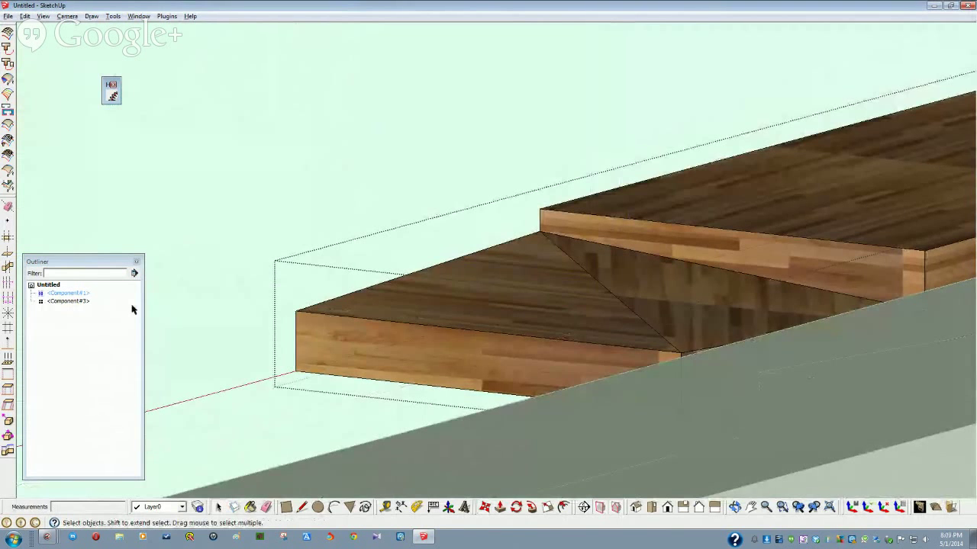
right_click(81, 300)
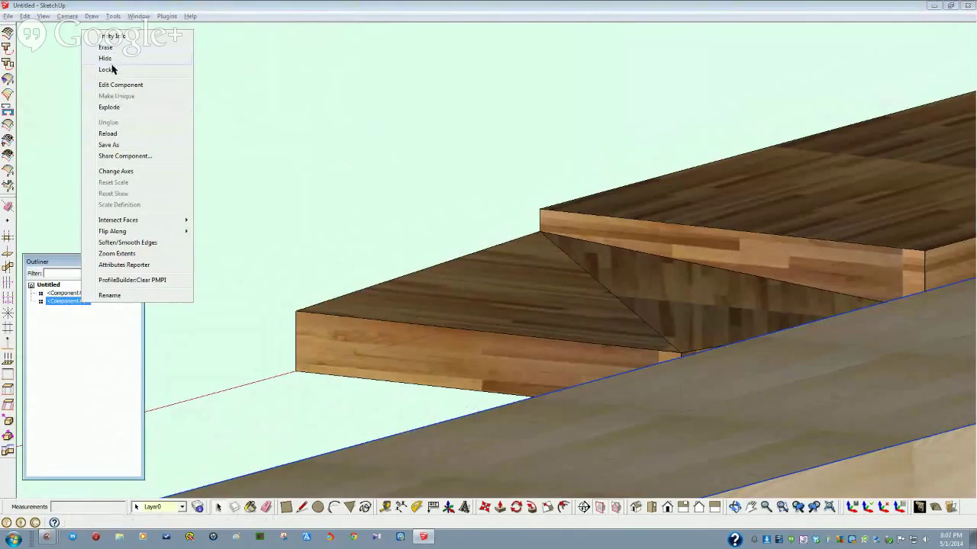
- Hide Component#3, the maple board, from the Outliner
left_click(252, 130)
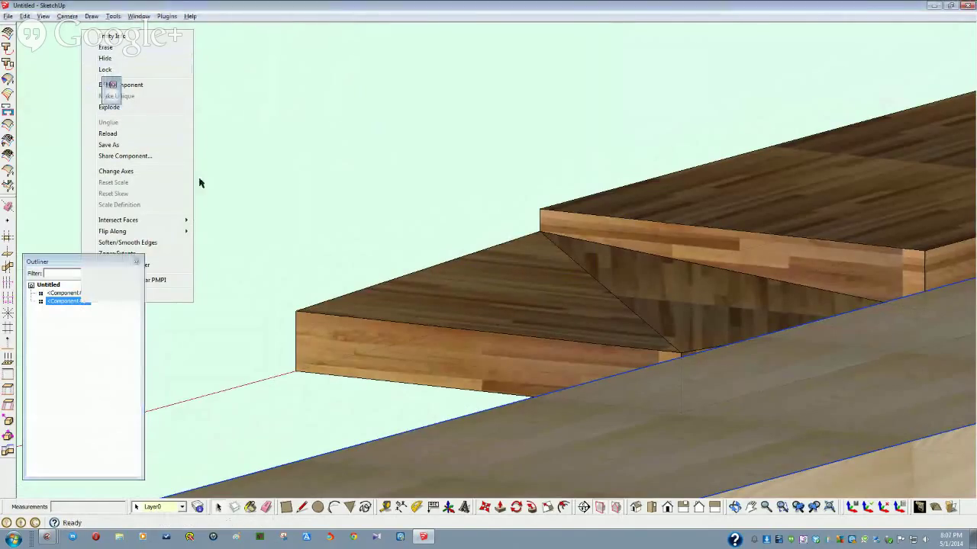
left_click(75, 302)
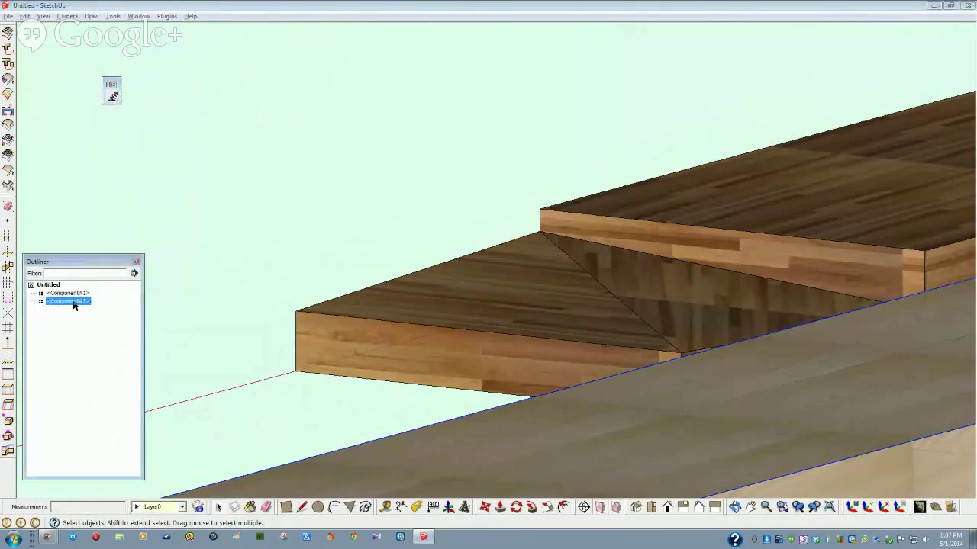
right_click(75, 301)
mouse_move(119, 232)
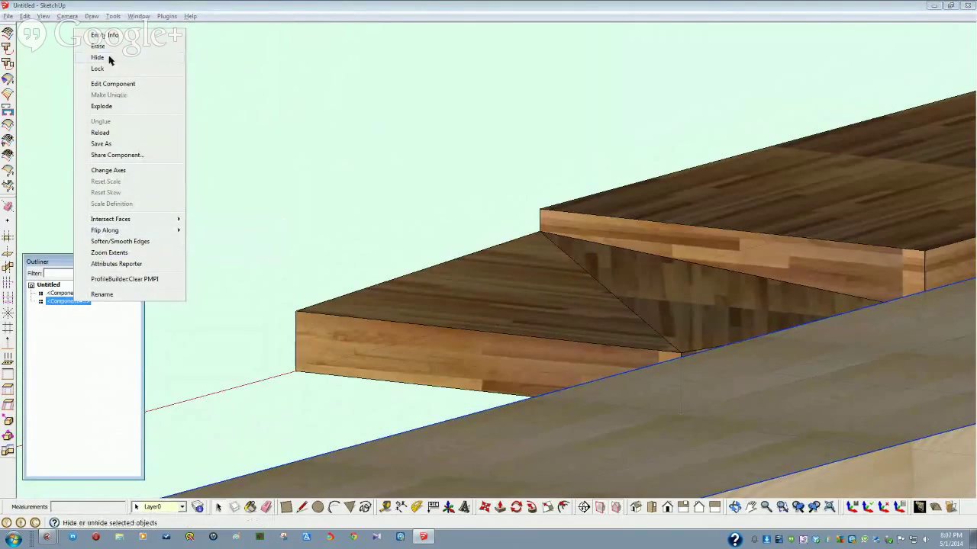
left_click(99, 57)
- Orbit to the overlapping end and open Component#1, the cherry board, for editing
middle_click_drag(448, 393, 553, 406)
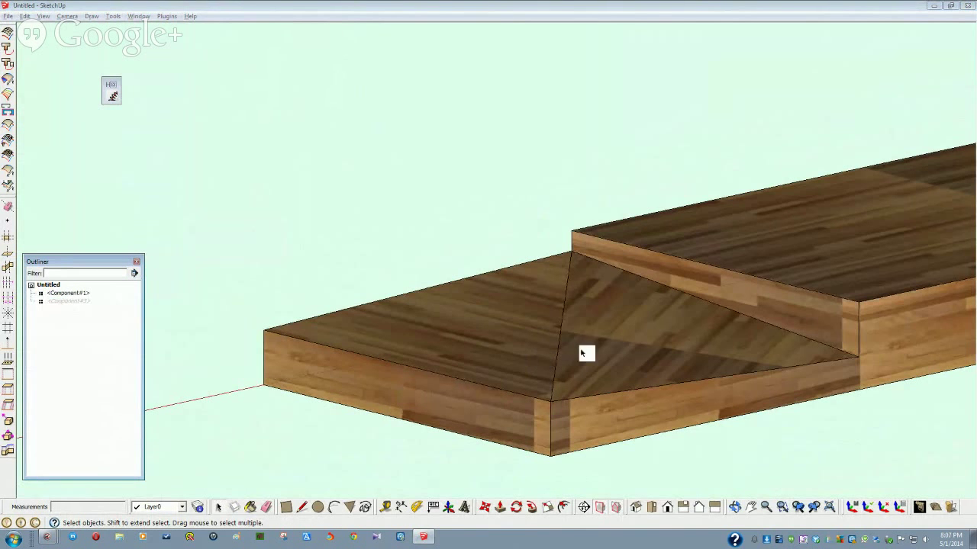
middle_click_drag(503, 319, 598, 289)
left_click(515, 345)
double_click(591, 307)
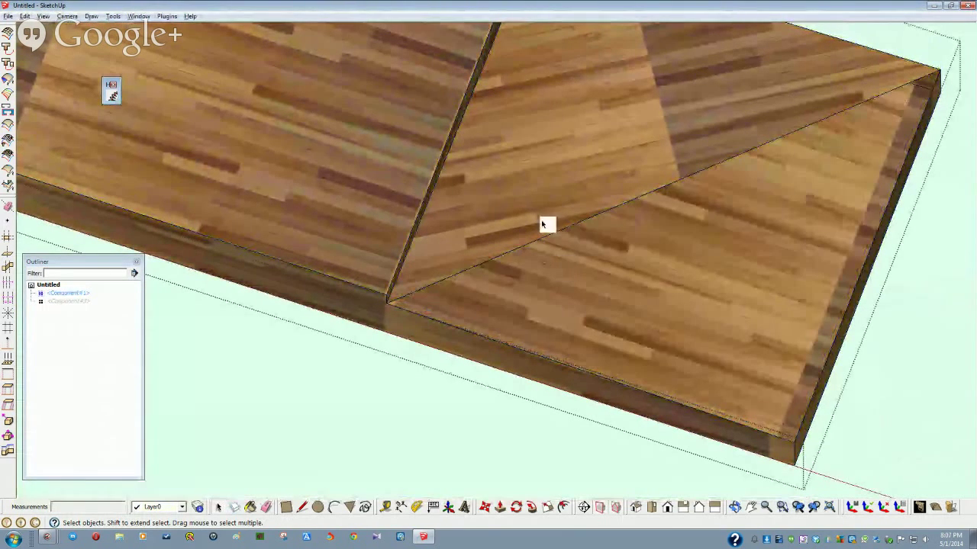
- Clear the end-face texture and delete the diagonal edge, undoing an accidental side-face deletion
key("ctrl+z")
key("ctrl+z")
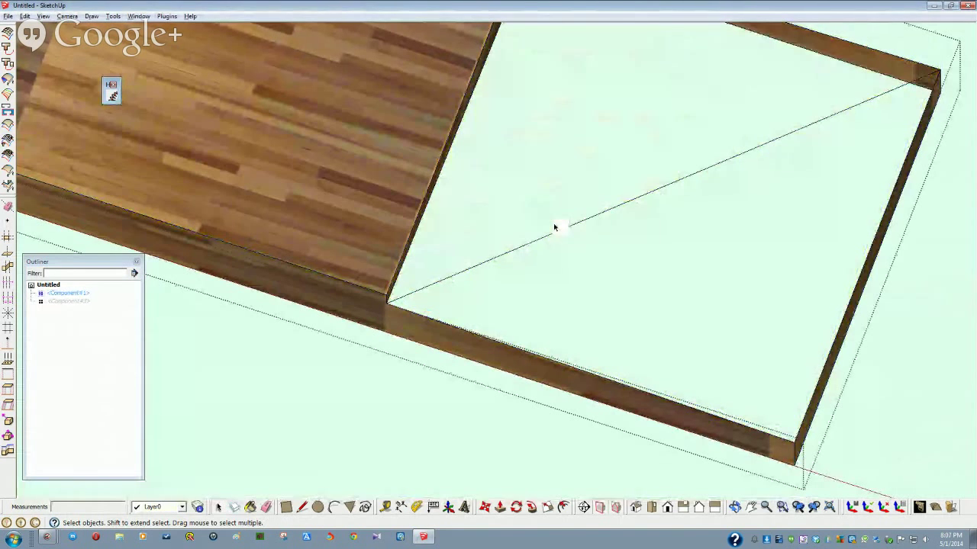
left_click(558, 236)
key("Delete")
middle_click_drag(603, 328, 449, 283)
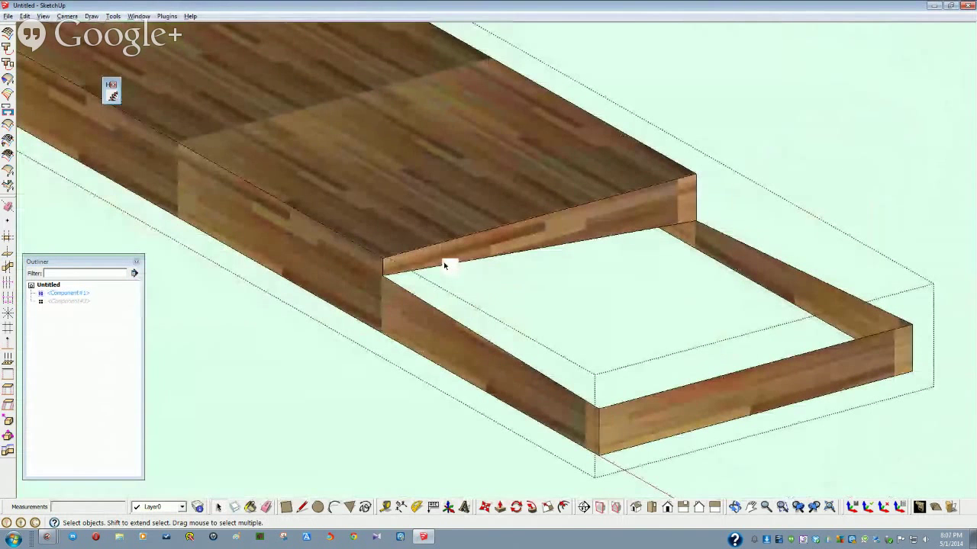
left_click(569, 420)
key("Delete")
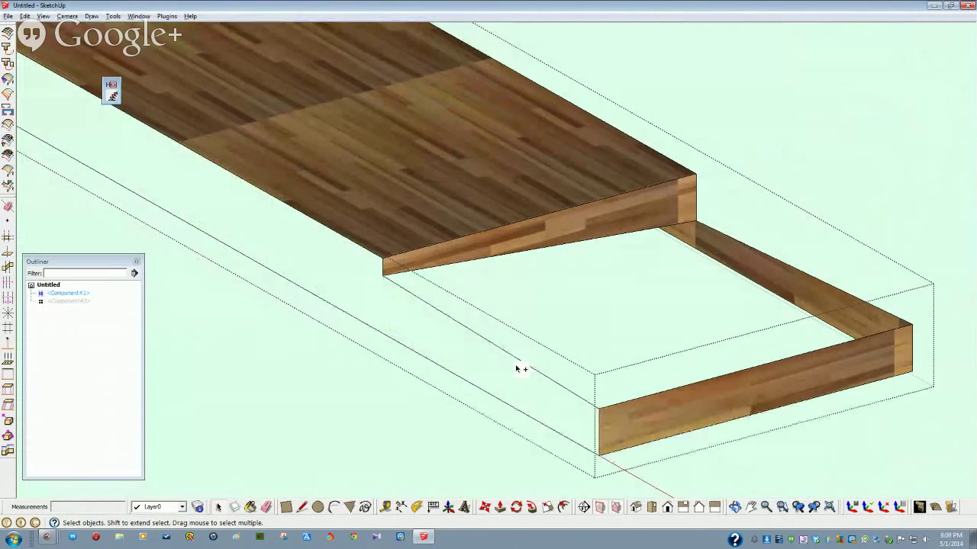
key("ctrl+z")
middle_click_drag(444, 312, 646, 388)
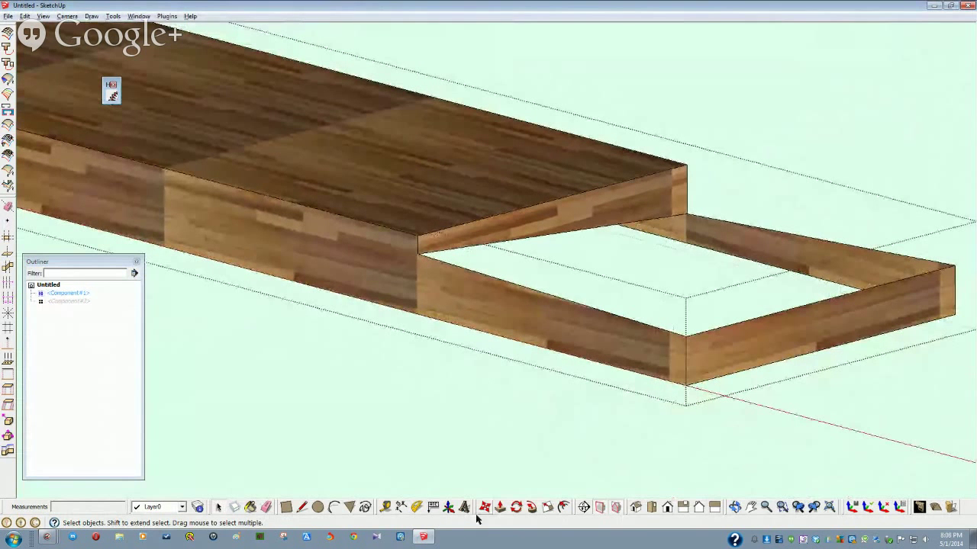
left_click(286, 508)
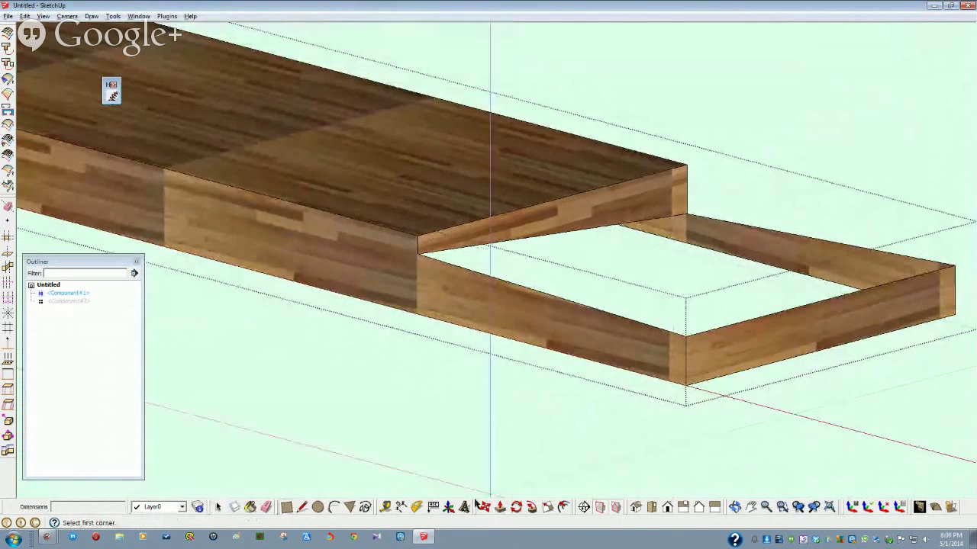
- Draw a 3 1/2" by 3/4" rectangle at the board's lower corner and delete the front edge
left_click(690, 382)
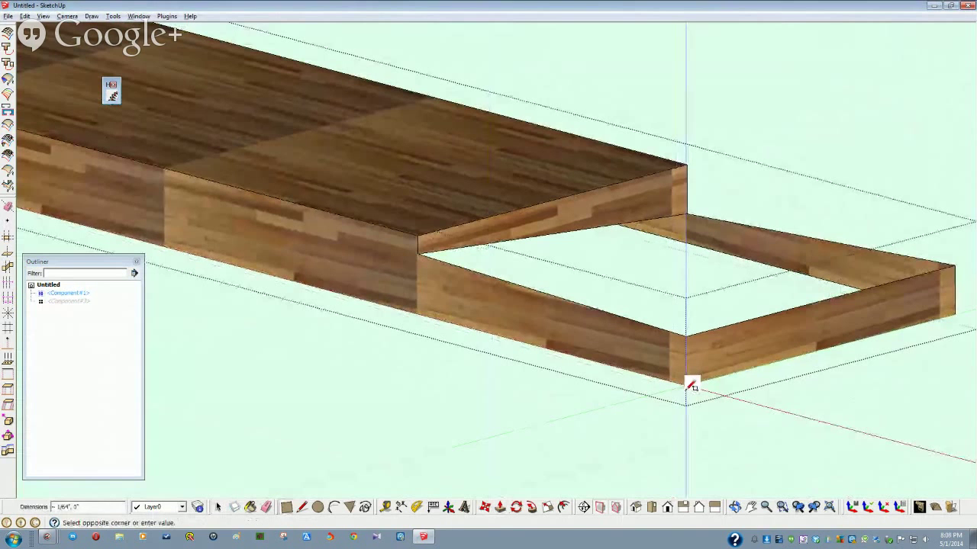
left_click(425, 230)
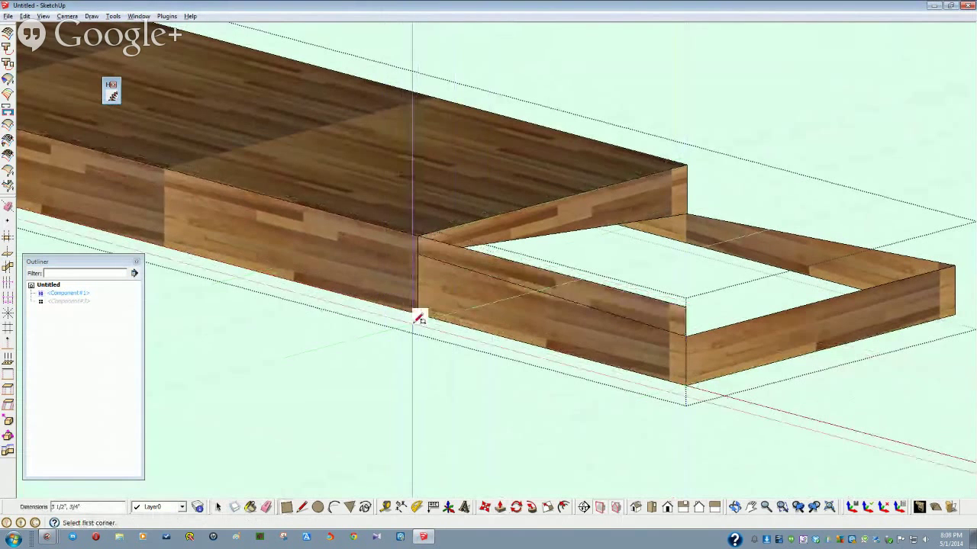
middle_click_drag(412, 311, 525, 282)
key("space")
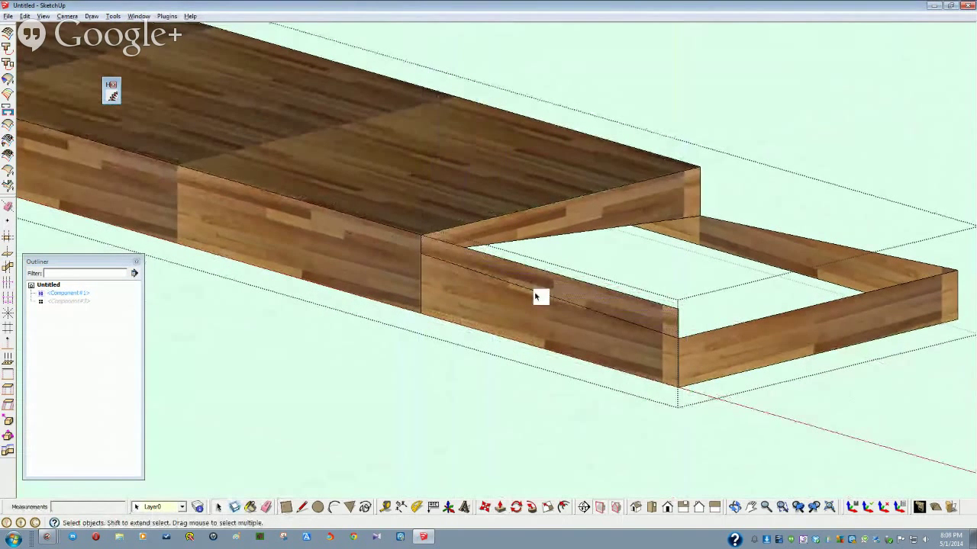
key("Delete")
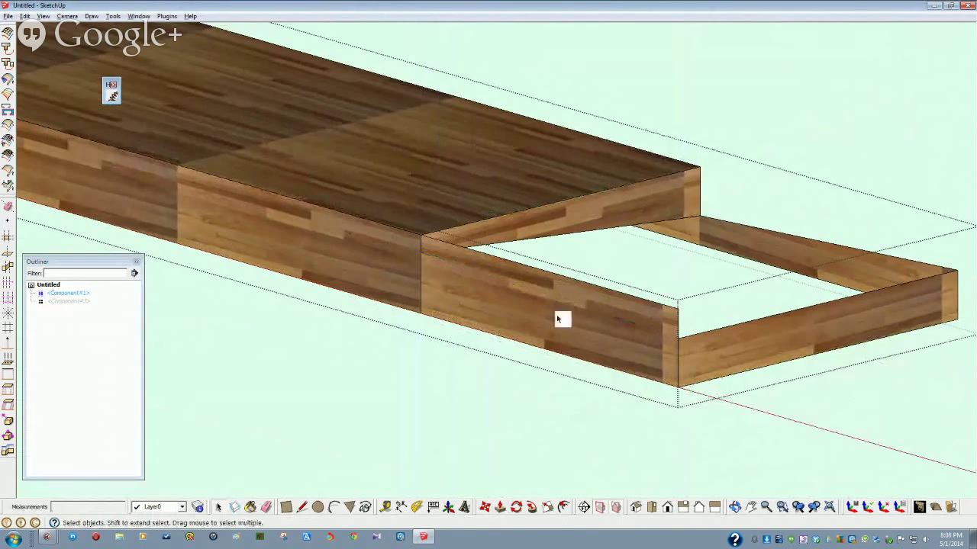
- Push/pull the open face 3 1/2", then undo the groove along the front edge
scroll(517, 321, "down", 3)
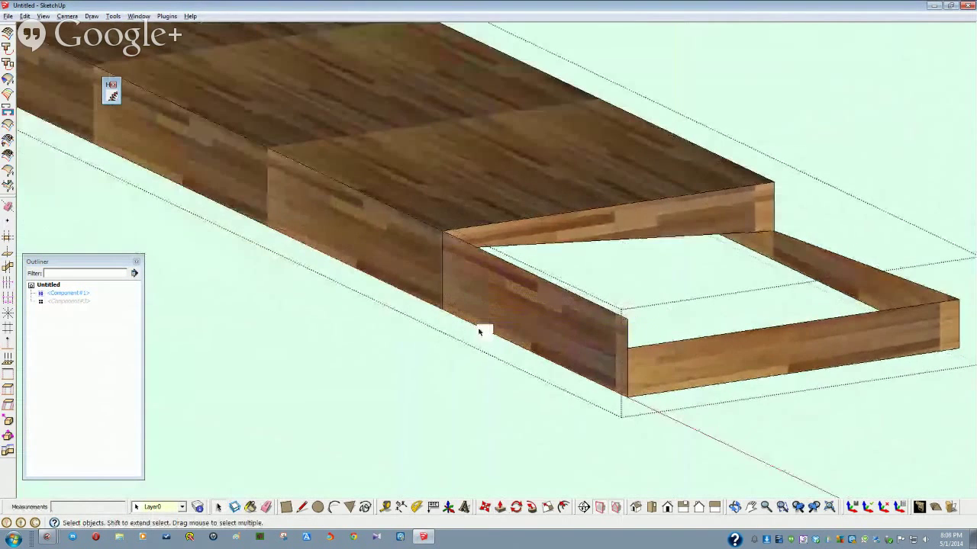
left_click(500, 508)
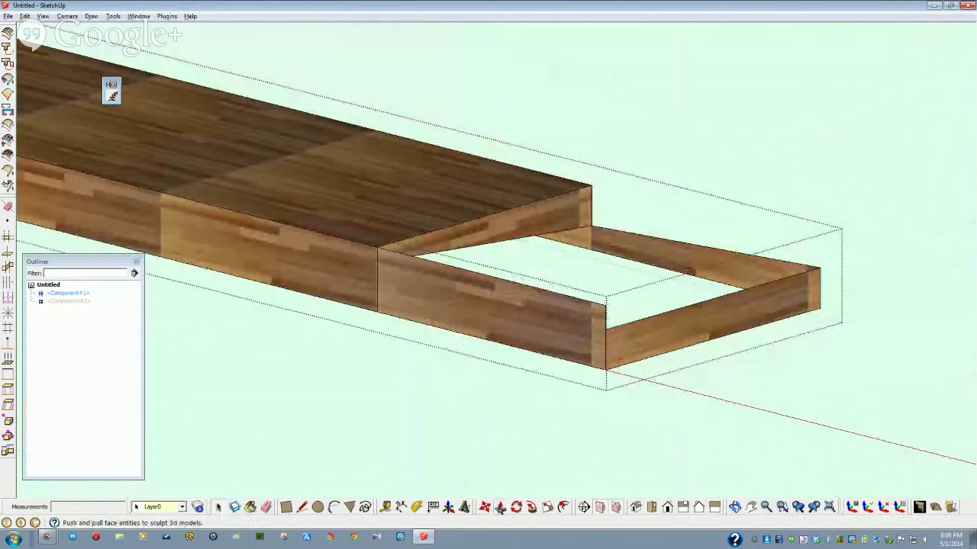
left_click(521, 329)
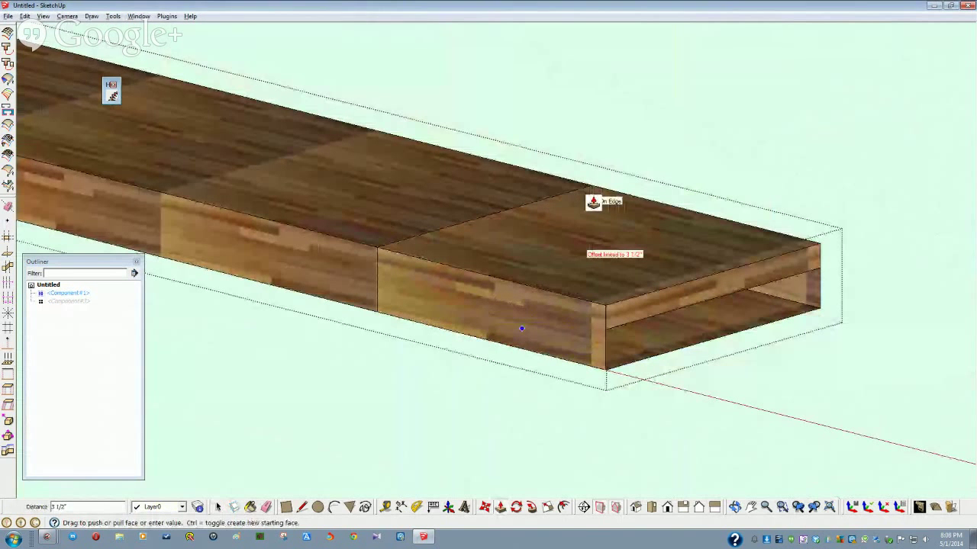
left_click(594, 202)
middle_click_drag(593, 202, 562, 341)
scroll(562, 349, "up", 6)
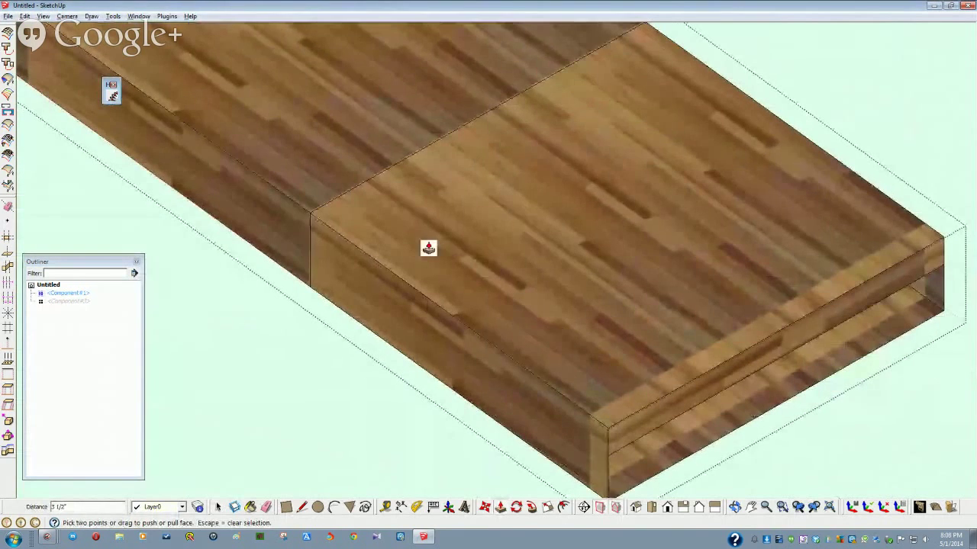
key("space")
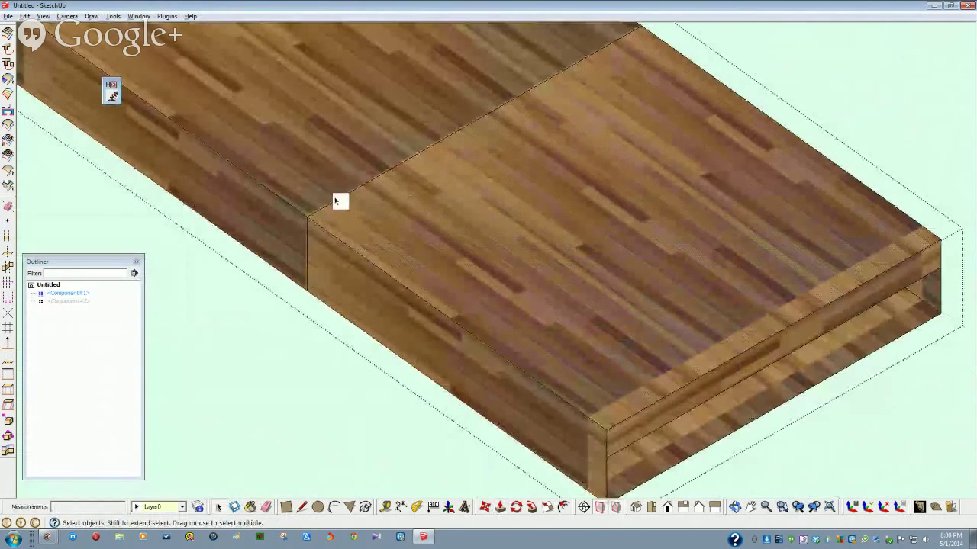
key("Escape")
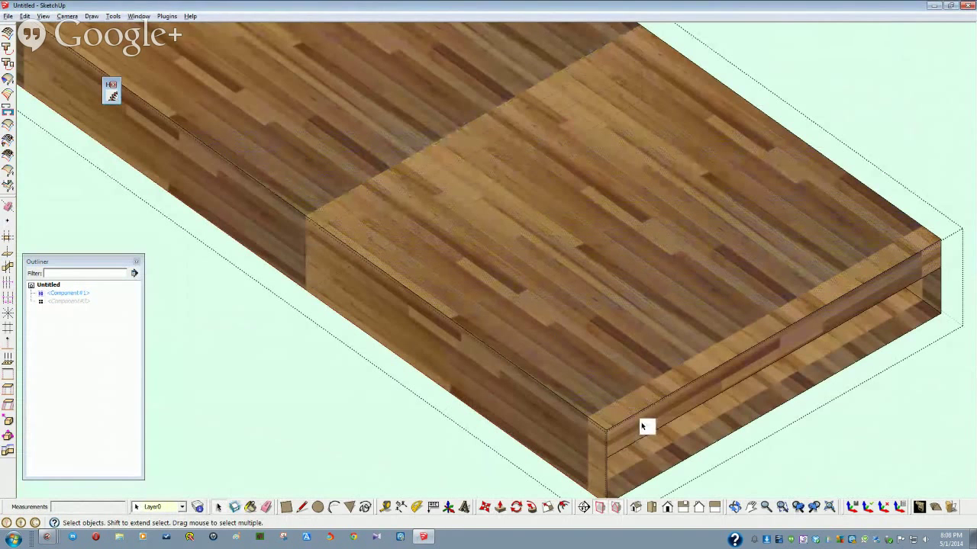
key("ctrl+z")
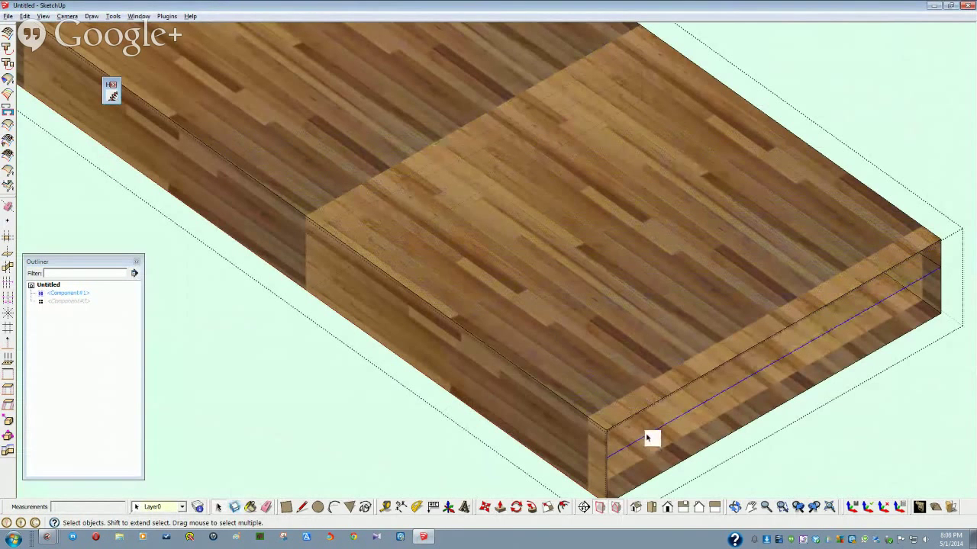
- Draw a line closing the board's front face, then view the board at a shallower angle
middle_click_drag(643, 441, 549, 402)
key("l")
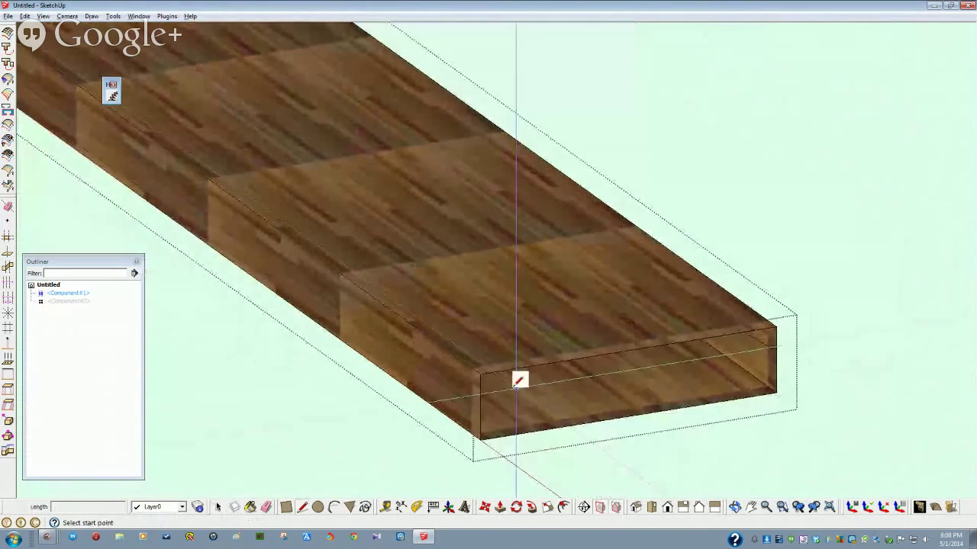
left_click(480, 375)
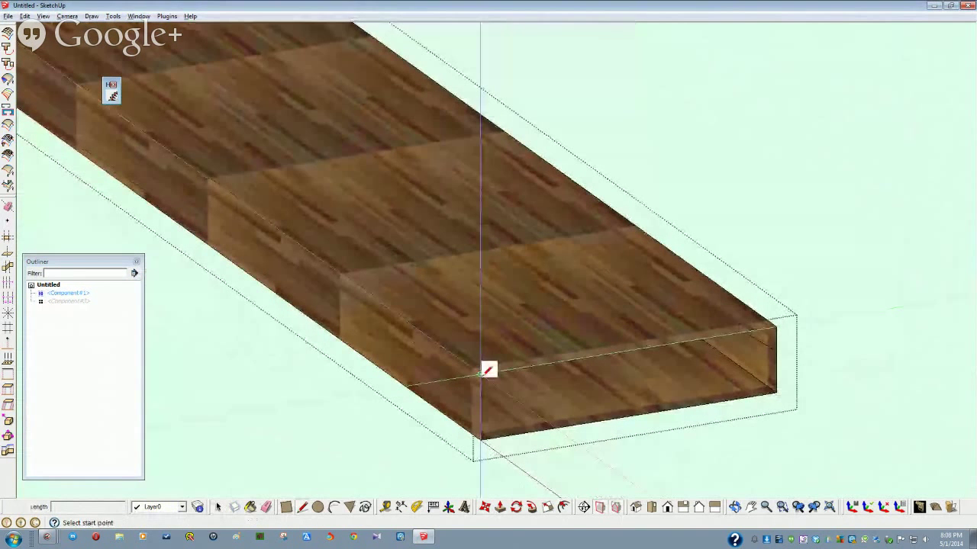
left_click(481, 439)
key("space")
middle_click_drag(413, 396, 489, 395)
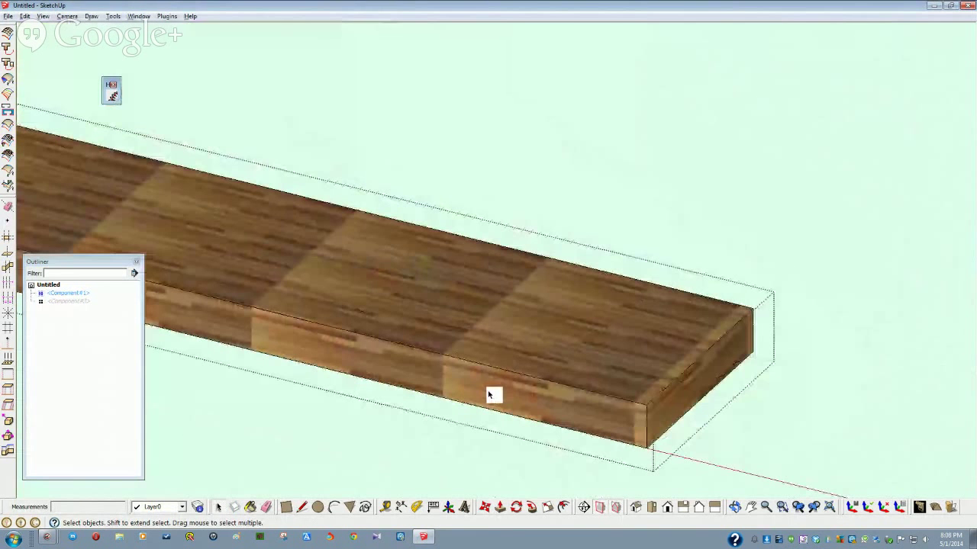
middle_click_drag(589, 358, 969, 335)
key("alt+Tab")
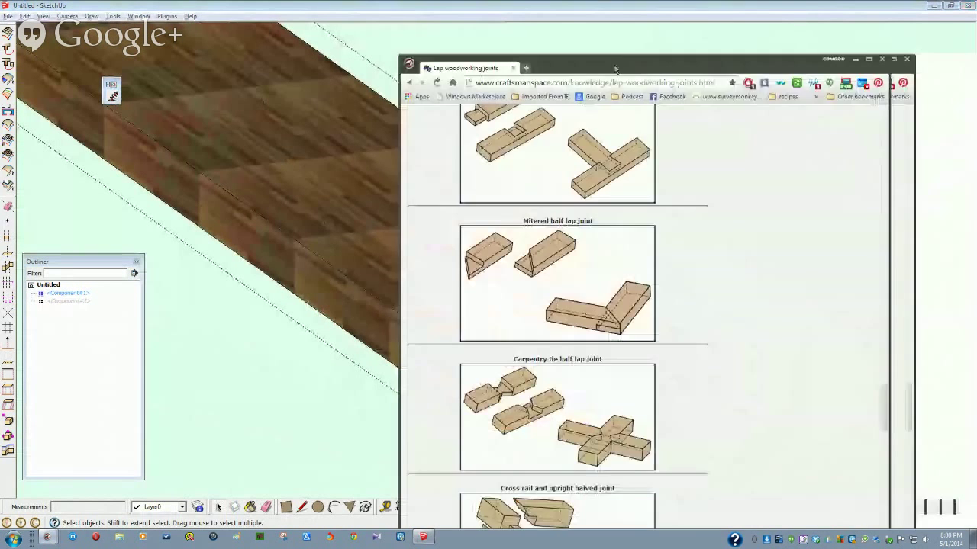
- Maximize the lap joints page and return to the wood joints image results
left_click_drag(619, 76, 546, 49)
double_click(587, 43)
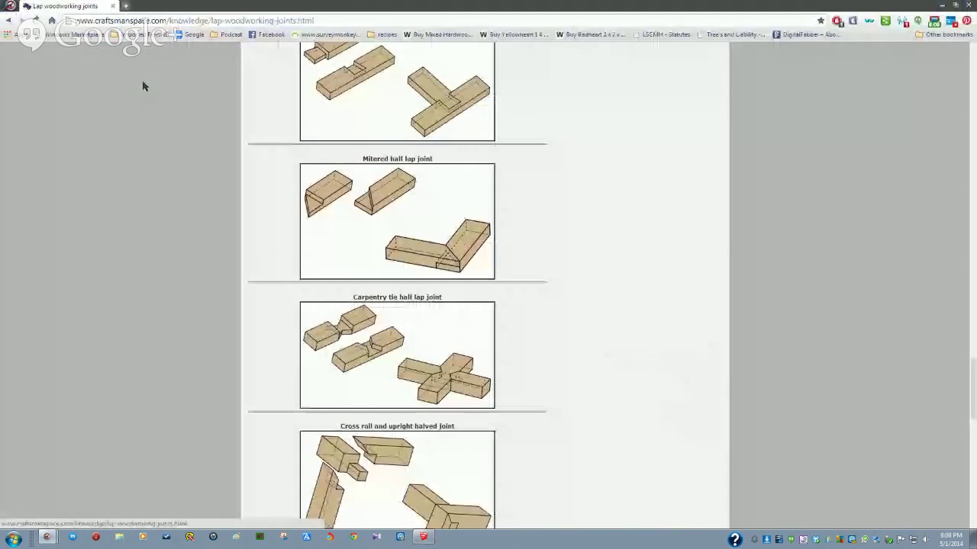
left_click(9, 21)
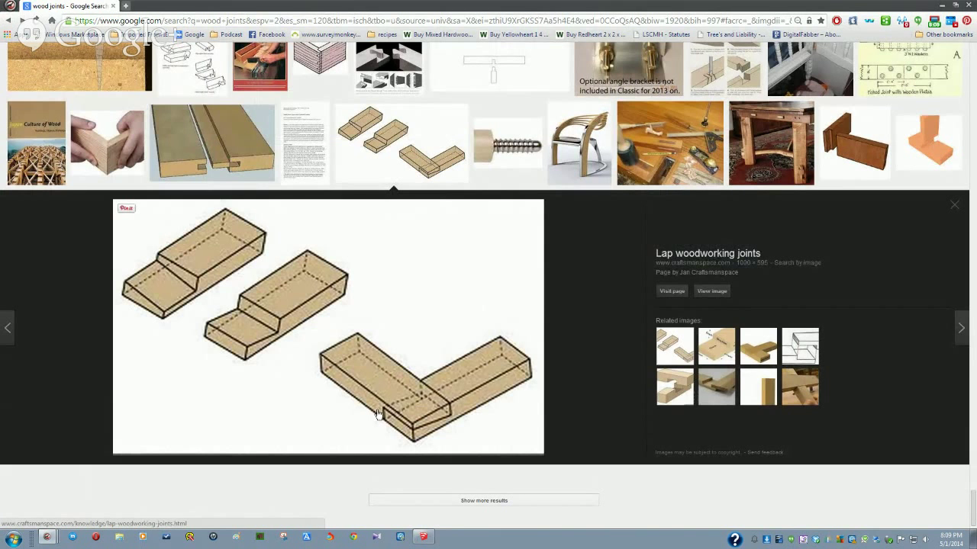
- Browse lap joint image previews, dismissing the Pinterest popup, then return to SketchUp
left_click(712, 390)
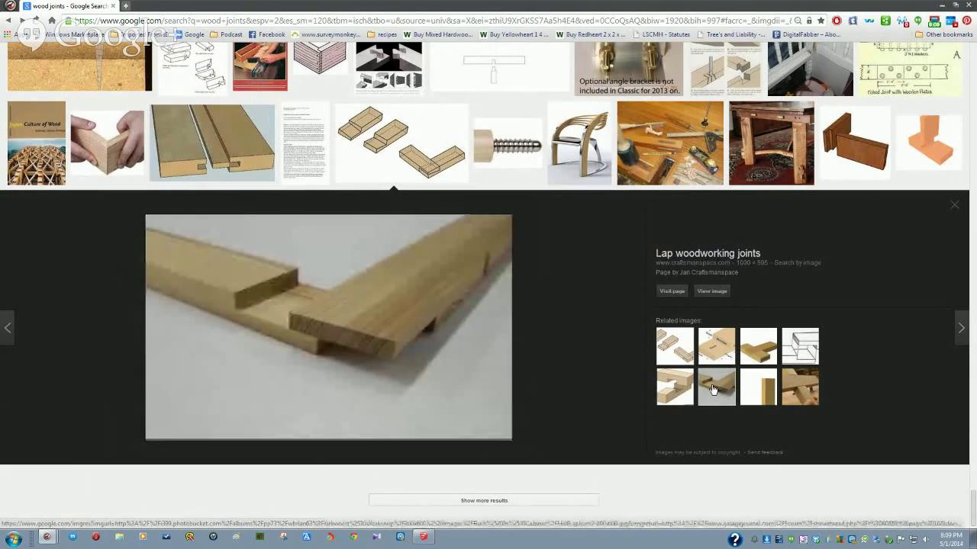
left_click(665, 342)
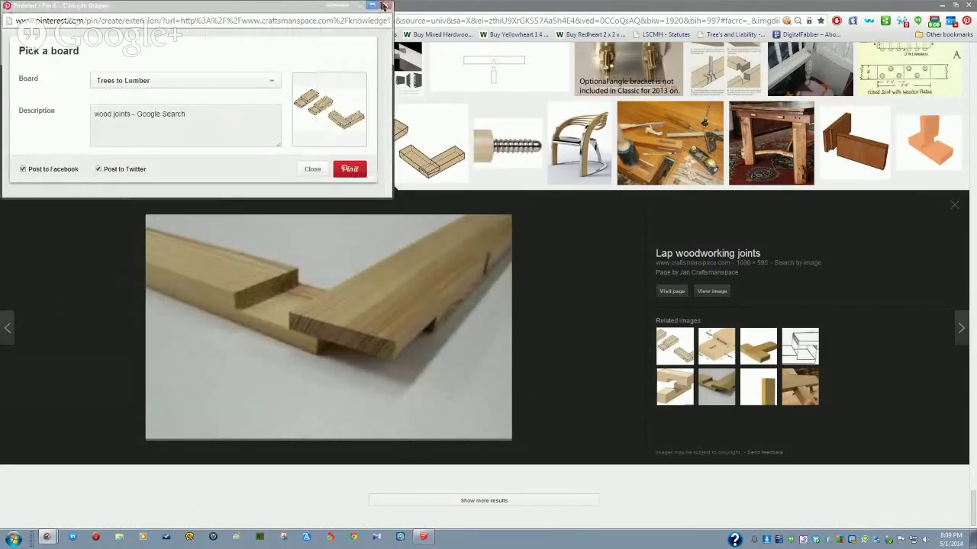
left_click(379, 6)
left_click(7, 329)
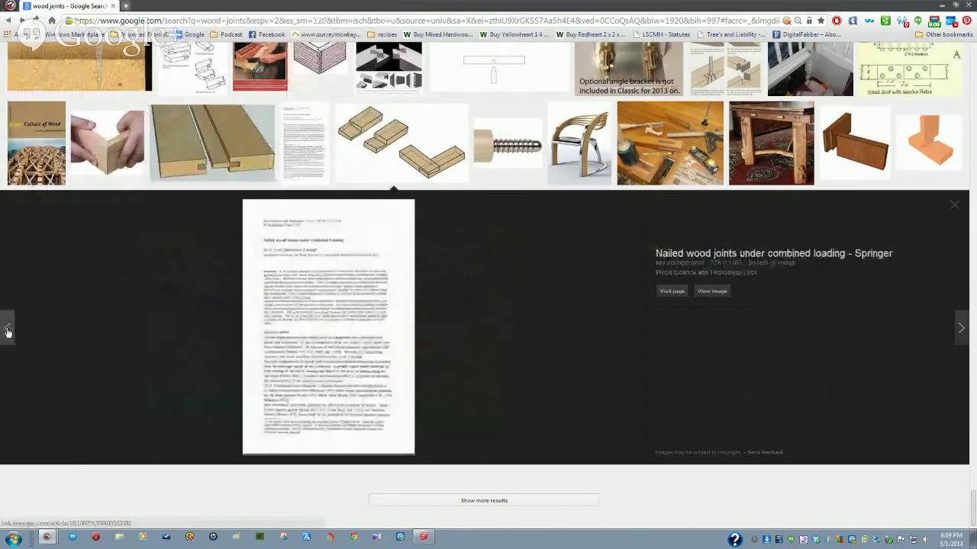
left_click(7, 329)
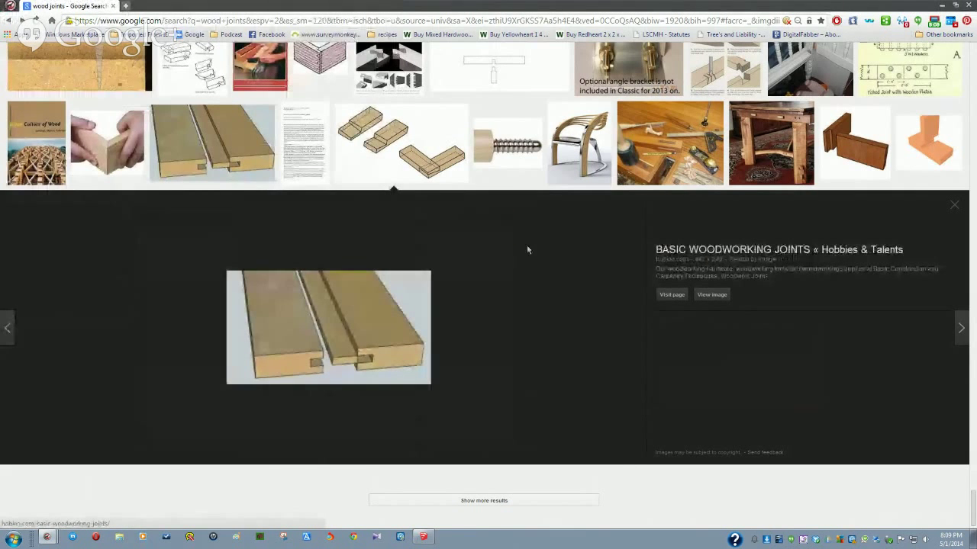
left_click(949, 202)
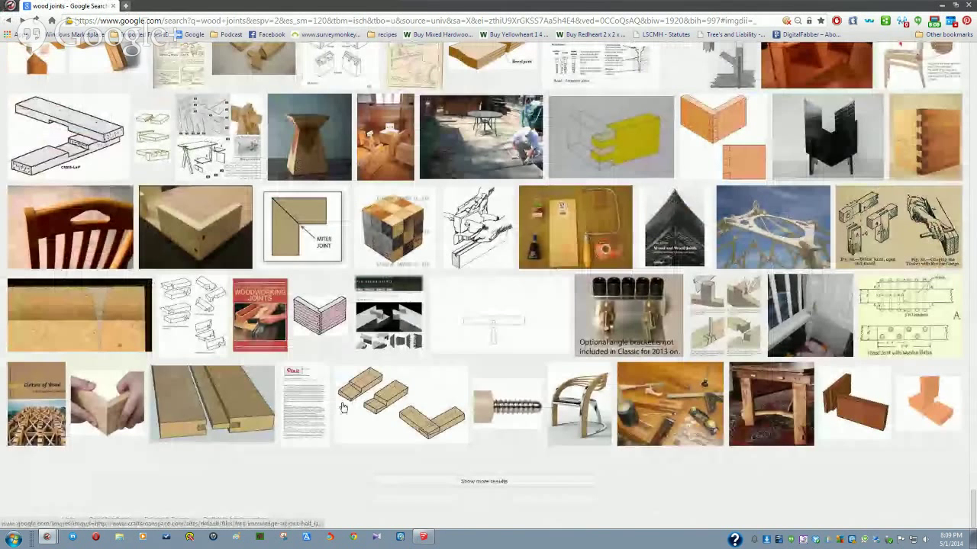
left_click(422, 408)
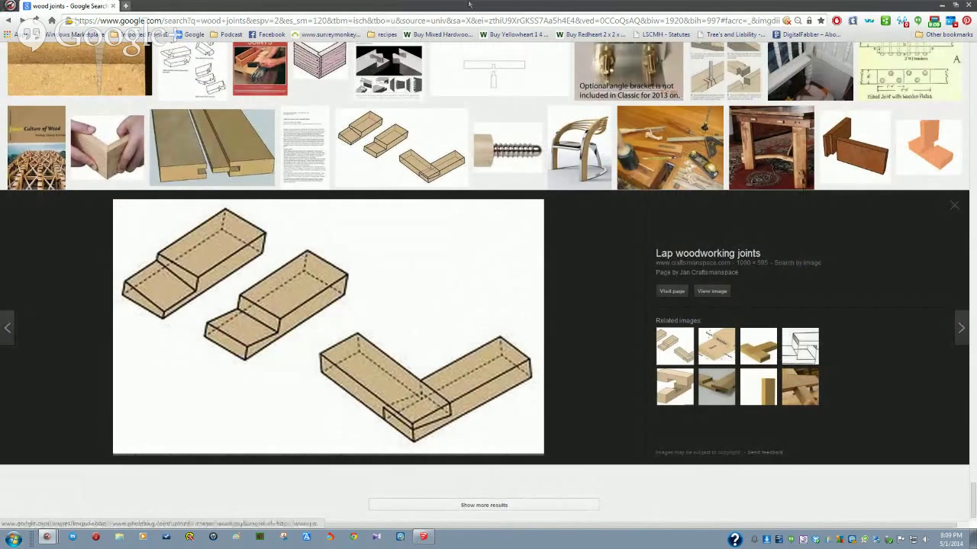
key("alt+Tab")
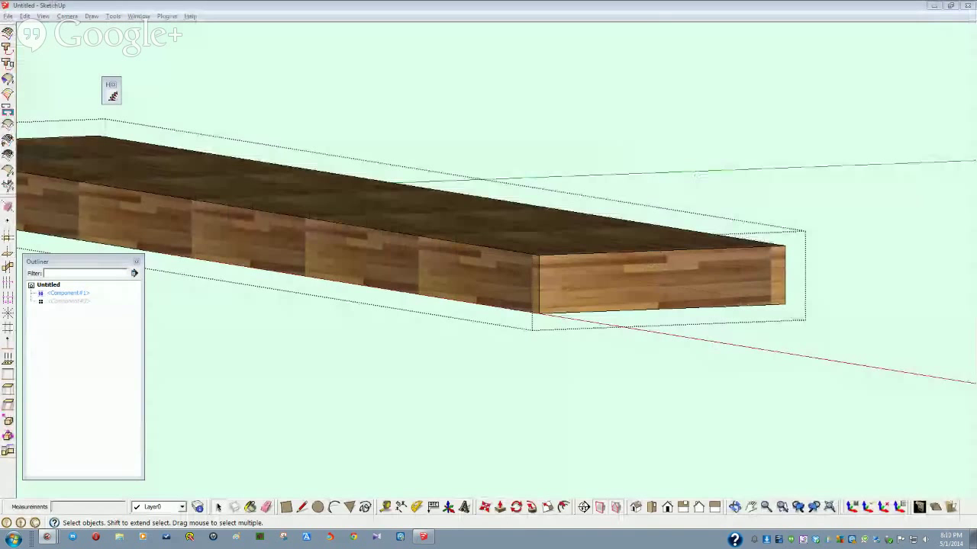
- Unhide the light wood board component from the Outliner
left_click(76, 302)
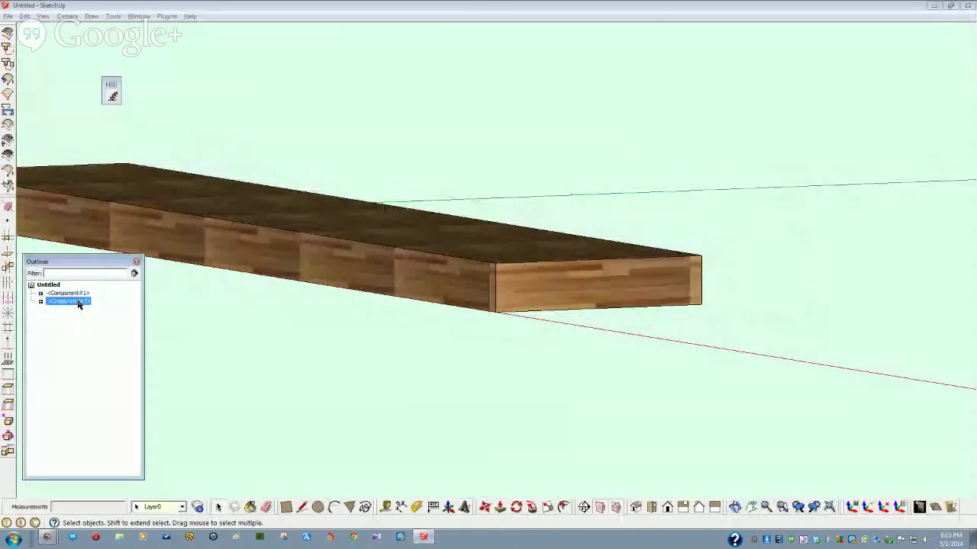
right_click(76, 302)
left_click(128, 59)
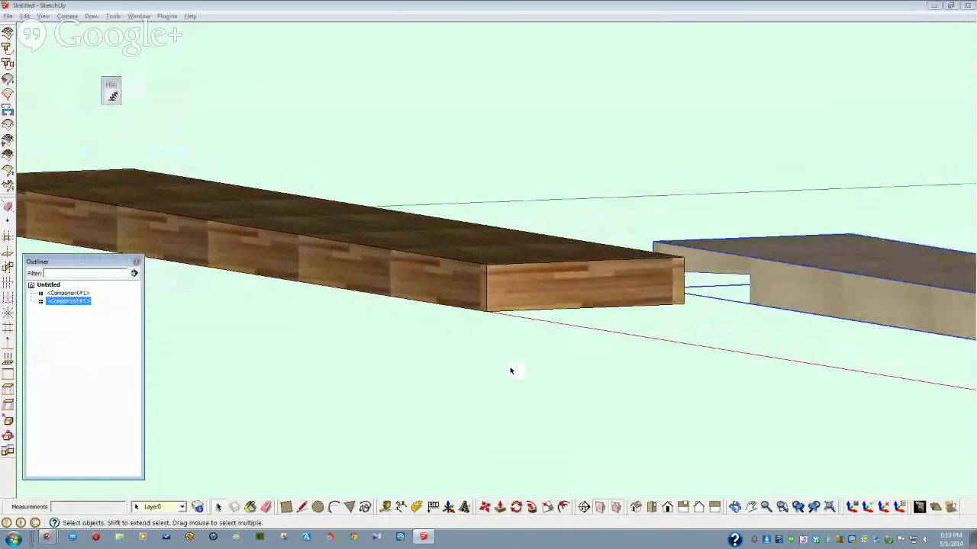
- Rotate the light board 90° about its corner so it lies perpendicular to the dark board
middle_click_drag(495, 311, 431, 427)
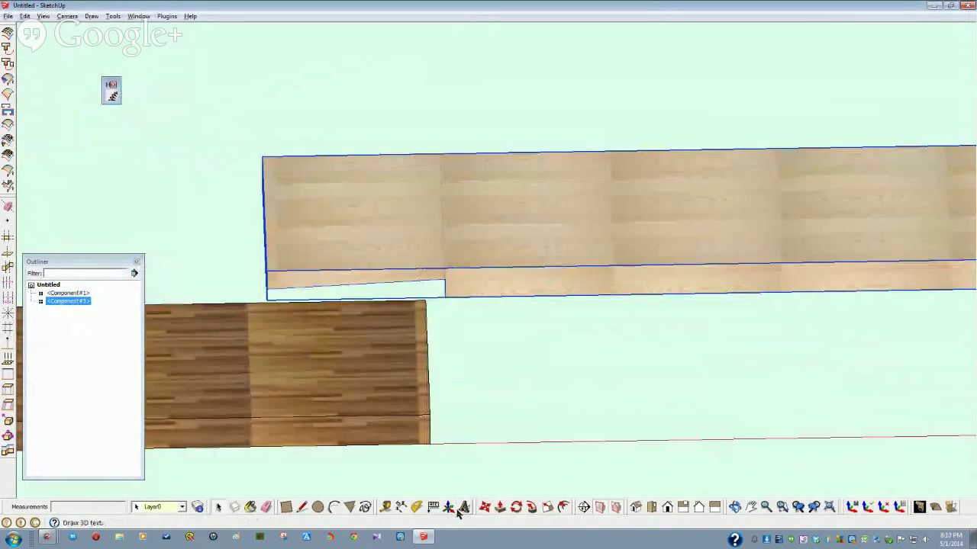
left_click(516, 508)
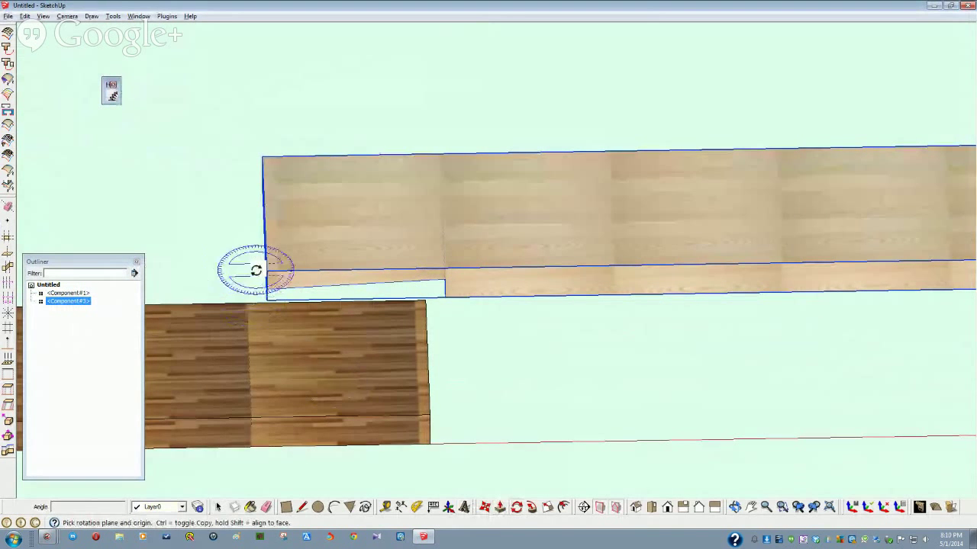
left_click_drag(267, 272, 516, 280)
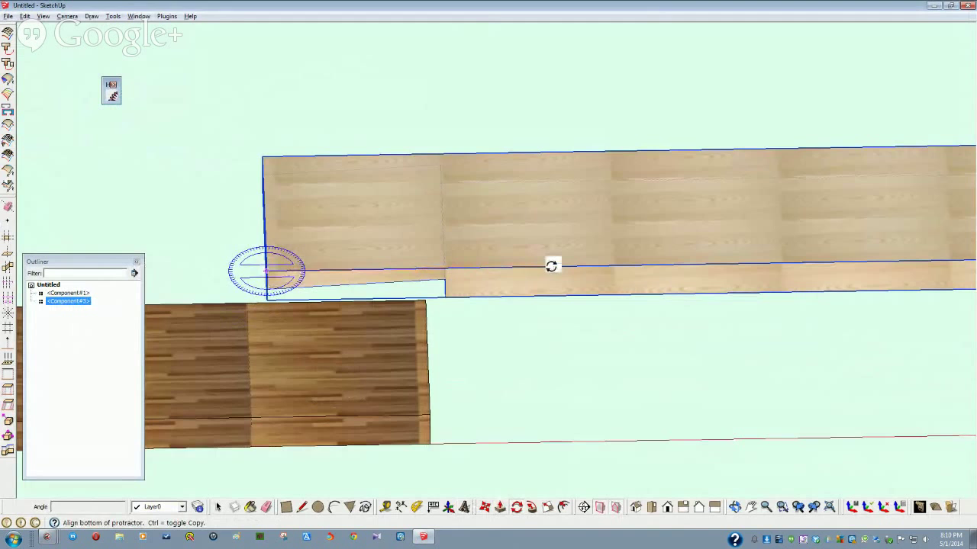
left_click(551, 266)
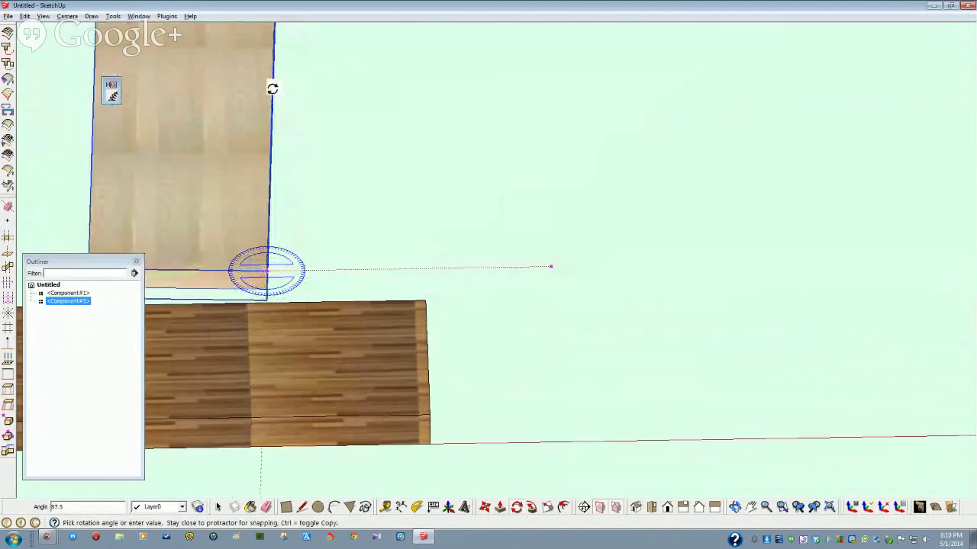
left_click(255, 81)
key("space")
key("F8")
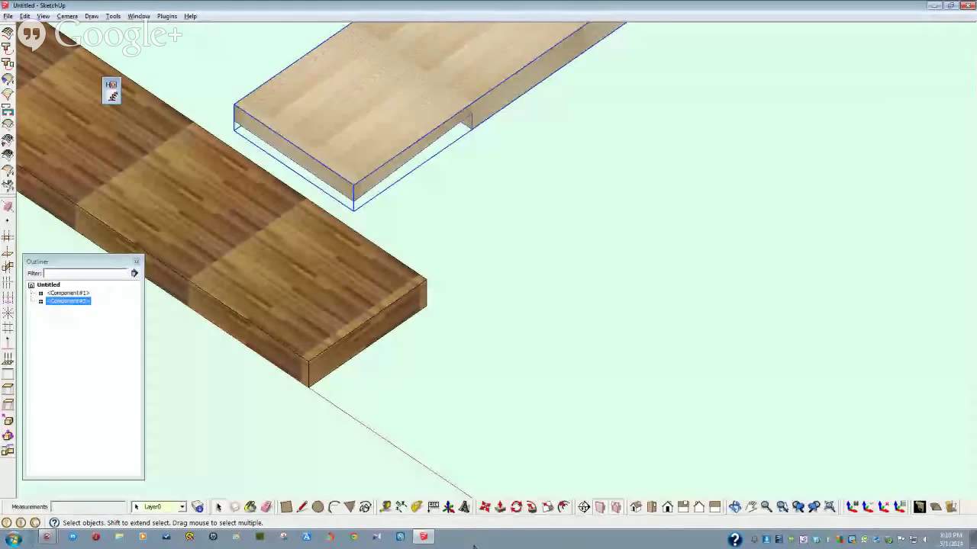
- Move the light board so its corner snaps onto the dark board's end
key("m")
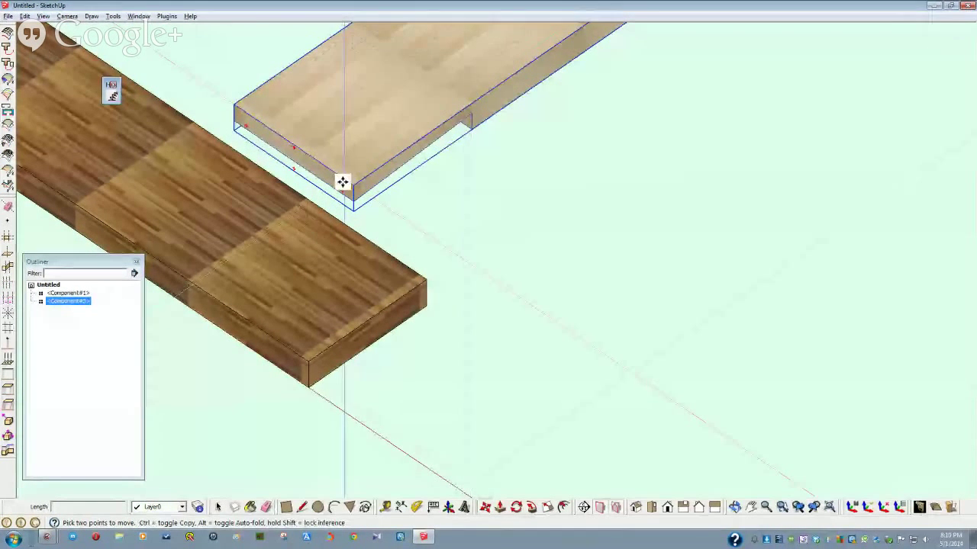
left_click(354, 188)
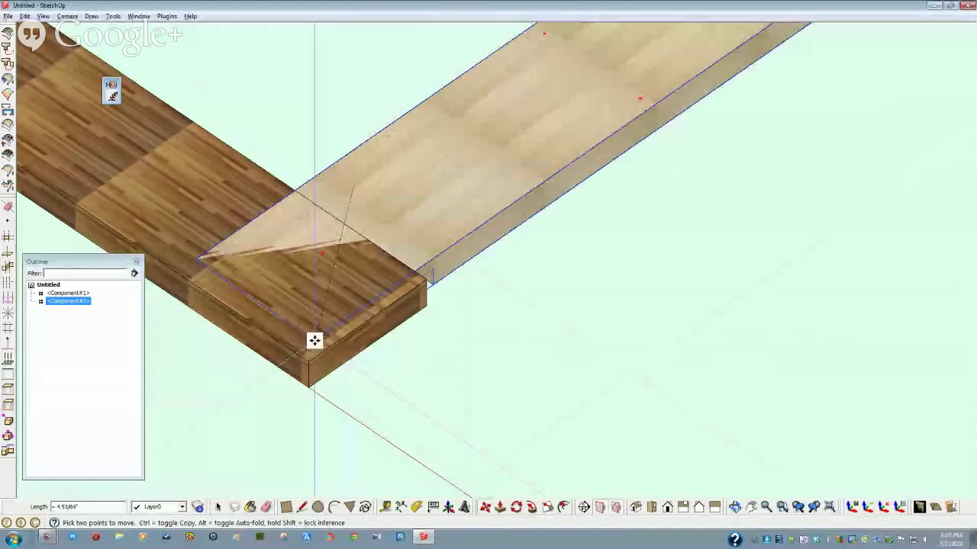
left_click(305, 392)
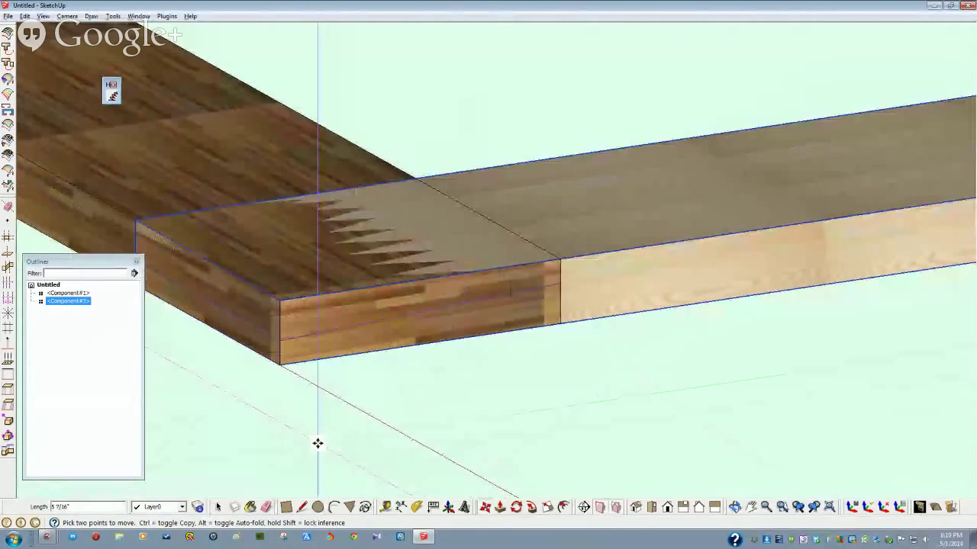
key("space")
- Hide the Component#1 board, undo it, then hide it again
left_click(365, 374)
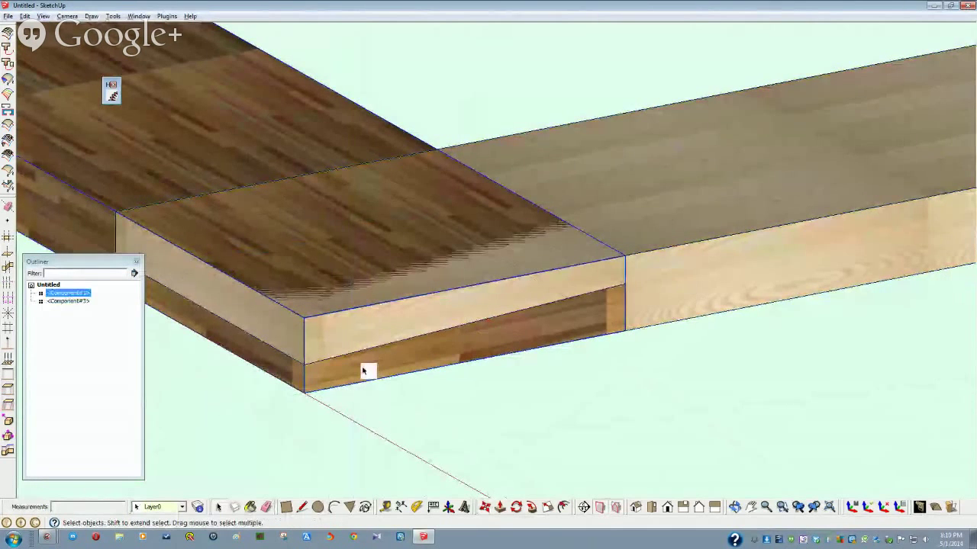
key("h")
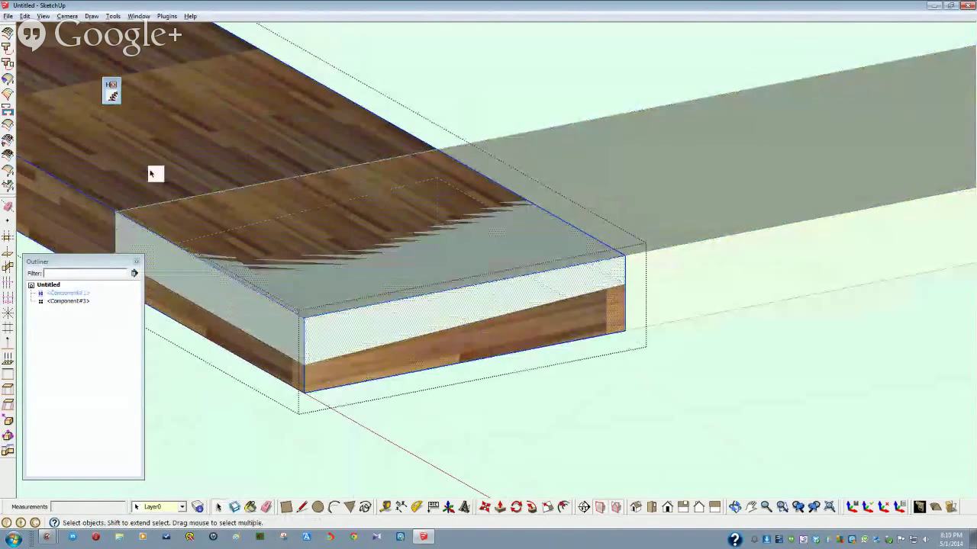
key("ctrl+z")
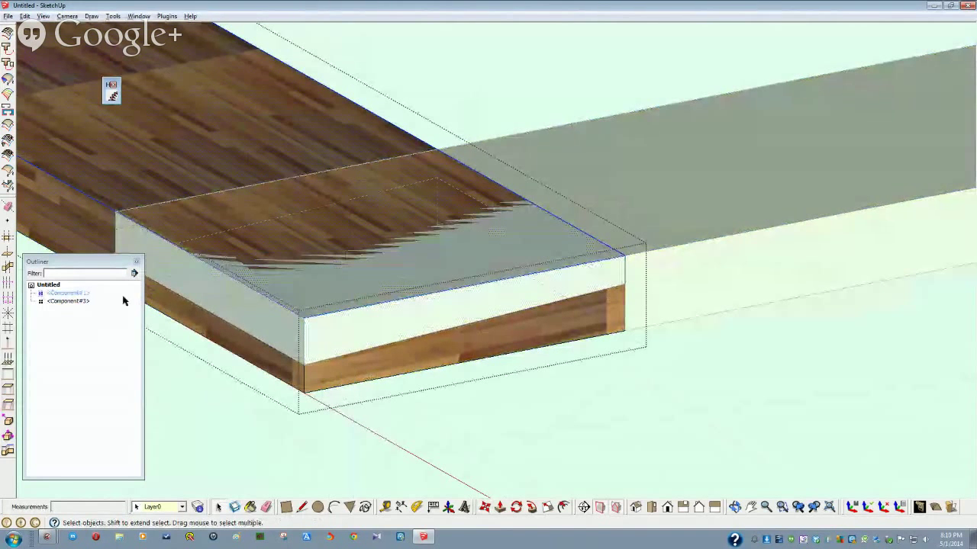
key("h")
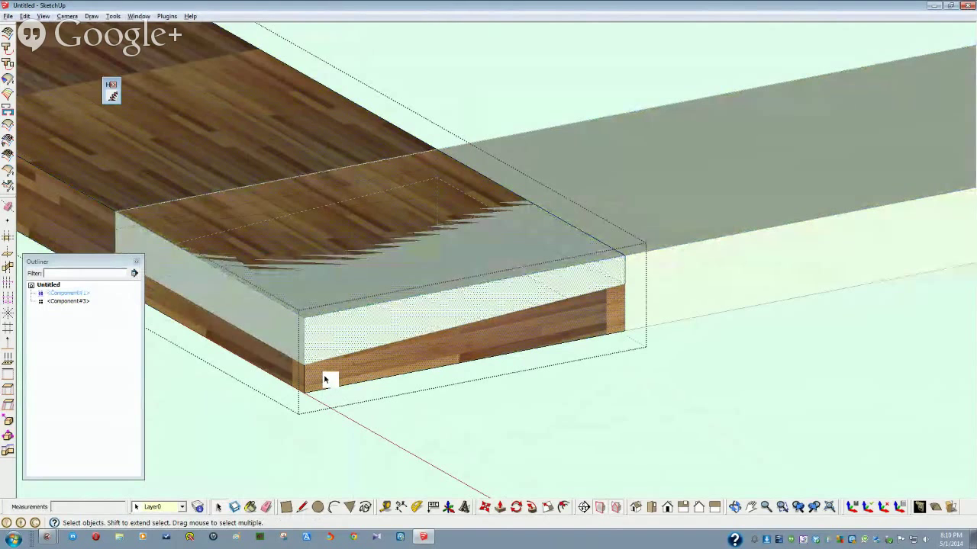
- Cancel an unfinished line, exit the component, and hide Component#3, the light board
key("l")
left_click(624, 284)
key("Escape")
key("space")
left_click(676, 197)
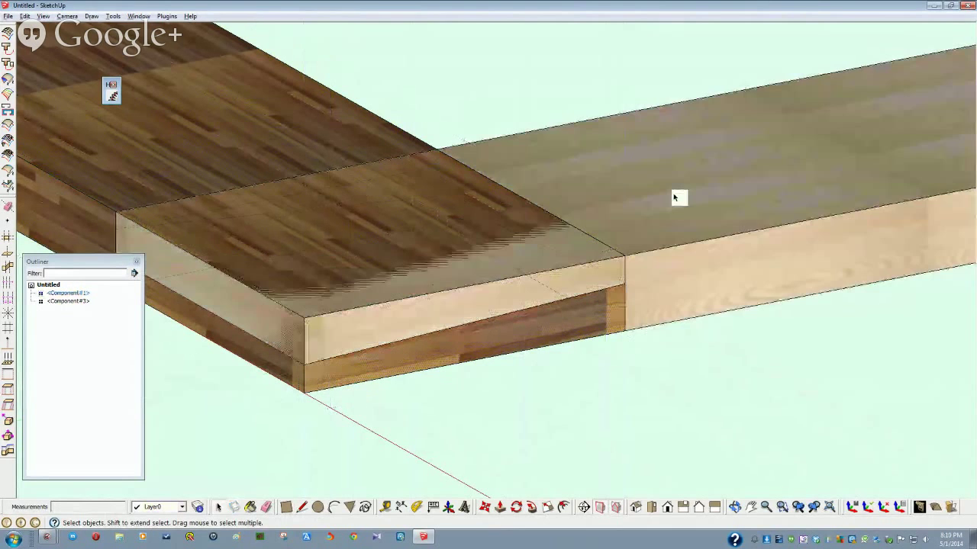
right_click(676, 197)
left_click(695, 225)
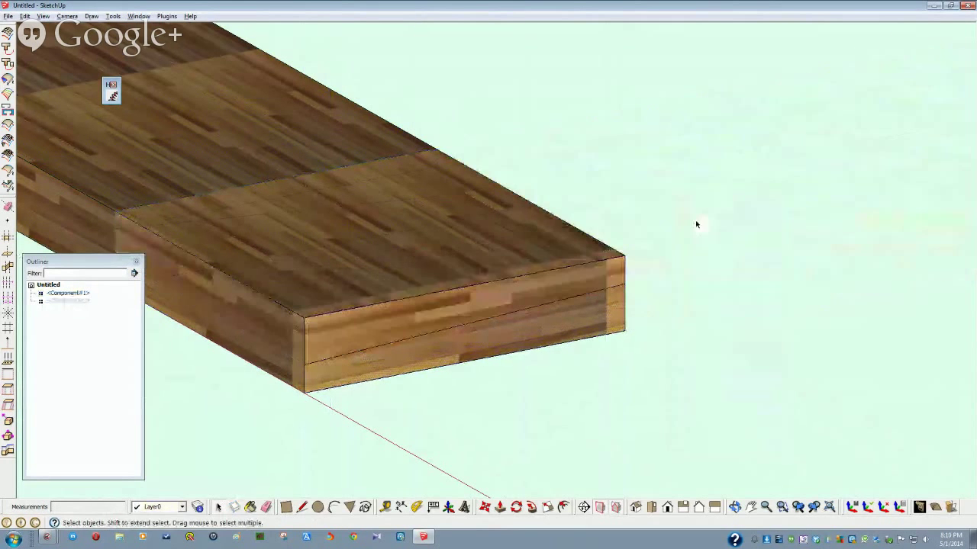
- Inside the dark board, push its end face down half its depth to form the lap notch
left_click(416, 316)
double_click(407, 321)
key("Escape")
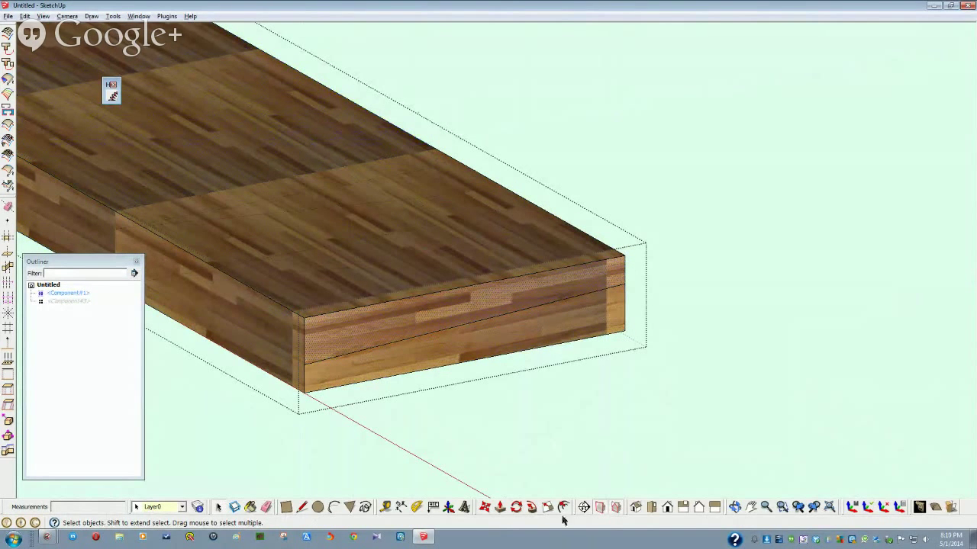
left_click(500, 506)
left_click(397, 328)
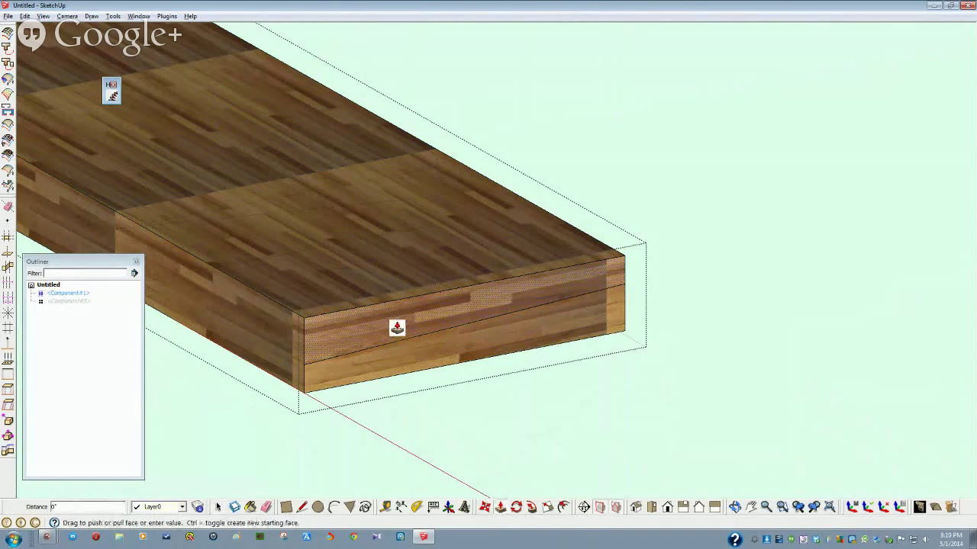
left_click(172, 241)
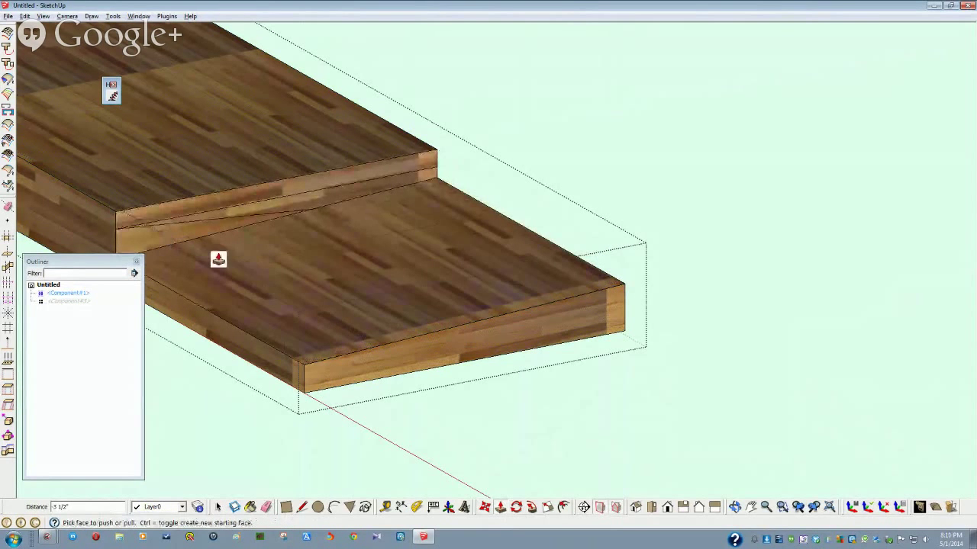
- Delete the stray edges on the board's side face, undoing the last deletion to keep the step's faces
middle_click_drag(327, 308, 255, 312)
key("space")
left_click(235, 307)
key("Delete")
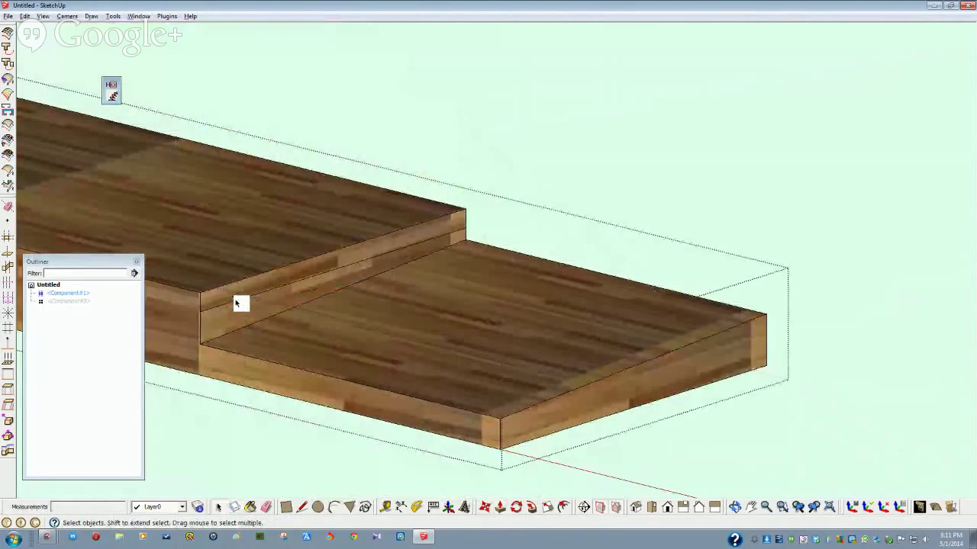
key("Delete")
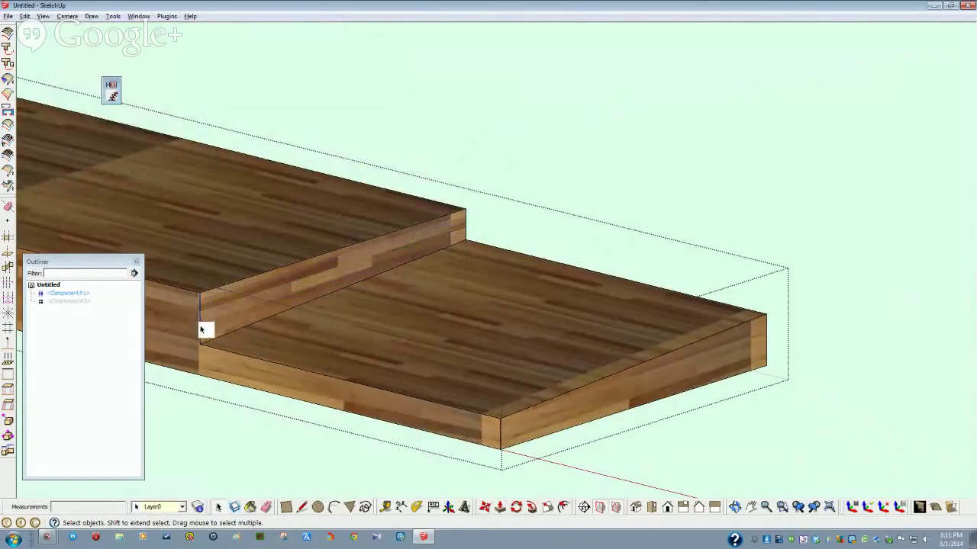
key("Delete")
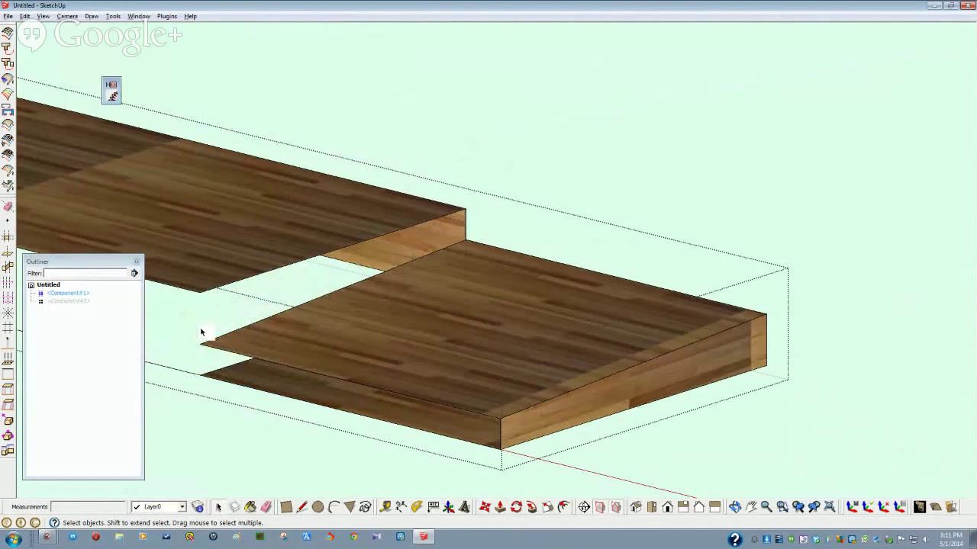
key("ctrl+z")
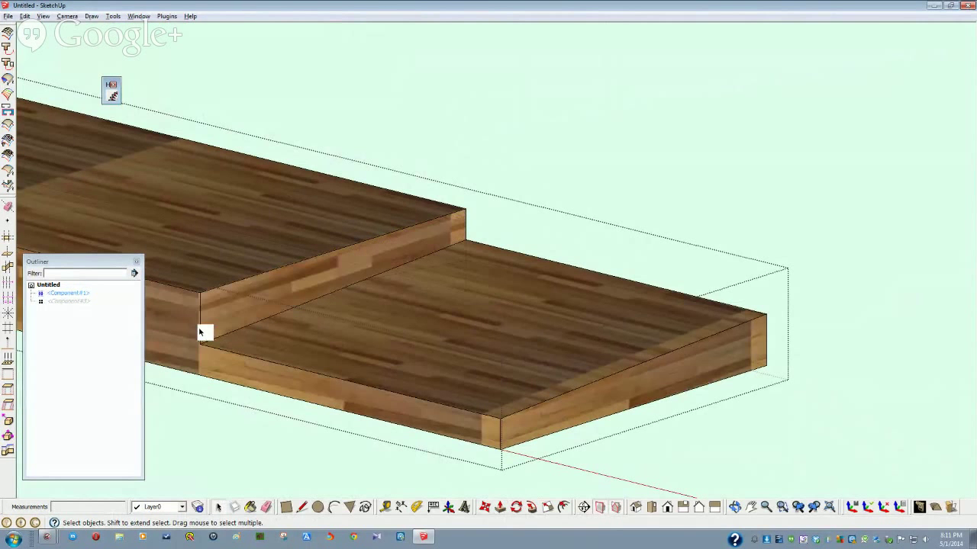
scroll(206, 344, "up", 5)
mouse_move(321, 443)
middle_mouse_down()
mouse_move(340, 453)
mouse_move(427, 397)
mouse_move(438, 368)
mouse_move(104, 367)
middle_mouse_up()
scroll(439, 368, "down", 5)
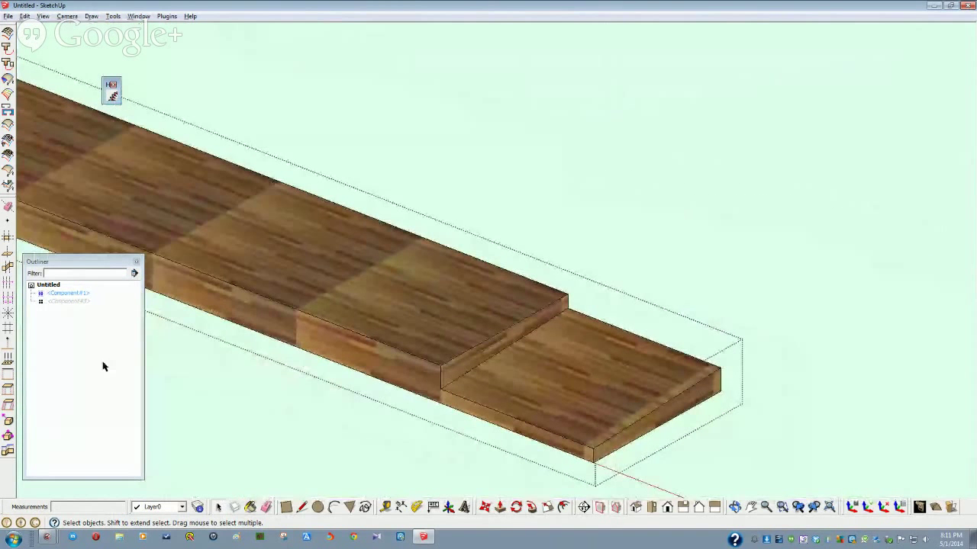
- Unhide Component#3 in the Outliner and open the lower dark board for editing
left_click(58, 302)
right_click(58, 302)
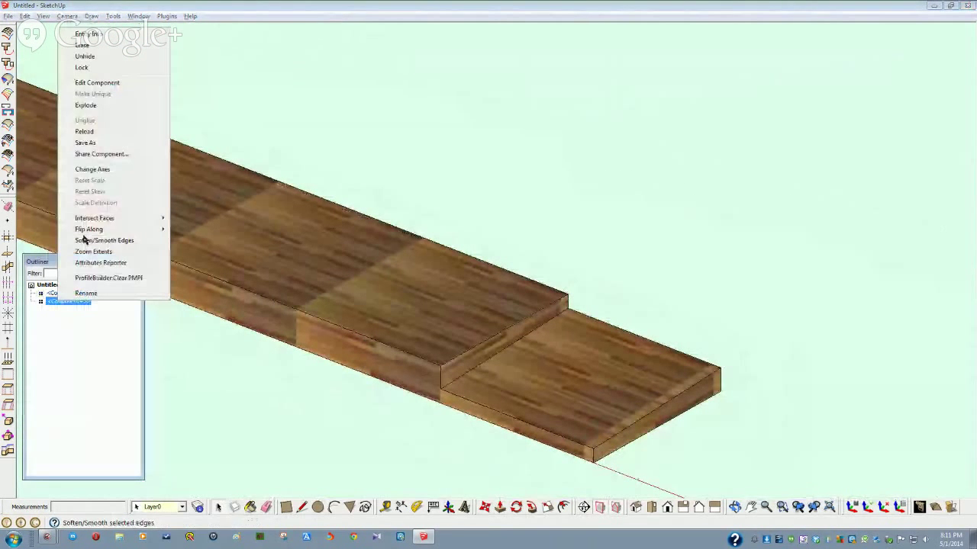
left_click(87, 60)
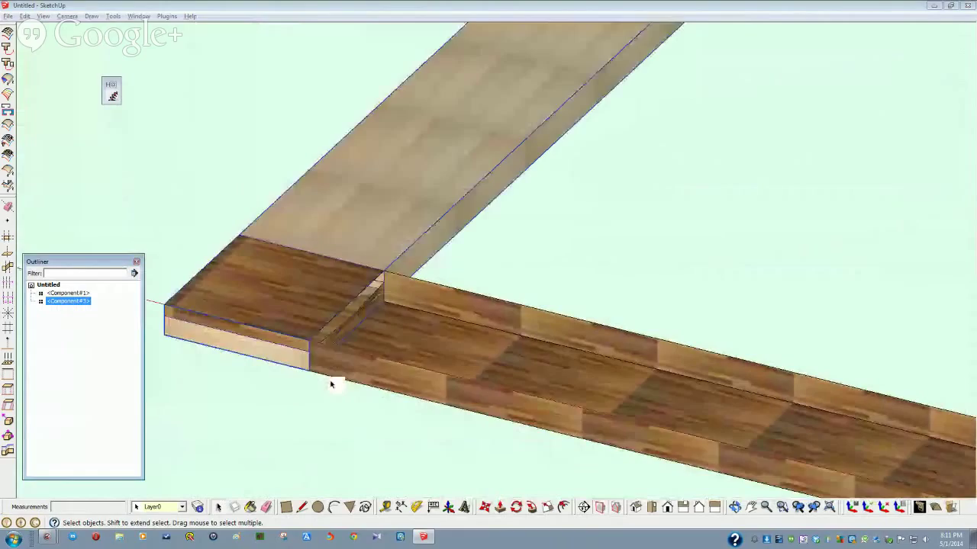
scroll(332, 336, "up", 2)
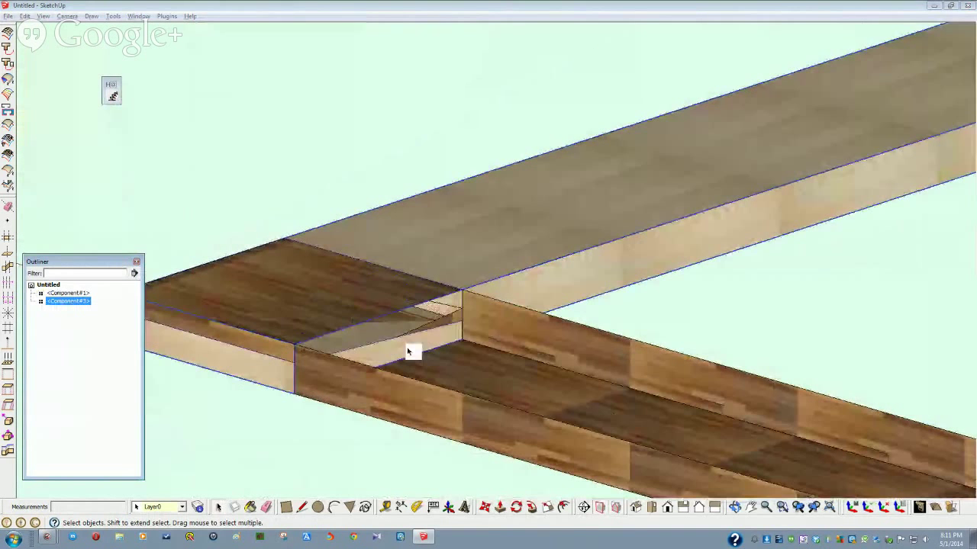
double_click(563, 401)
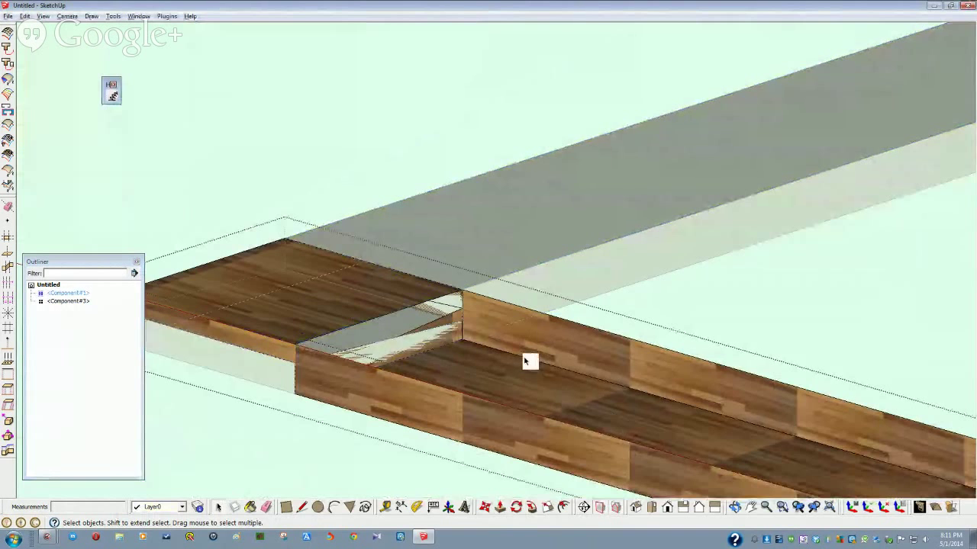
scroll(658, 410, "up", 3)
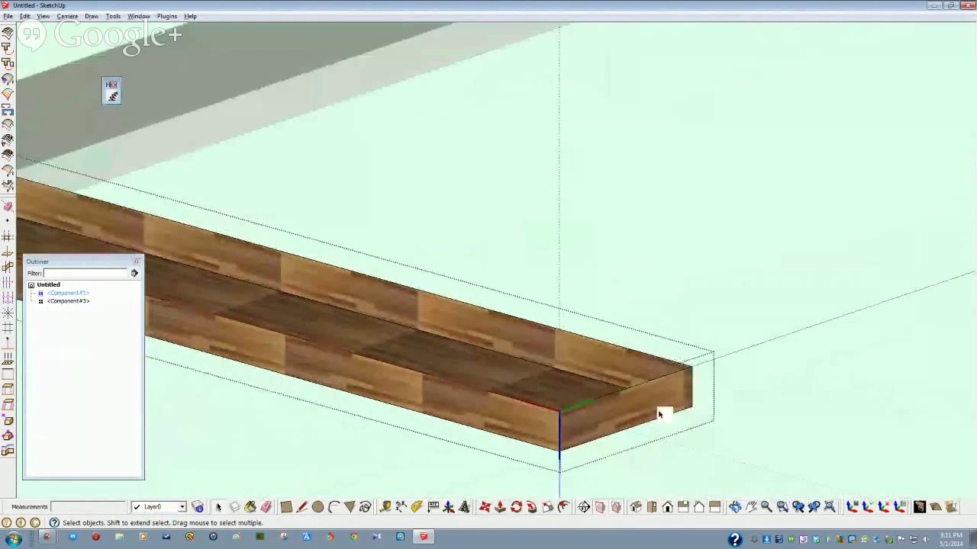
- Draw a 3 1/2" line from the dark board's top corner to its front corner
key("l")
left_click(691, 369)
left_click(558, 405)
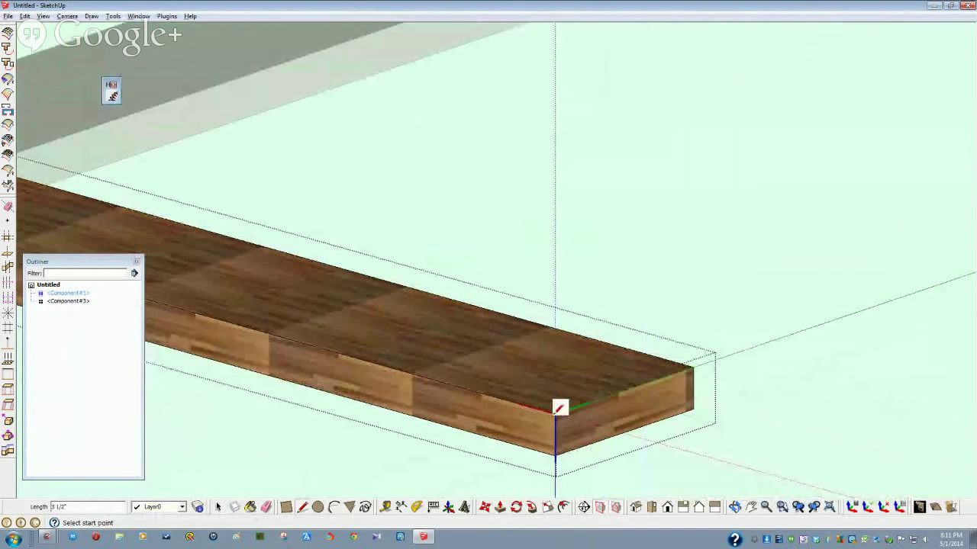
middle_click_drag(451, 377, 435, 368)
scroll(433, 369, "down", 2)
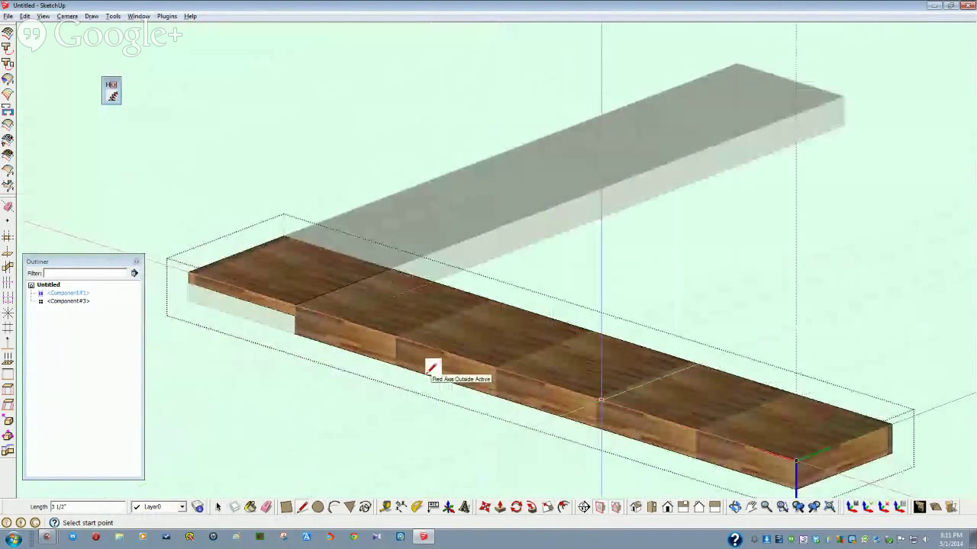
key("space")
scroll(339, 326, "up", 3)
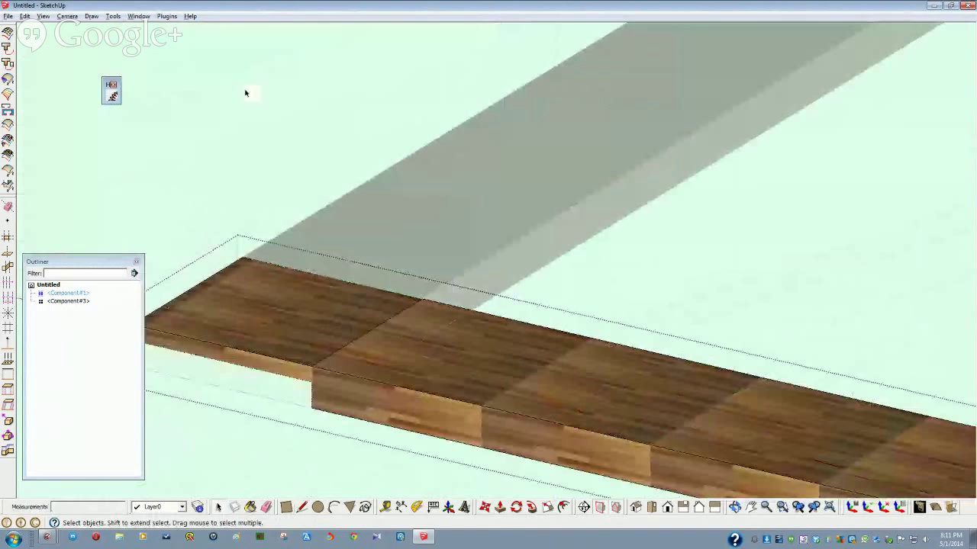
- Exit the dark board component and orbit around to inspect the corner lap joint
key("ctrl+z")
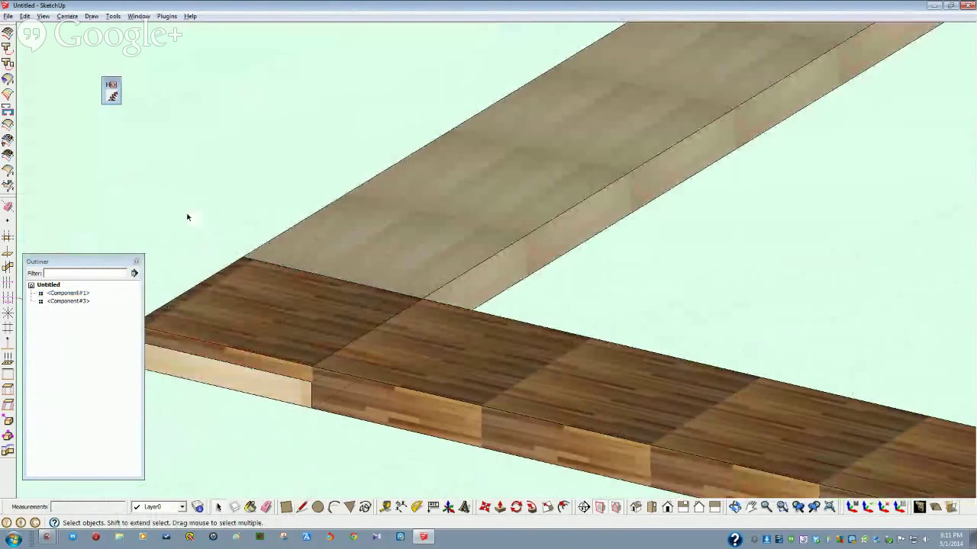
middle_click_drag(198, 206, 463, 338)
scroll(462, 338, "up", 2)
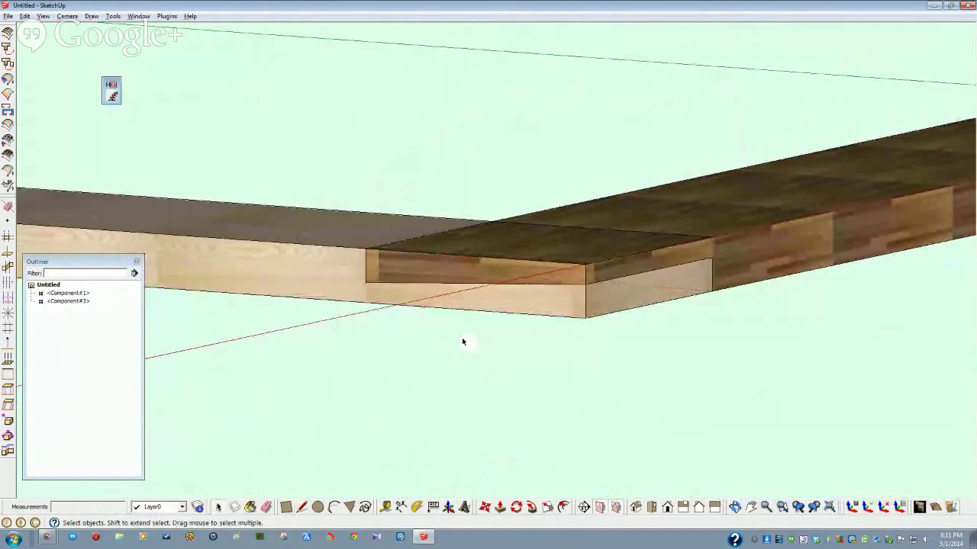
scroll(461, 338, "up", 2)
scroll(462, 338, "up", 1)
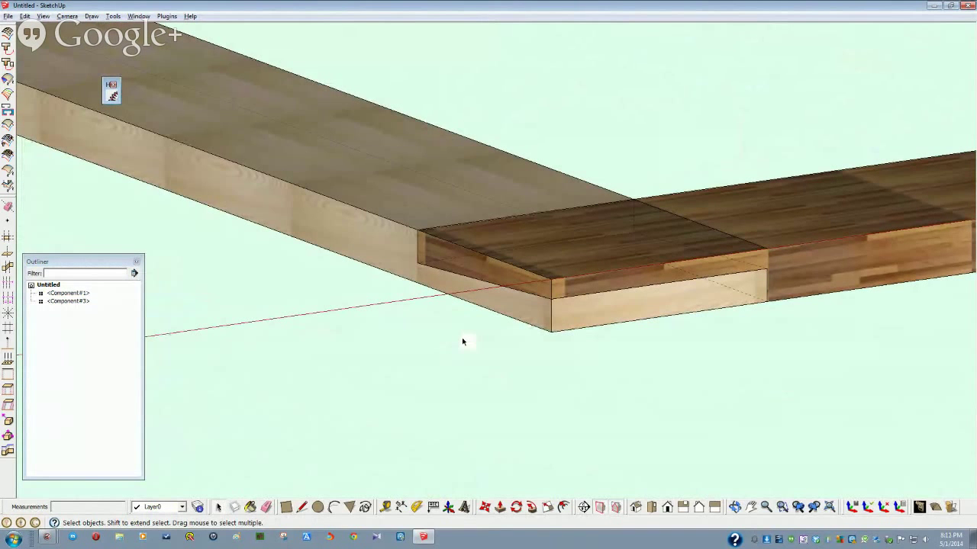
middle_click_drag(461, 341, 573, 339)
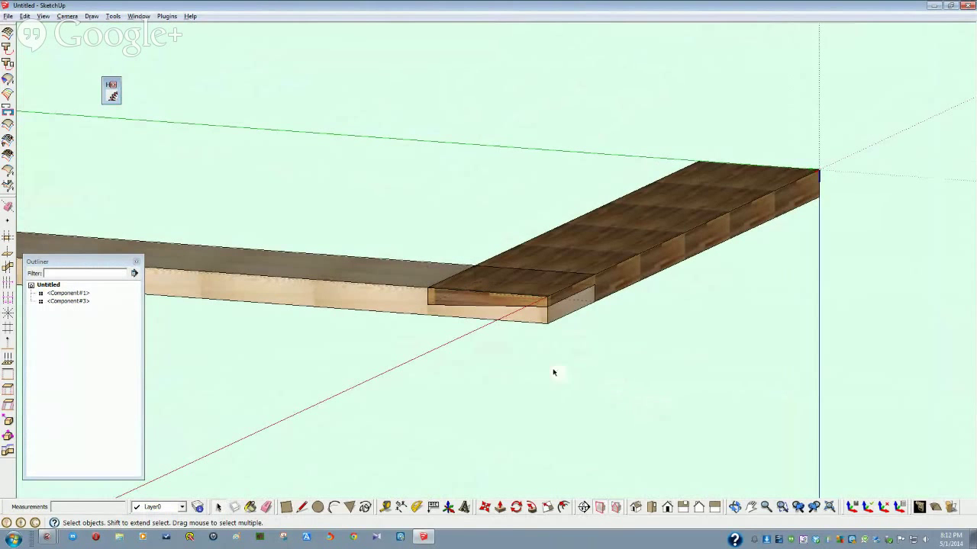
scroll(408, 339, "up", 5)
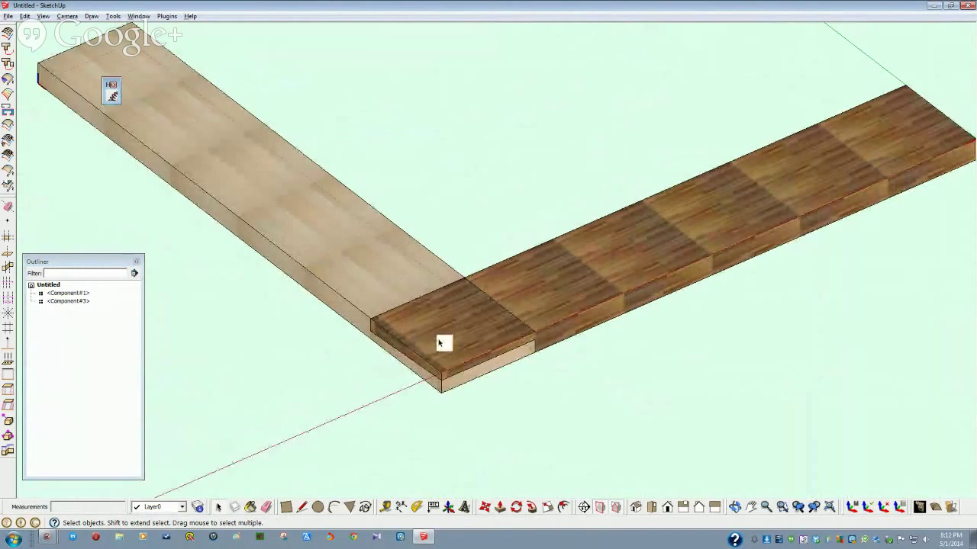
scroll(409, 353, "down", 1)
scroll(409, 353, "down", 1)
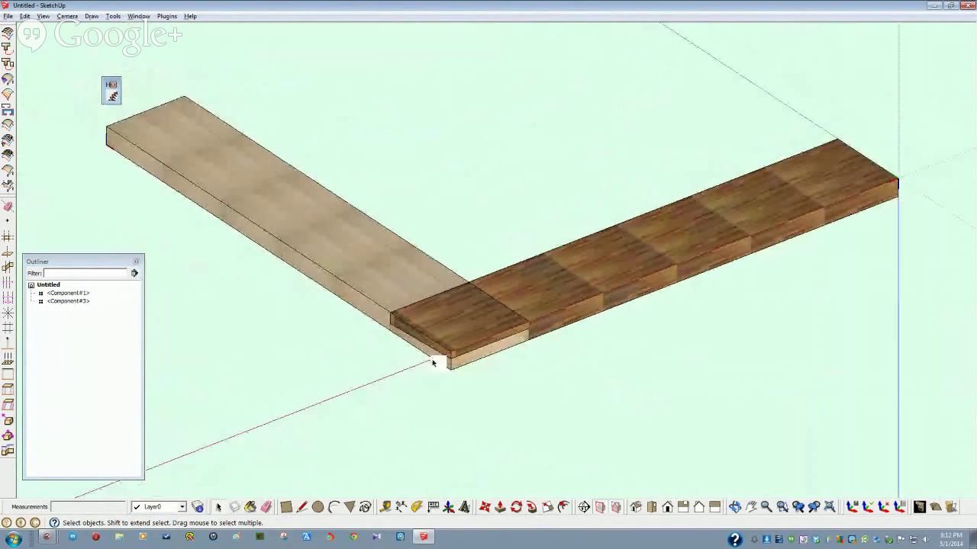
scroll(432, 363, "down", 1)
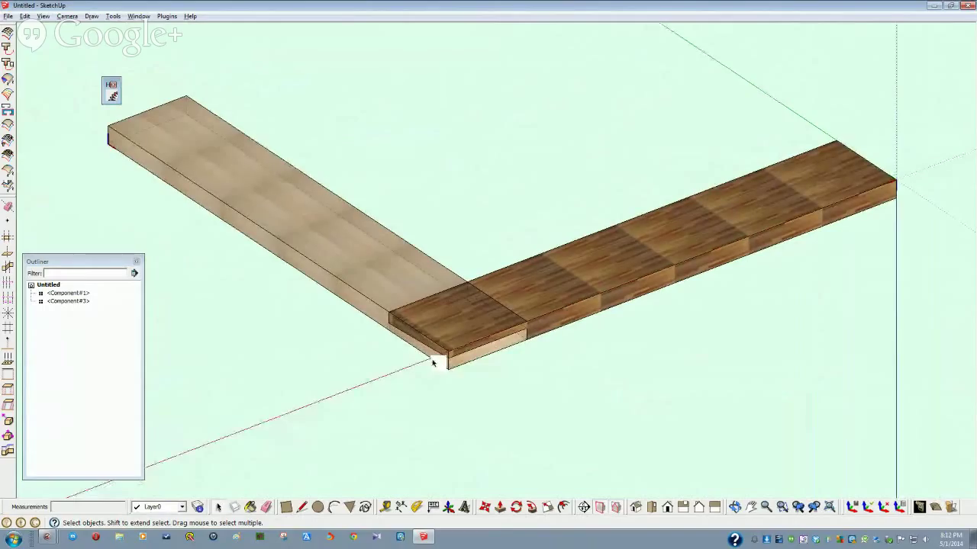